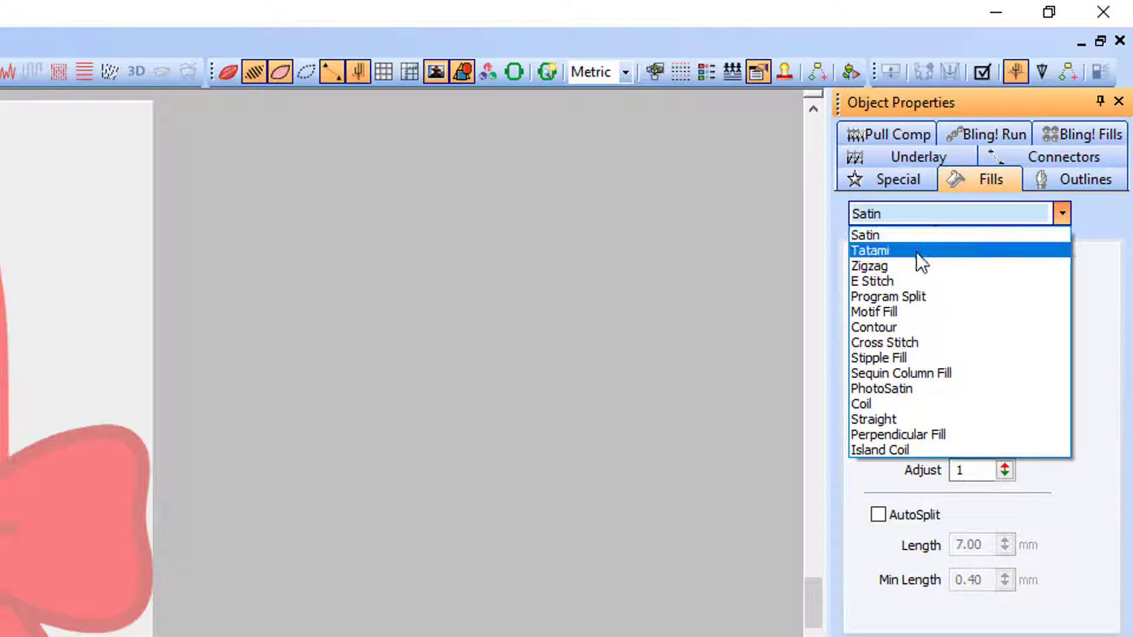
- Set the fill to Tatami with 0.40 mm spacing and 0.7 mm minimum length, and turn off the first underlay
left_click(917, 253)
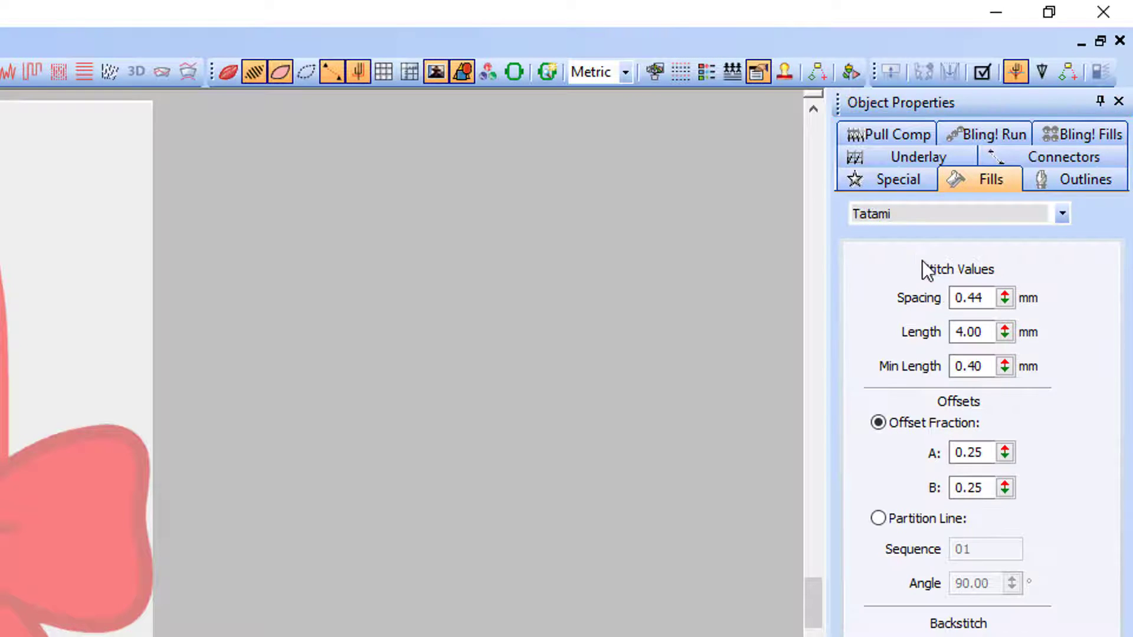
left_click_drag(977, 299, 1008, 299)
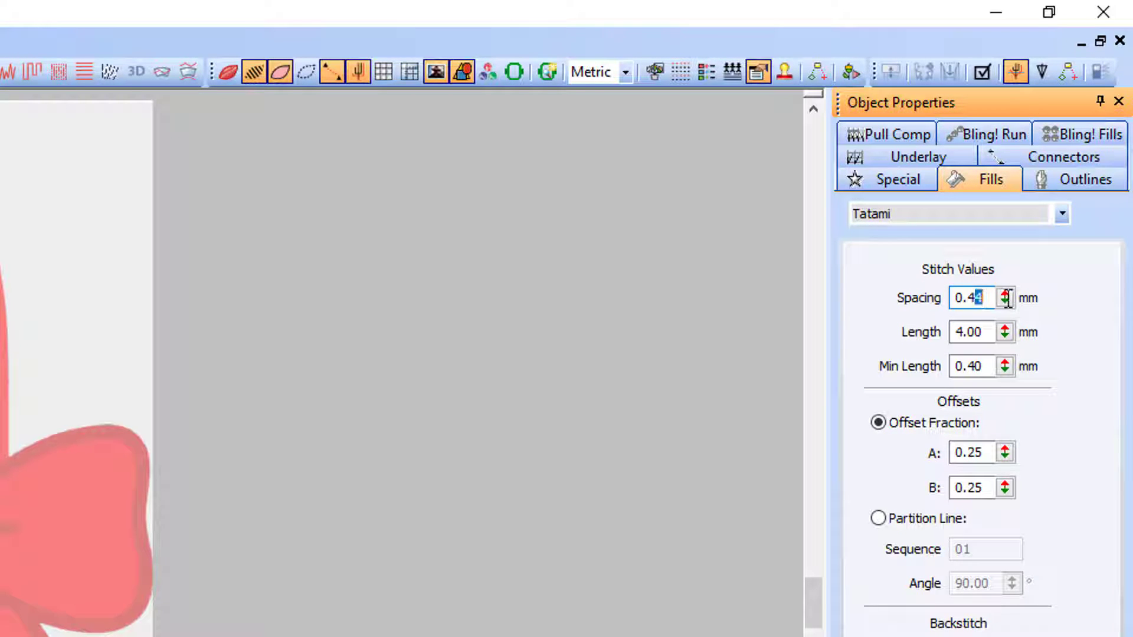
type("0")
left_click(969, 367)
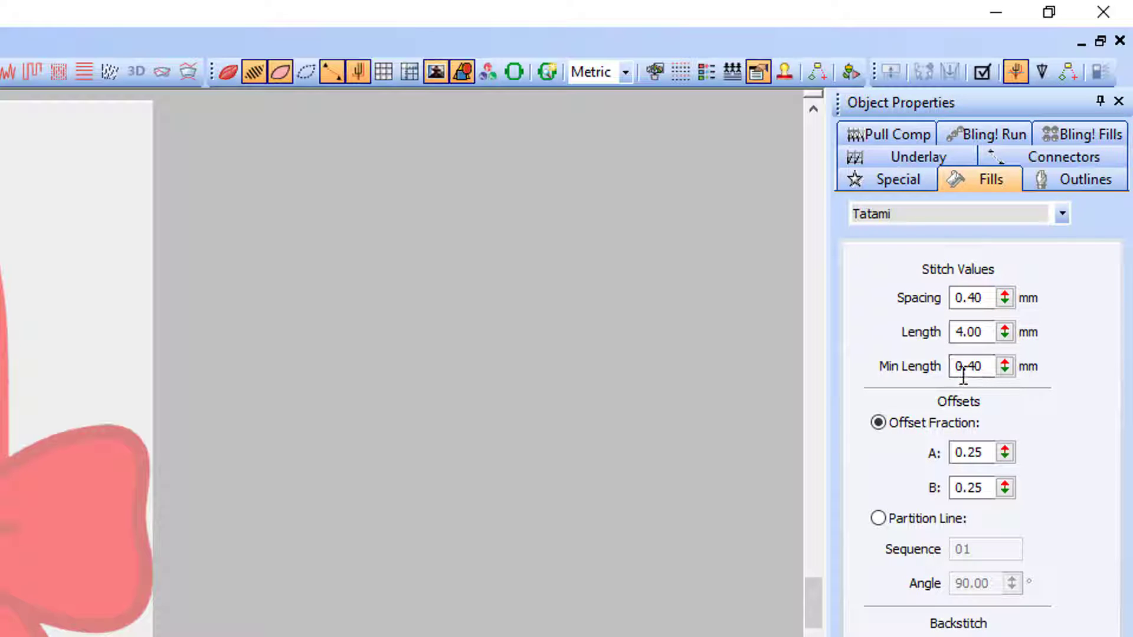
left_click_drag(969, 367, 995, 366)
type("7")
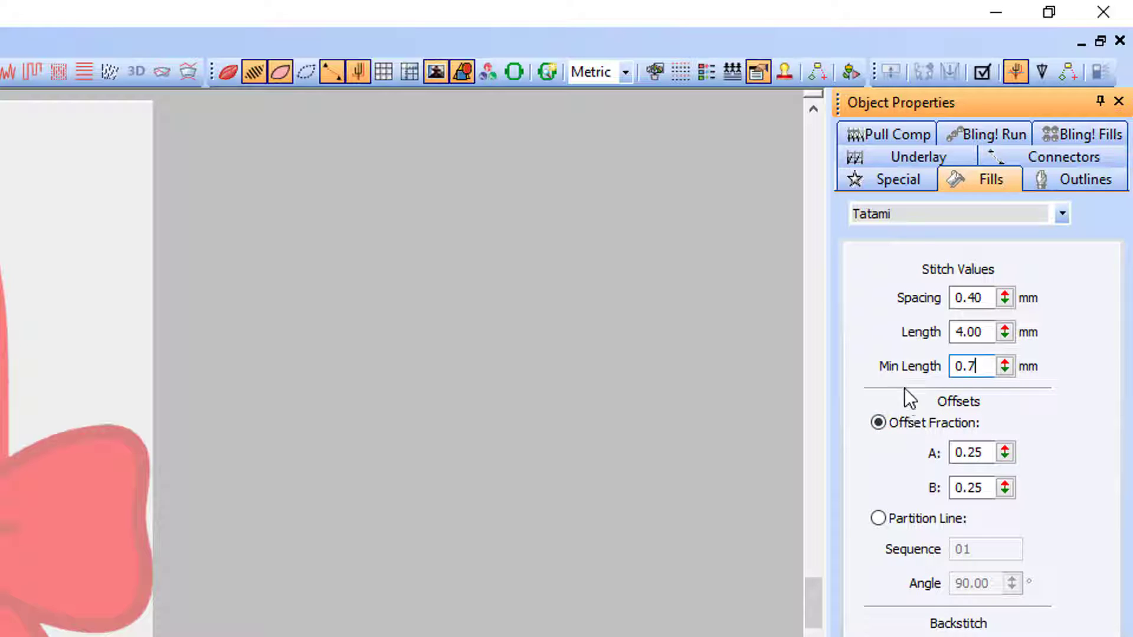
left_click(906, 160)
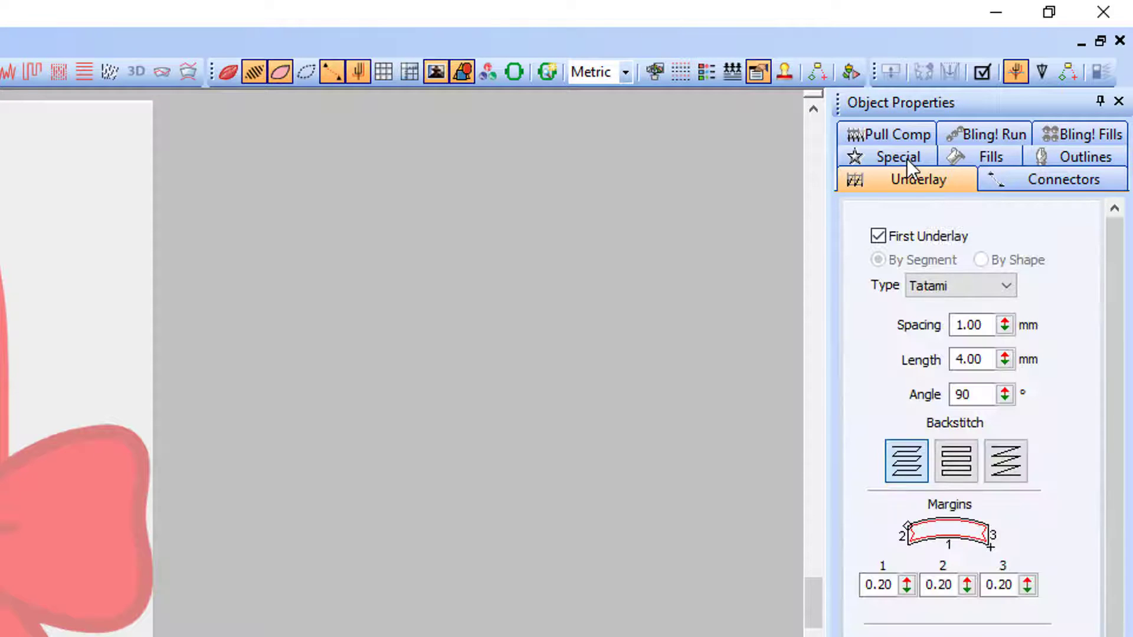
left_click(879, 236)
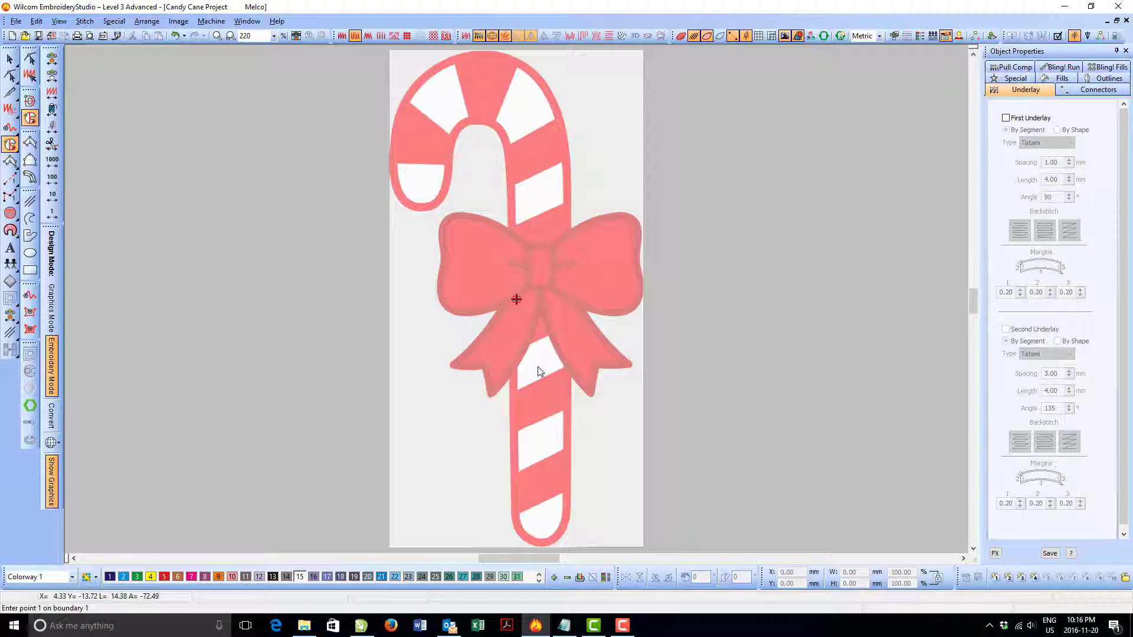
- Digitize a closed Complex Fill boundary around the white stripe directly below the bow, extending slightly past its edges into the red
key("b")
left_click_drag(553, 381, 576, 526)
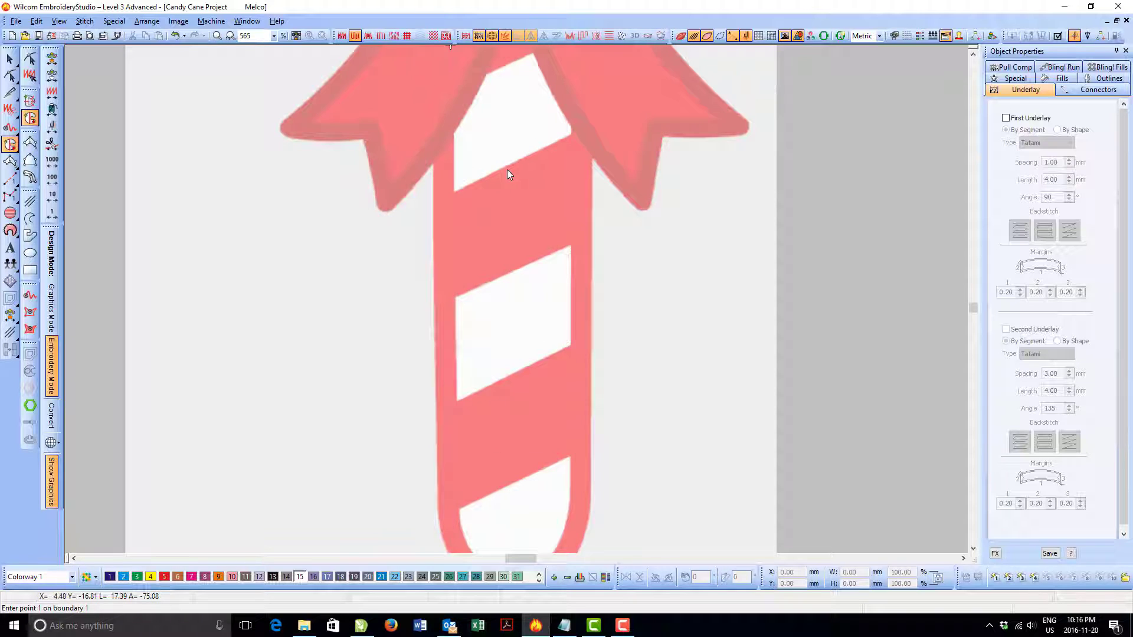
left_click(530, 47)
left_click(470, 73)
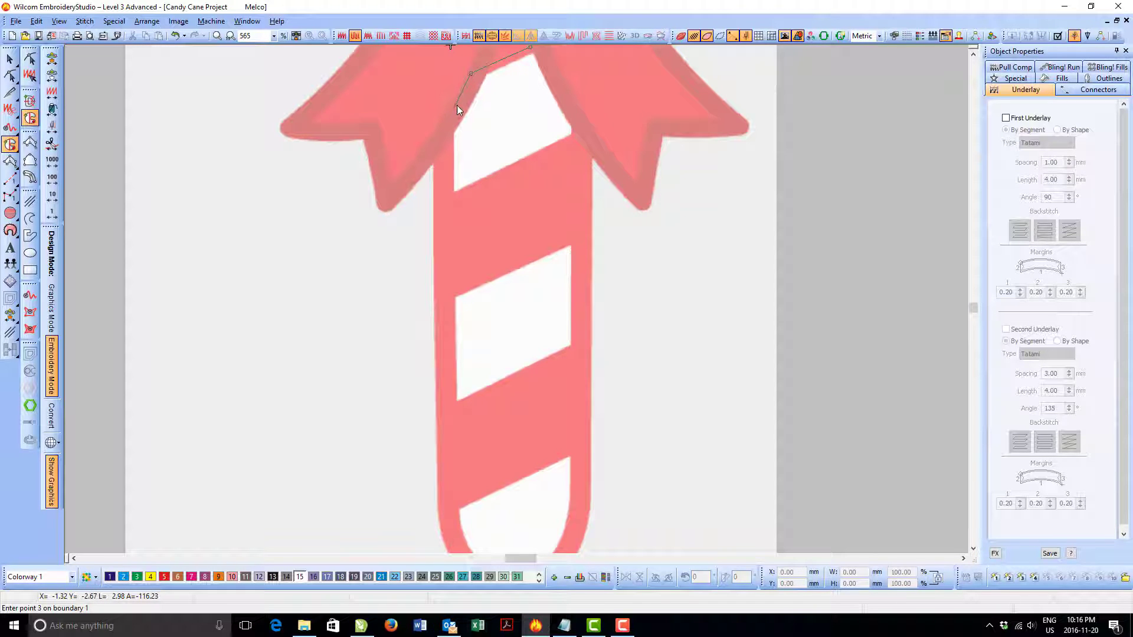
left_click(436, 146)
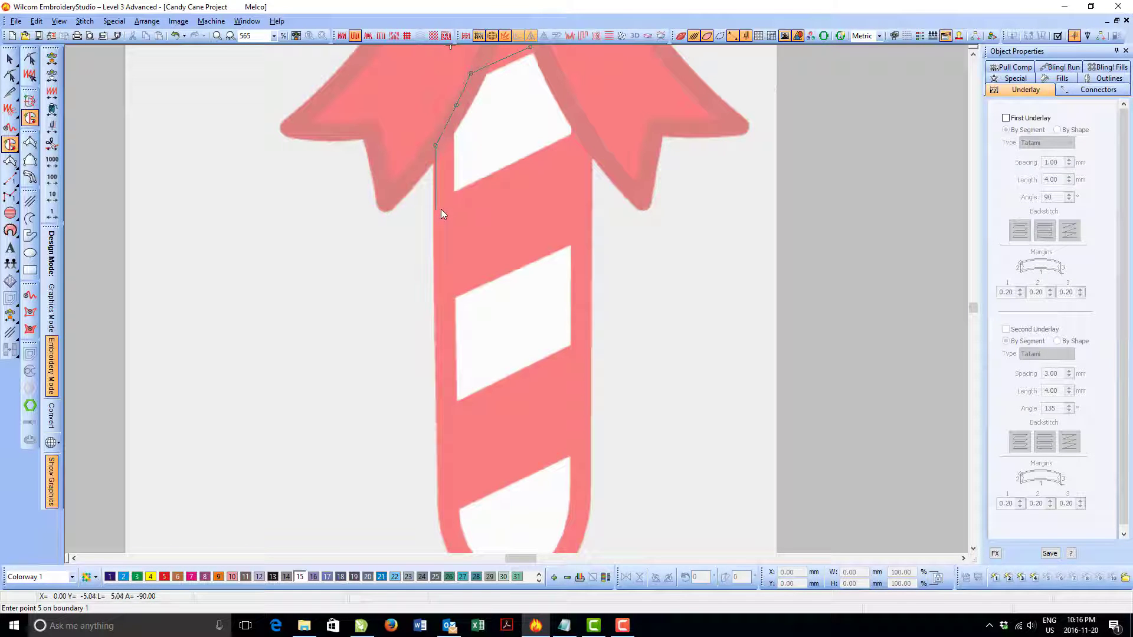
left_click(441, 209)
left_click(448, 208)
left_click(591, 133)
left_click(573, 103)
left_click(528, 163)
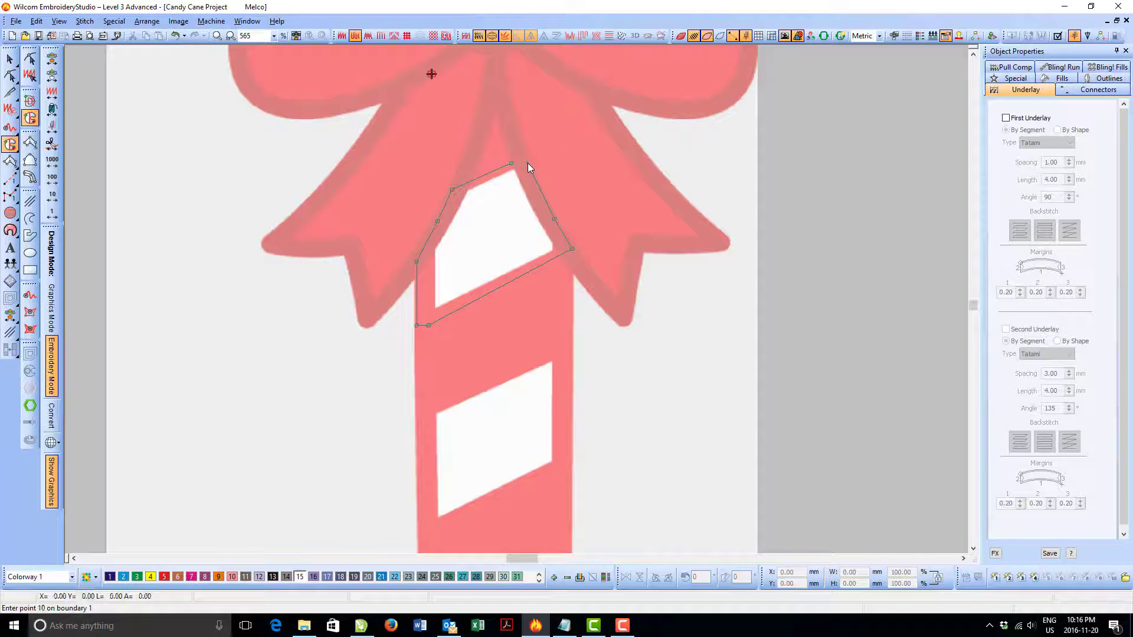
key("Return")
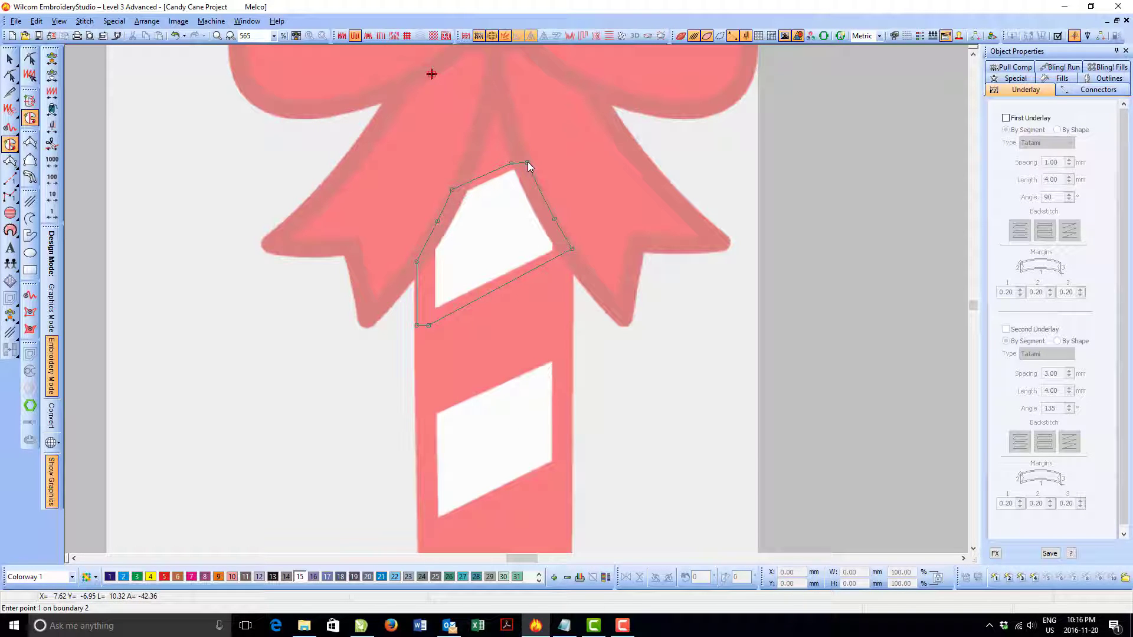
- Place the fill's entry point at the stripe's peak and exit point at its lower-left corner, with a nearly horizontal stitch angle
key("Return")
left_click(526, 152)
left_click(412, 341)
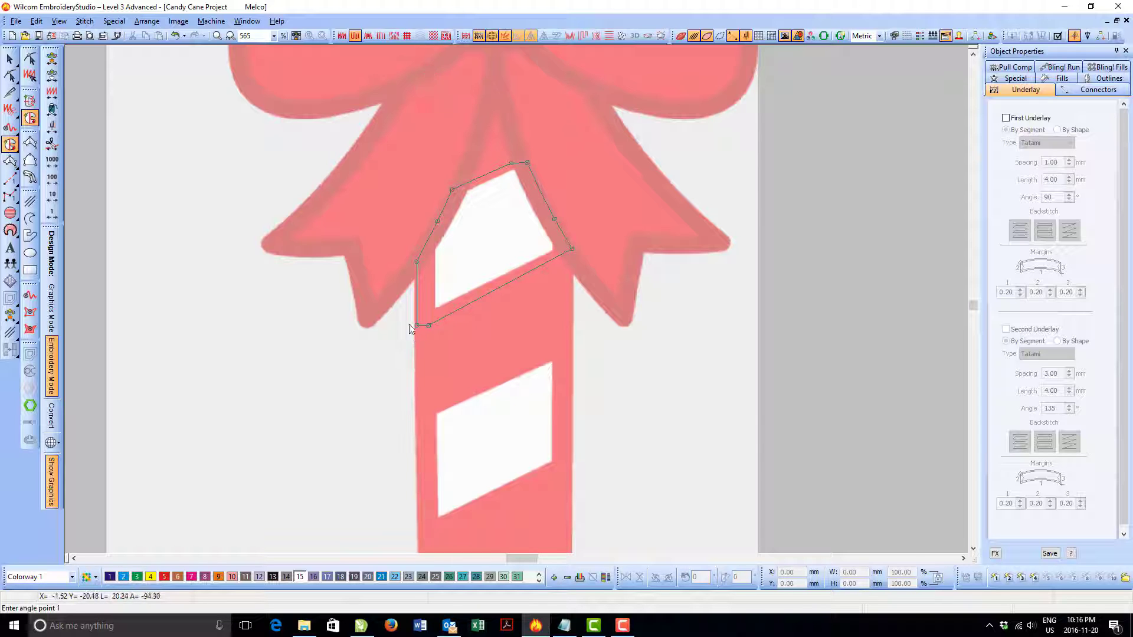
left_click(373, 317)
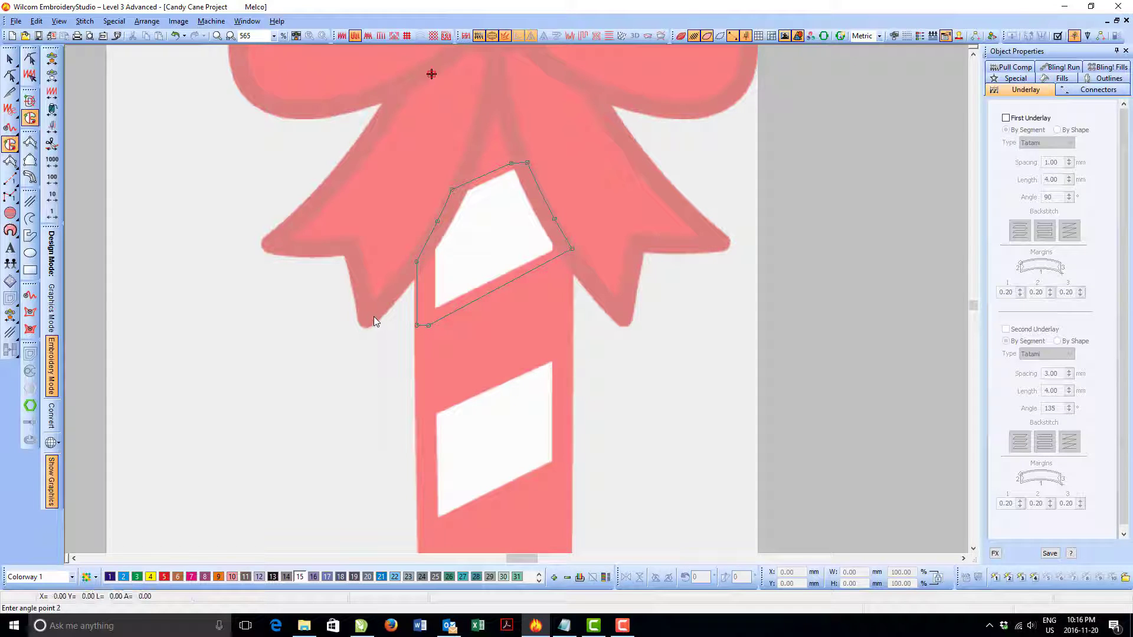
left_click(535, 308)
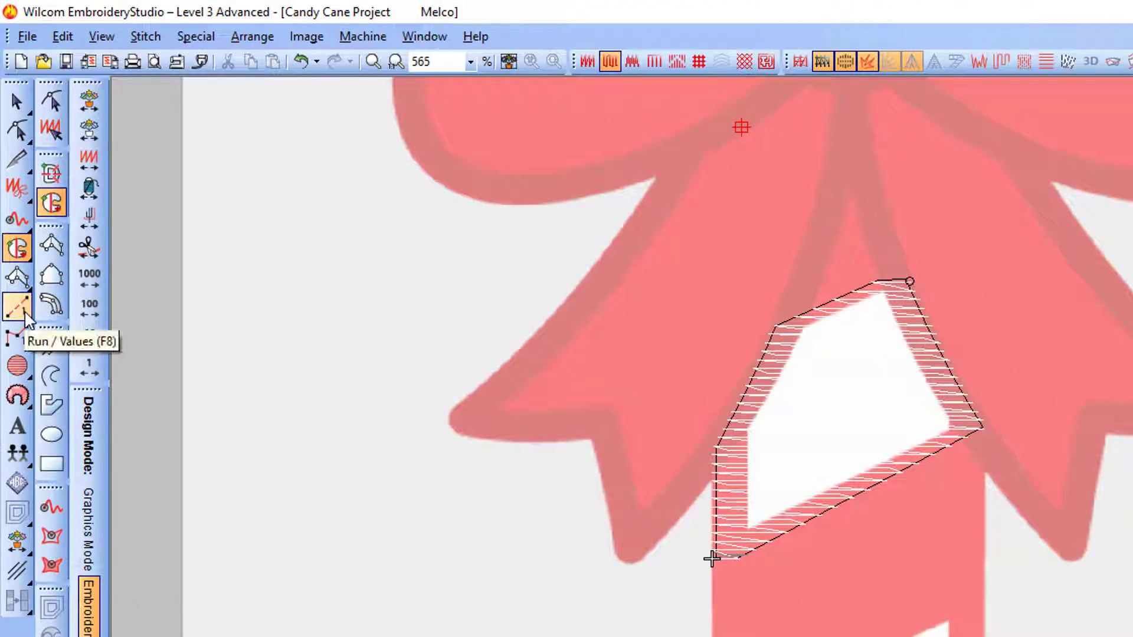
- Digitize a run with 1.8 mm stitch length from the first fill's exit down through the next white stripe to its upper-right corner
left_click(24, 310)
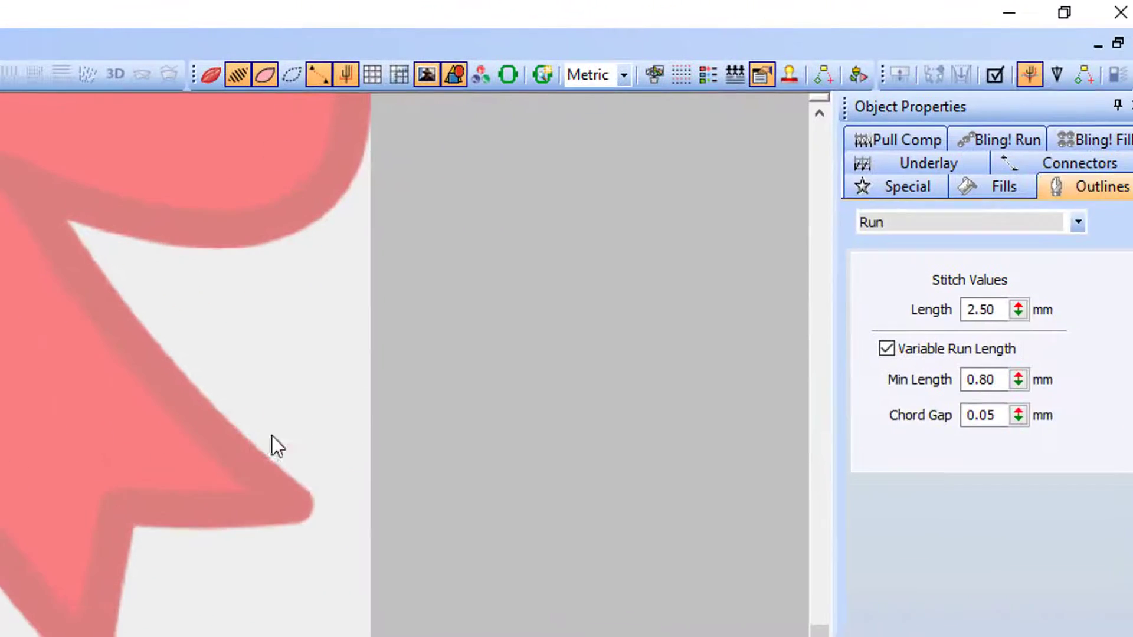
double_click(964, 302)
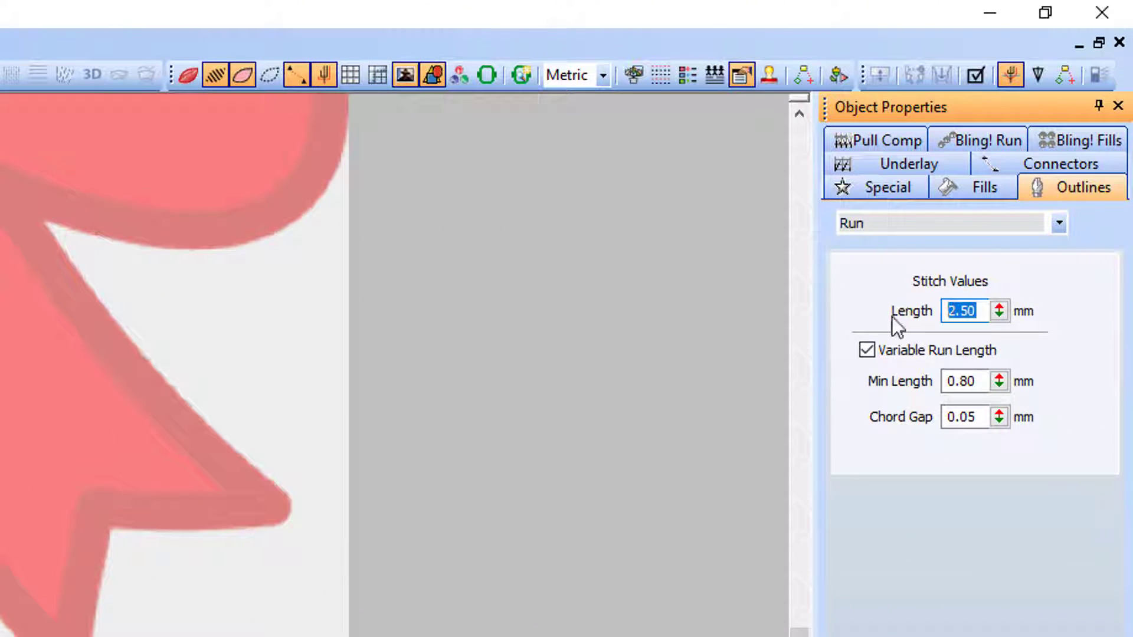
type("1.8")
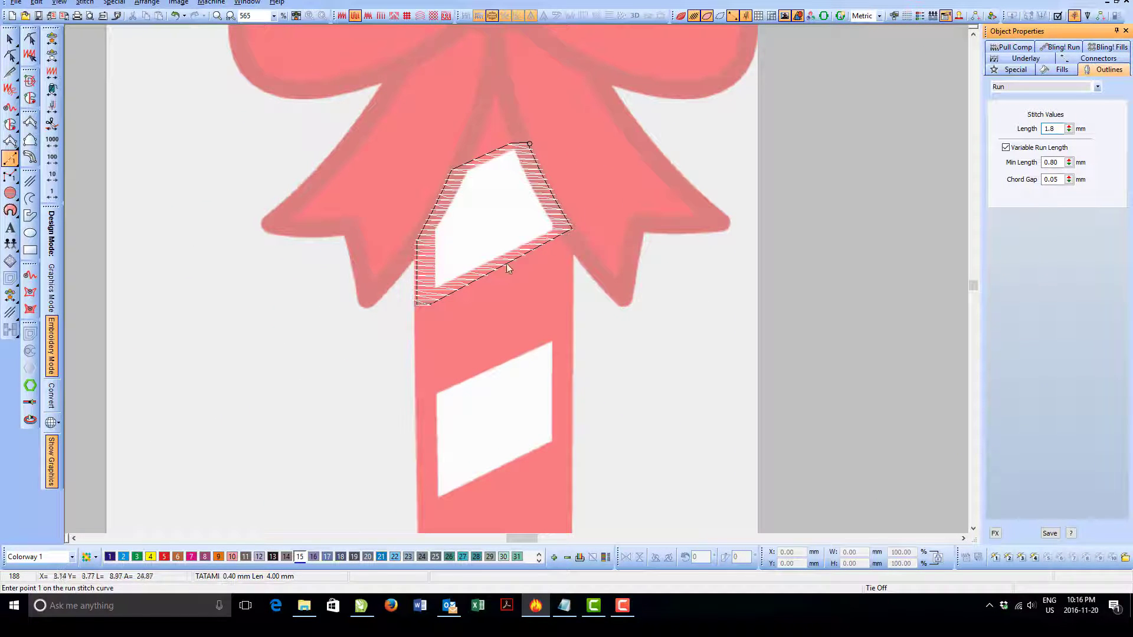
left_click(424, 308)
left_click(424, 407)
left_click(467, 439)
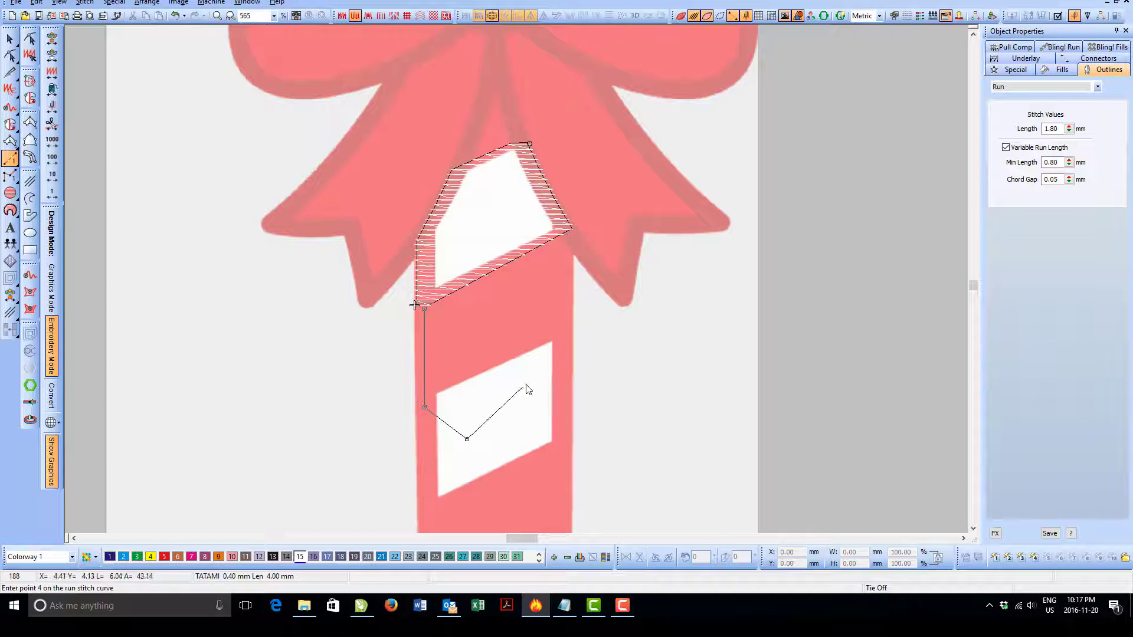
left_click(549, 350)
key("Return")
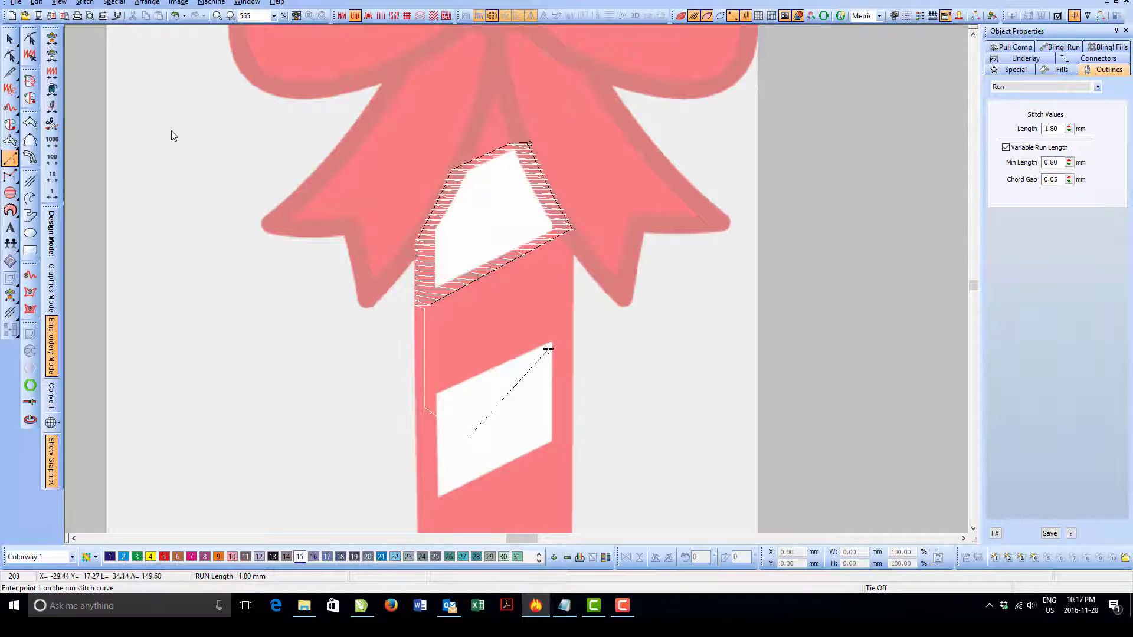
- Digitize a closed Complex Fill boundary around the second white stripe below the bow, slightly overlapping the surrounding red
left_click(30, 98)
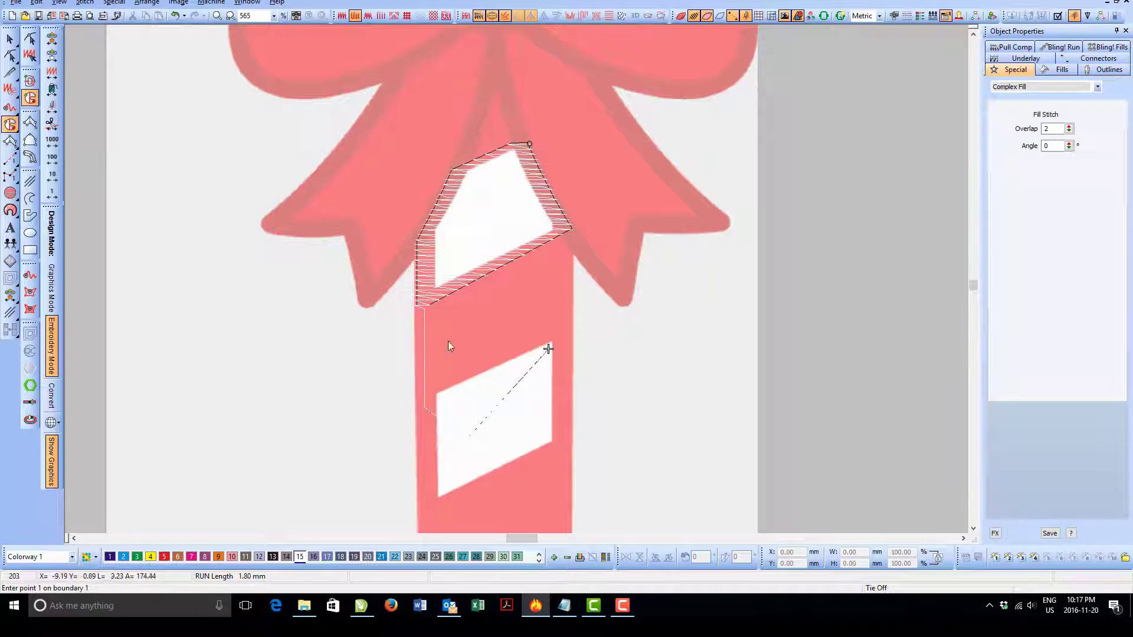
left_click(550, 333)
left_click(420, 392)
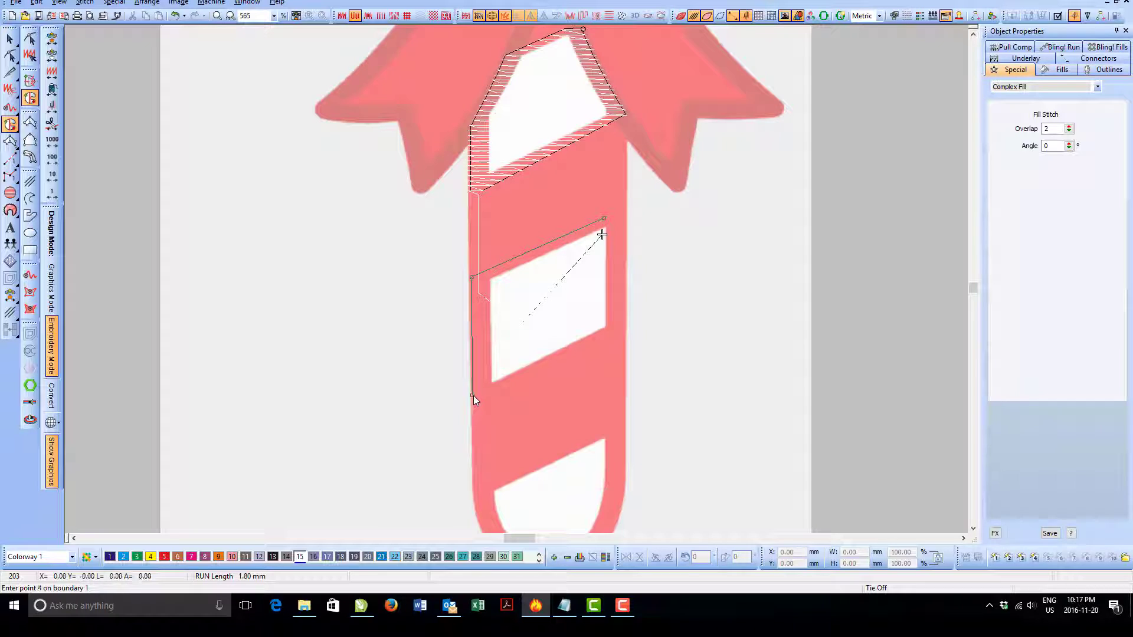
left_click(496, 396)
left_click(621, 328)
key("Return")
- Place the second stripe fill's entry at its upper-right corner and exit at its lower-left corner, with a nearly horizontal stitch angle
left_click(602, 234)
left_click(473, 393)
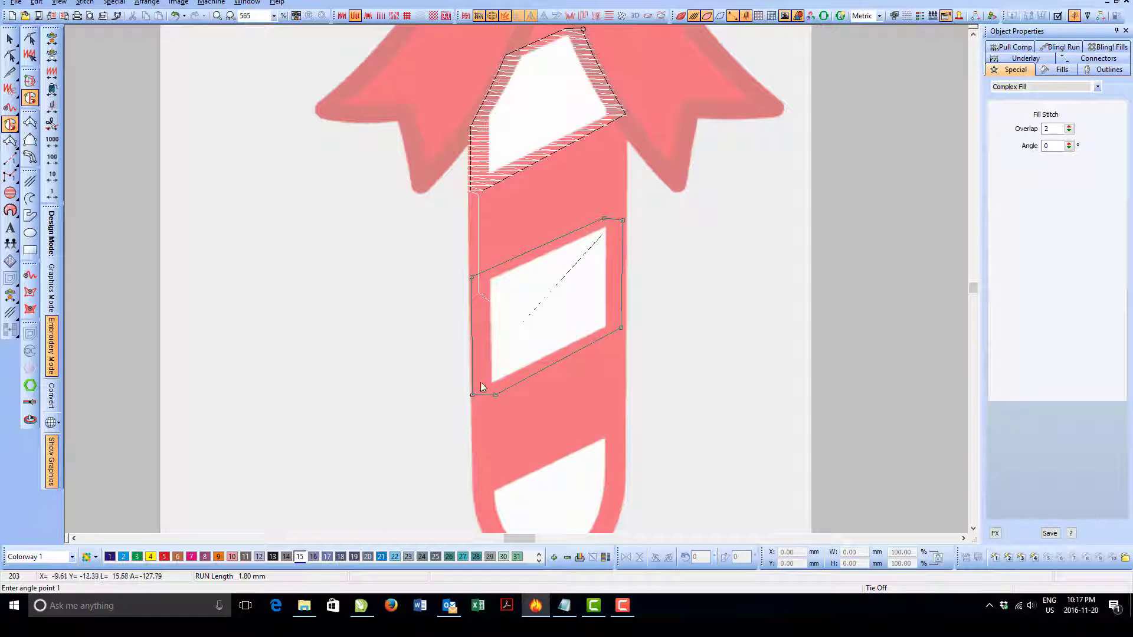
left_click(432, 367)
left_click(605, 358)
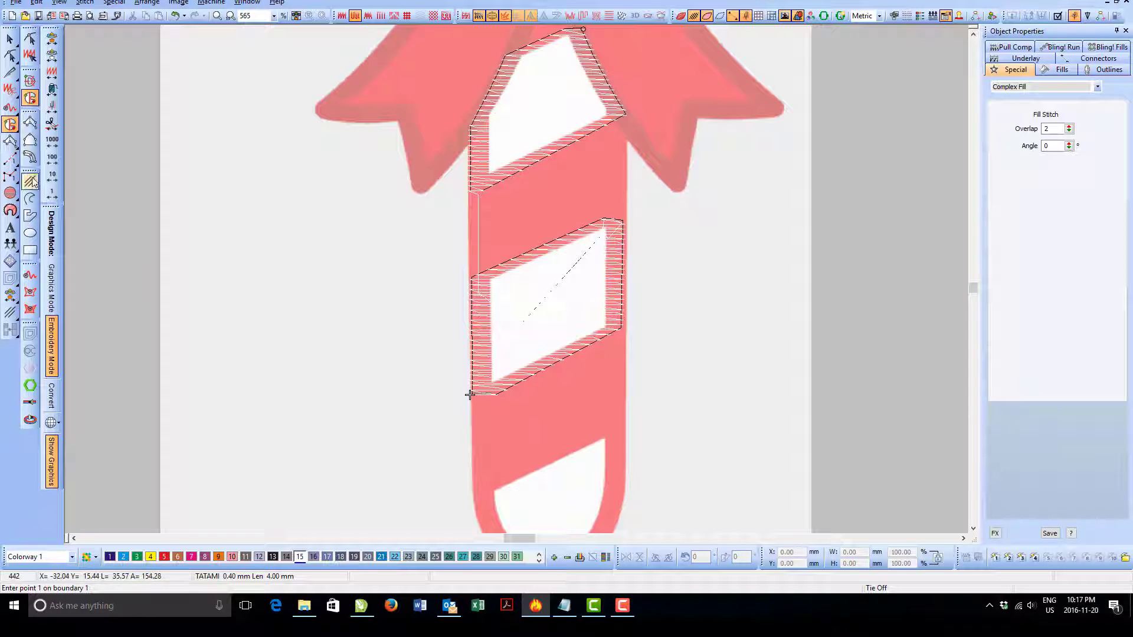
- Digitize a connecting run from the second fill's exit down the cane edge and across the rounded white tip to its upper-right corner
left_click(13, 160)
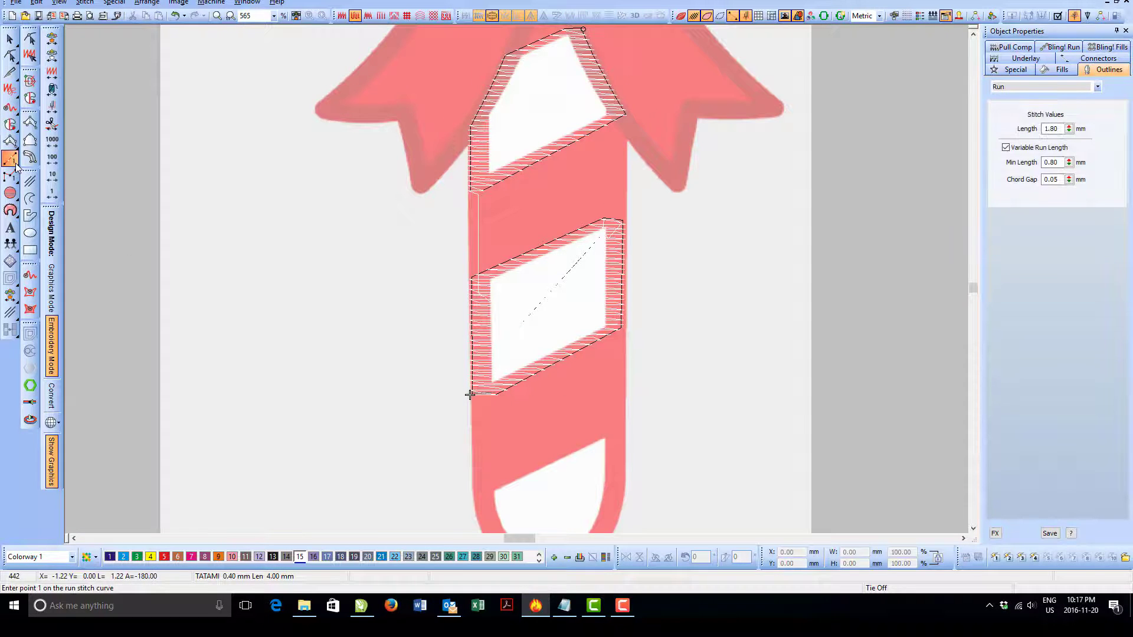
left_click(482, 428)
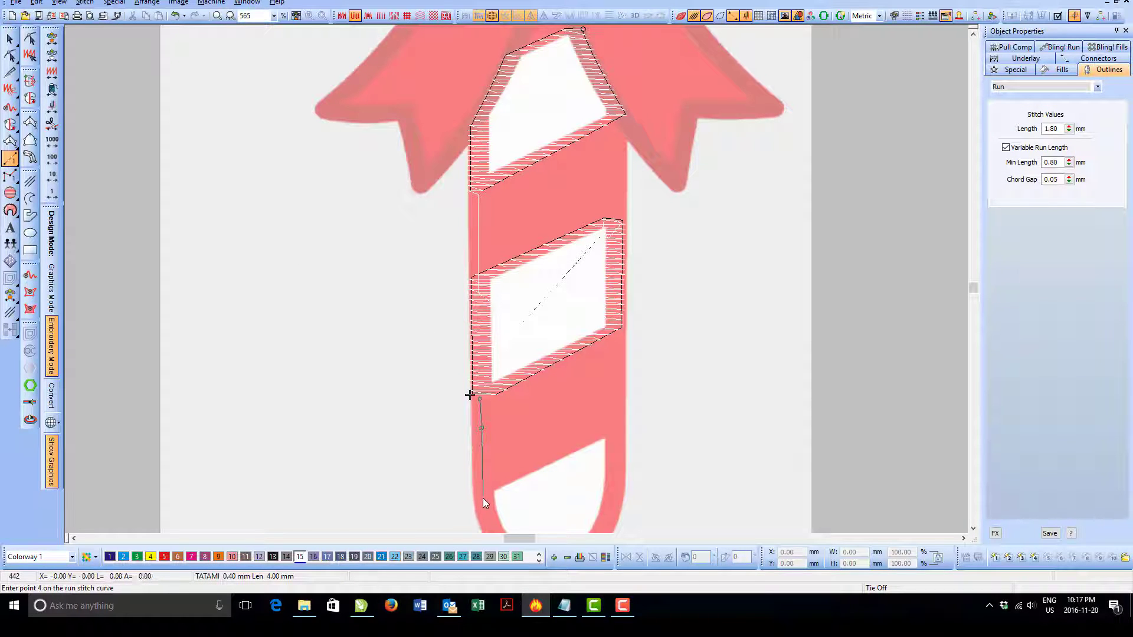
left_click(482, 499)
left_click(509, 414)
left_click(555, 411)
left_click(594, 364)
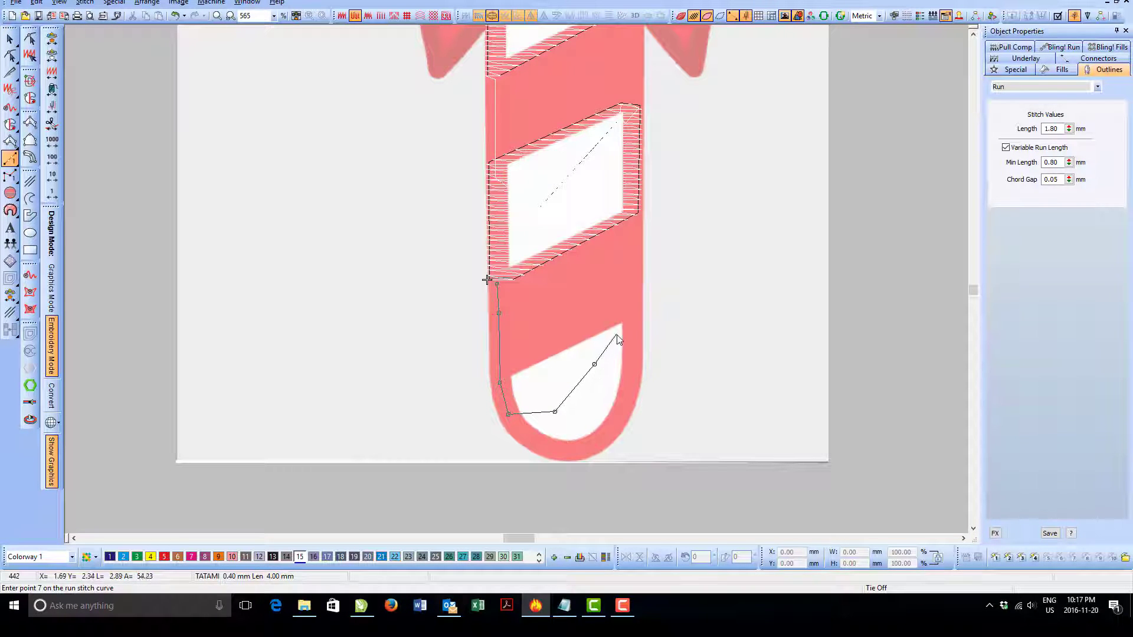
key("Return")
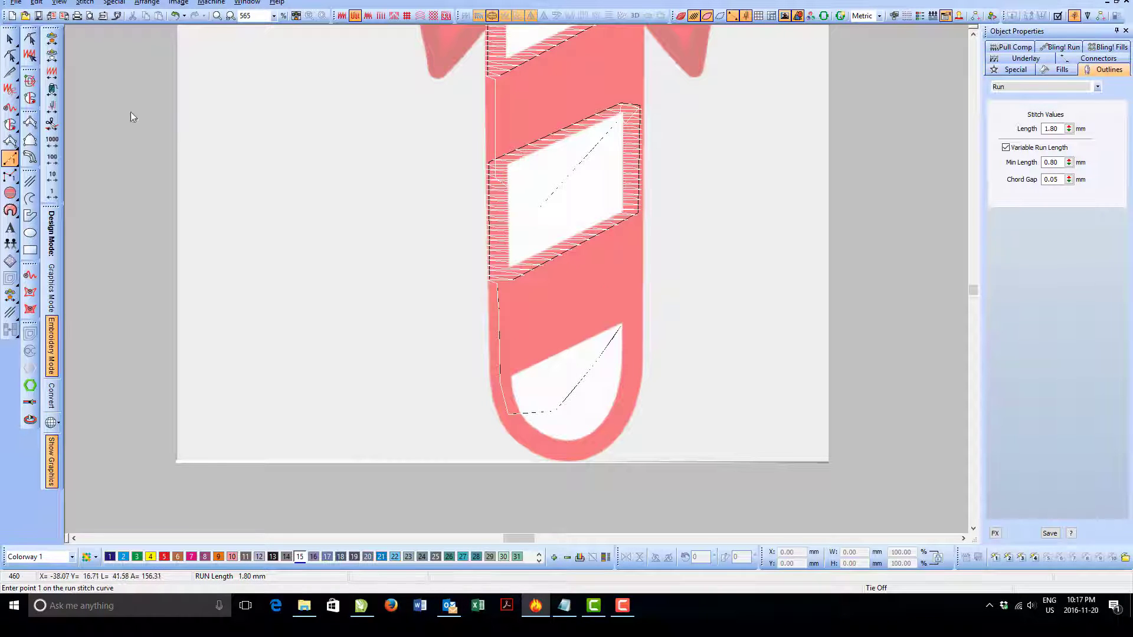
- Digitize a closed Complex Fill boundary around the rounded white tip of the cane, following its curved lower edge within the red border
left_click(30, 98)
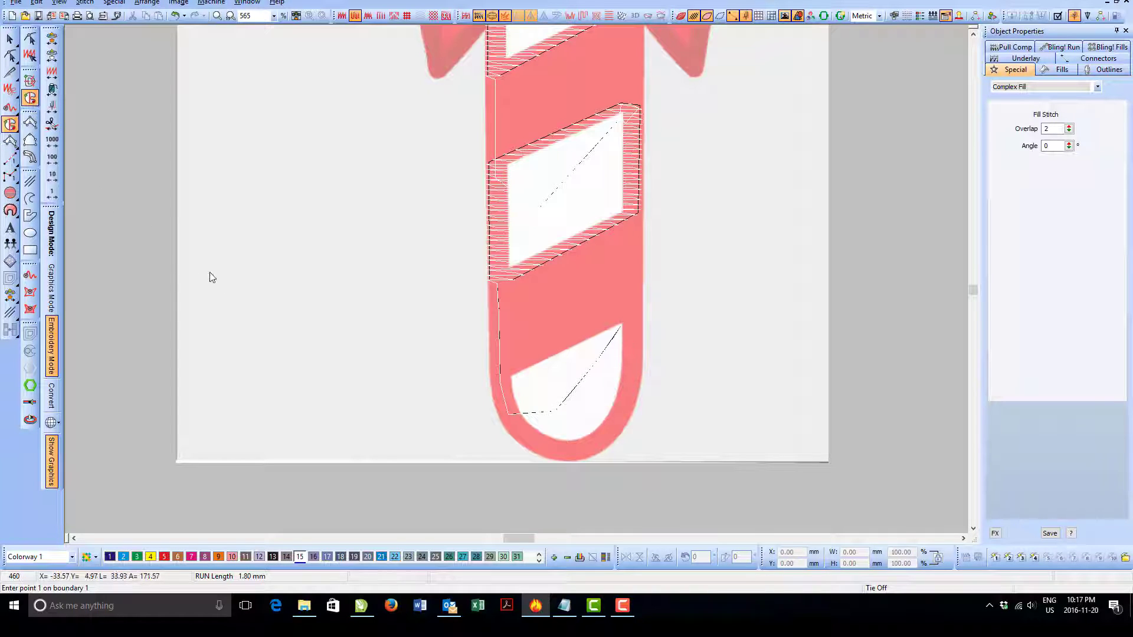
left_click(620, 310)
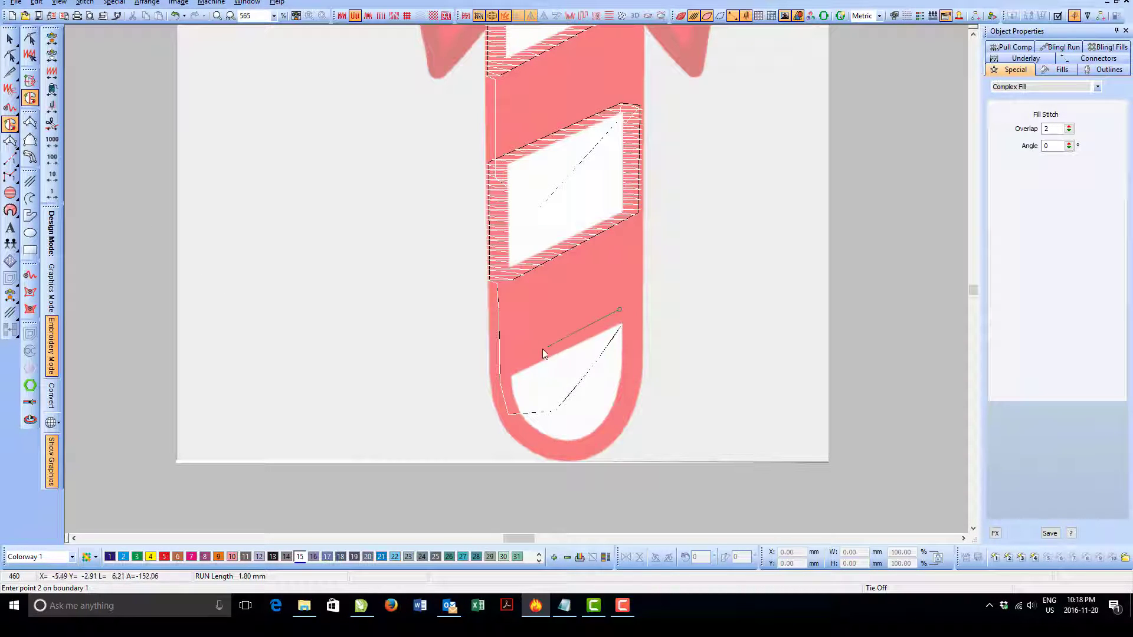
left_click(495, 371)
left_click(495, 399)
left_click(508, 420)
left_click(550, 447)
left_click(583, 446)
left_click(615, 423)
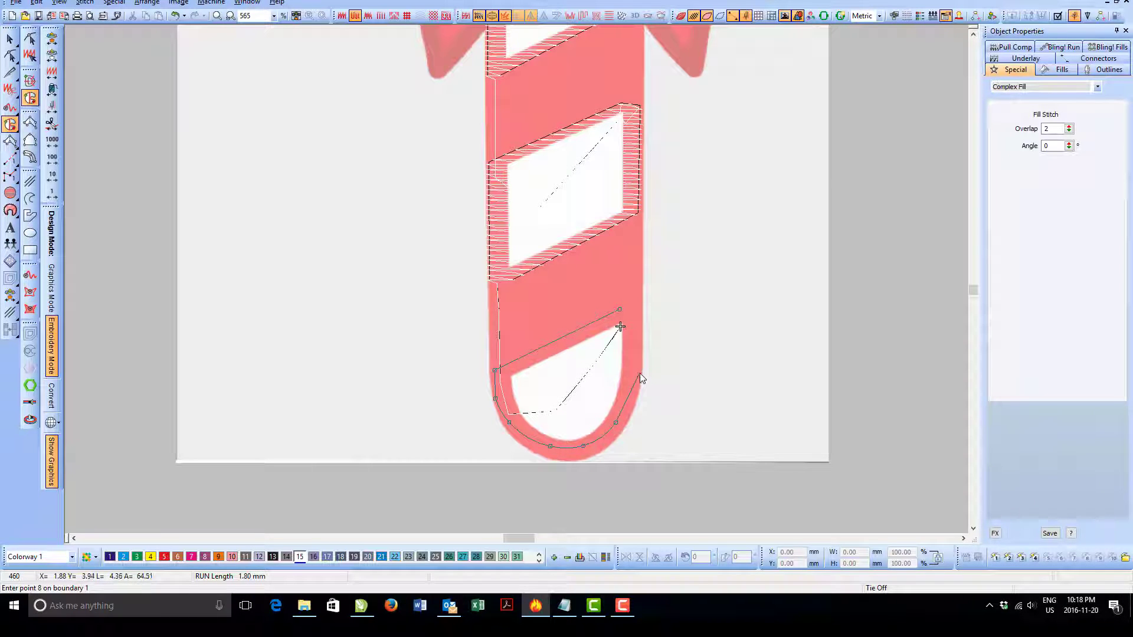
left_click(639, 370)
left_click(637, 314)
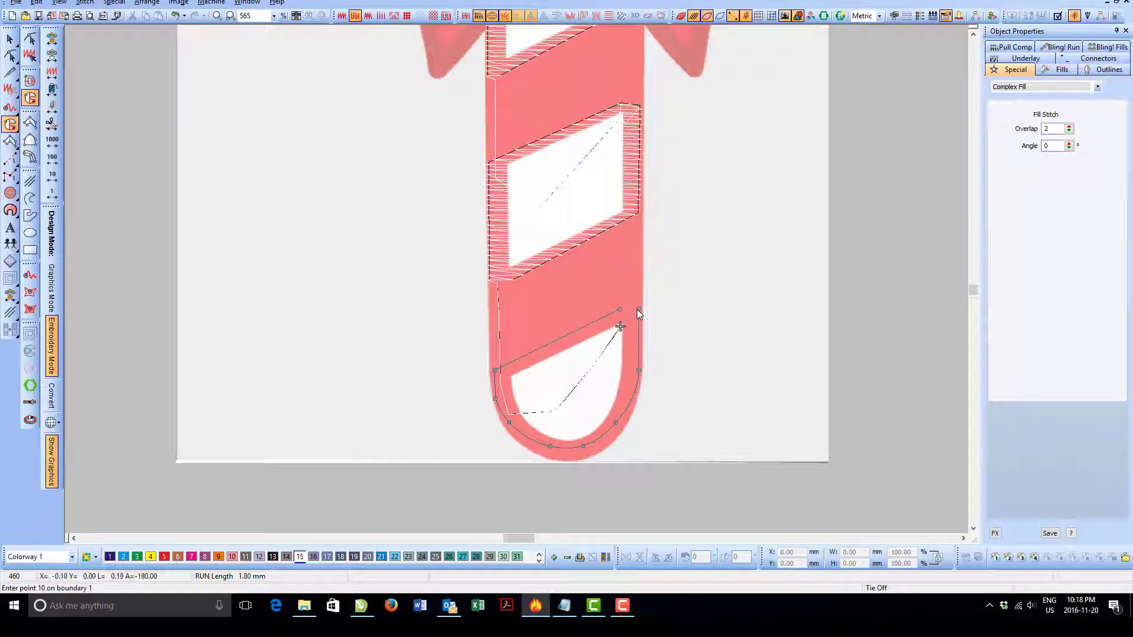
key("Return")
- Set the tip fill's entry and exit points and give it a nearly horizontal stitch angle
key("Return")
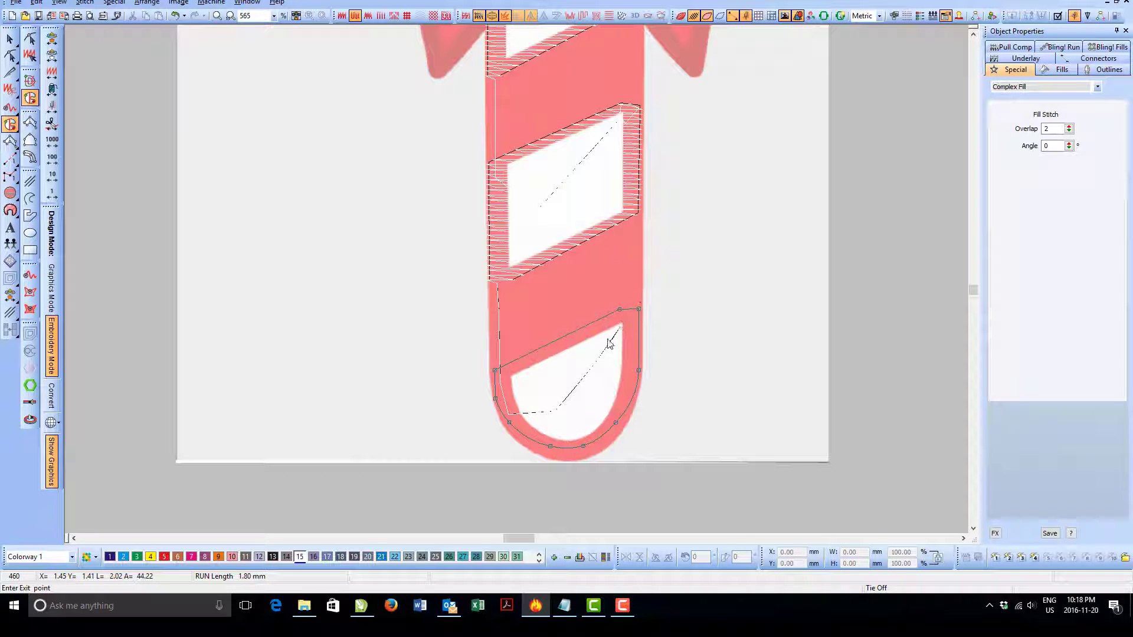
key("Return")
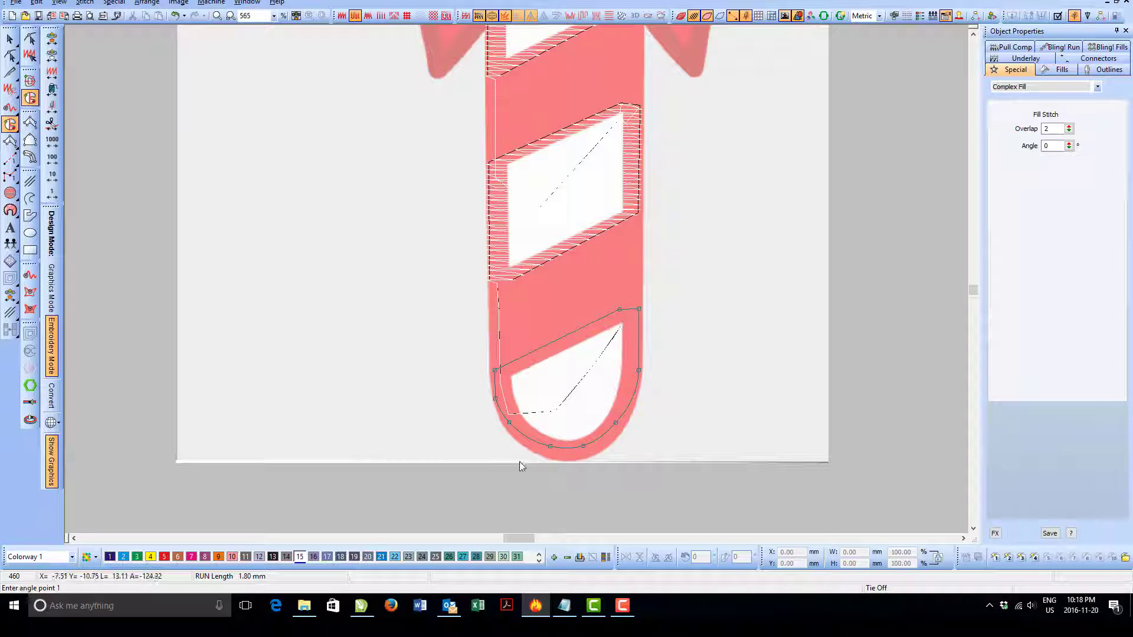
left_click(441, 447)
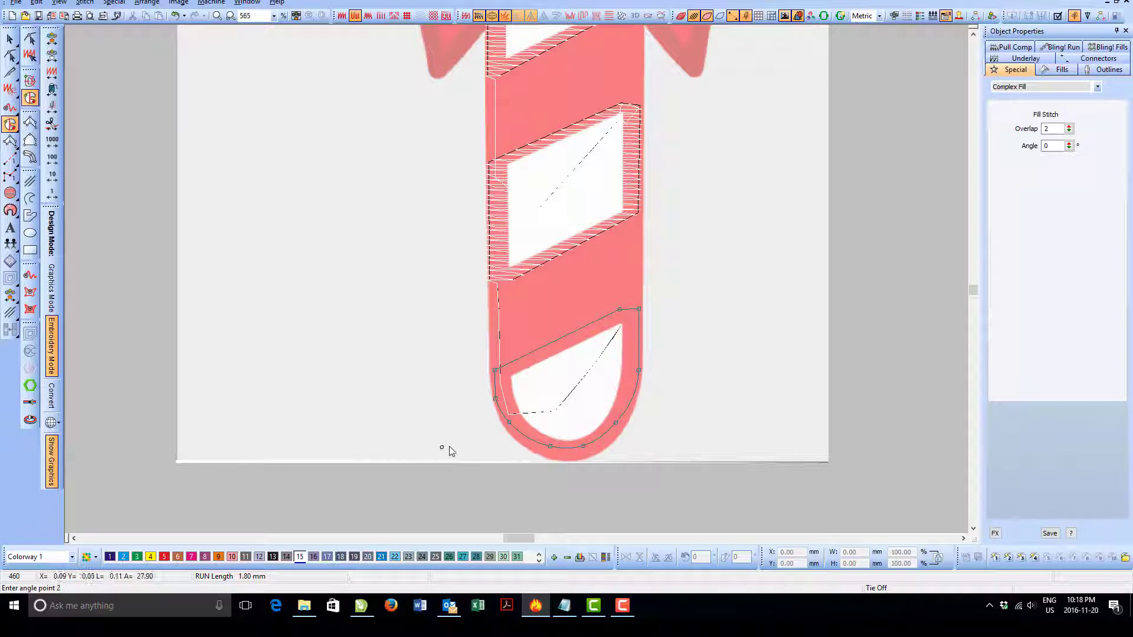
left_click(685, 436)
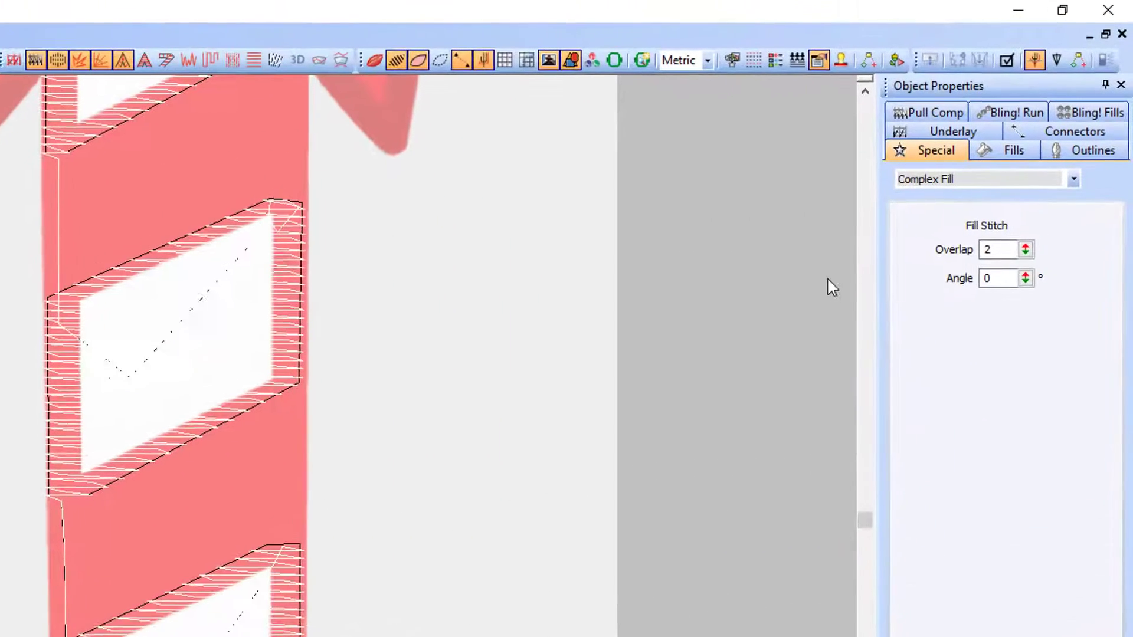
- Enable a first underlay of type Edge Run for the fill stitches and set its stitch length to 1.80 mm
left_click(1053, 91)
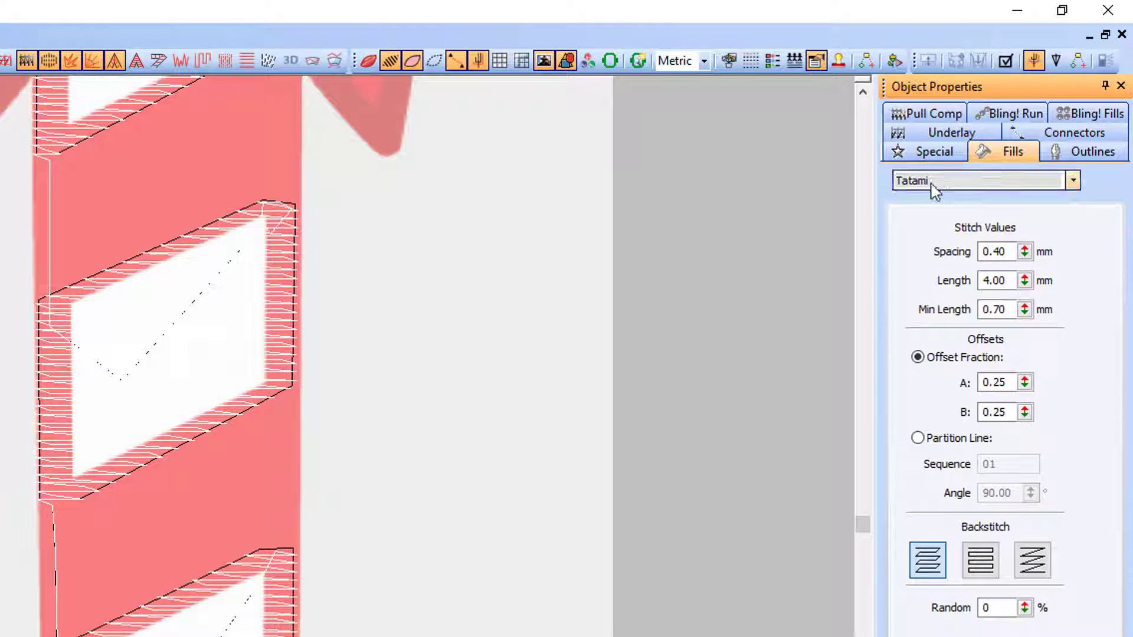
left_click(958, 137)
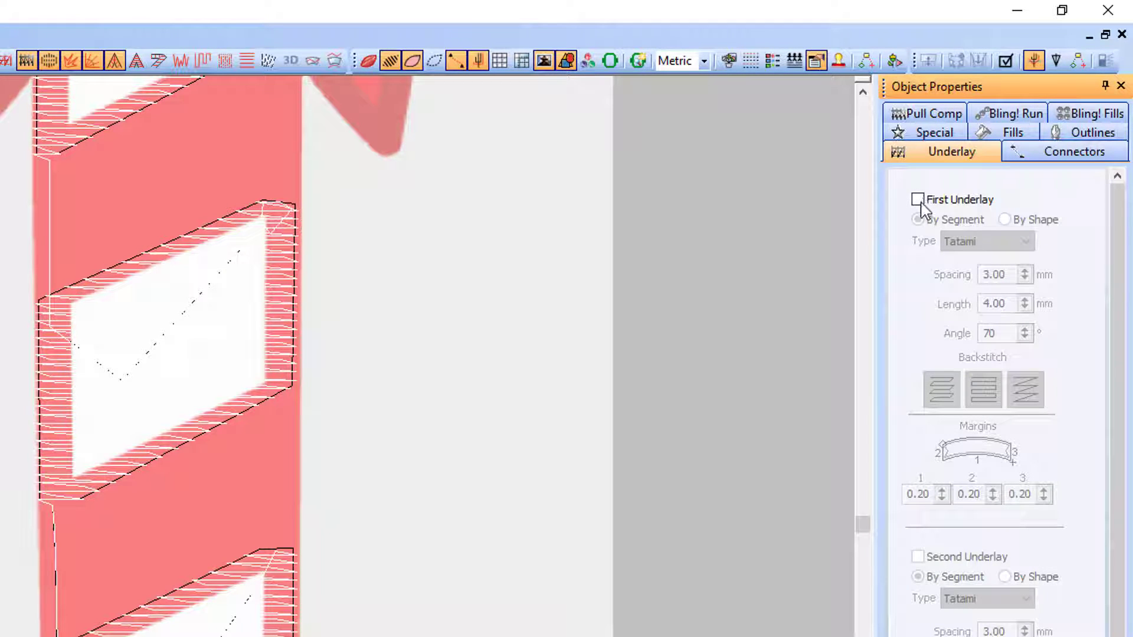
left_click(918, 201)
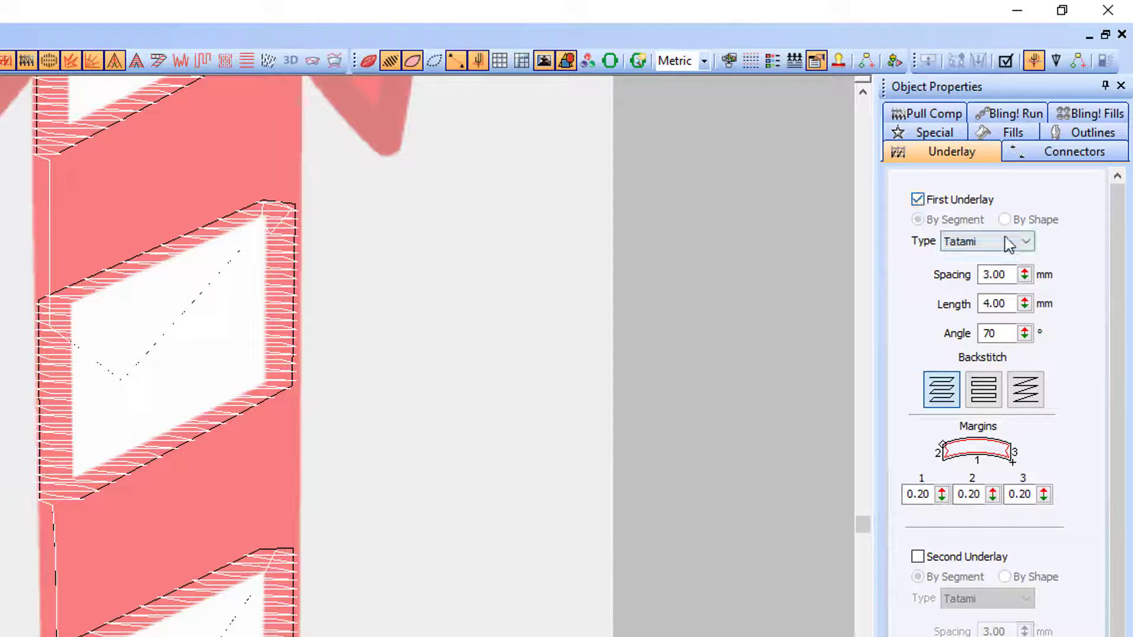
left_click(1026, 243)
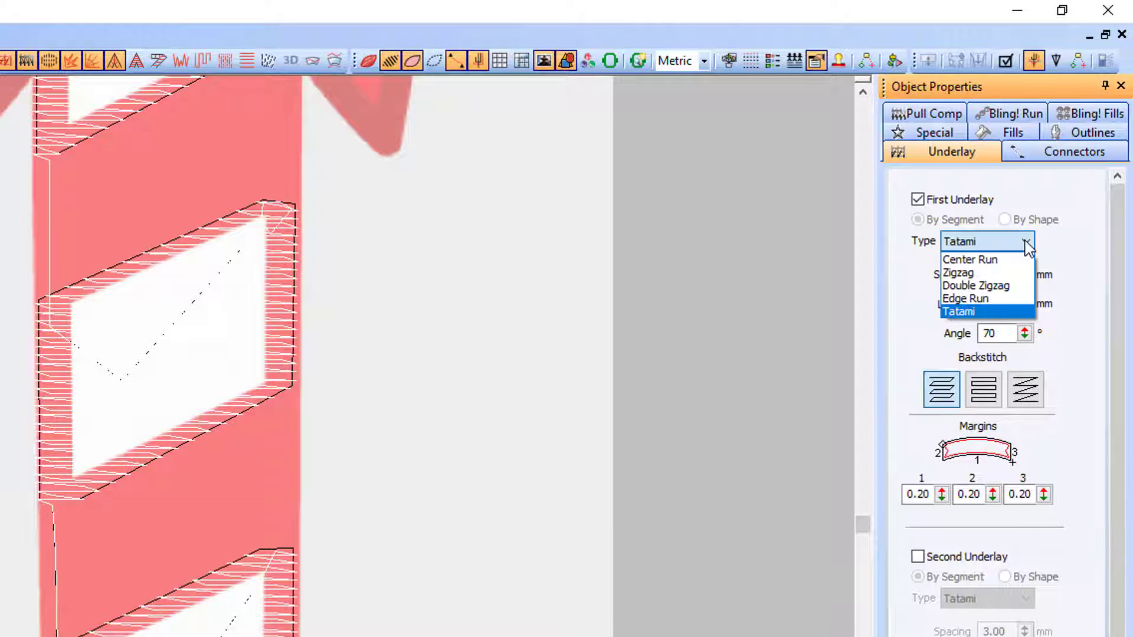
left_click(1006, 298)
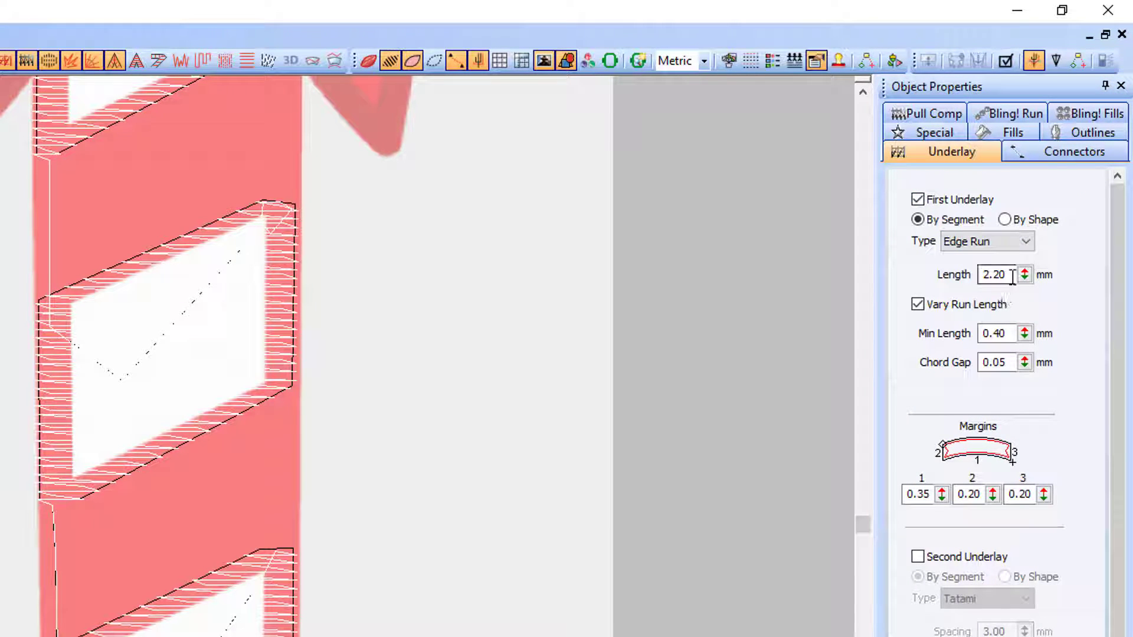
left_click(1011, 276)
type("1.8")
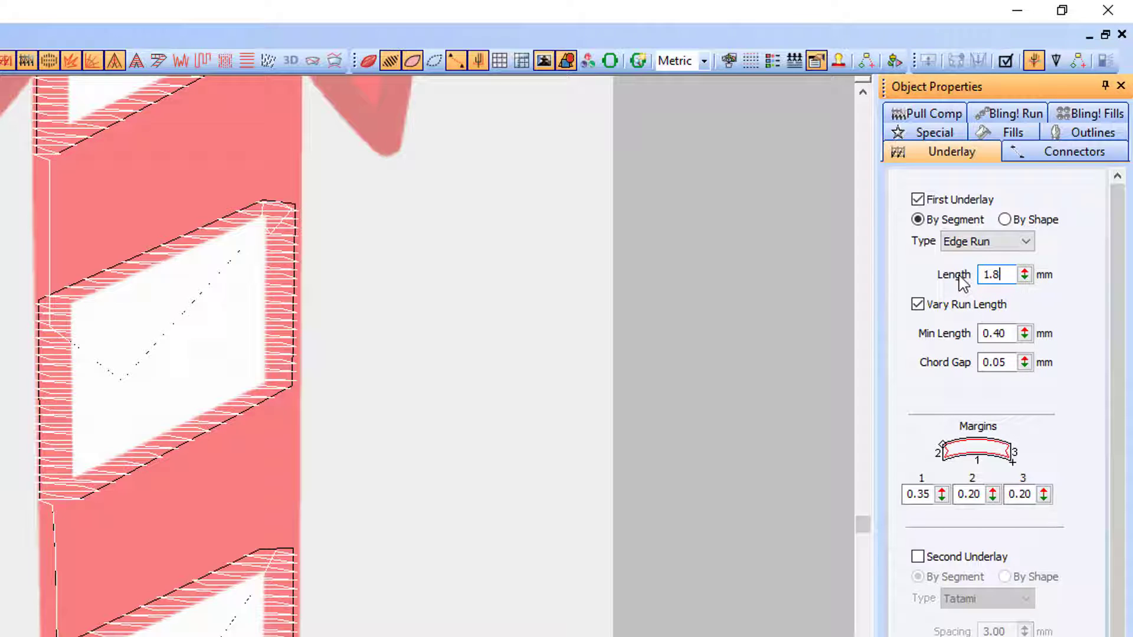
type("0")
left_click(918, 493)
left_click(913, 488)
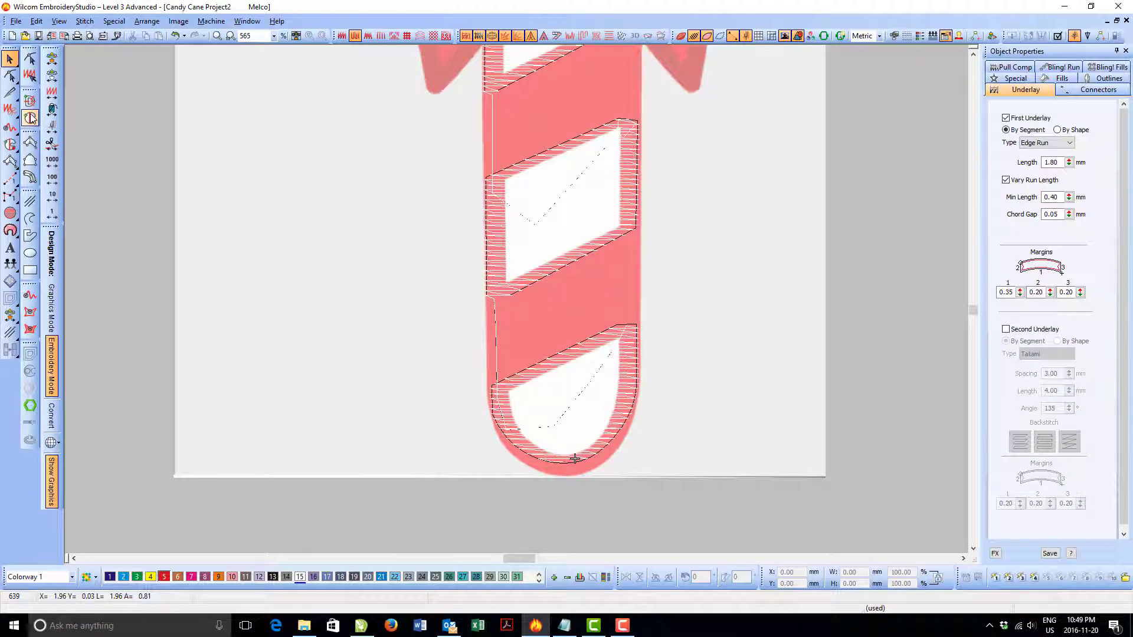
- Digitize a closed Complex Fill boundary in red around the upper diagonal red stripe, overlapping the edges of the white fills above and below
left_click(30, 118)
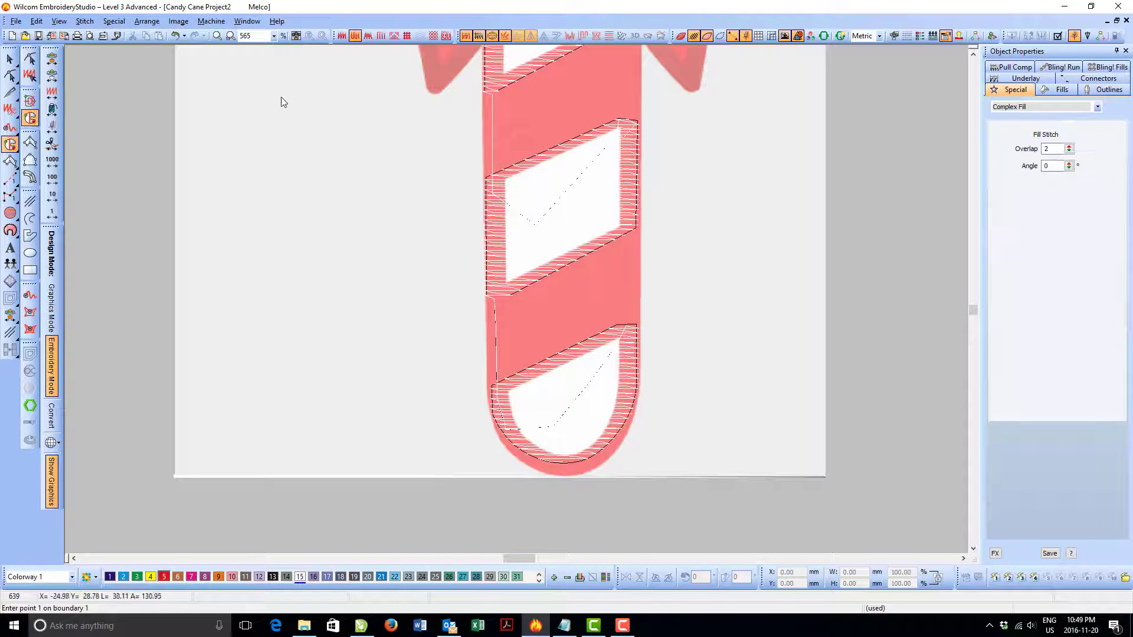
left_click(972, 56)
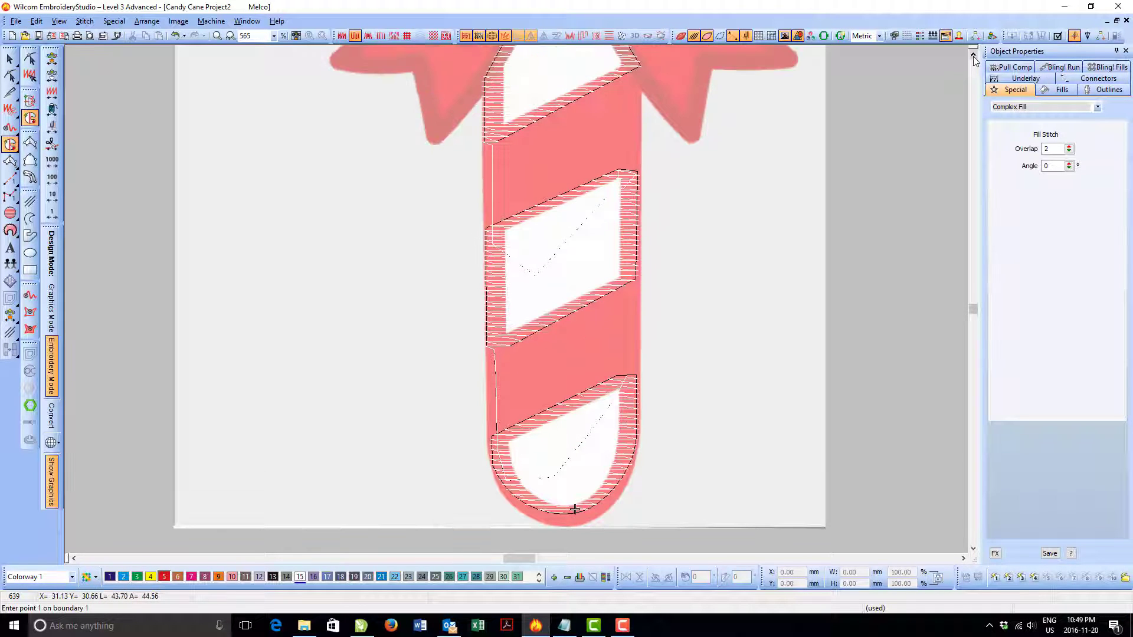
left_click(972, 56)
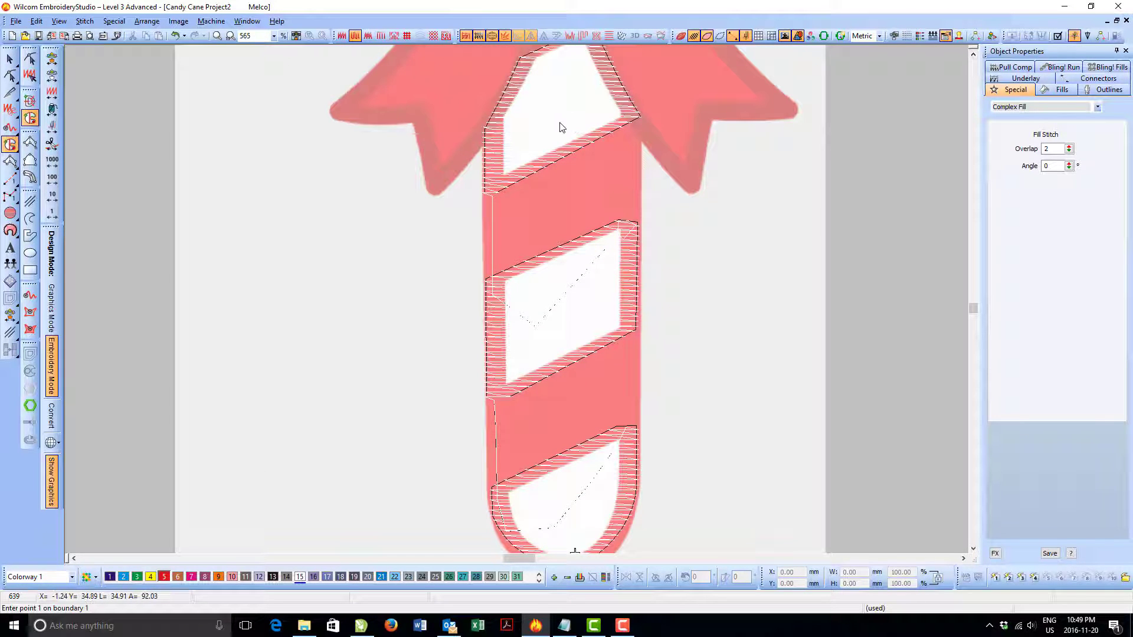
key("z")
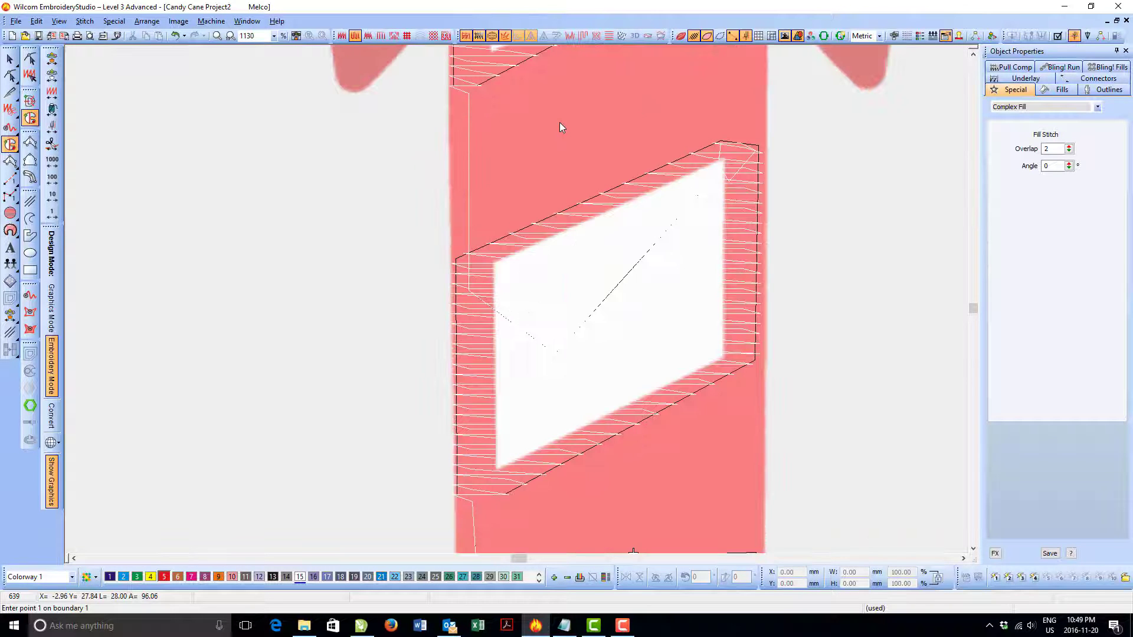
left_click(972, 56)
left_click(972, 55)
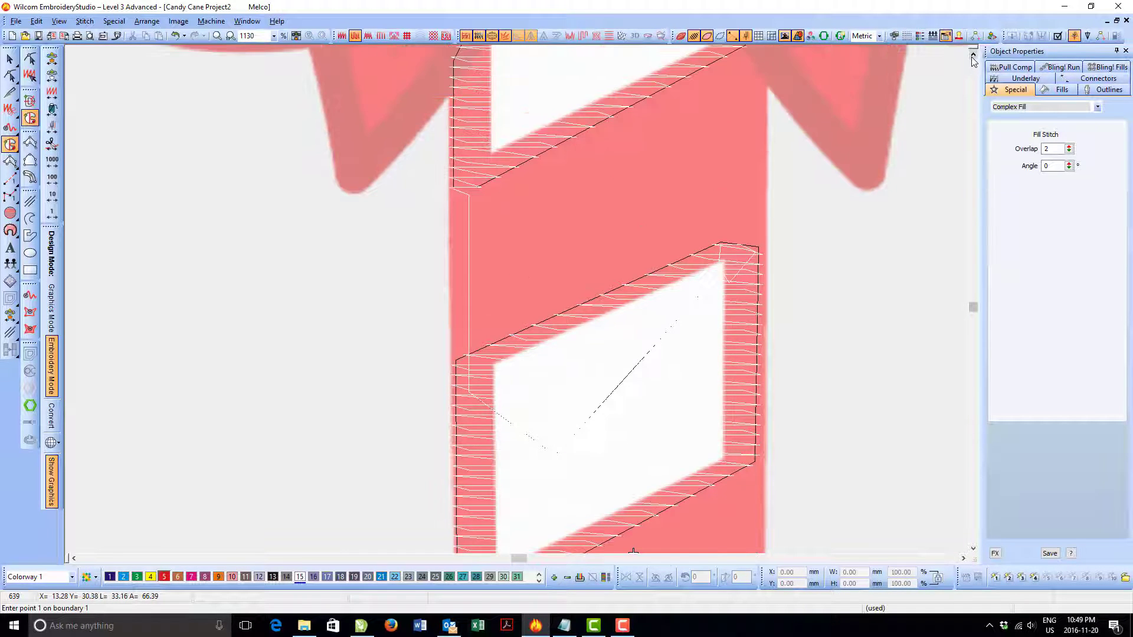
left_click(972, 56)
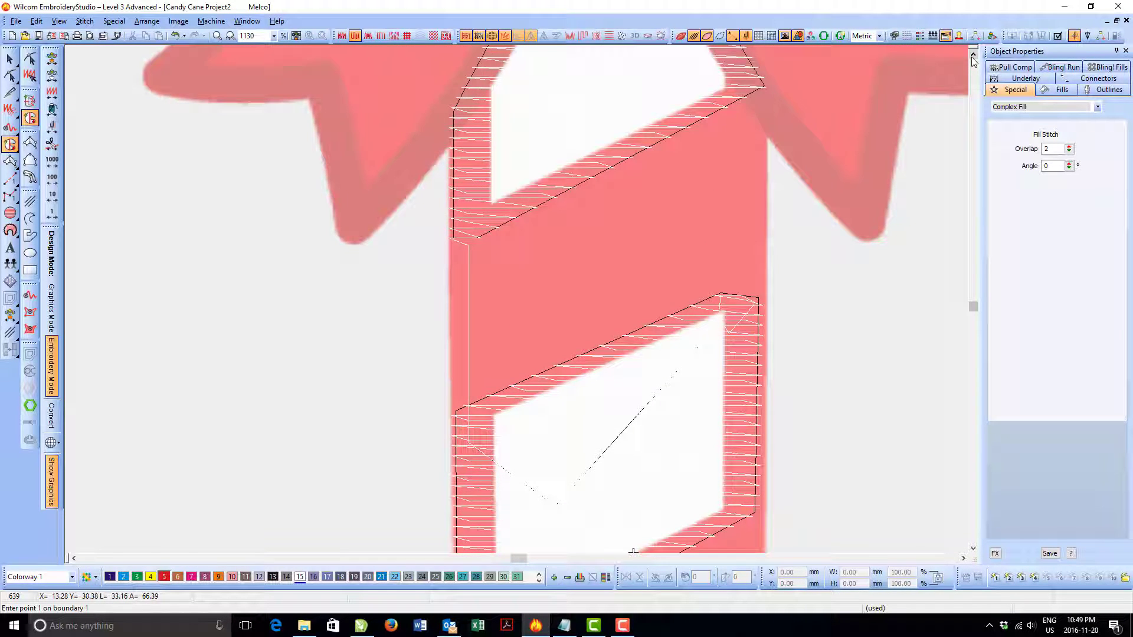
left_click(750, 88)
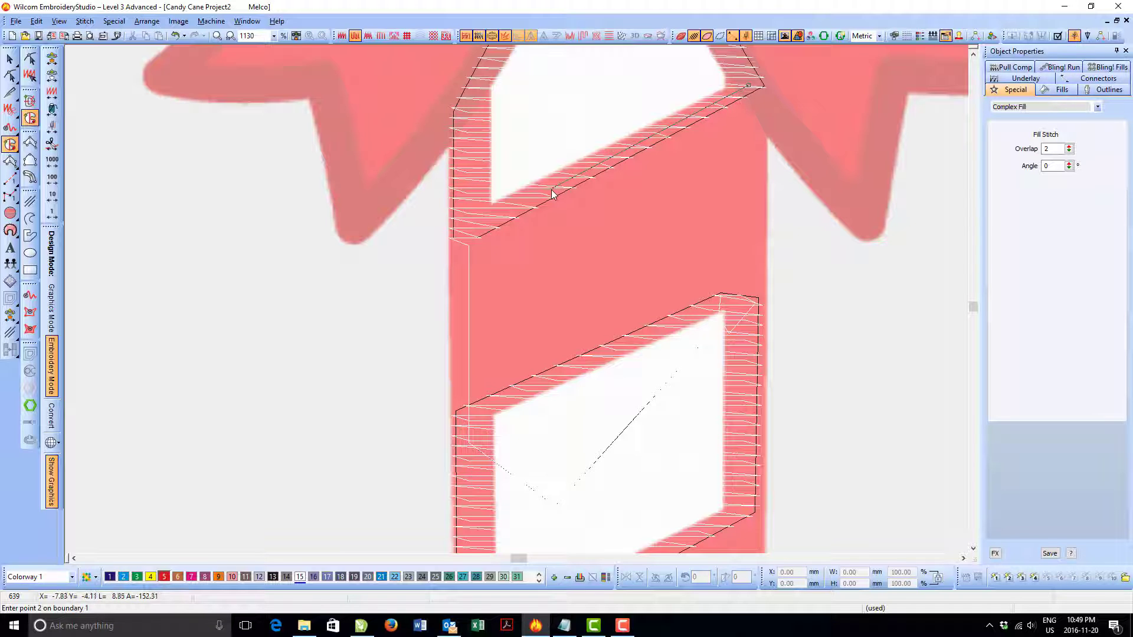
left_click(722, 89)
left_click(461, 224)
left_click(458, 240)
left_click(456, 425)
left_click(478, 421)
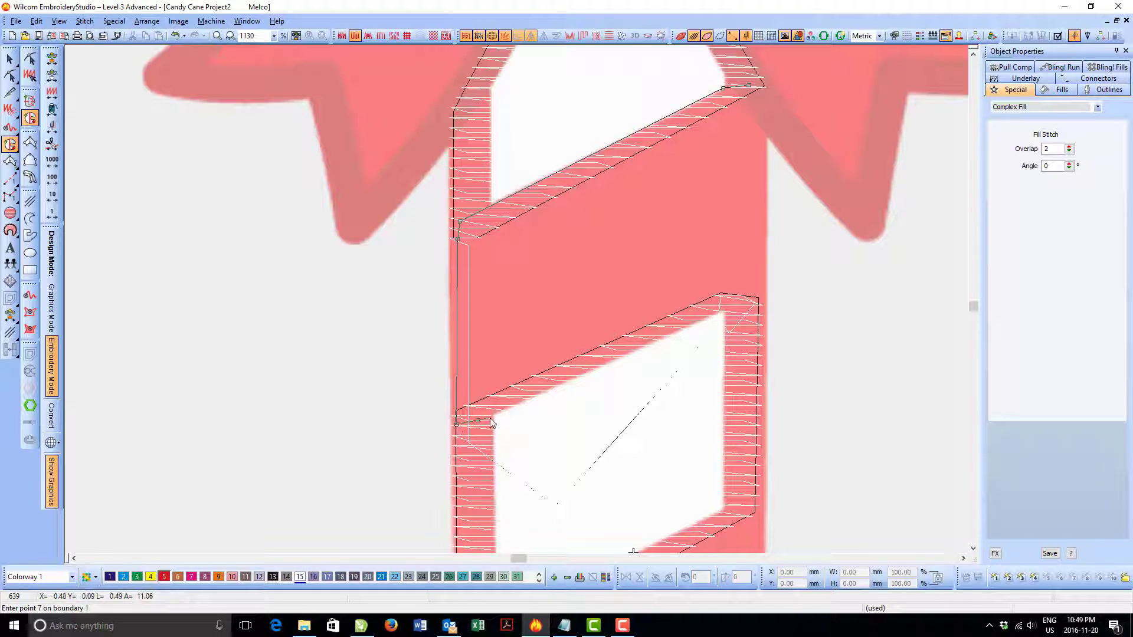
left_click(492, 415)
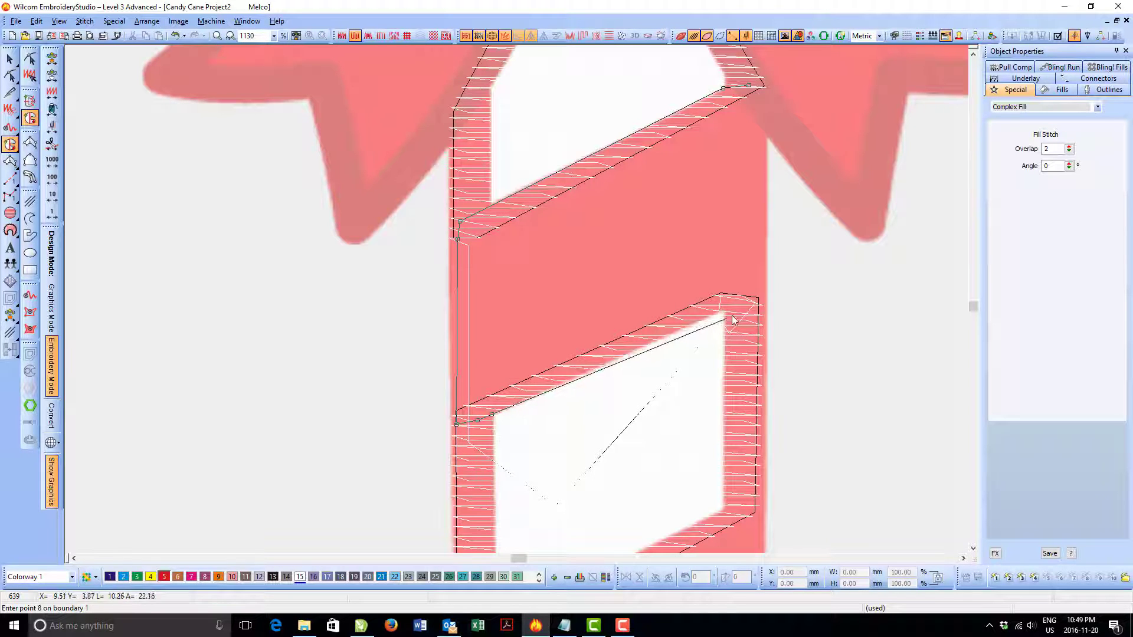
left_click(760, 294)
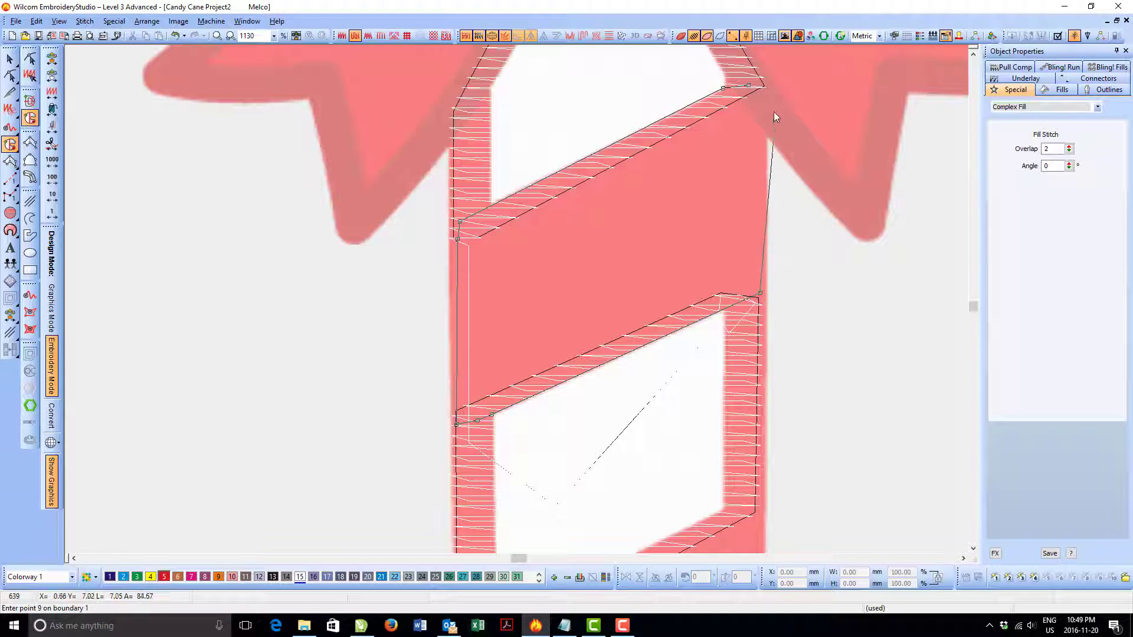
key("Return")
- Place the upper red stripe fill's entry at its upper-right corner and exit at its lower-left corner, with a nearly horizontal stitch angle
left_click(761, 76)
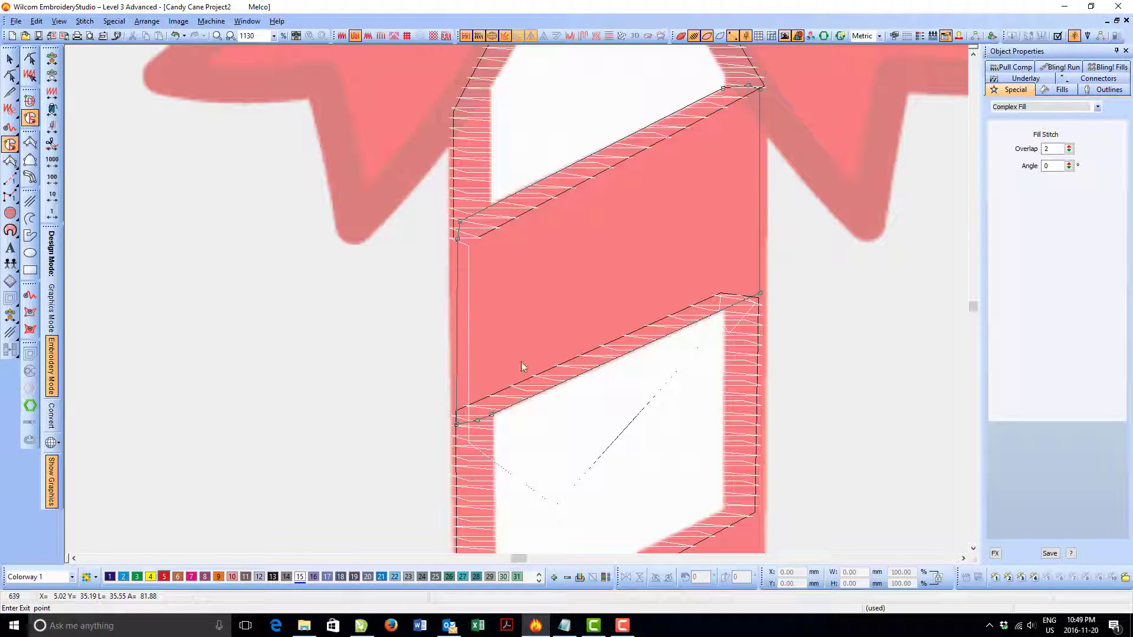
left_click(454, 437)
left_click(382, 393)
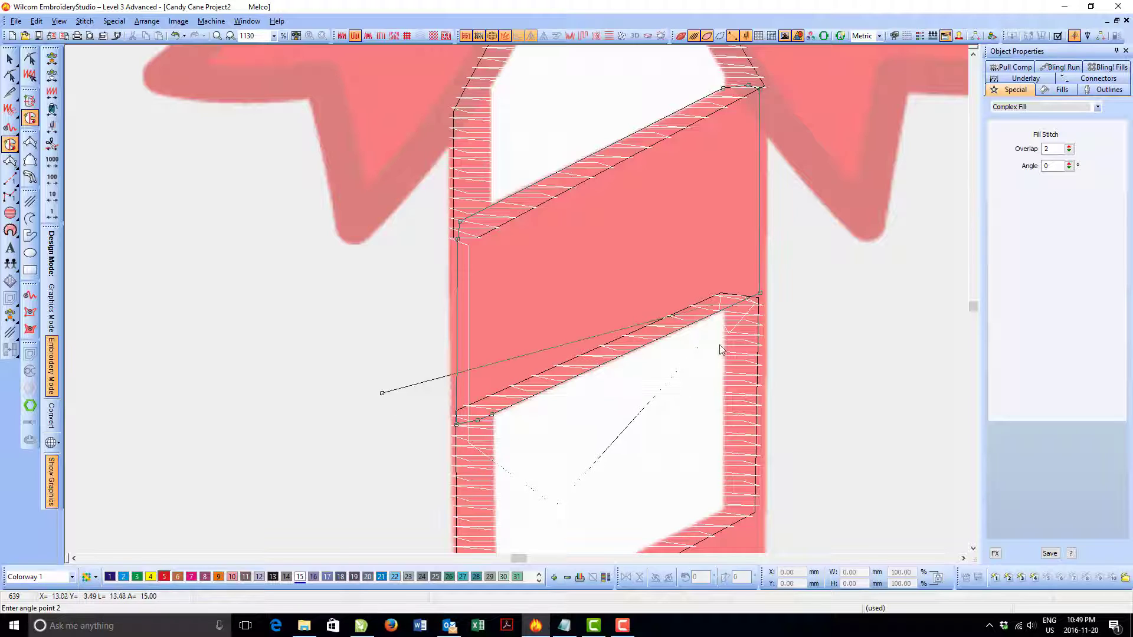
left_click(698, 391)
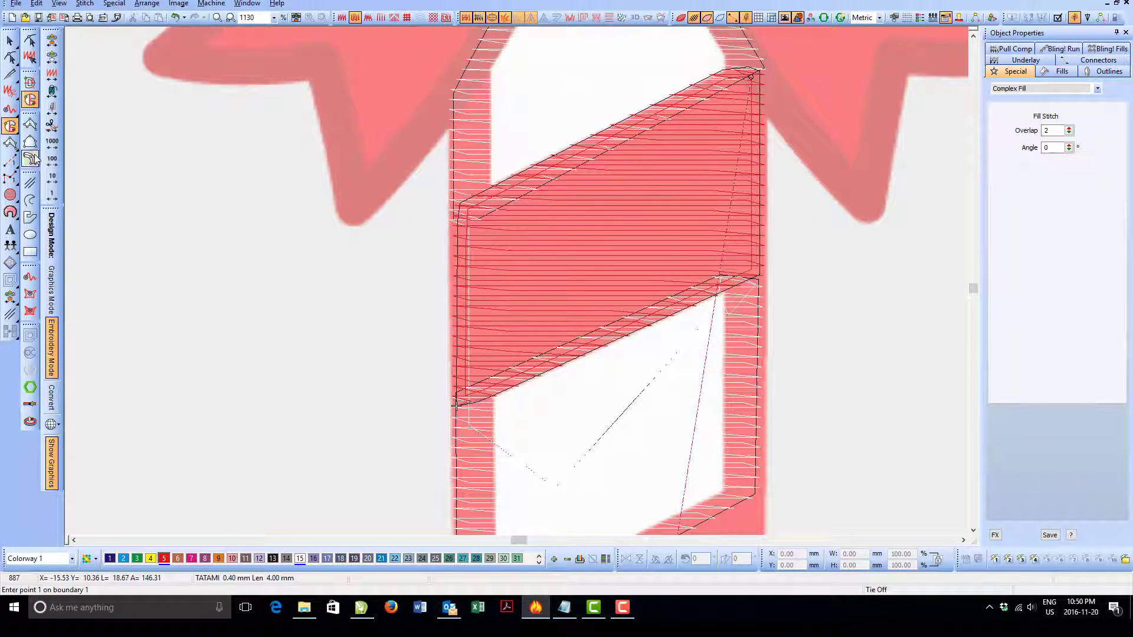
- Choose the Run outline for digitizing and set its stitch length to 1.80 mm
left_click(10, 162)
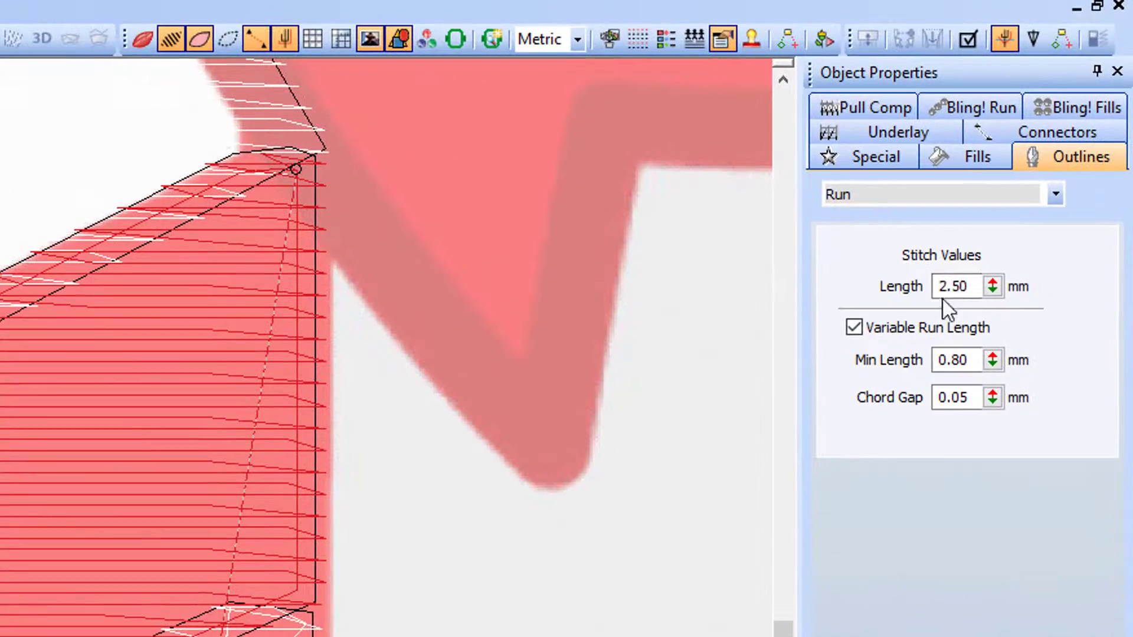
left_click_drag(969, 287, 900, 291)
type("1.")
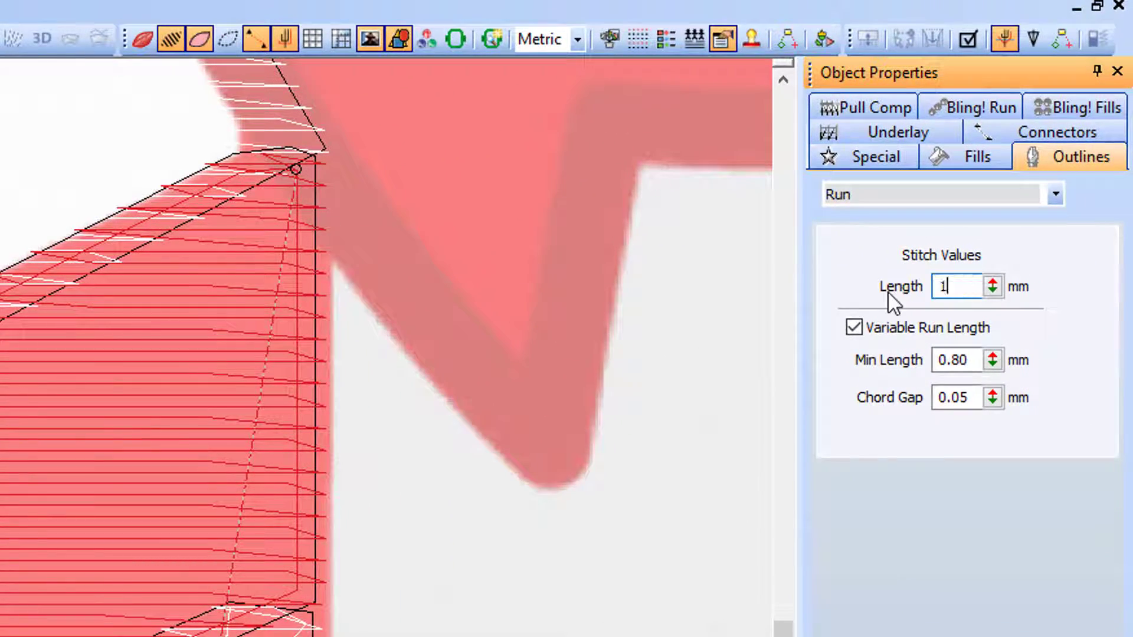
type("80")
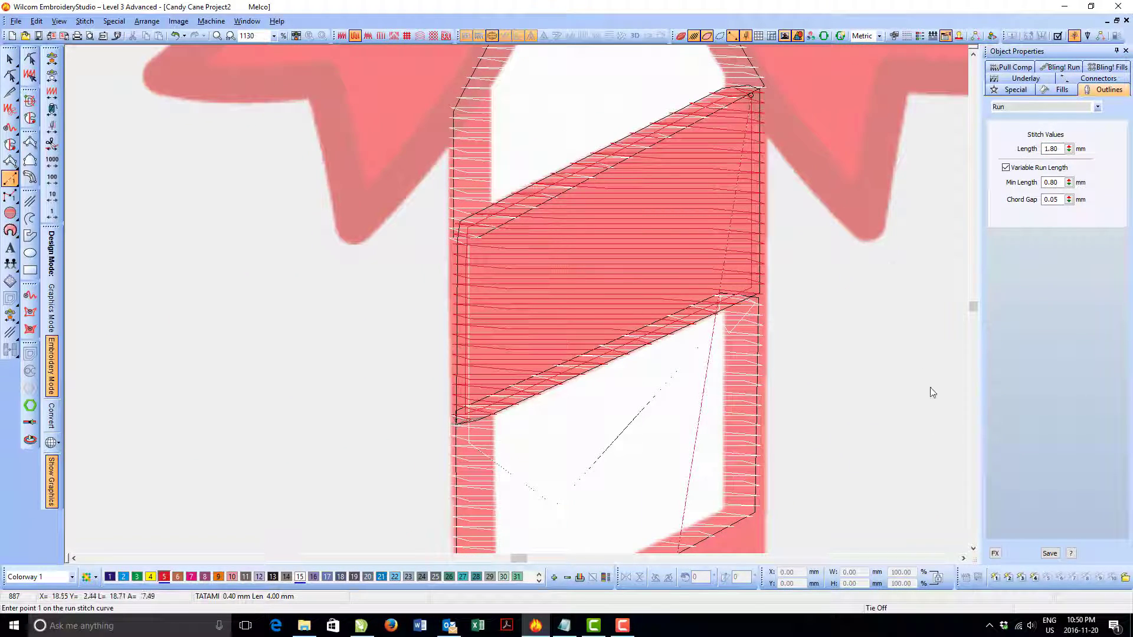
- Digitize a connecting run from the red fill's exit straight down into the next red stripe and diagonally up to that stripe's upper-right corner
left_click(973, 549)
left_click(972, 549)
left_click(973, 549)
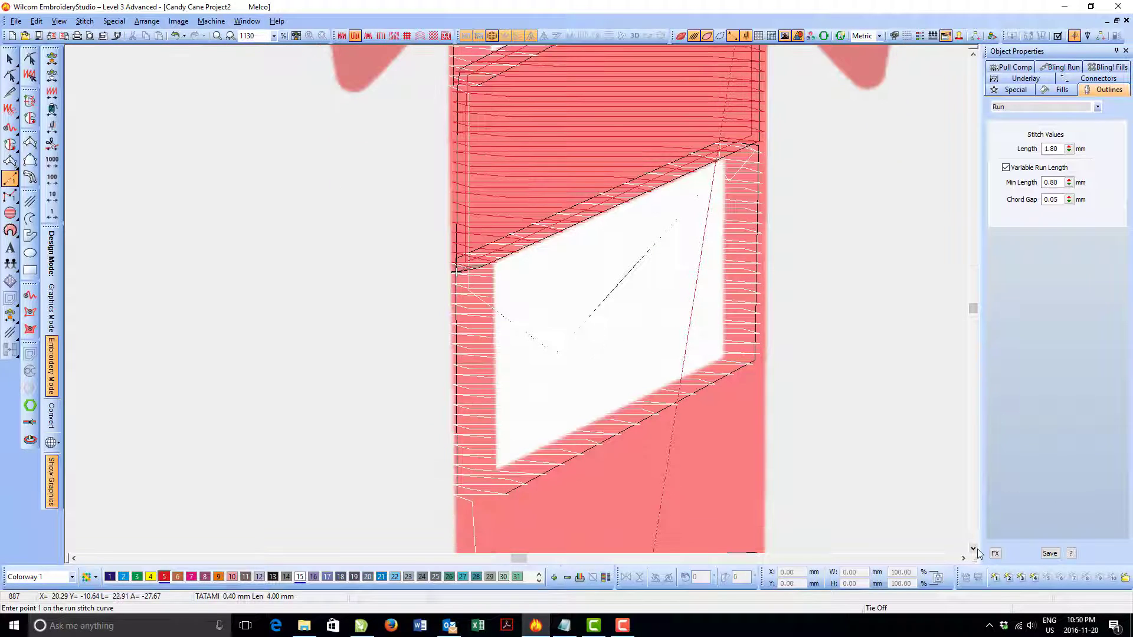
left_click(973, 549)
left_click(973, 549)
left_click(973, 550)
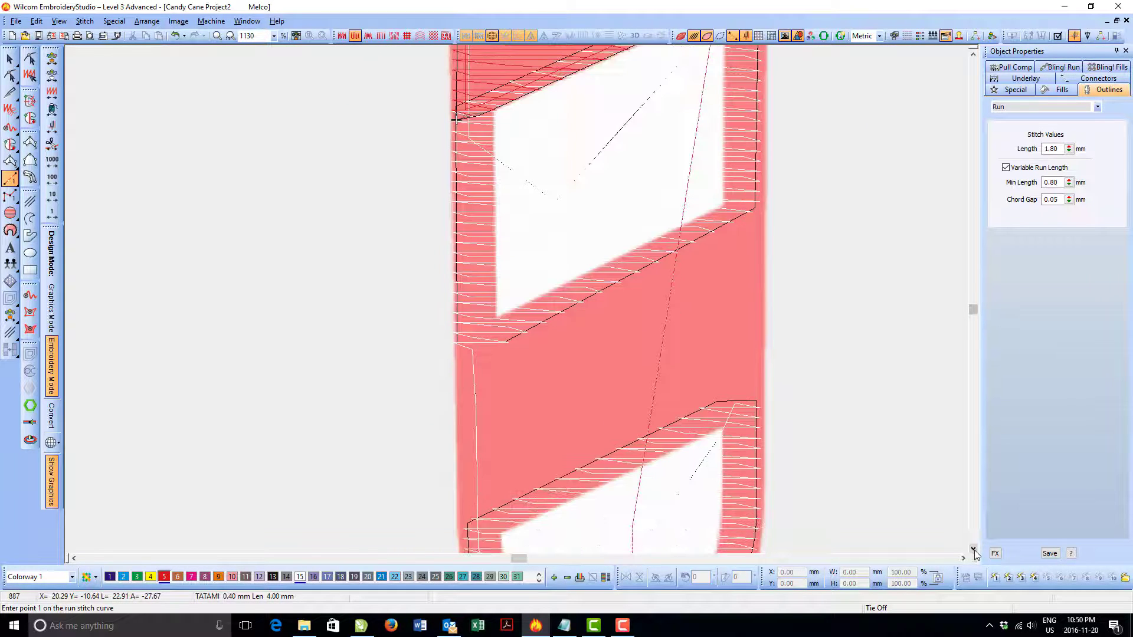
left_click(469, 125)
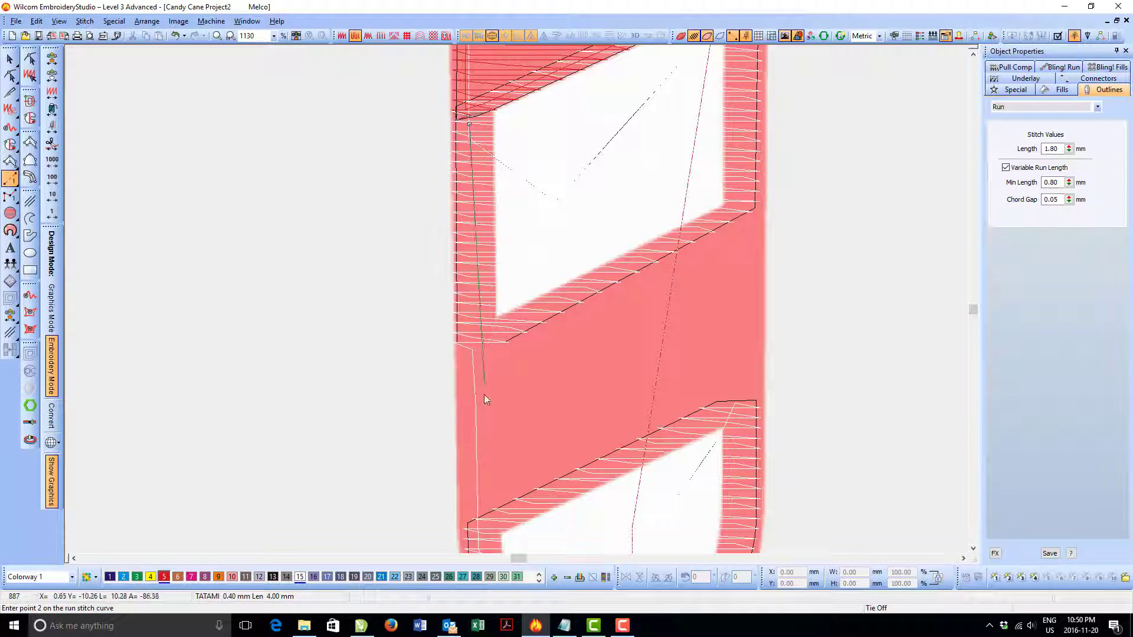
left_click(483, 454)
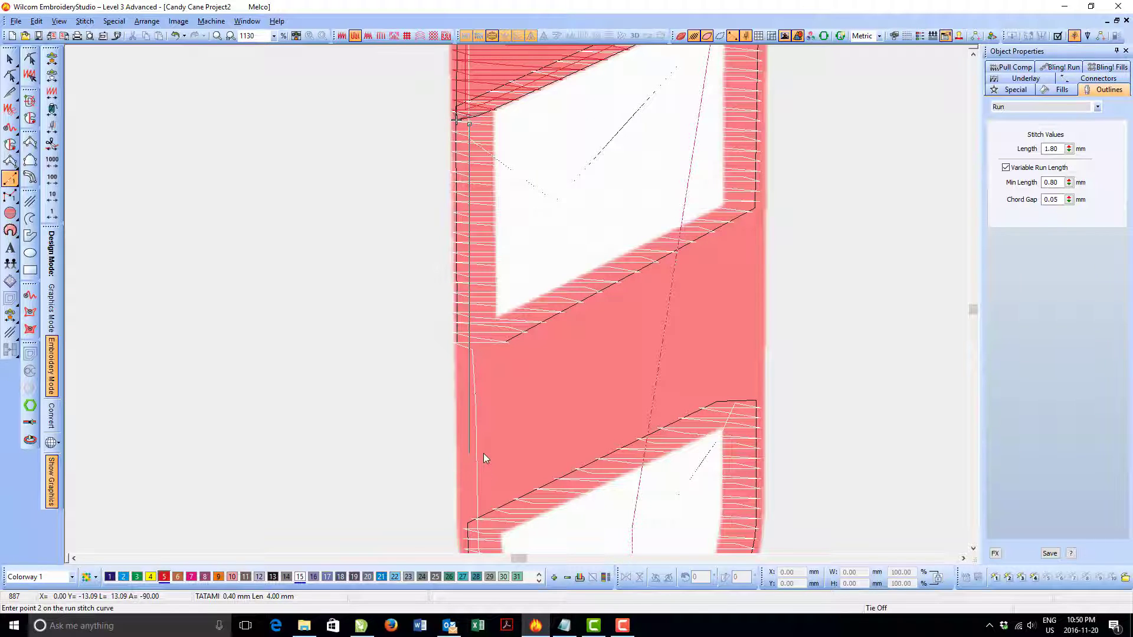
left_click(596, 384)
key("Return")
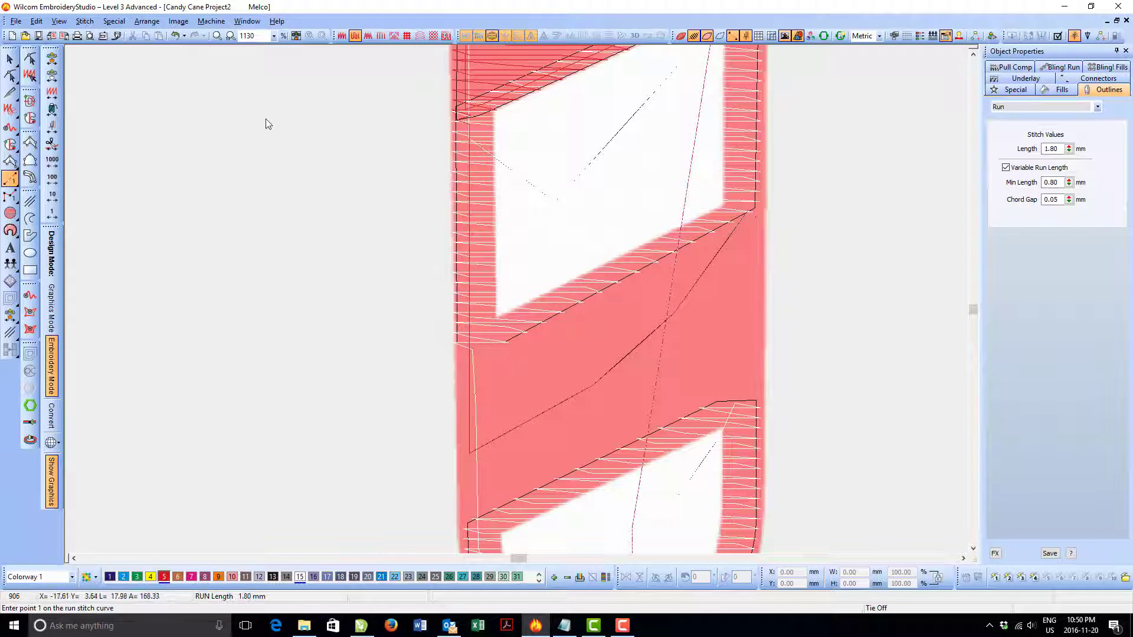
- Digitize a closed Complex Fill boundary around the lower red stripe, overlapping the white stripe above and the white tip below
left_click(30, 118)
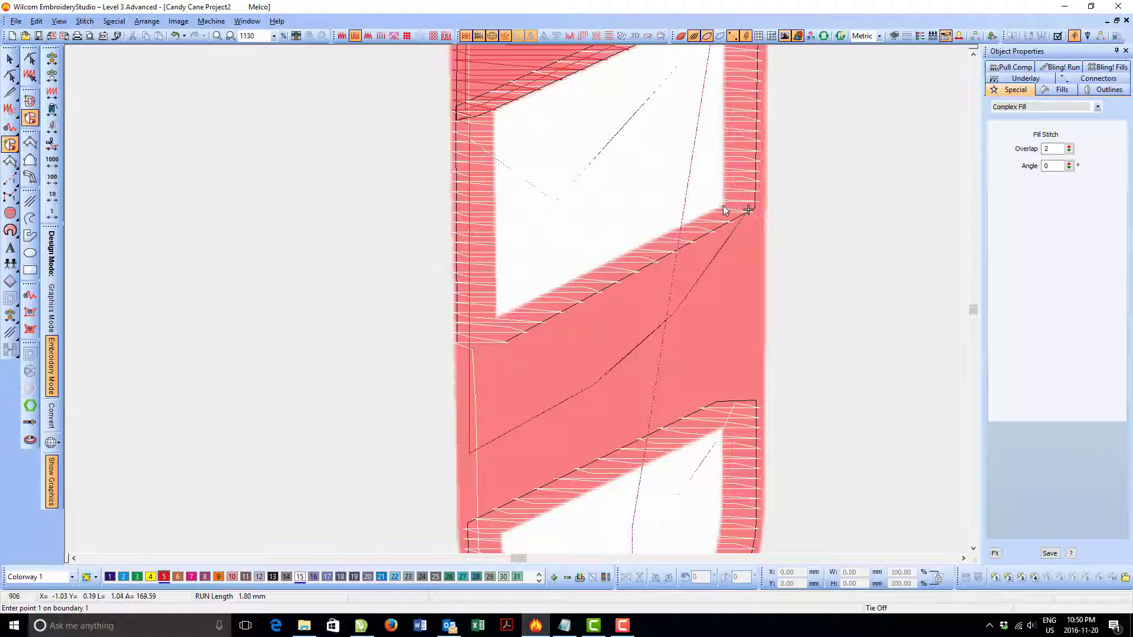
left_click(723, 205)
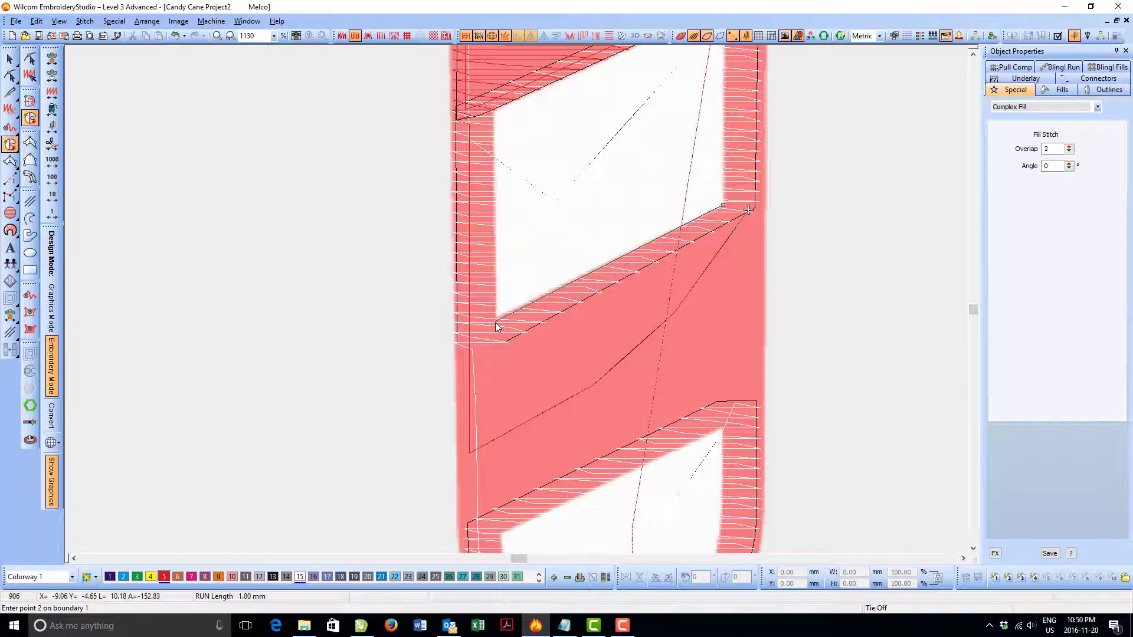
left_click(461, 338)
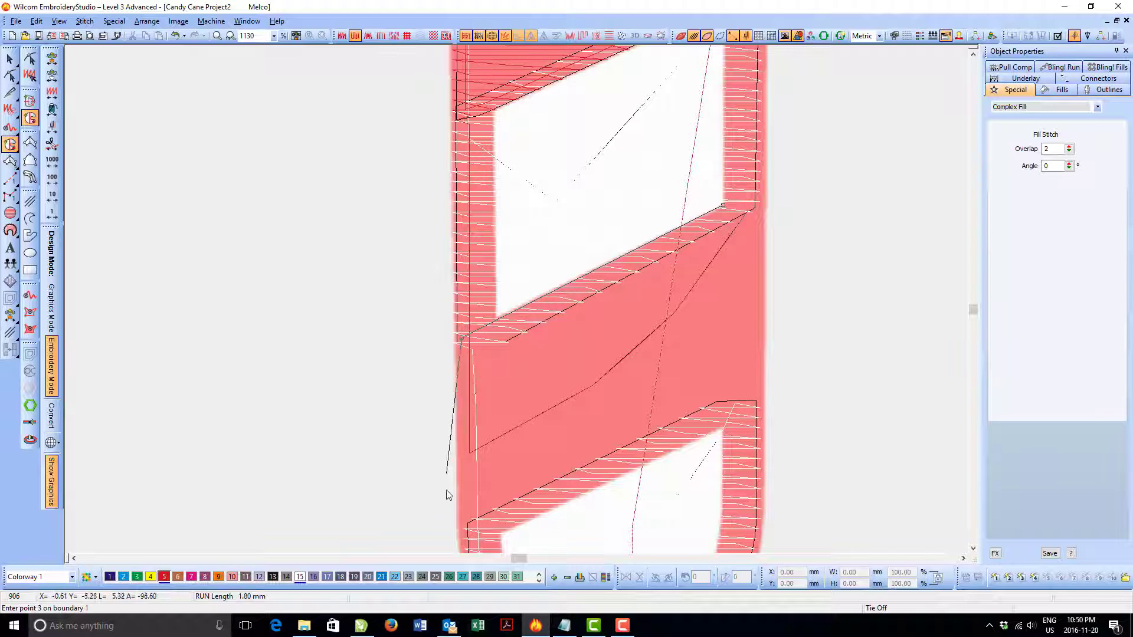
left_click(497, 421)
left_click(533, 419)
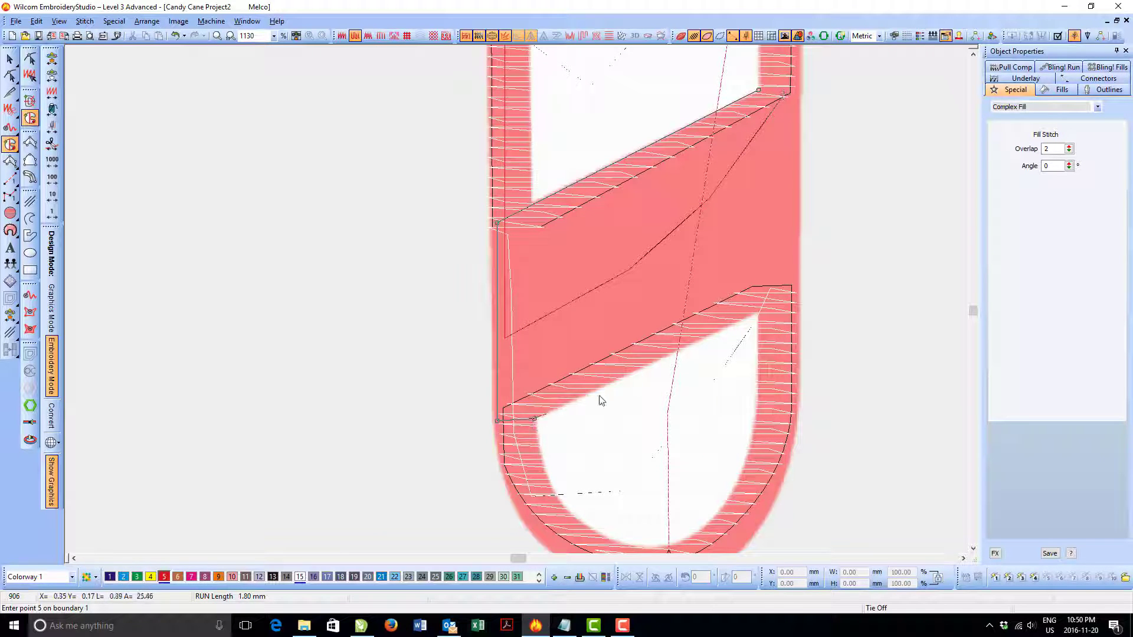
left_click(796, 293)
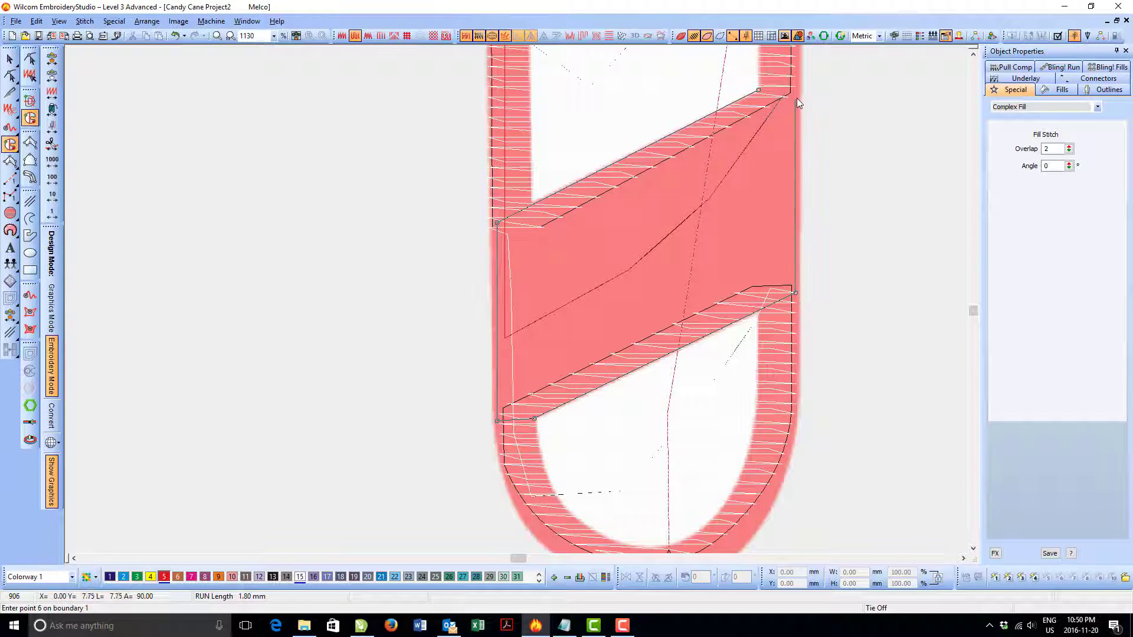
key("Return")
- Accept the suggested entry and exit points for the lower red stripe fill and give it a nearly horizontal stitch angle
key("Return")
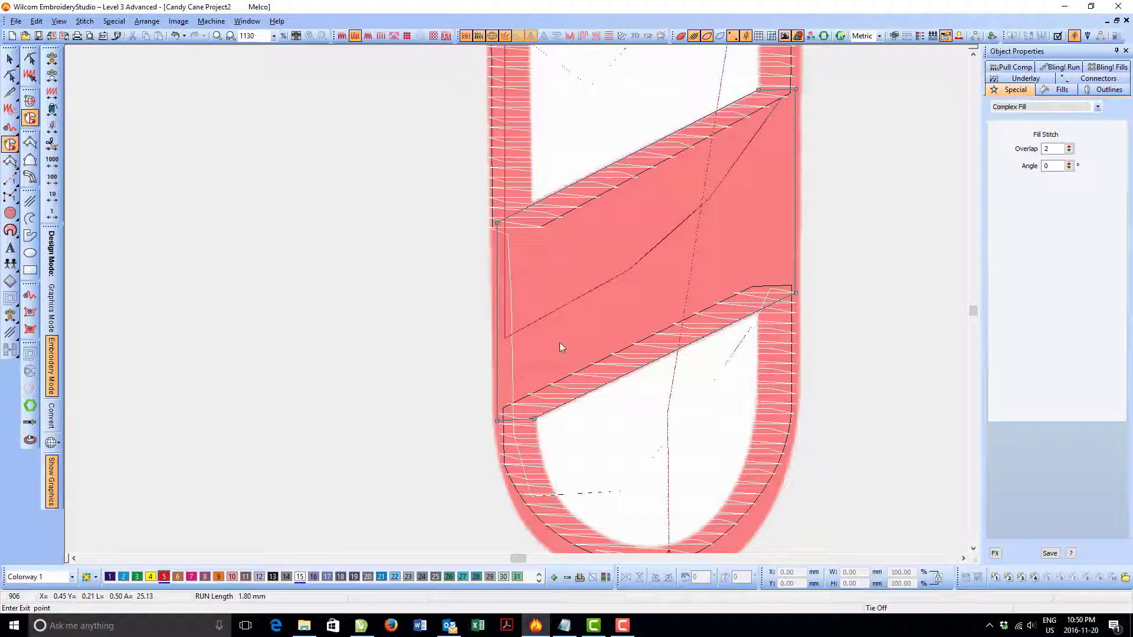
key("Return")
left_click(420, 397)
left_click(742, 377)
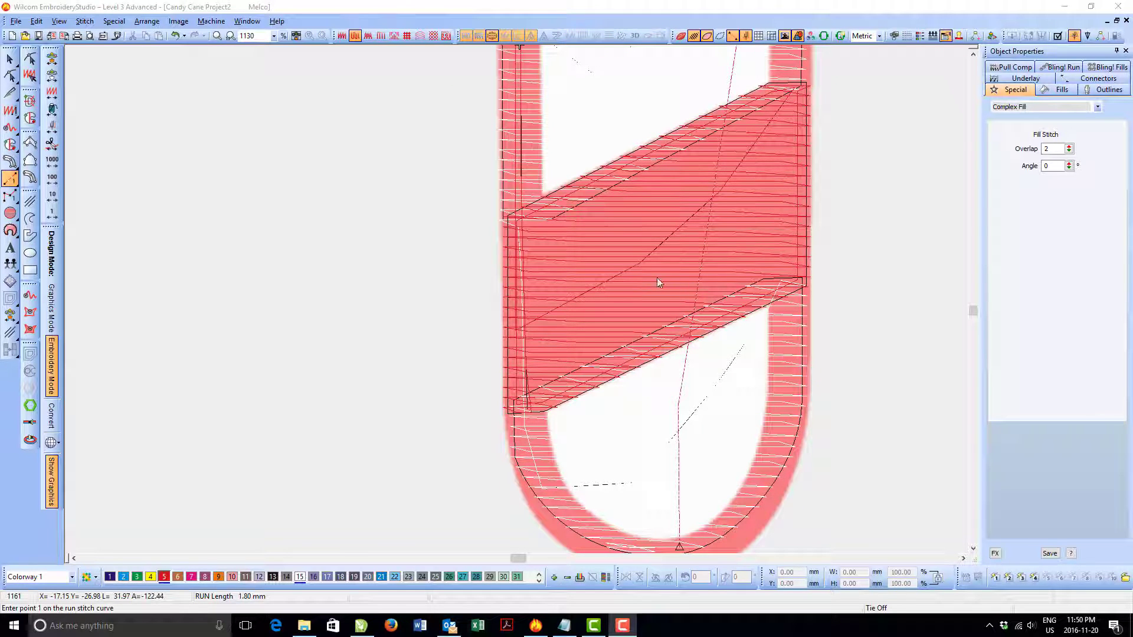
- Digitize a connecting run from the lower red stripe fill's exit up the cane's left edge to the white stripe just below the bow
left_click(11, 179)
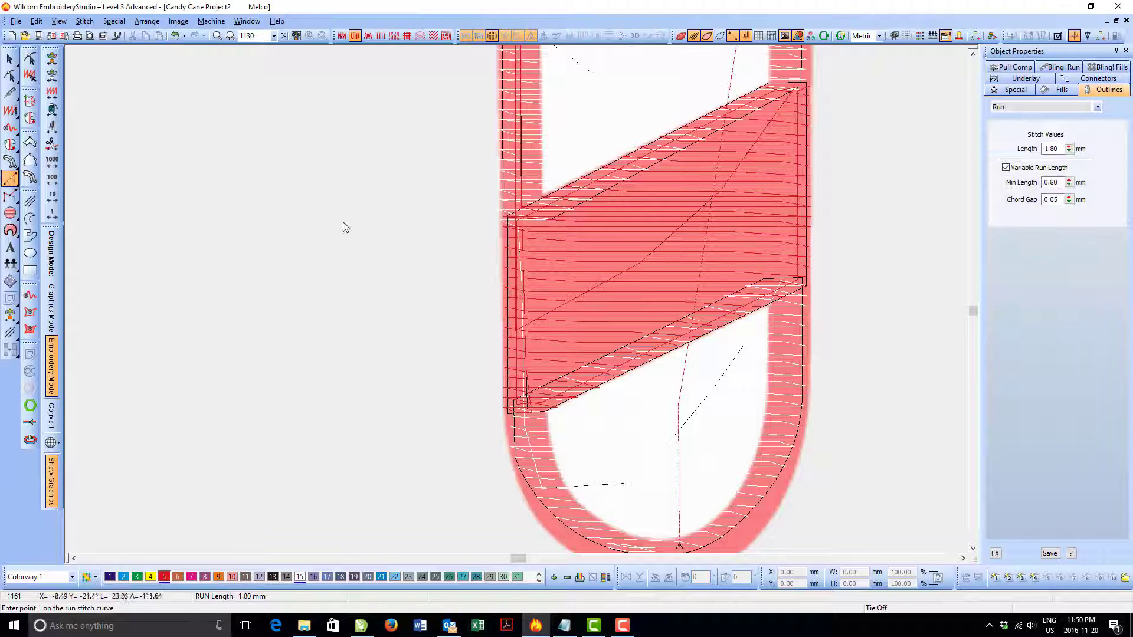
left_click(526, 413)
left_click(521, 195)
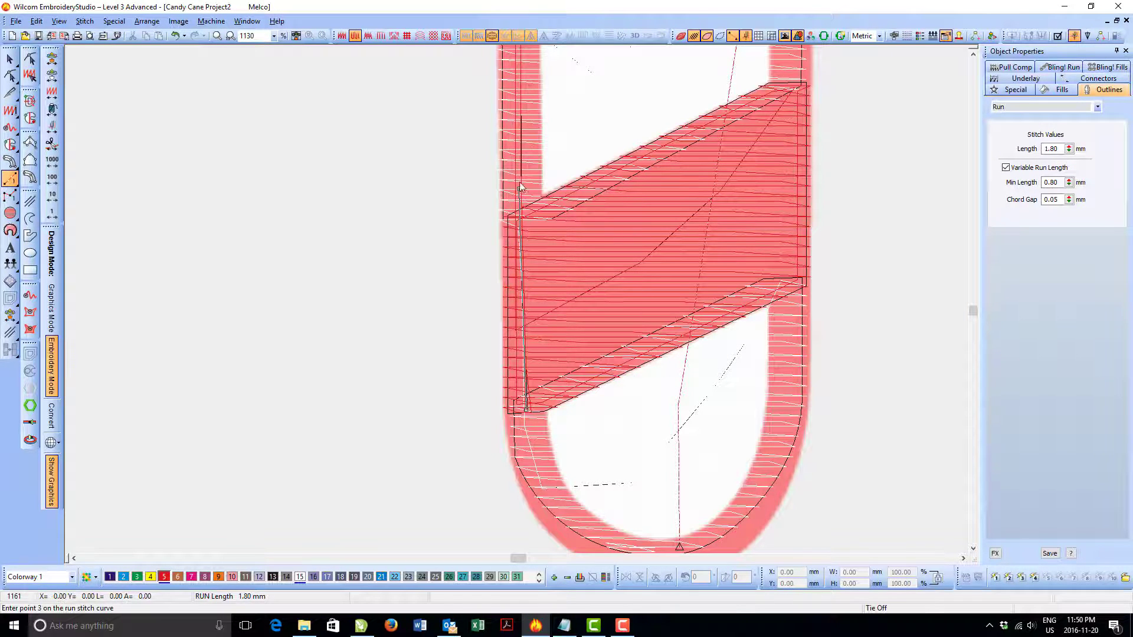
scroll(513, 153, "up", 3)
scroll(506, 120, "up", 2)
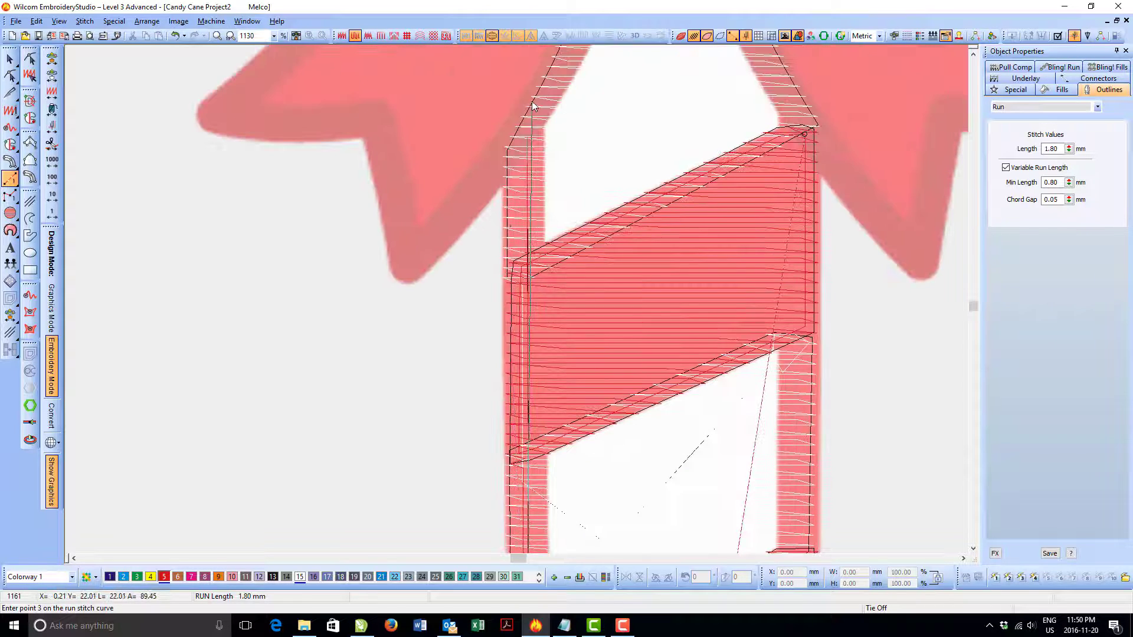
left_click(527, 137)
key("Return")
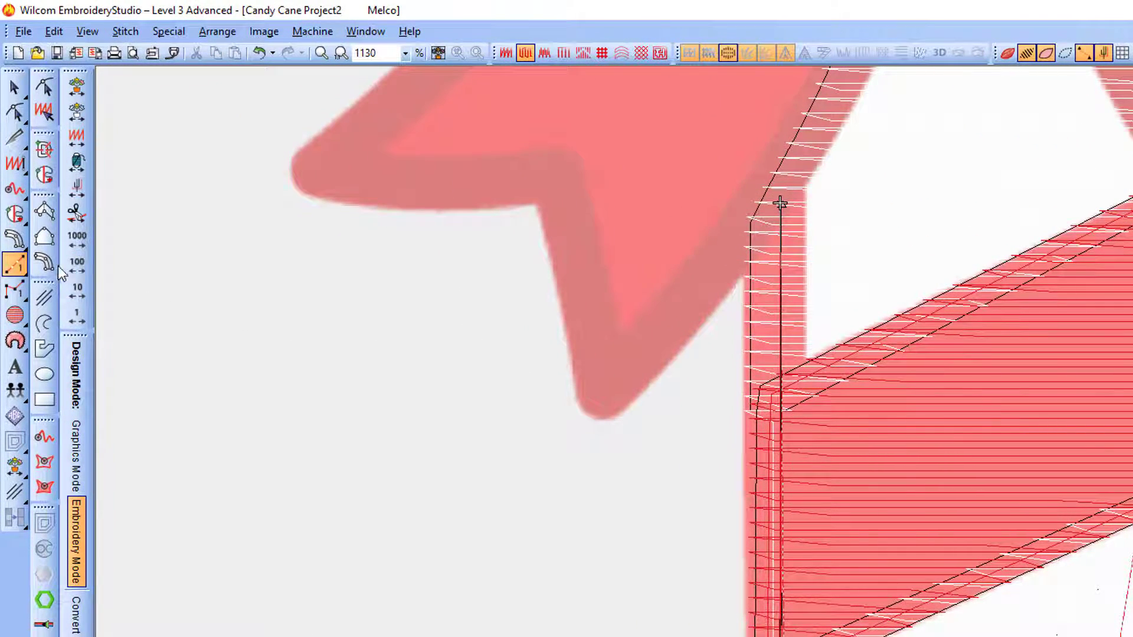
- Choose Input C for the border column, set its width to 1.50 mm and offset the input side with Side 1 at 100%
left_click(44, 264)
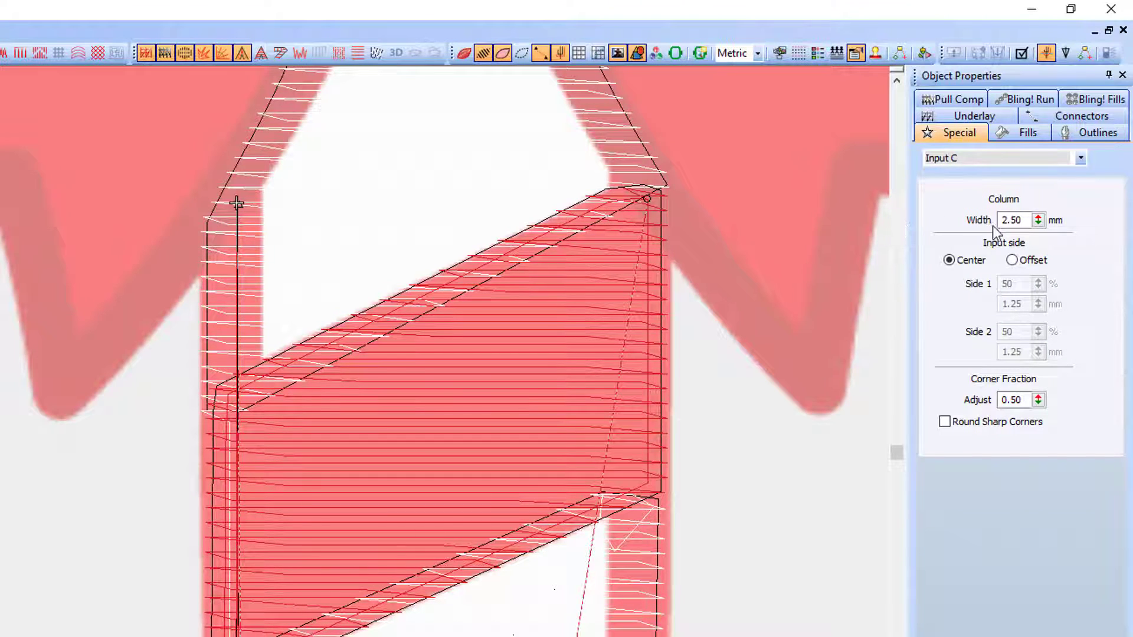
double_click(1011, 220)
type("1.5")
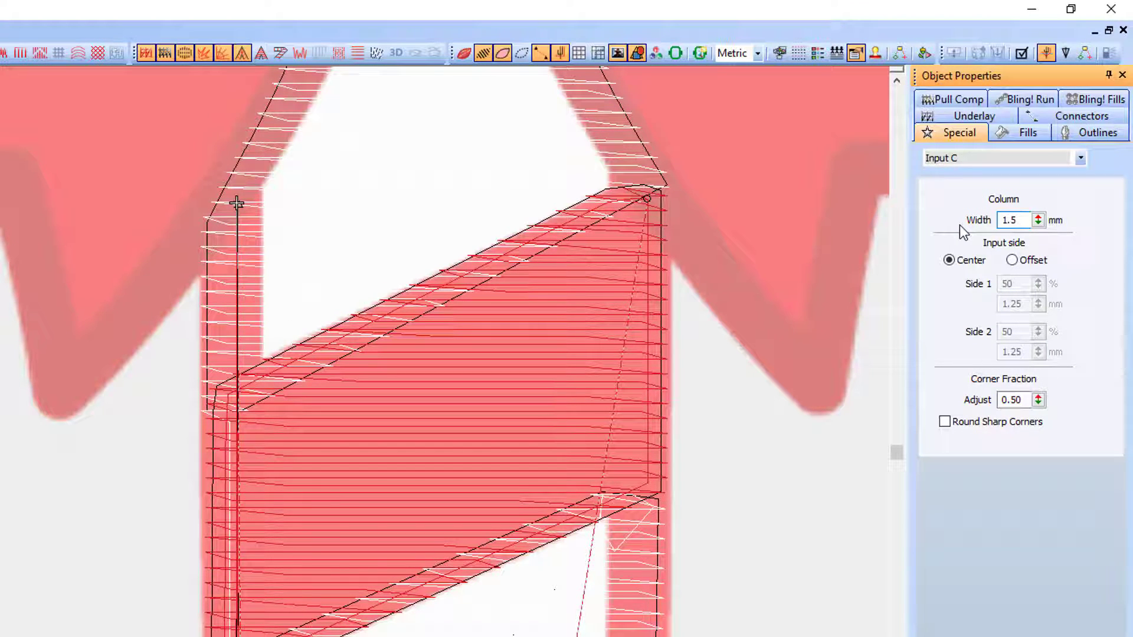
left_click(1012, 260)
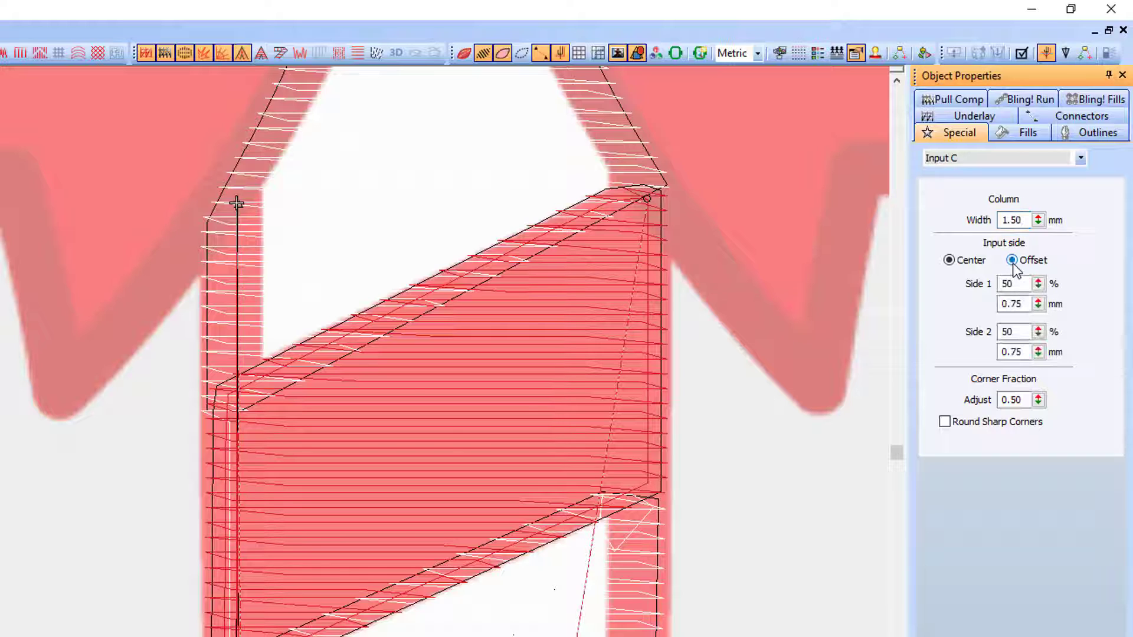
double_click(1011, 284)
type("100")
key("Return")
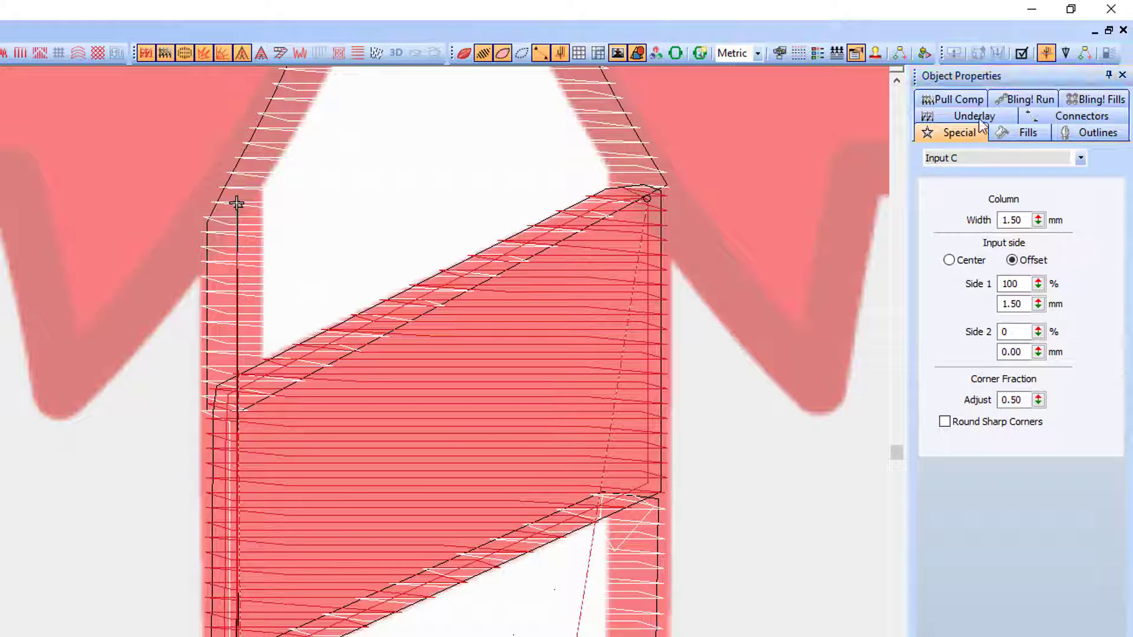
- Set the border column's fill to Satin with 0.35 mm spacing and check its underlay settings
left_click(1001, 133)
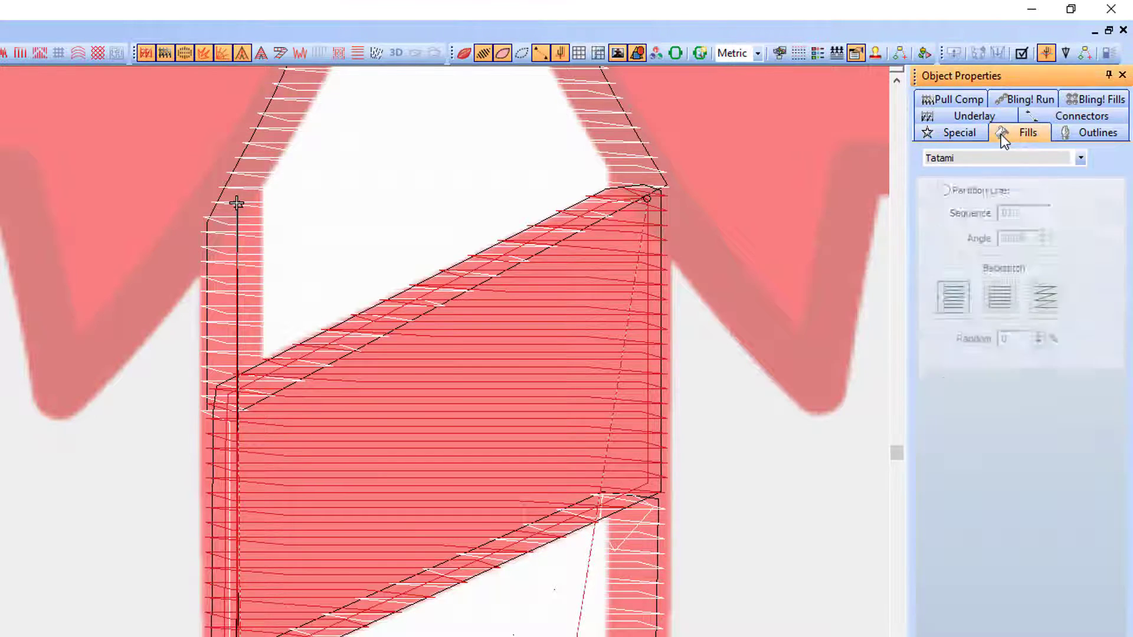
left_click(999, 157)
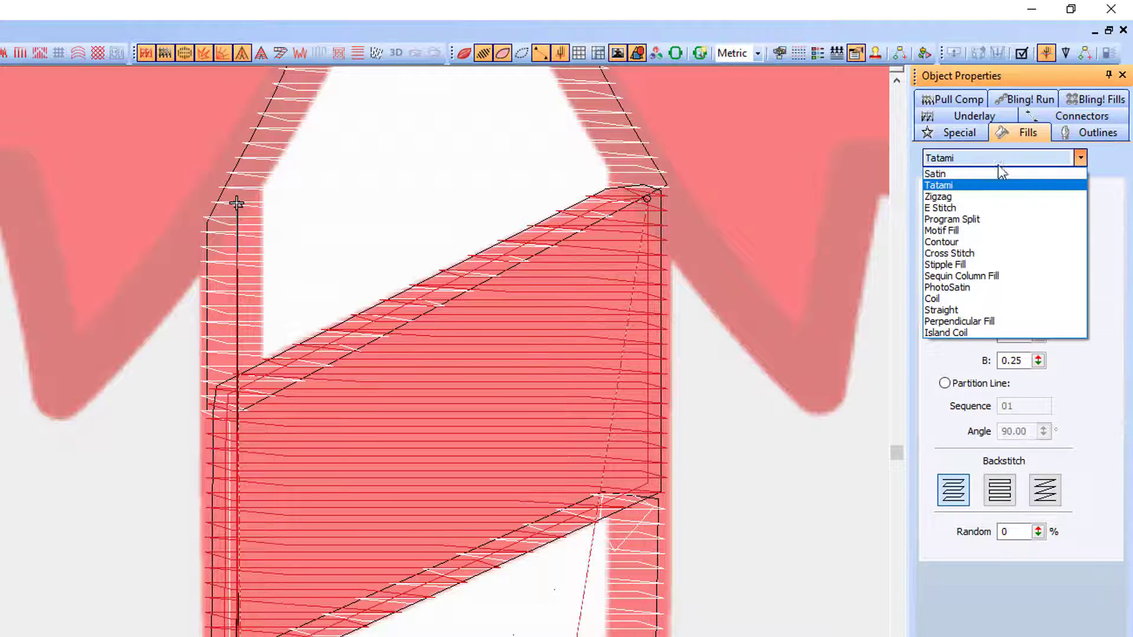
left_click(997, 175)
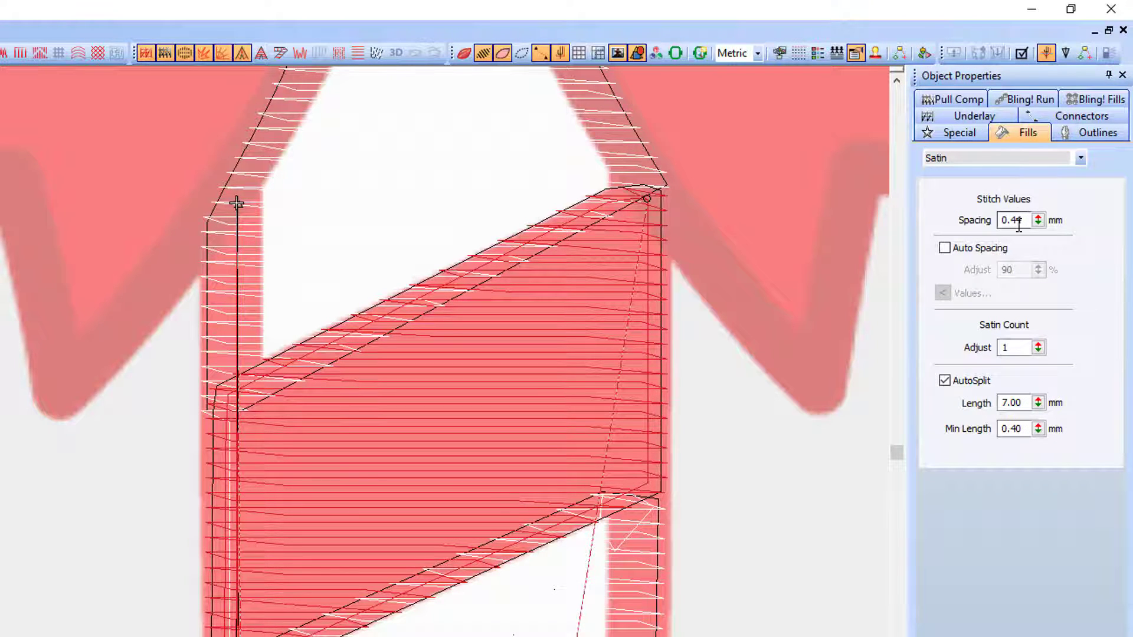
left_click_drag(1010, 220, 1039, 220)
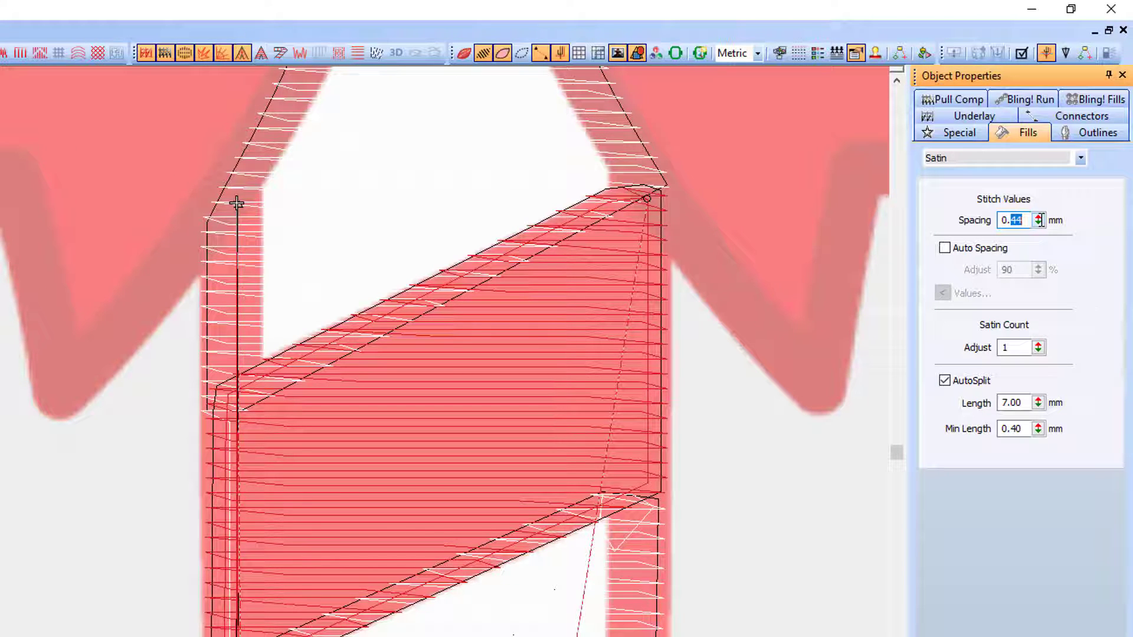
type("35")
key("Return")
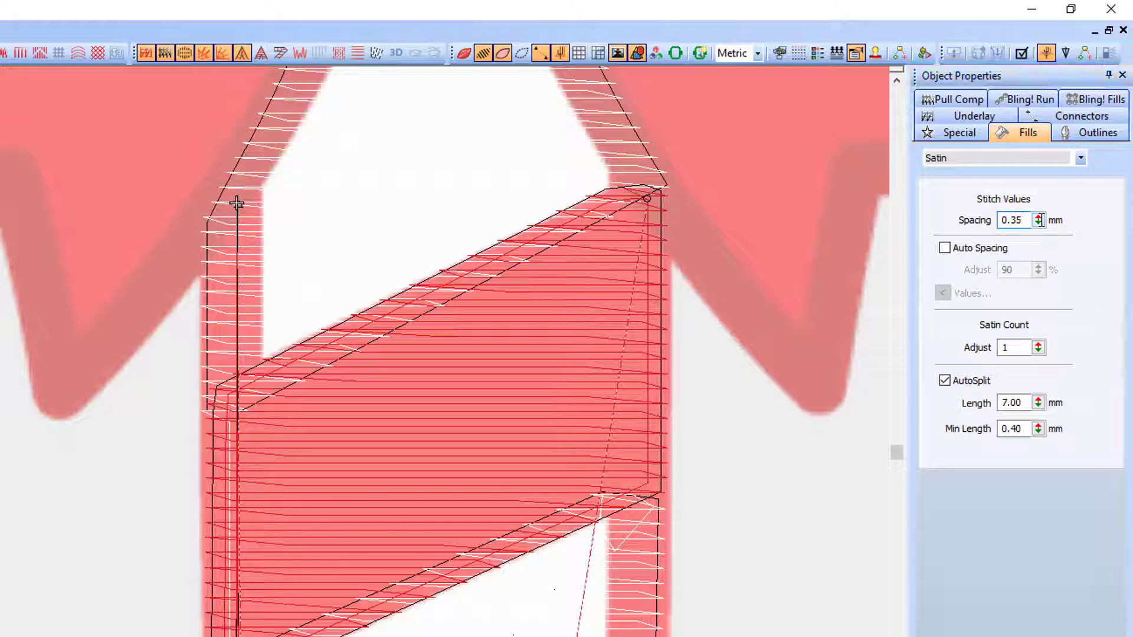
left_click(996, 118)
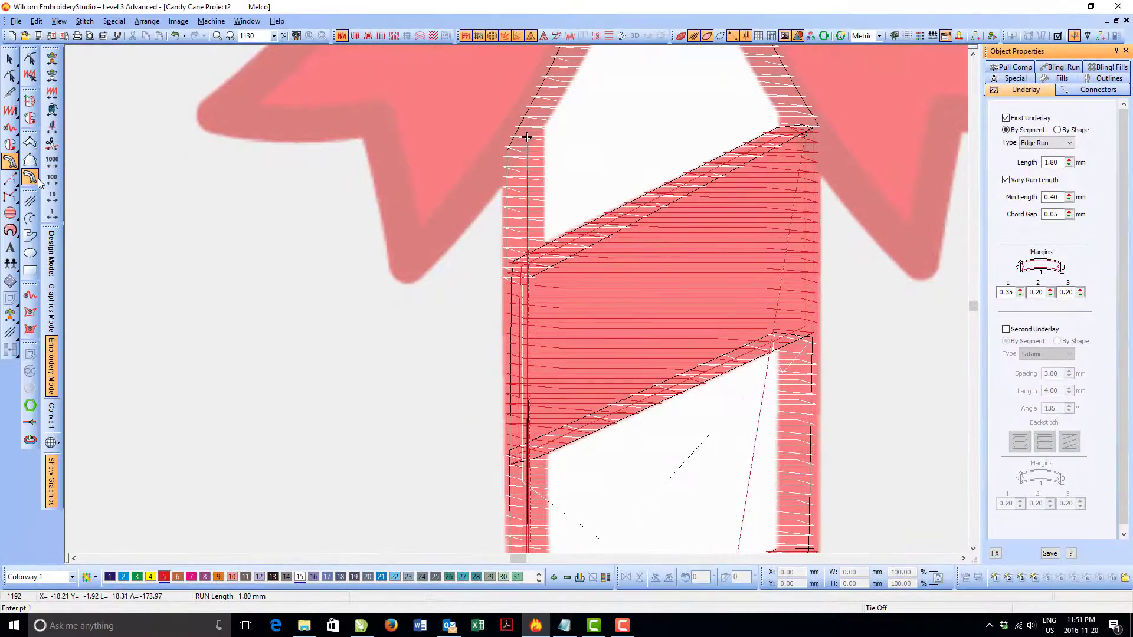
- Digitize the satin border from below the bow down the cane's left edge, around the rounded tip and up the right edge
left_click(36, 179)
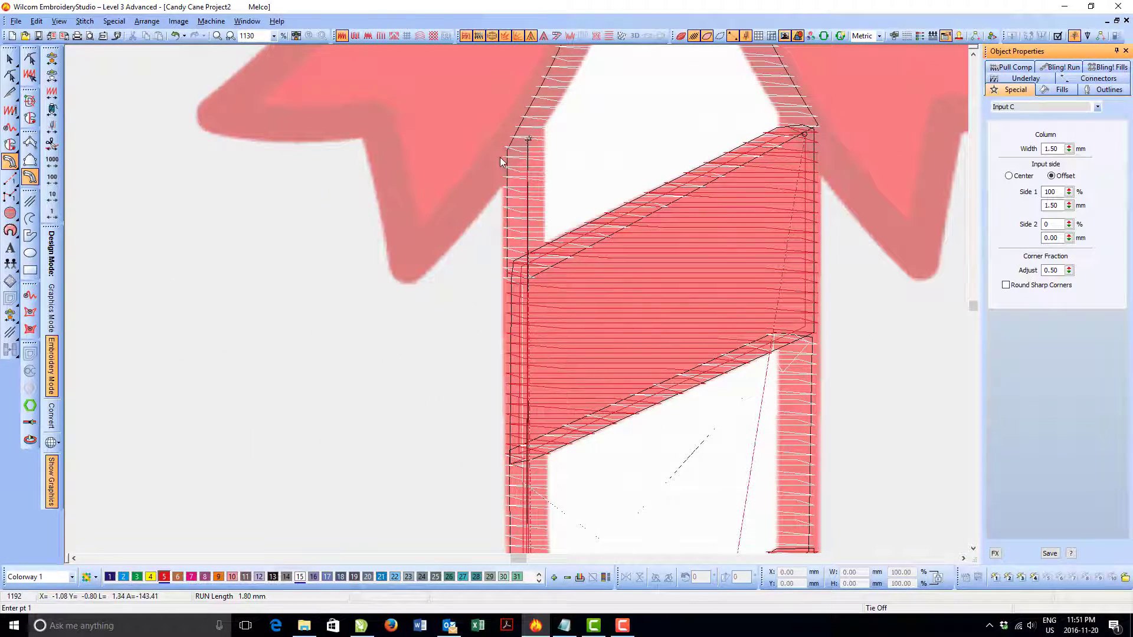
left_click(501, 124)
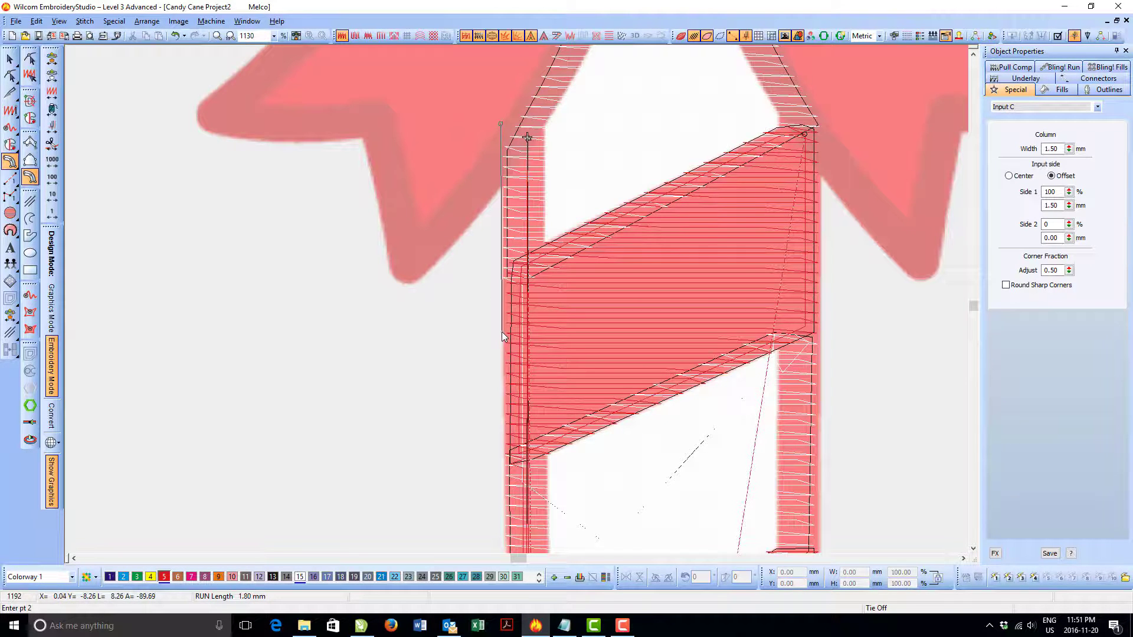
scroll(502, 332, "down", 1)
scroll(502, 331, "down", 1)
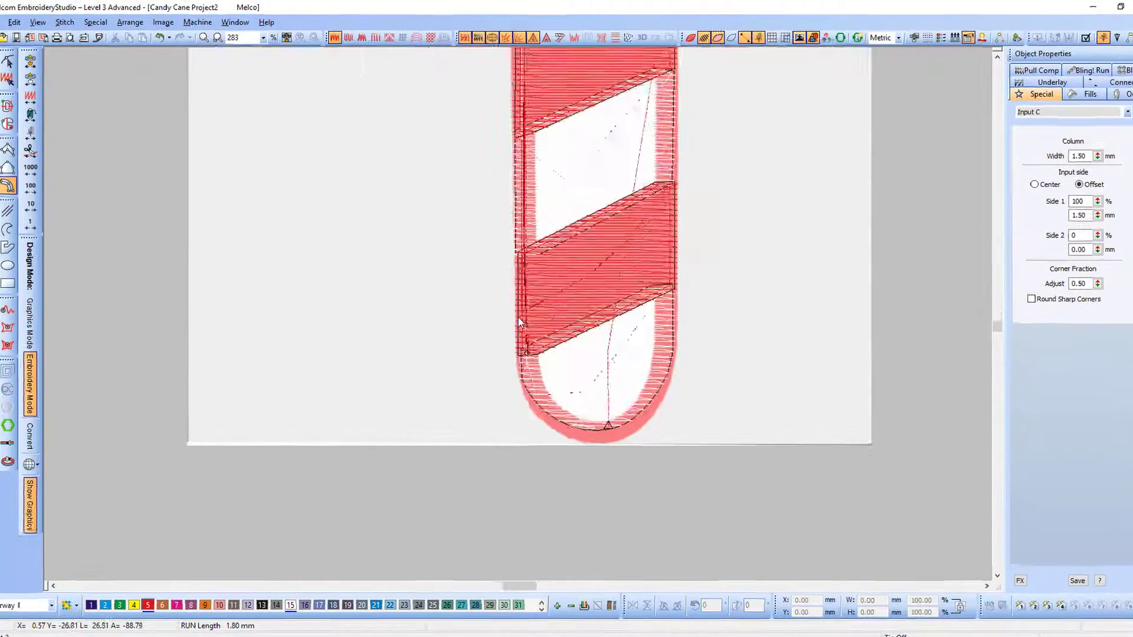
scroll(518, 313, "up", 1)
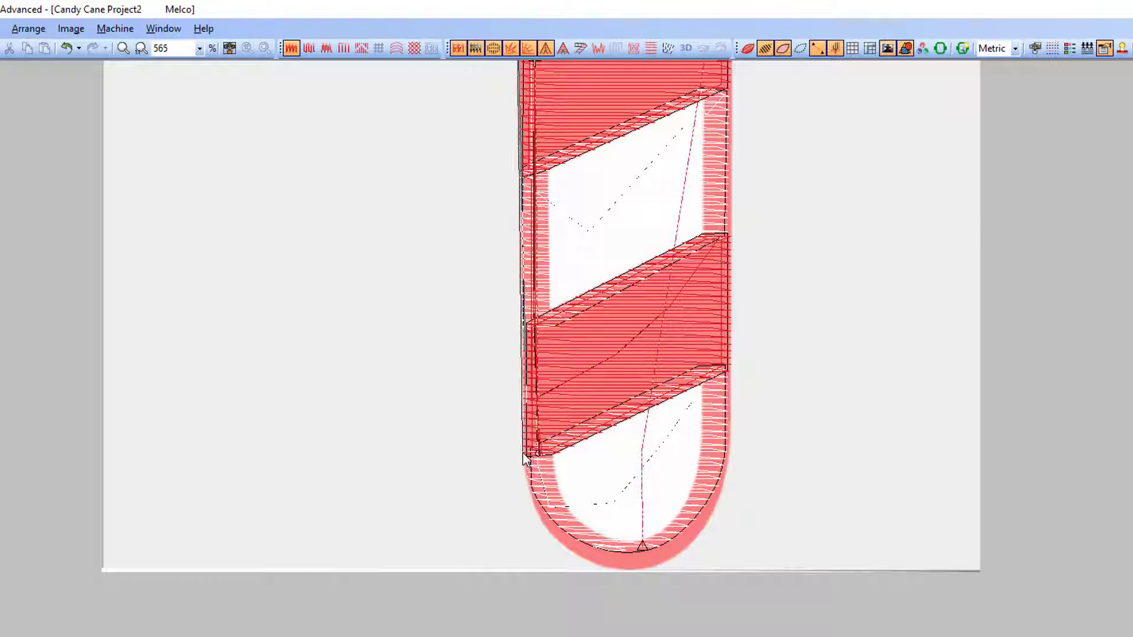
left_click(533, 504)
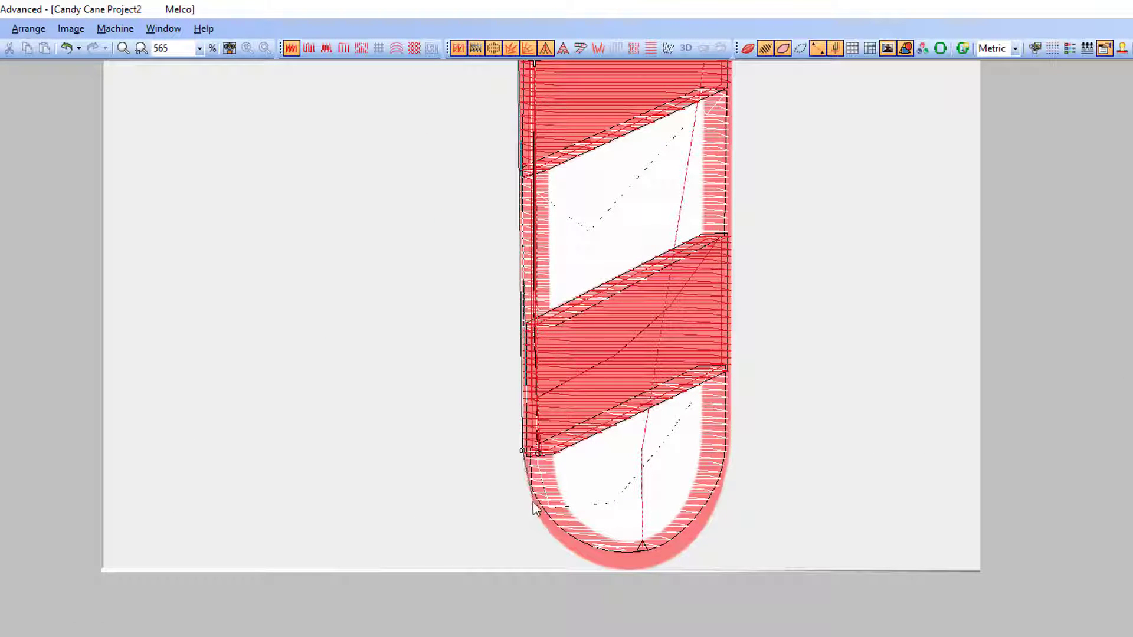
left_click(560, 546)
left_click(614, 571)
left_click(673, 560)
left_click(716, 507)
left_click(732, 429)
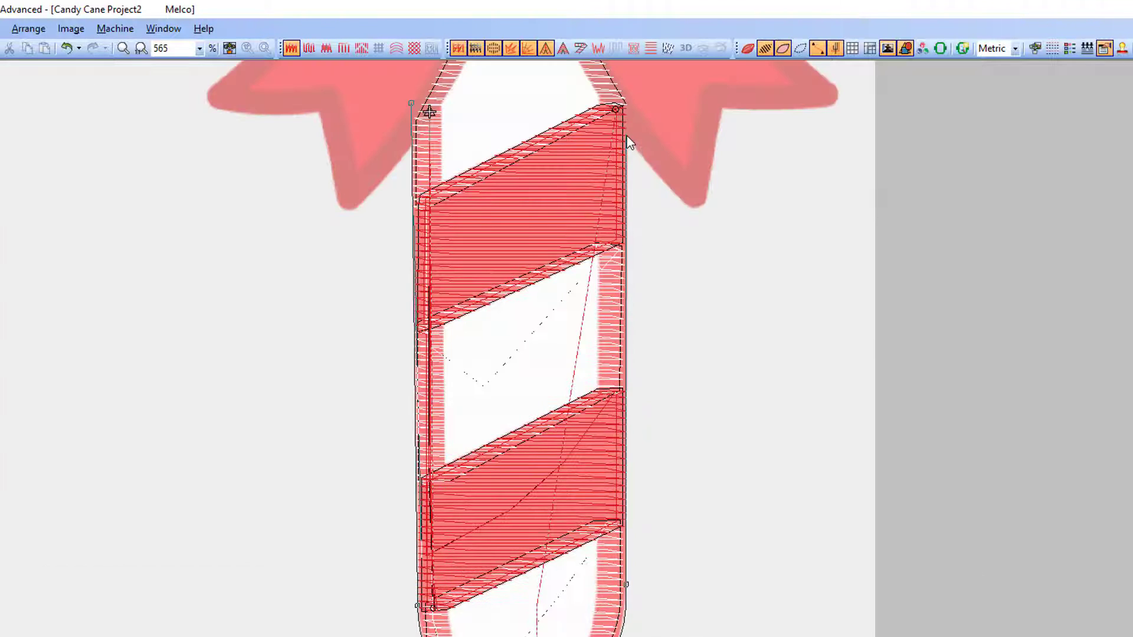
key("plus")
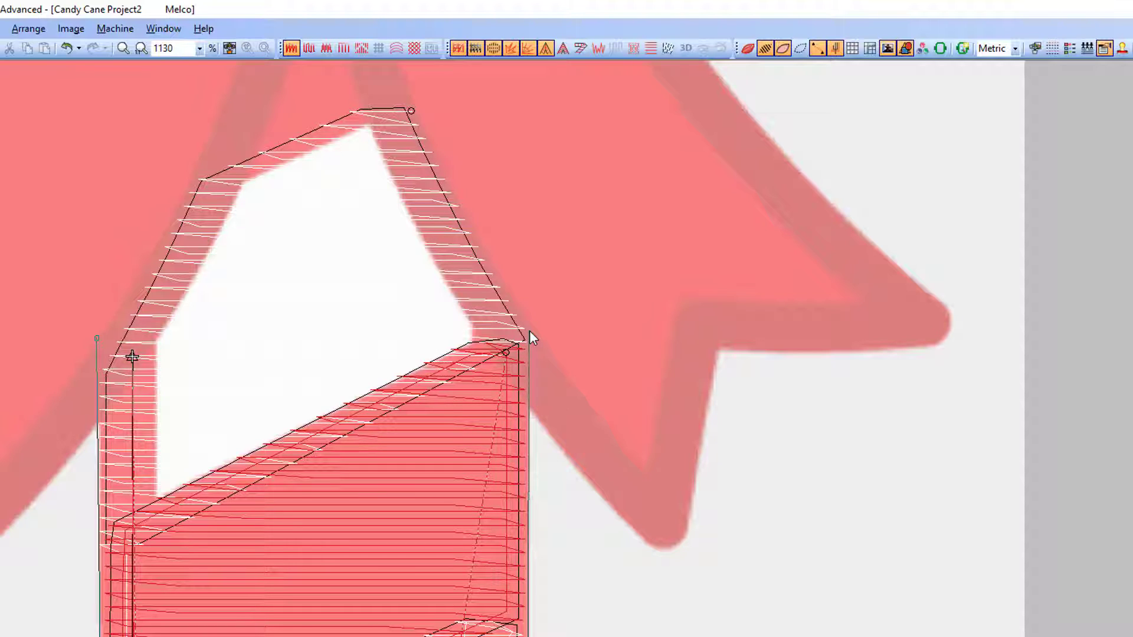
key("Return")
key("0")
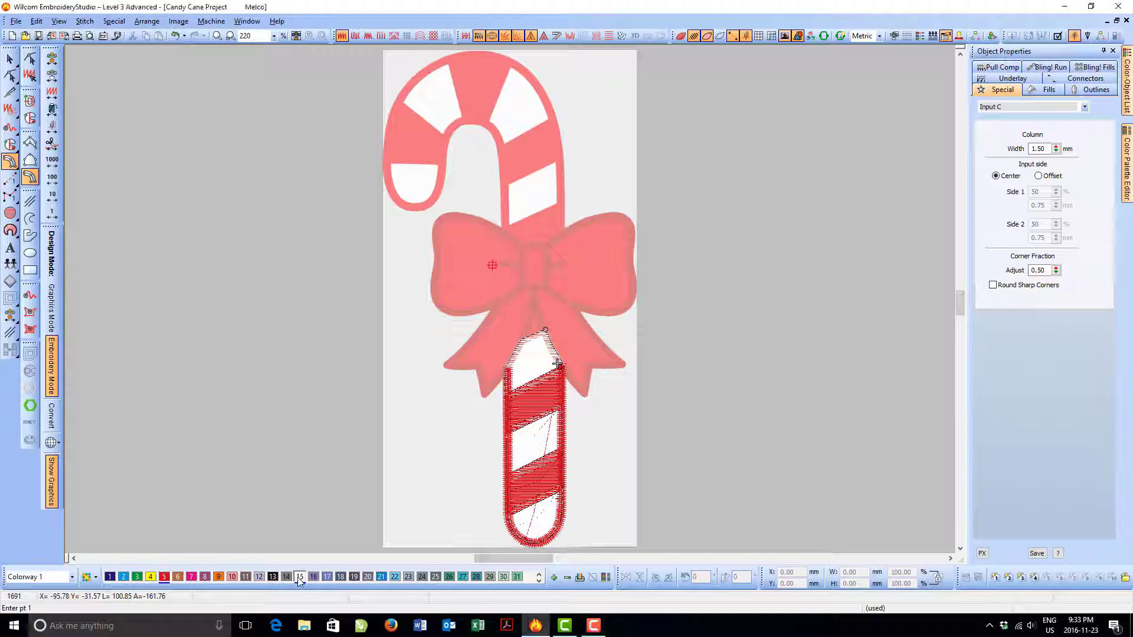
- Choose Complex Fill with Tatami stitches for the upper part of the cane
left_click(30, 118)
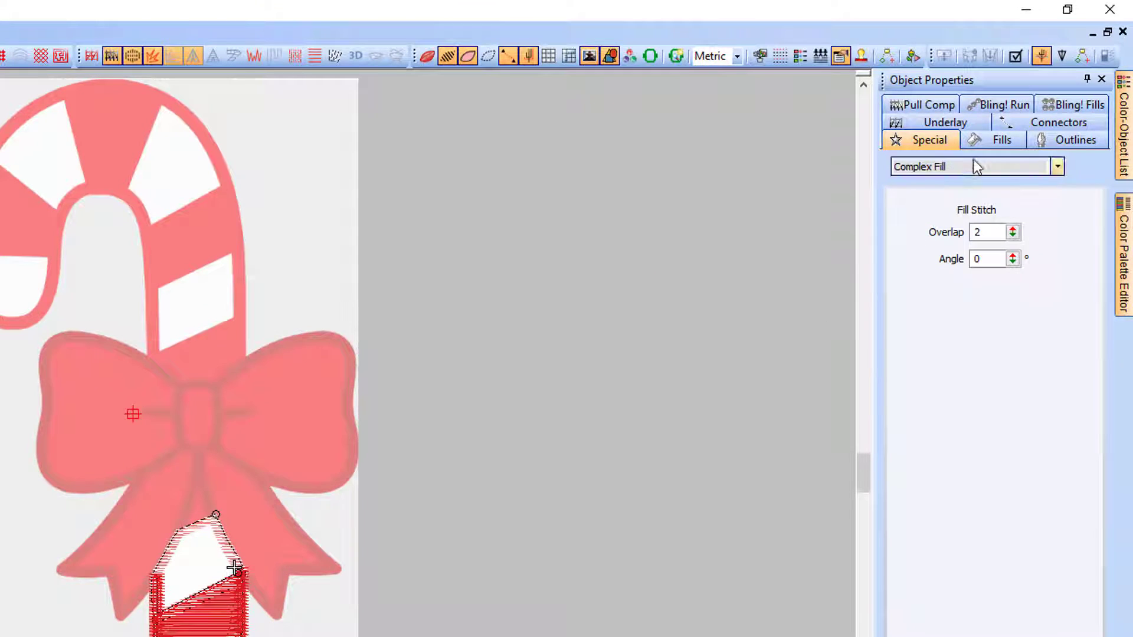
left_click(1036, 104)
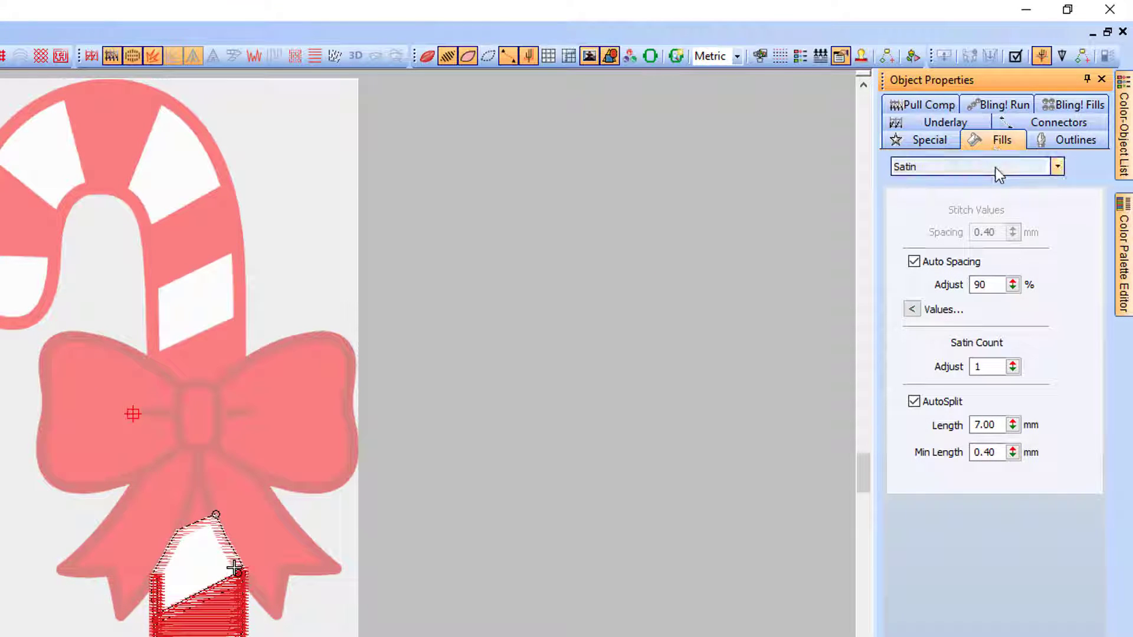
left_click(997, 170)
left_click(987, 195)
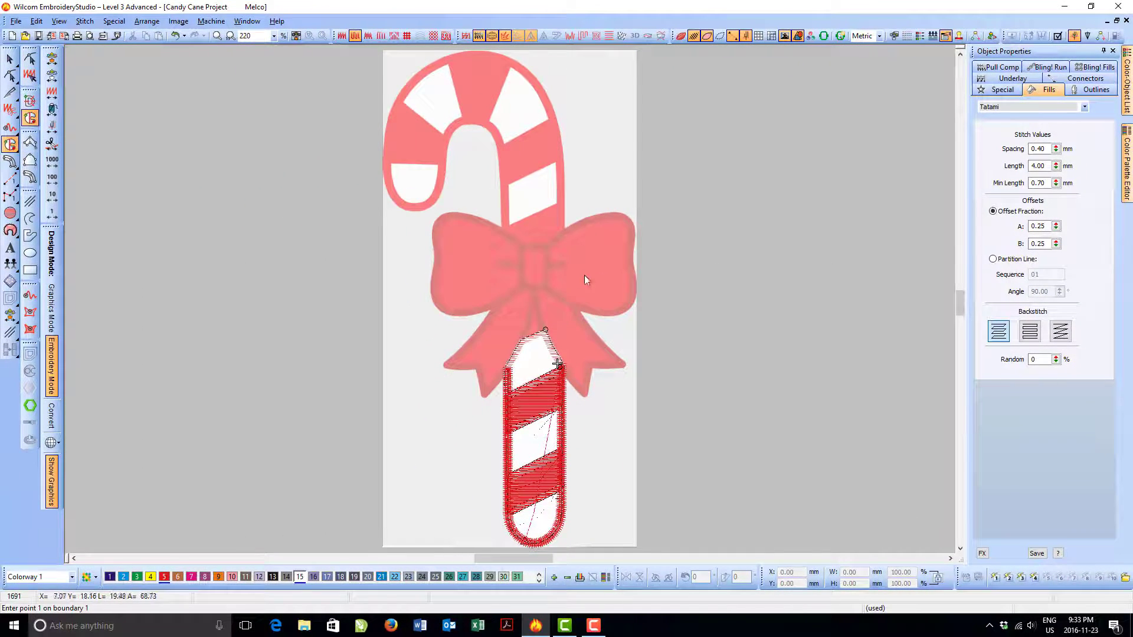
- Digitize a closed Complex Fill boundary around the white stripe just above the bow, overlapping the surrounding red on all sides
key("b")
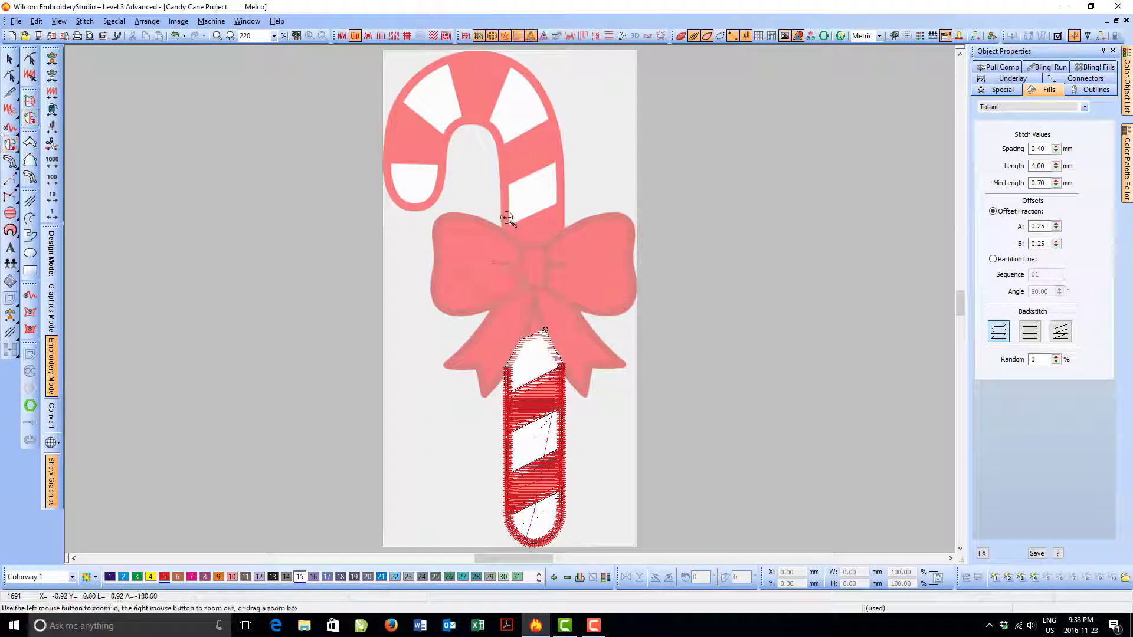
left_click_drag(380, 87, 593, 228)
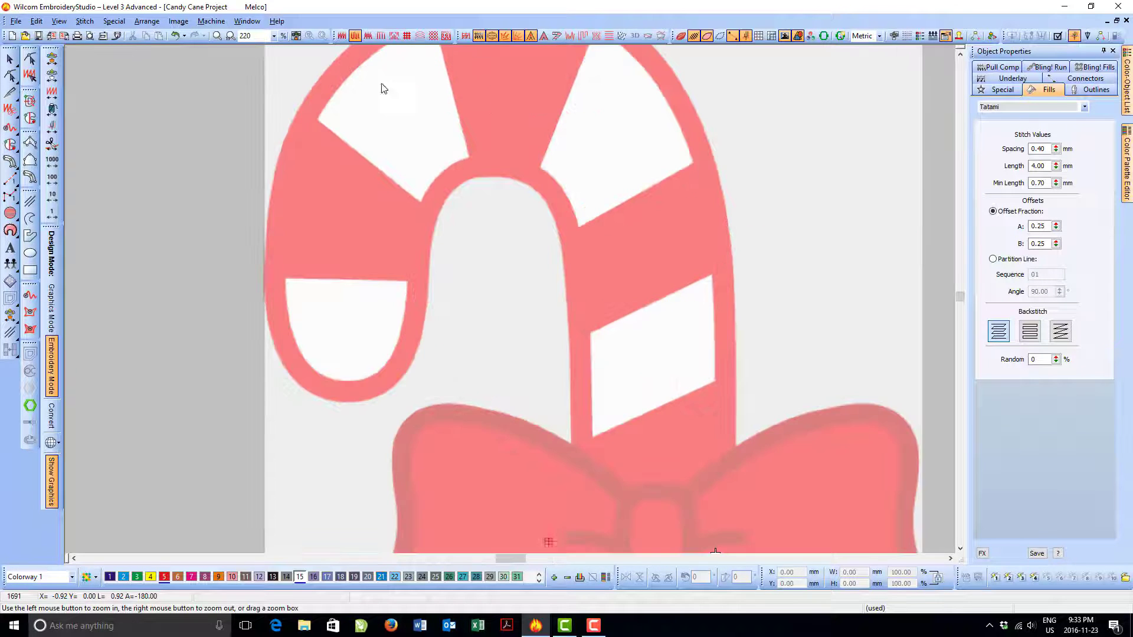
left_click(575, 448)
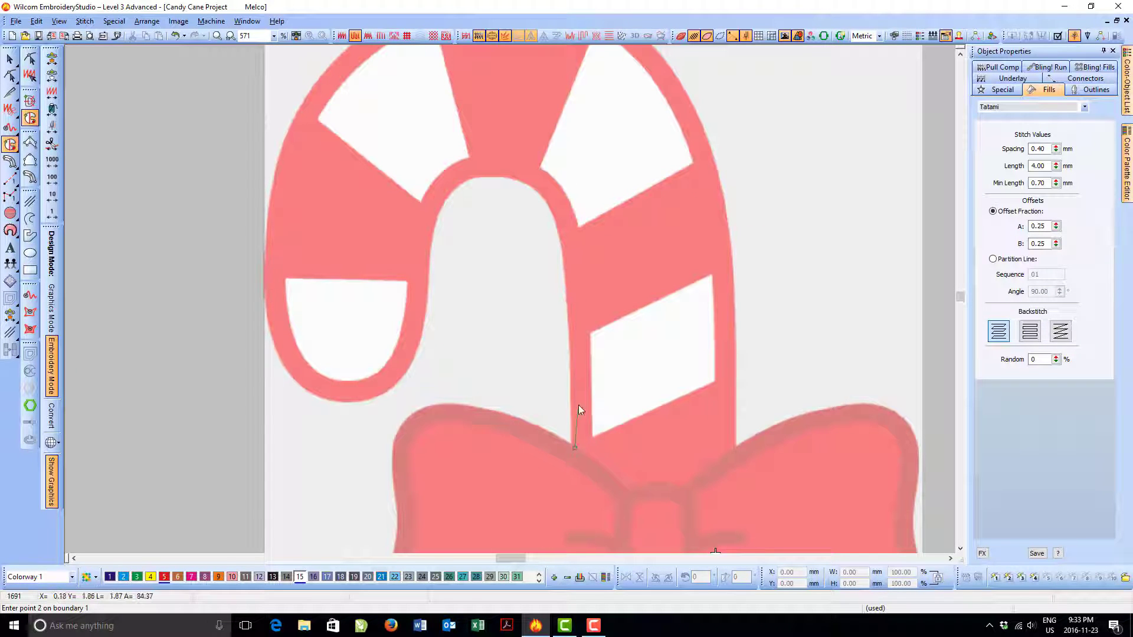
left_click(576, 323)
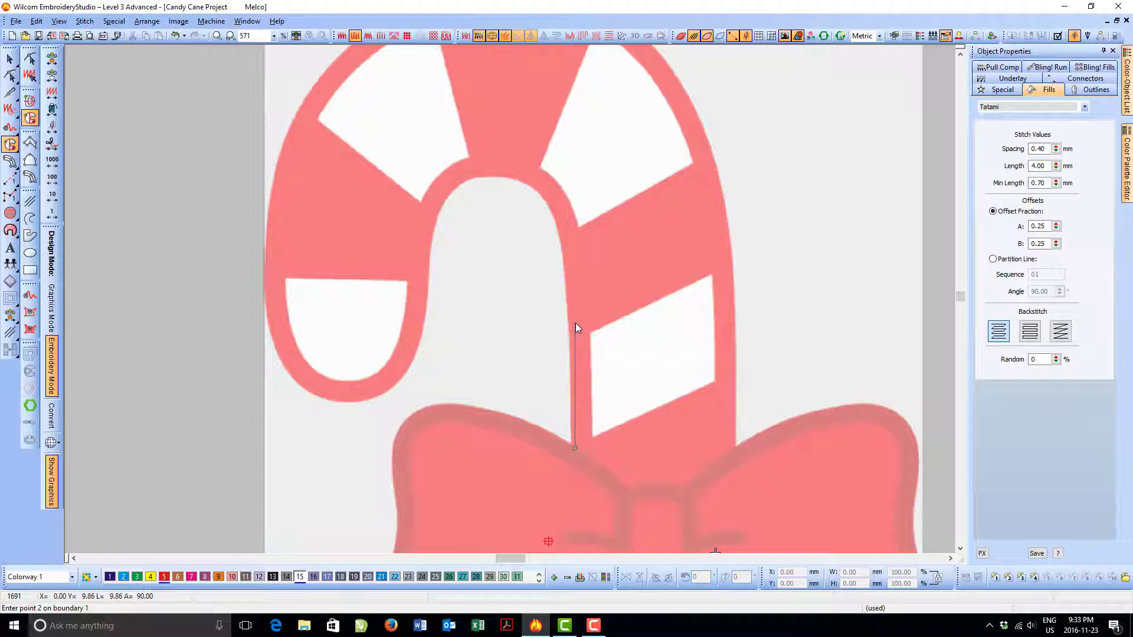
left_click(729, 254)
left_click(731, 281)
left_click(732, 334)
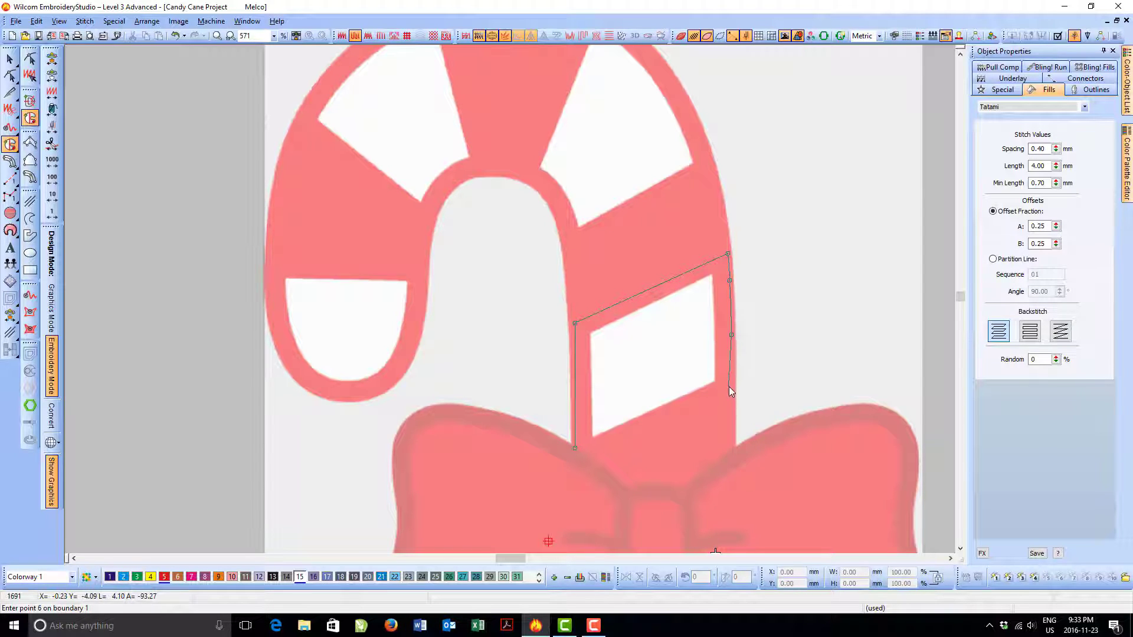
left_click(731, 390)
left_click(584, 459)
key("Return")
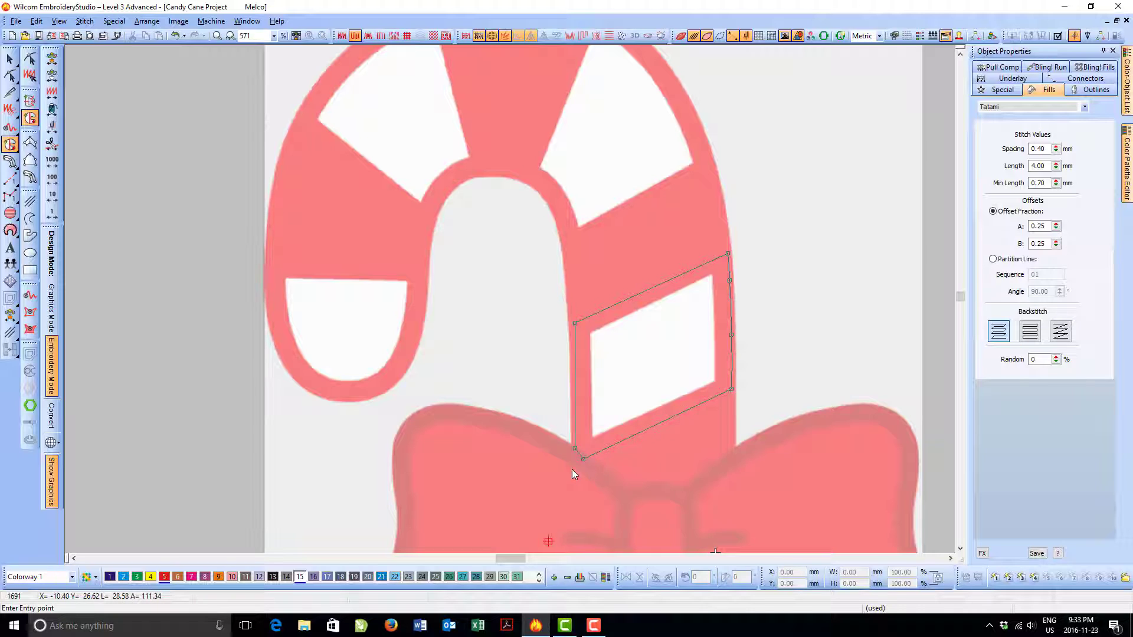
- Put the white stripe fill's exit point at its upper-right corner and give it a nearly horizontal stitch angle rising slightly to the right
left_click(728, 254)
left_click(488, 373)
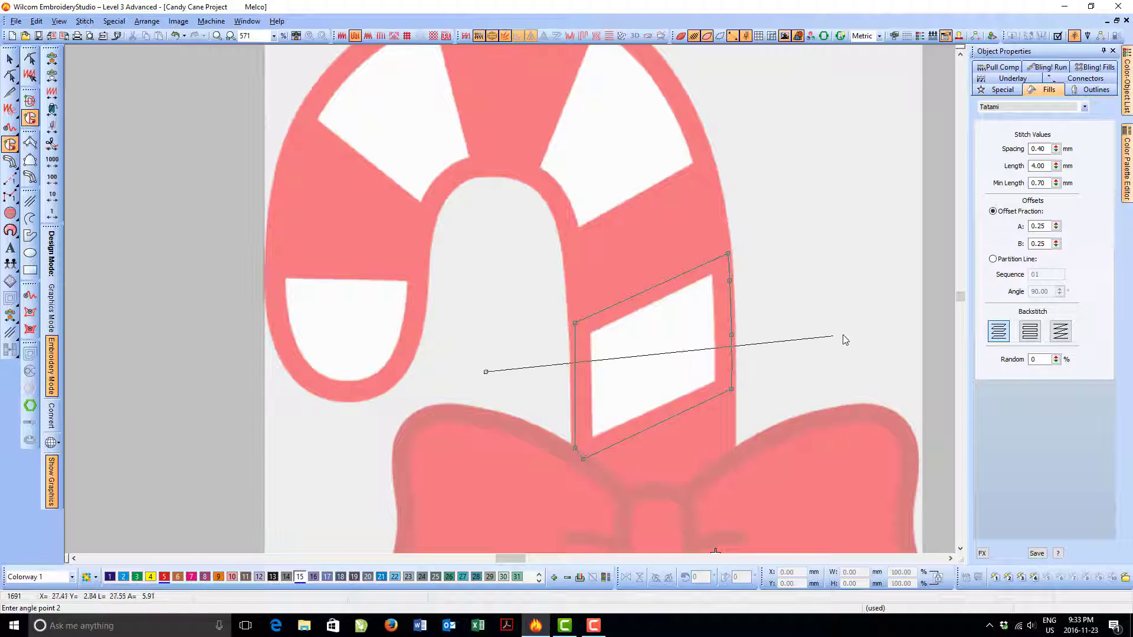
left_click(898, 322)
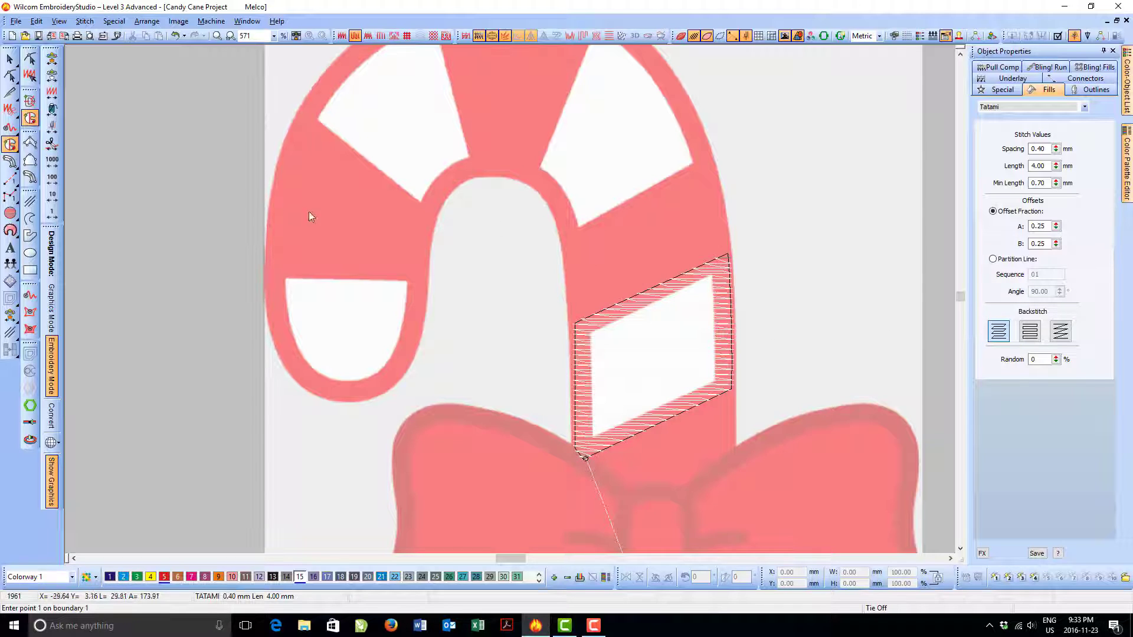
- Digitize a connecting run from the lower white stripe's upper-right corner up the cane's right side, then along the next white stripe's lower edge
left_click(10, 179)
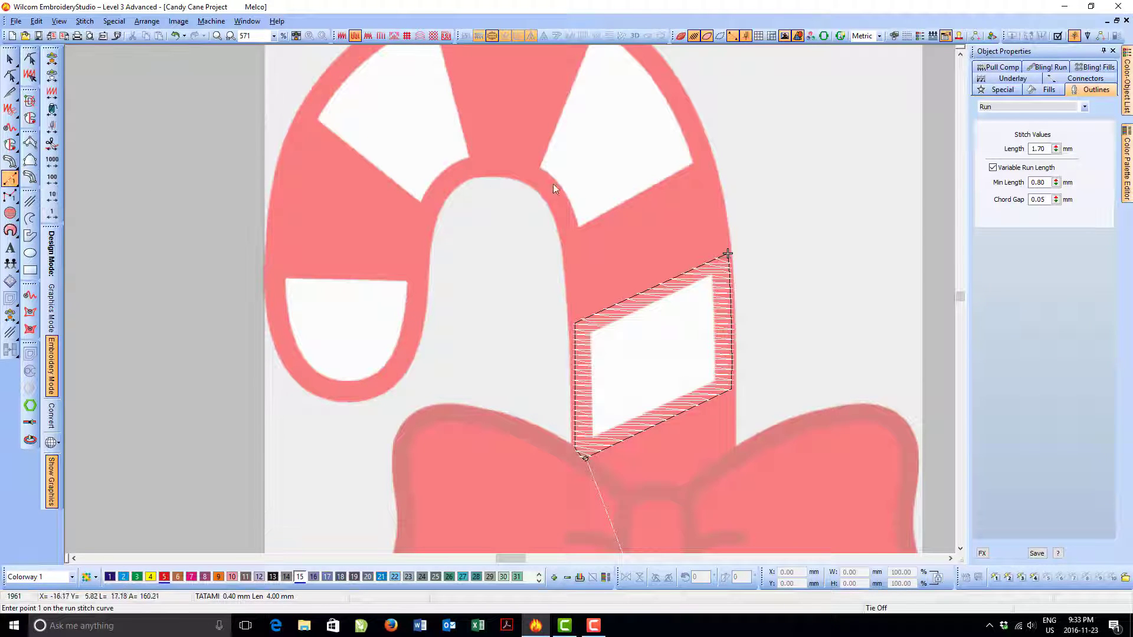
left_click(724, 248)
left_click(714, 213)
left_click(699, 166)
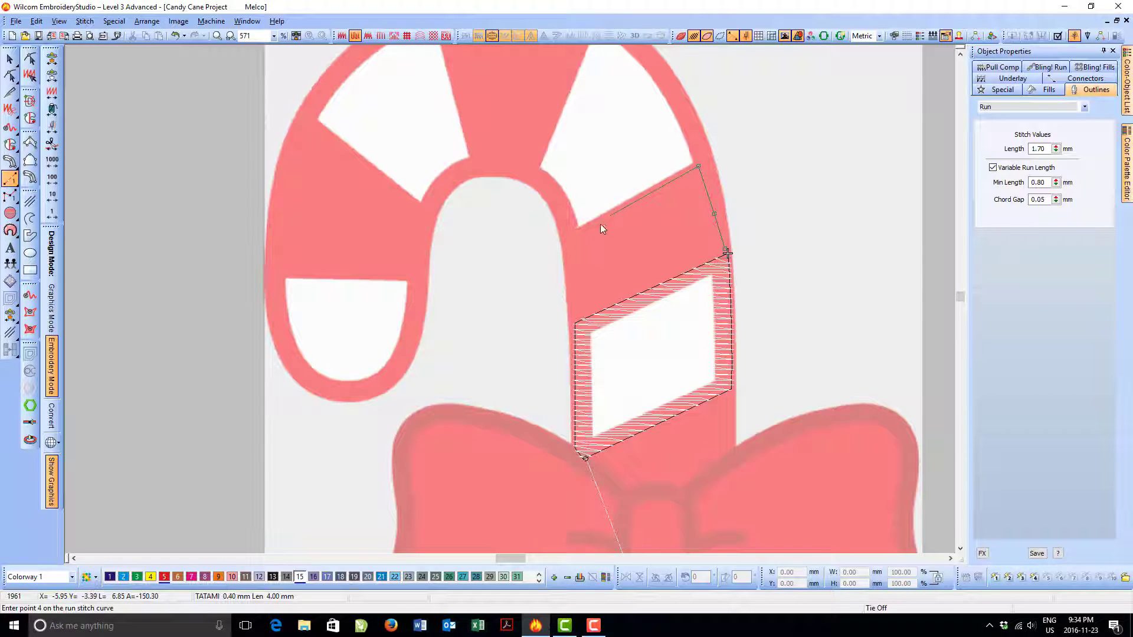
key("Return")
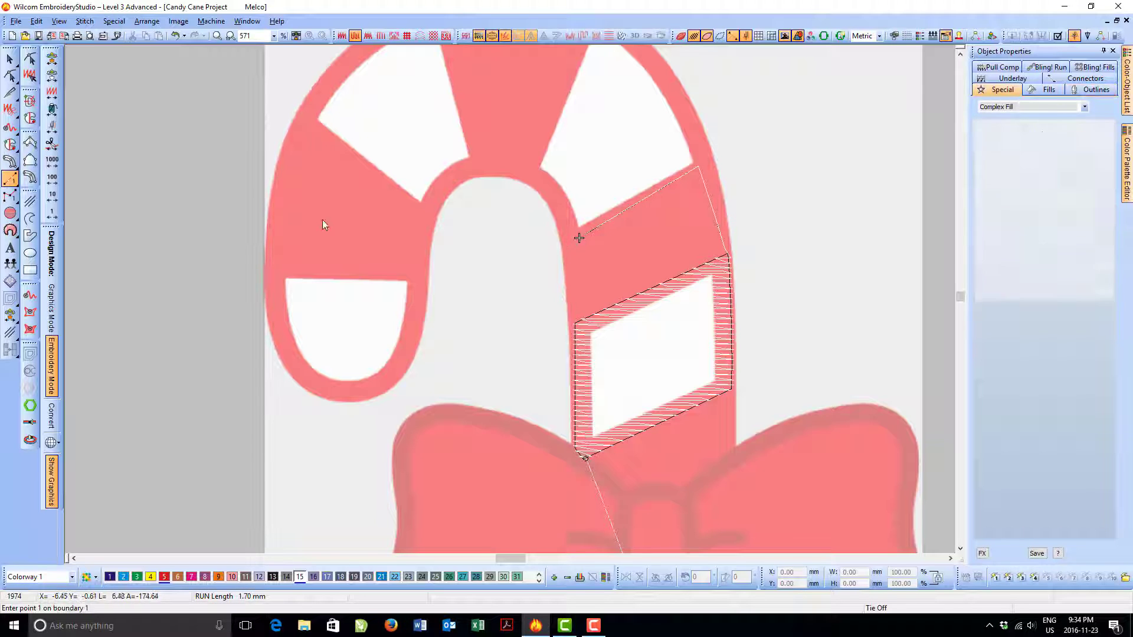
- Digitize a Complex Fill around the white stripe on the right of the hook, overlapping the red, with a nearly horizontal stitch angle
left_click(30, 118)
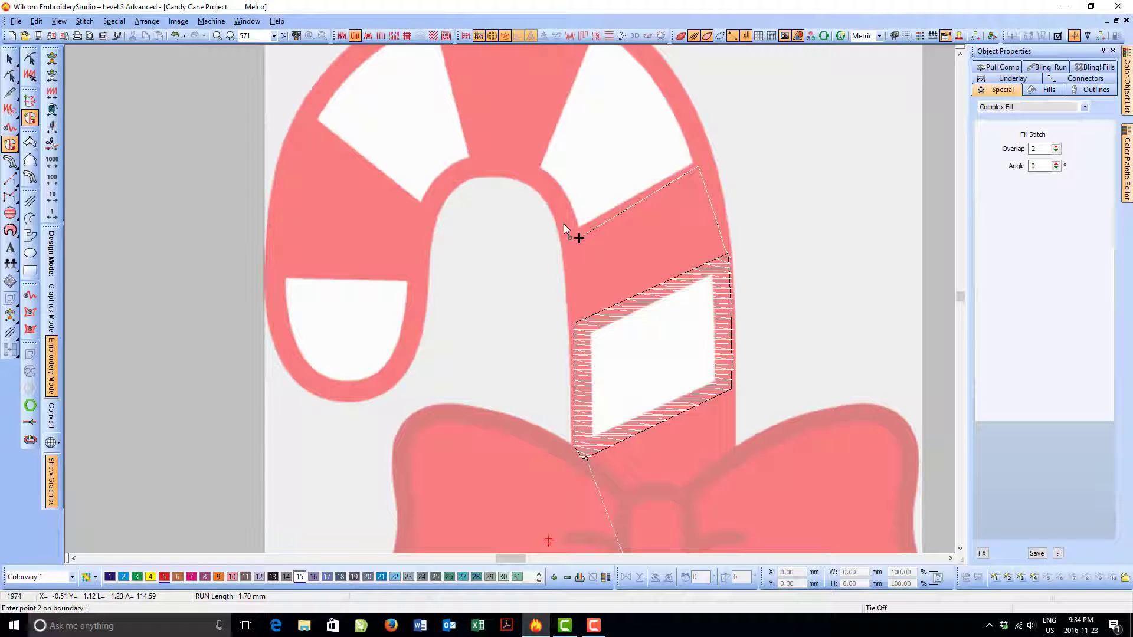
left_click(550, 197)
left_click(523, 171)
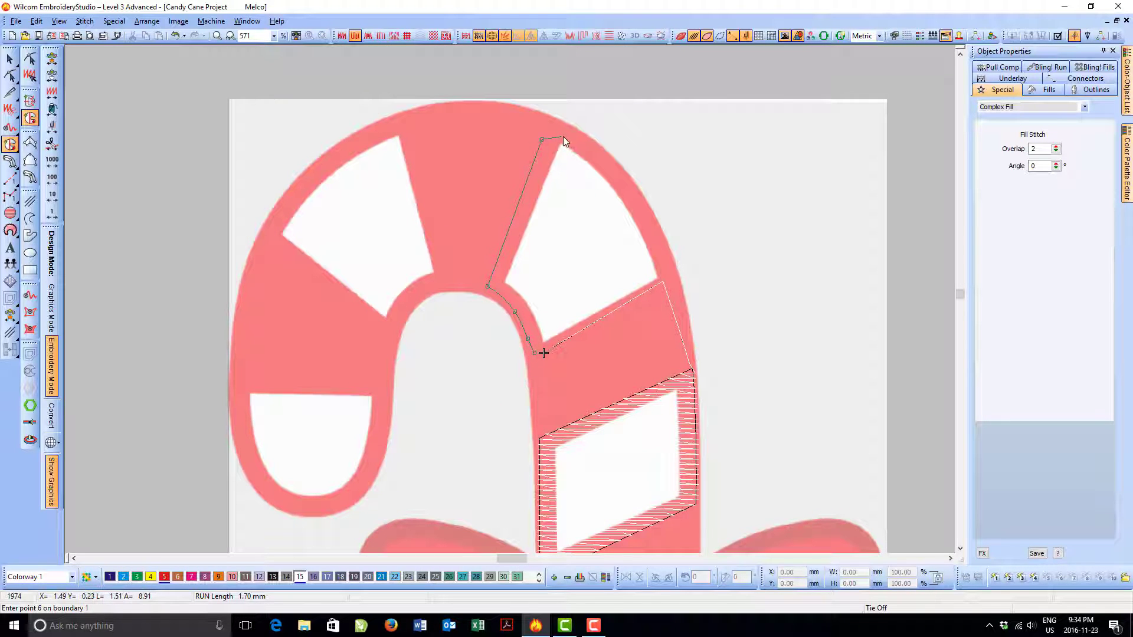
left_click(611, 163)
left_click(662, 239)
left_click(678, 286)
key("Return")
left_click(460, 236)
left_click(755, 217)
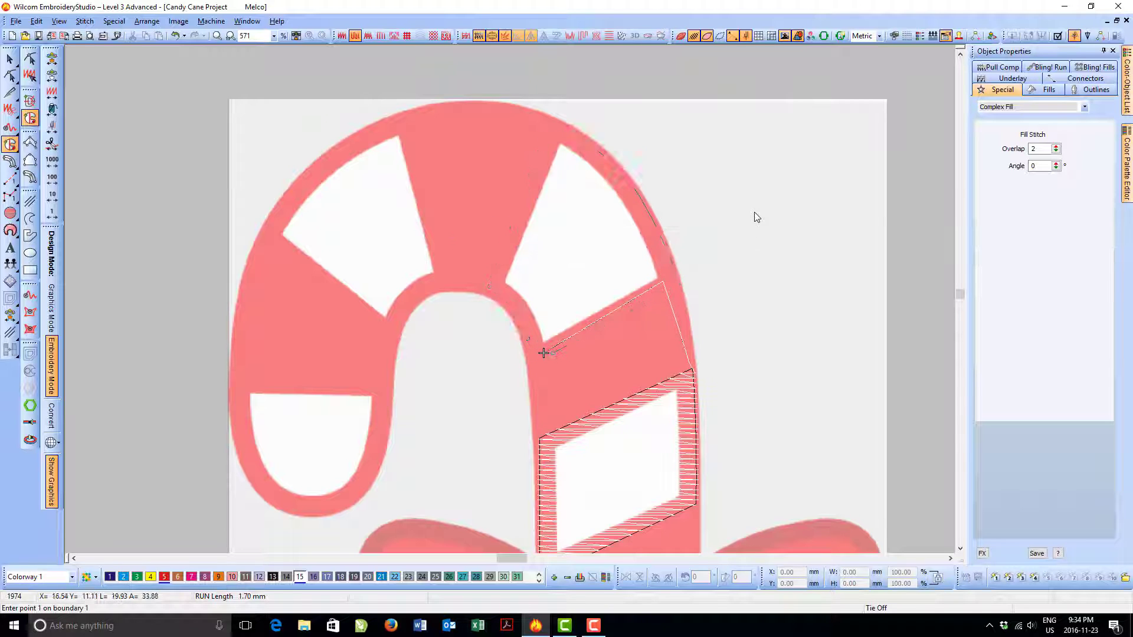
- Digitize a connecting run across the top of the hook and down through the left white stripe to its bottom corner
key("r")
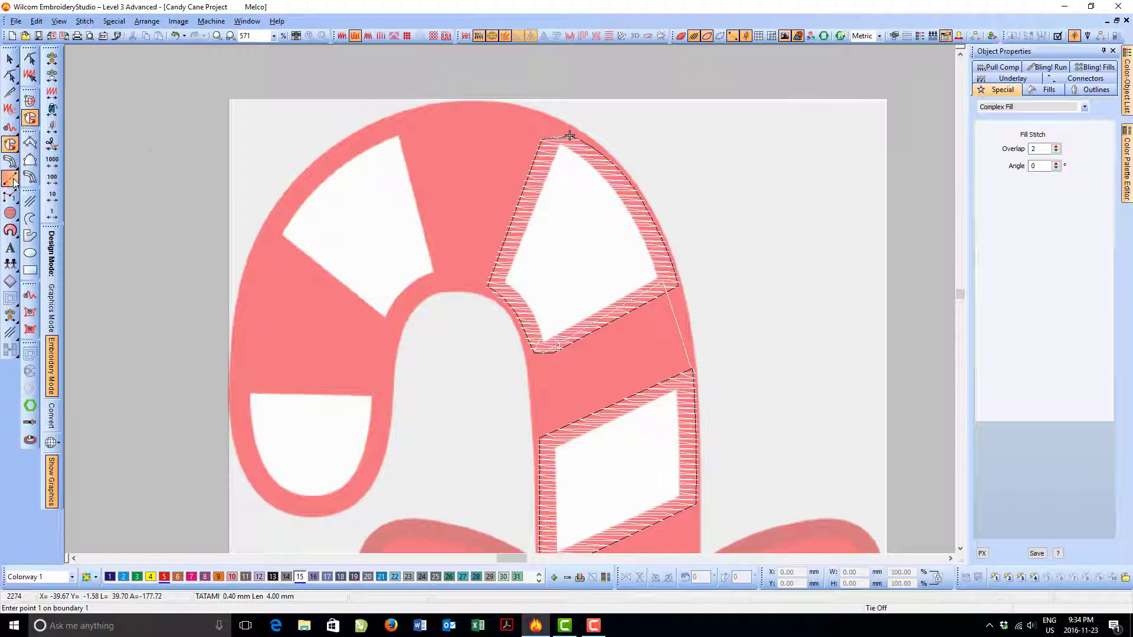
left_click(494, 126)
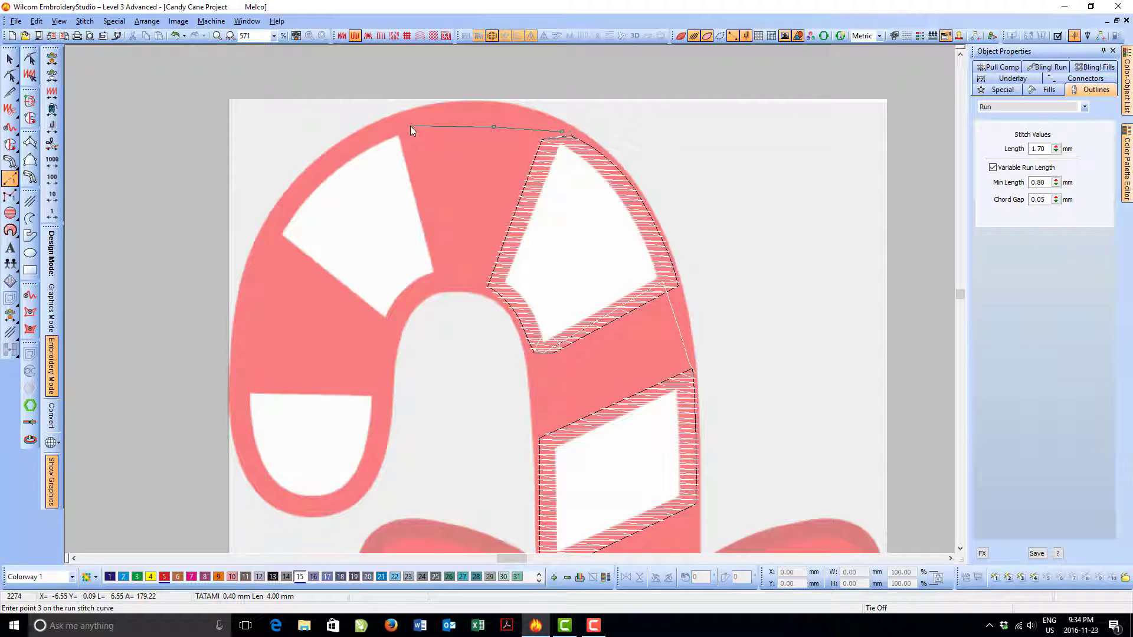
left_click(409, 126)
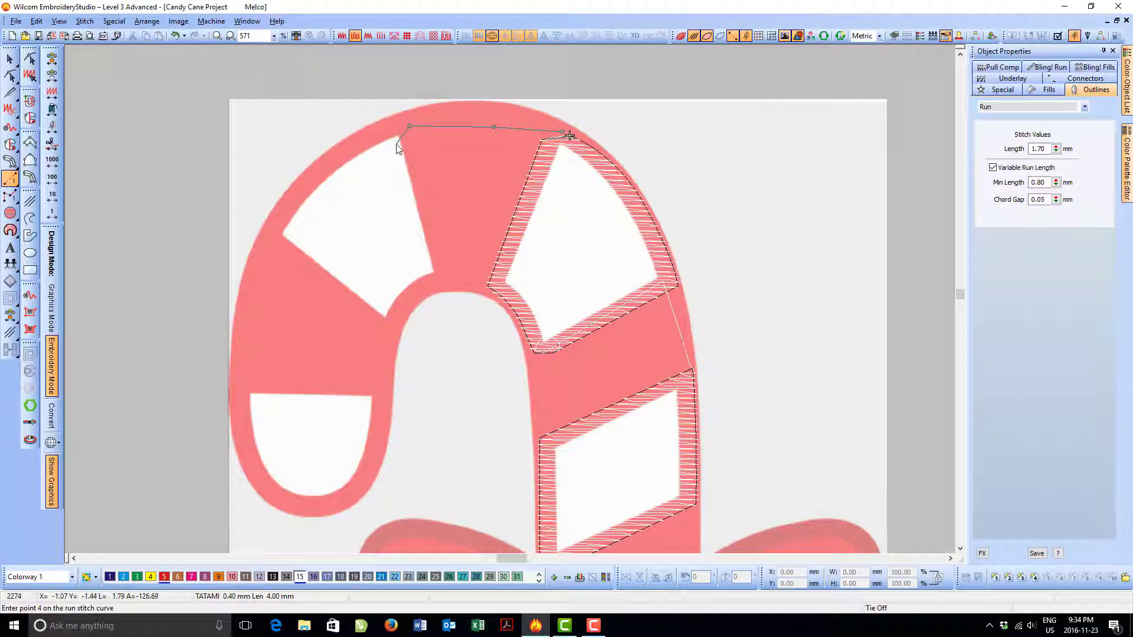
left_click(384, 312)
key("Return")
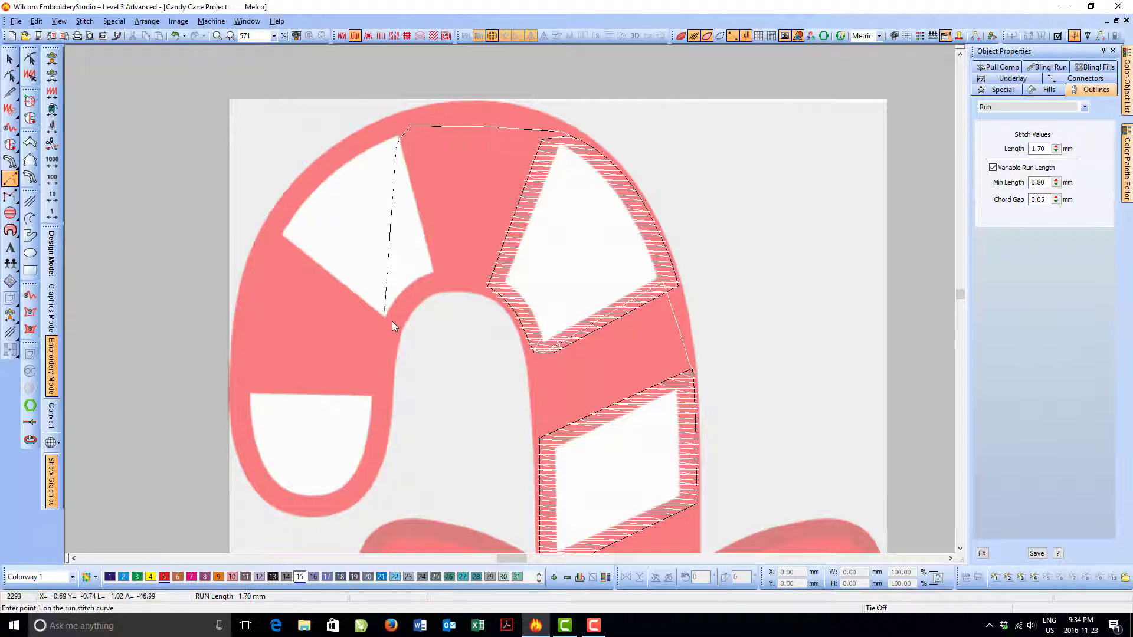
- Digitize a closed Complex Fill boundary around the white stripe on the left of the hook, overlapping the surrounding red on all sides
left_click(30, 118)
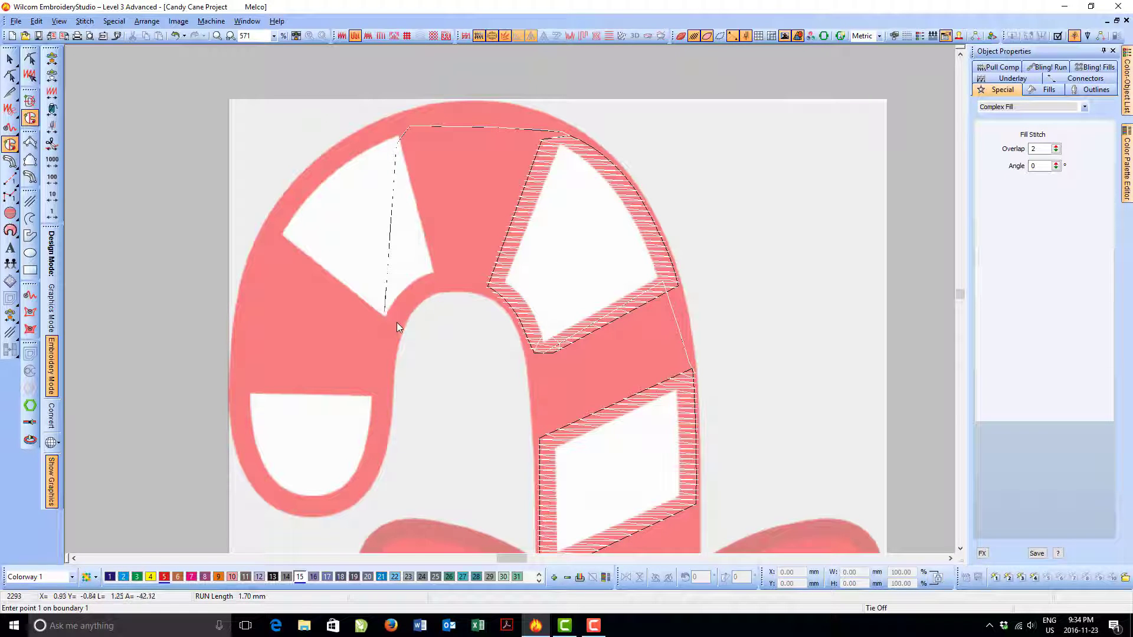
left_click(414, 298)
left_click(423, 288)
left_click(432, 281)
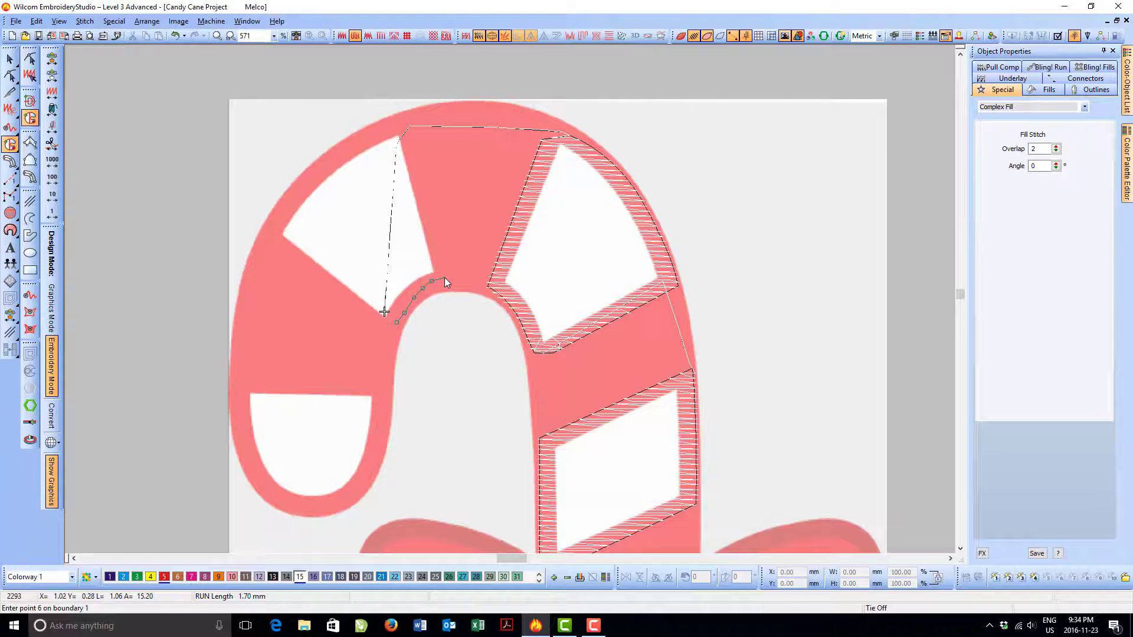
left_click(445, 277)
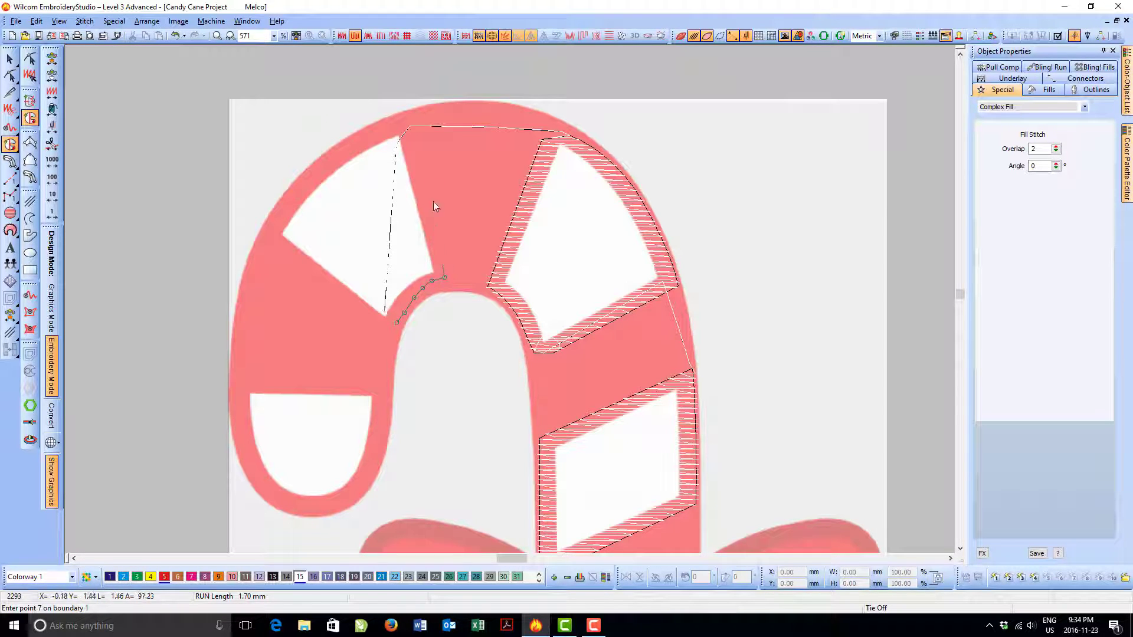
left_click(404, 127)
key("BackSpace")
left_click(404, 129)
left_click(390, 130)
left_click(341, 150)
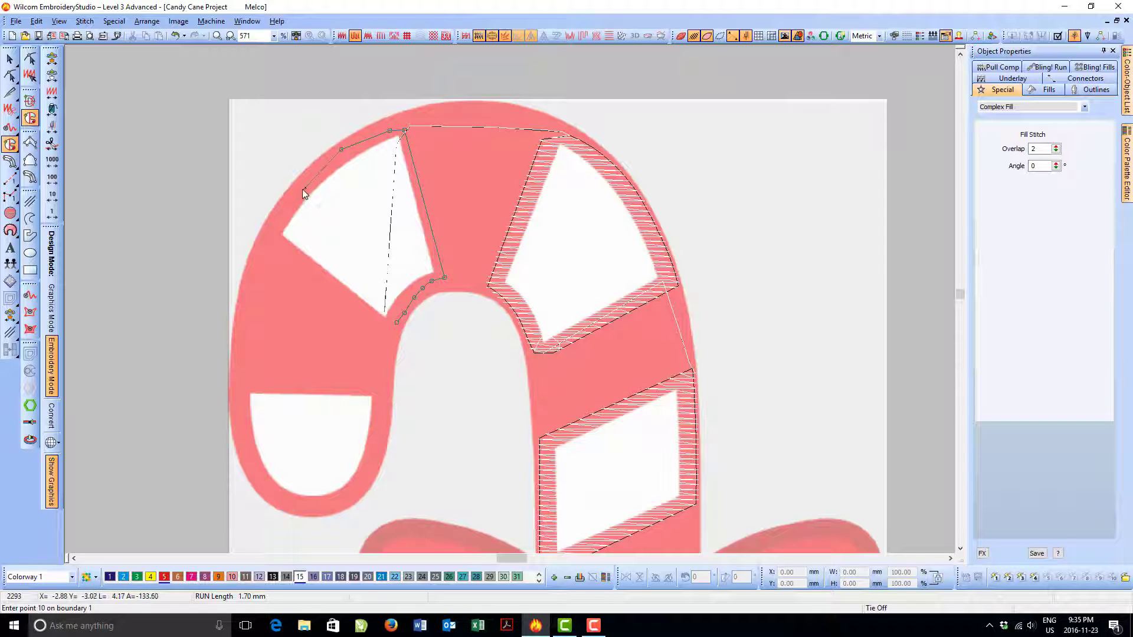
left_click(289, 197)
left_click(263, 239)
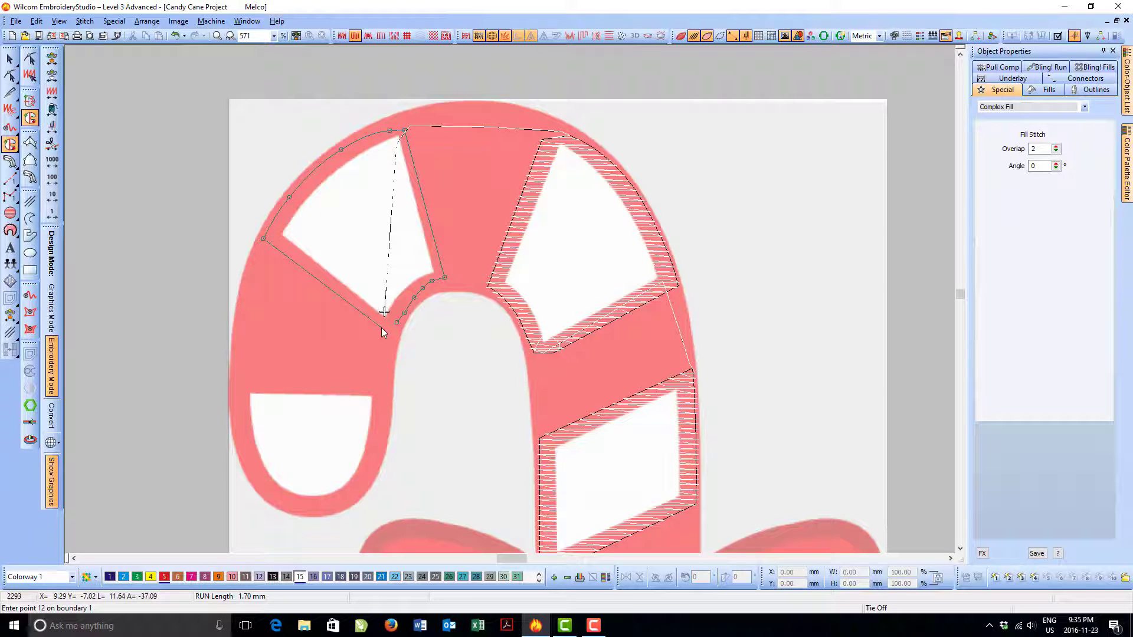
key("Return")
- Put the left white stripe fill's exit point at its upper-right corner and give it a nearly horizontal stitch angle
key("Return")
left_click(393, 114)
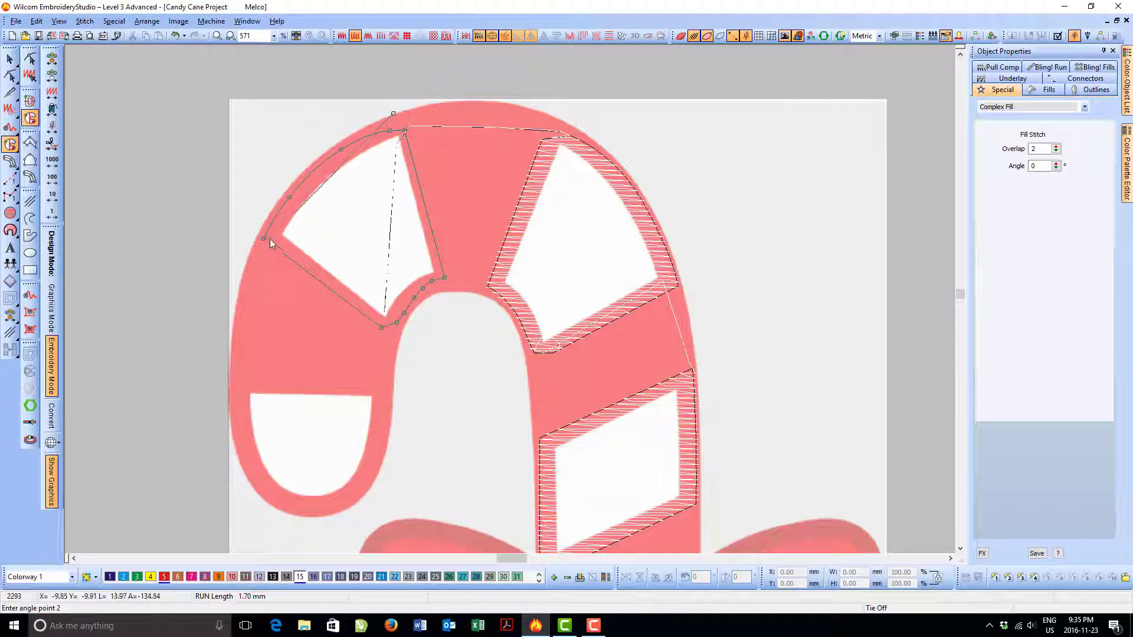
key("BackSpace")
left_click(254, 235)
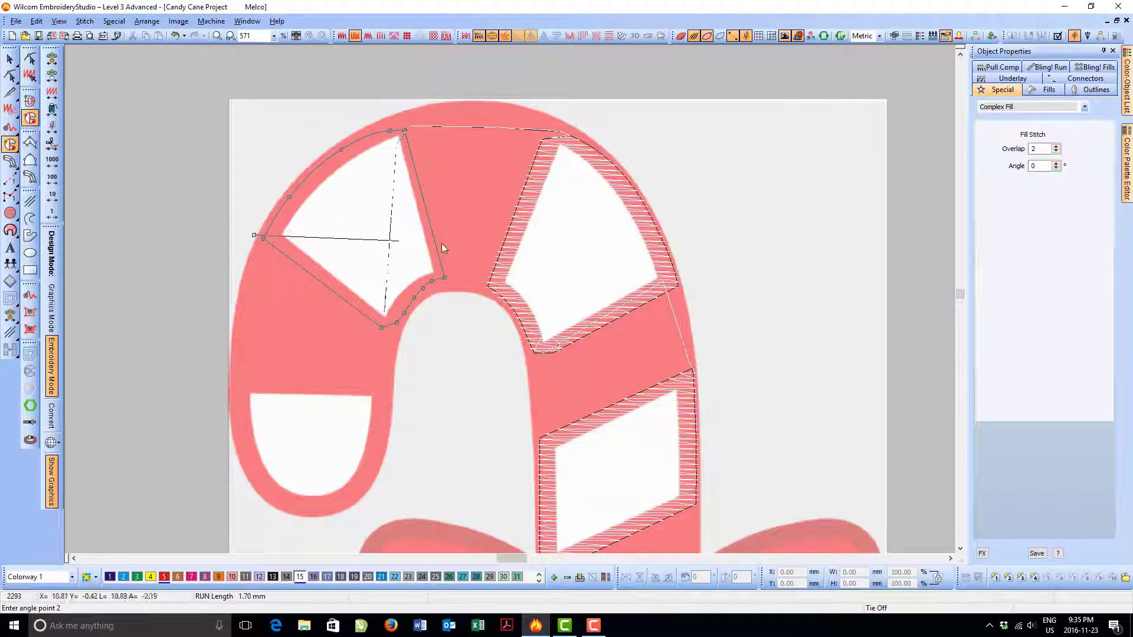
left_click(586, 229)
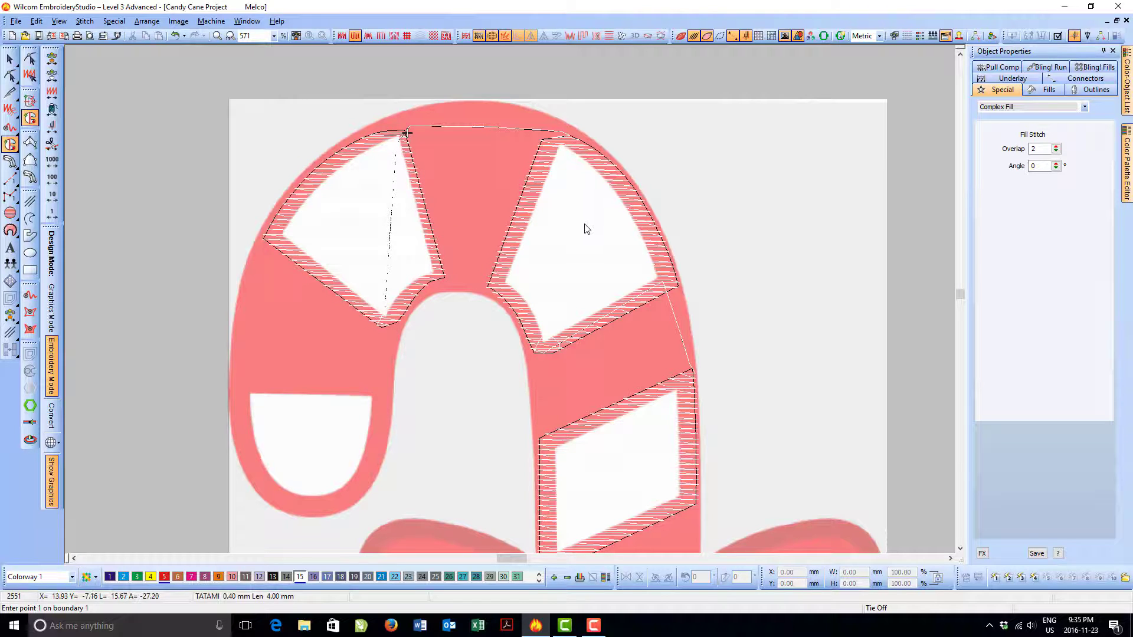
- Digitize a connecting run from the left white stripe's upper-right corner down the cane's outer edge to the upper-left corner of the rounded white end
left_click(10, 178)
left_click(406, 132)
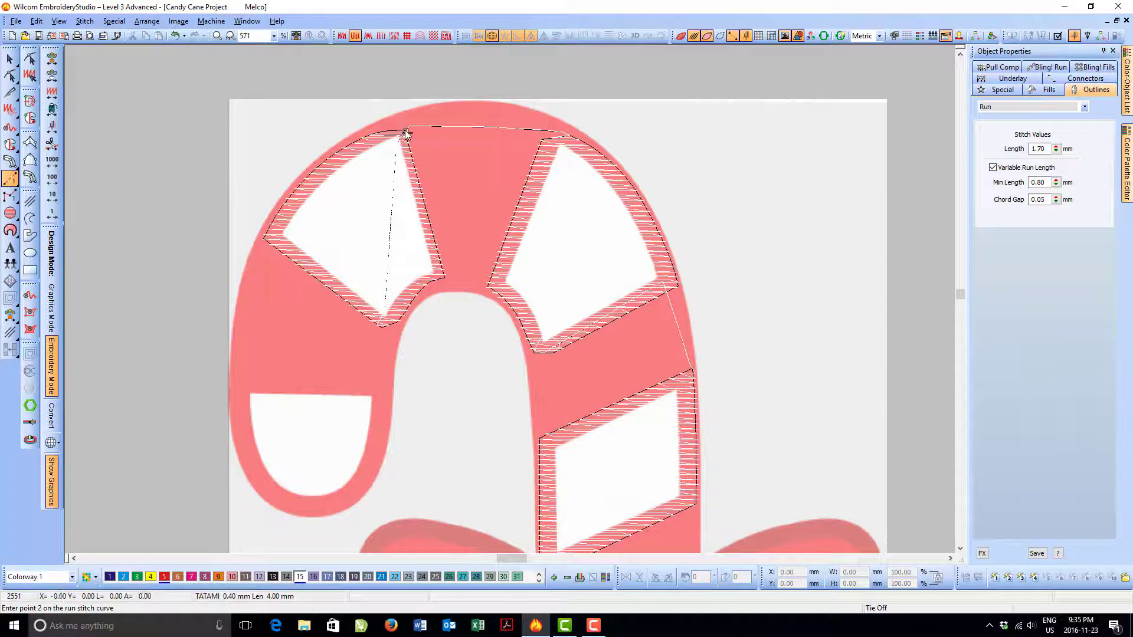
left_click(382, 130)
left_click(311, 174)
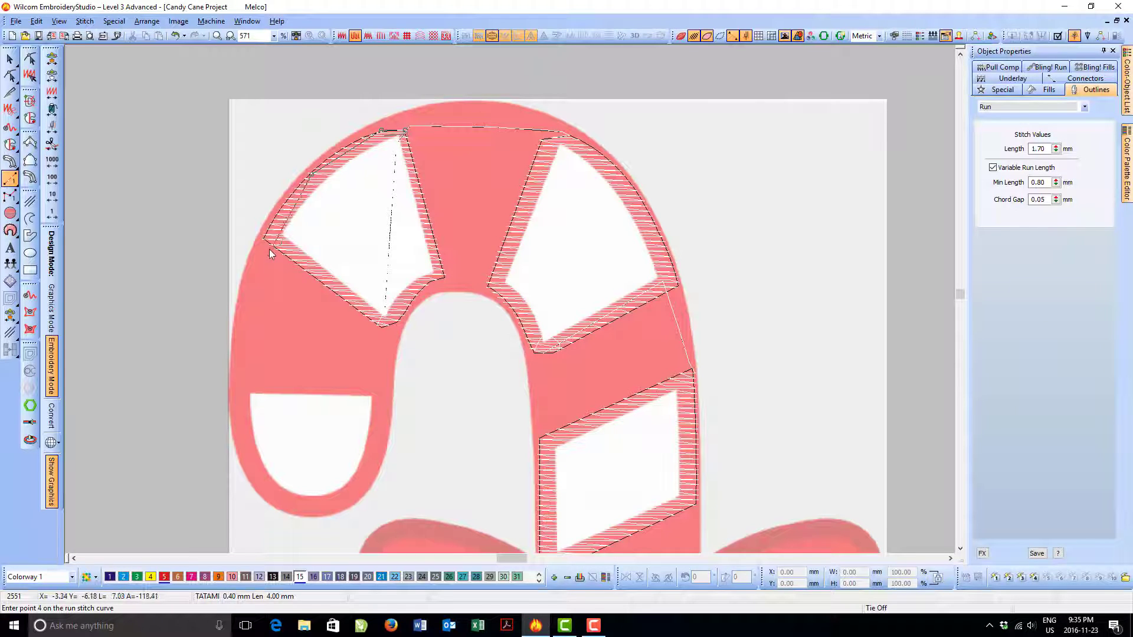
left_click(270, 230)
left_click(251, 288)
left_click(238, 388)
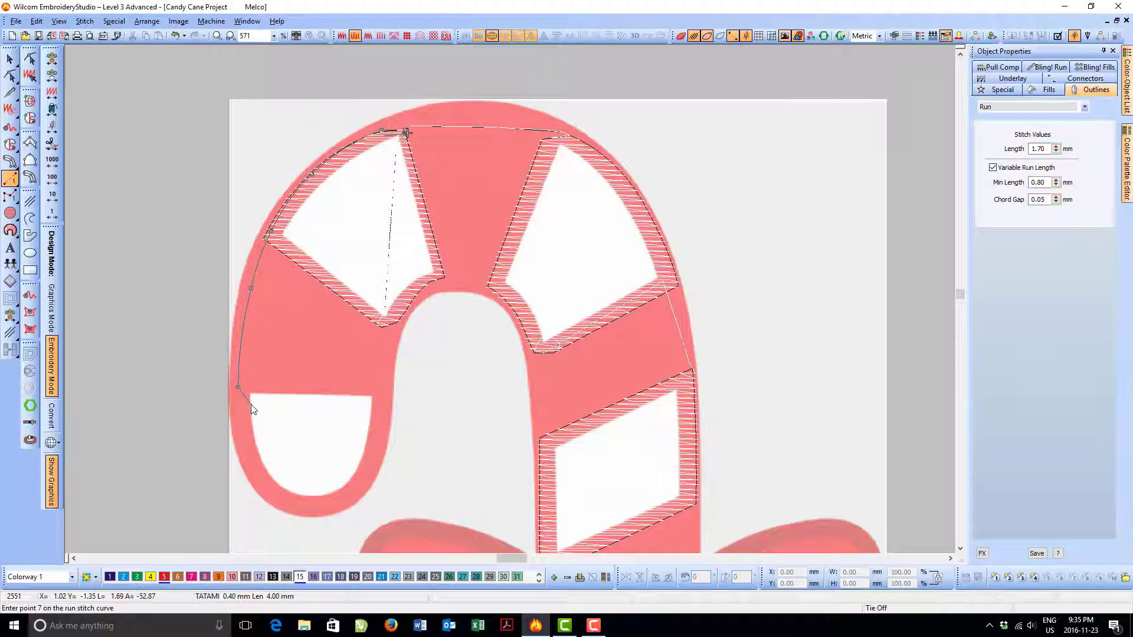
left_click(251, 405)
key("BackSpace")
key("BackSpace")
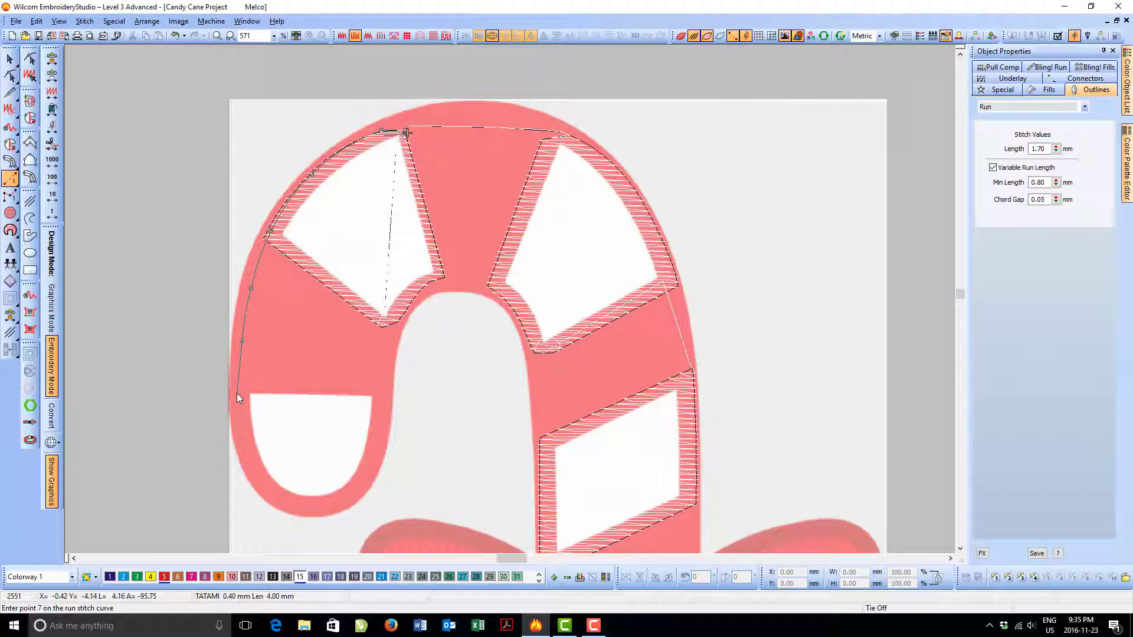
left_click(238, 394)
key("Return")
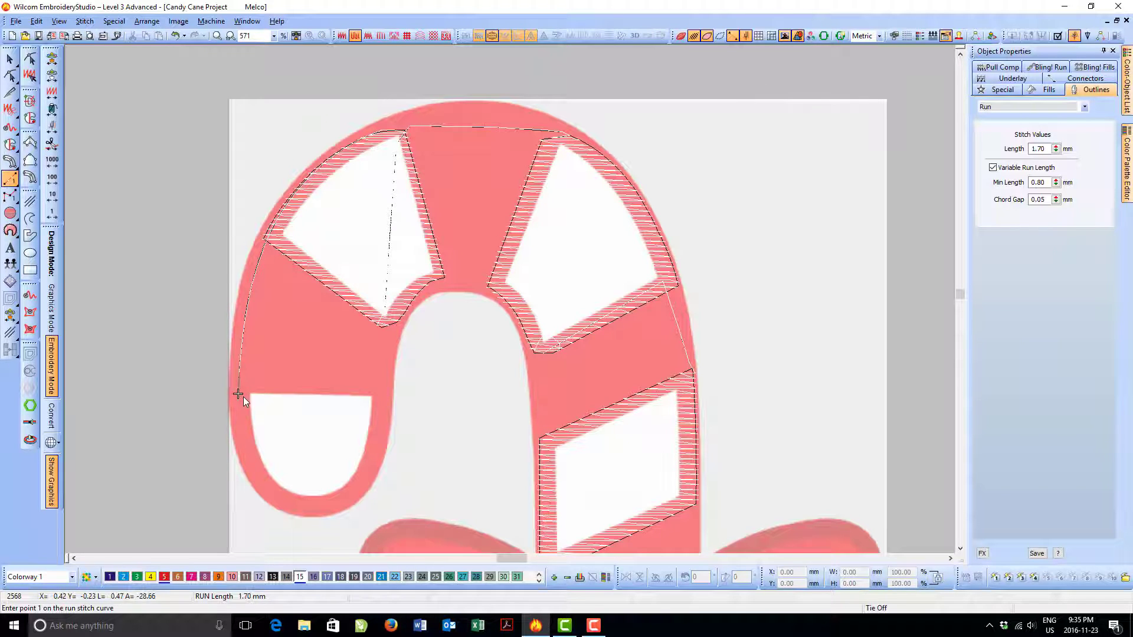
- Digitize a closed Complex Fill boundary around the rounded white end of the hook, overlapping the surrounding red on all sides
left_click(30, 118)
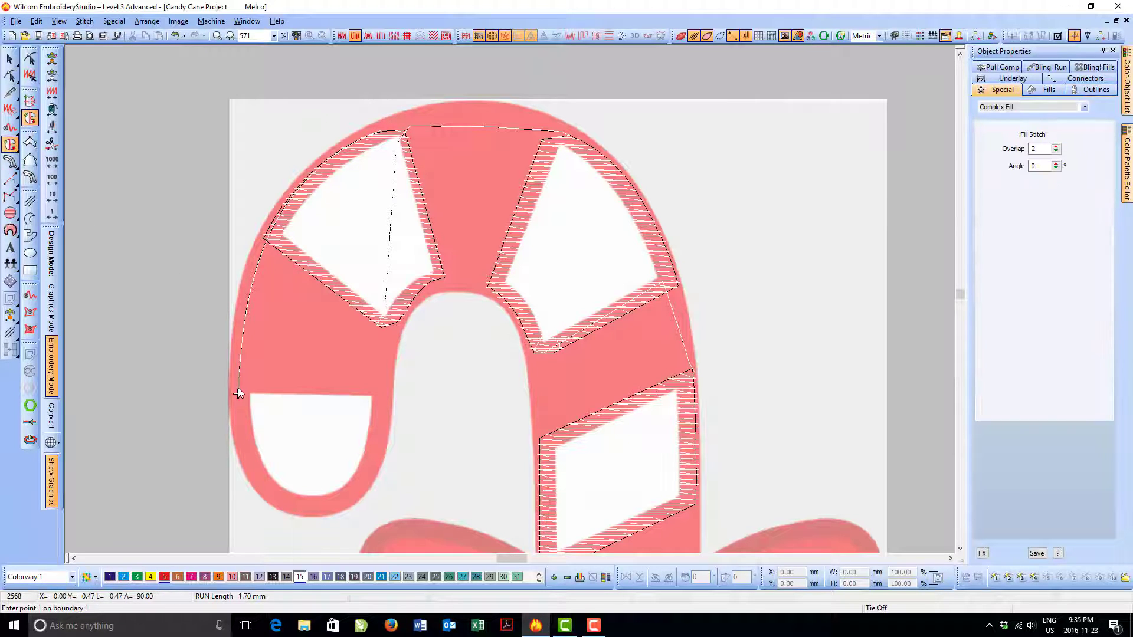
left_click(237, 395)
left_click(237, 438)
left_click(252, 479)
left_click(275, 499)
left_click(295, 505)
left_click(378, 467)
left_click(386, 423)
left_click(386, 387)
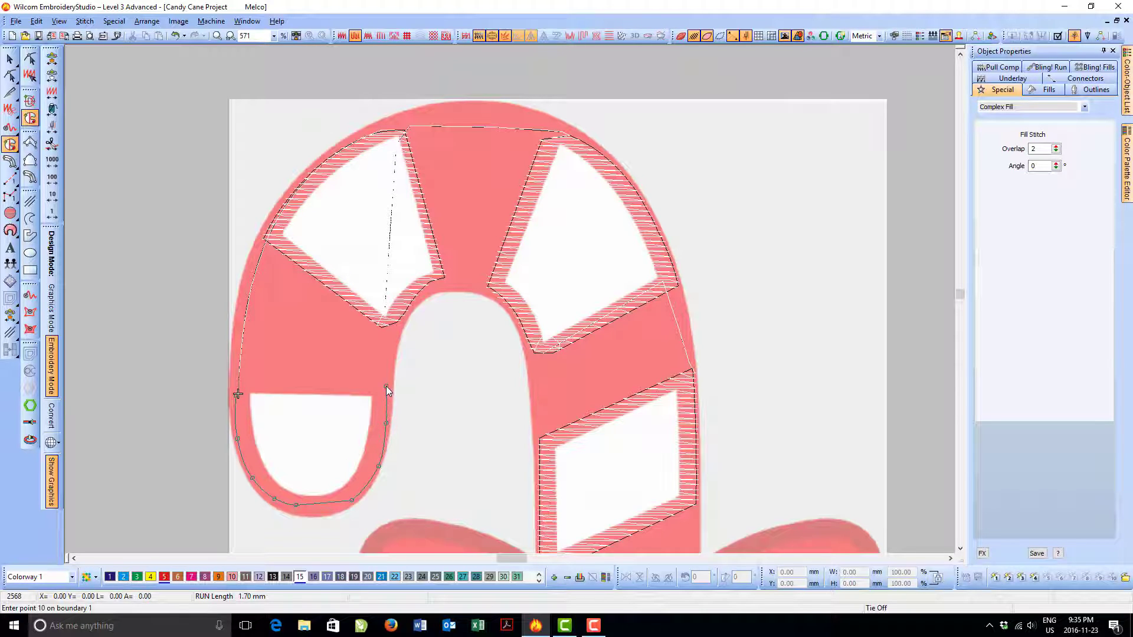
key("Return")
left_click(245, 377)
- Give the rounded white end's fill a 13° stitch angle rising to the right
left_click(243, 365)
left_click(189, 445)
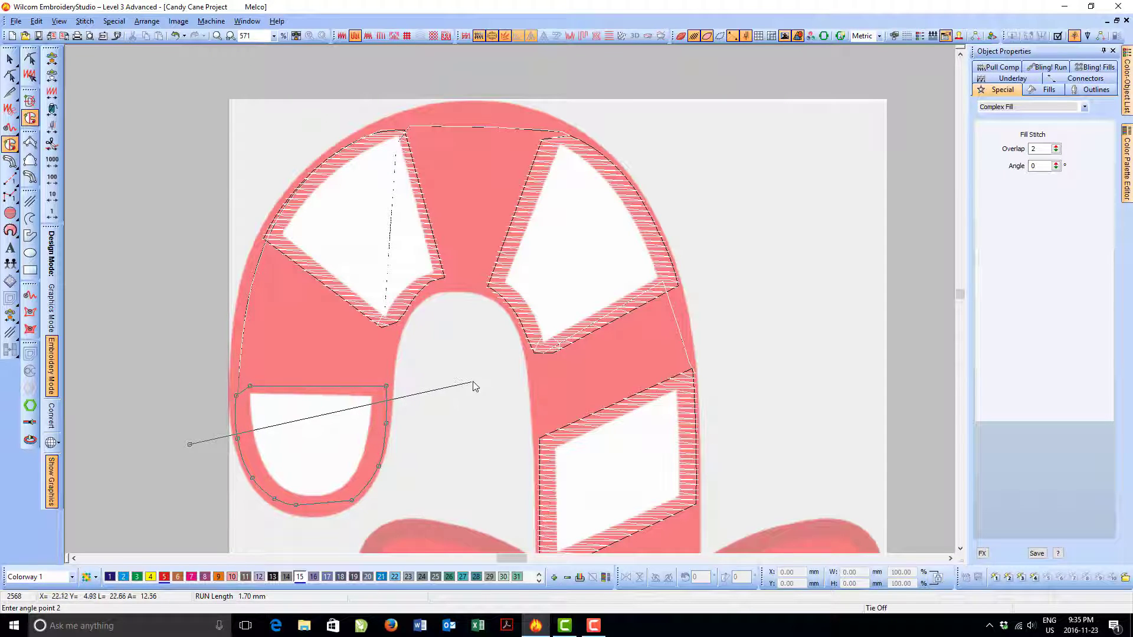
left_click(490, 379)
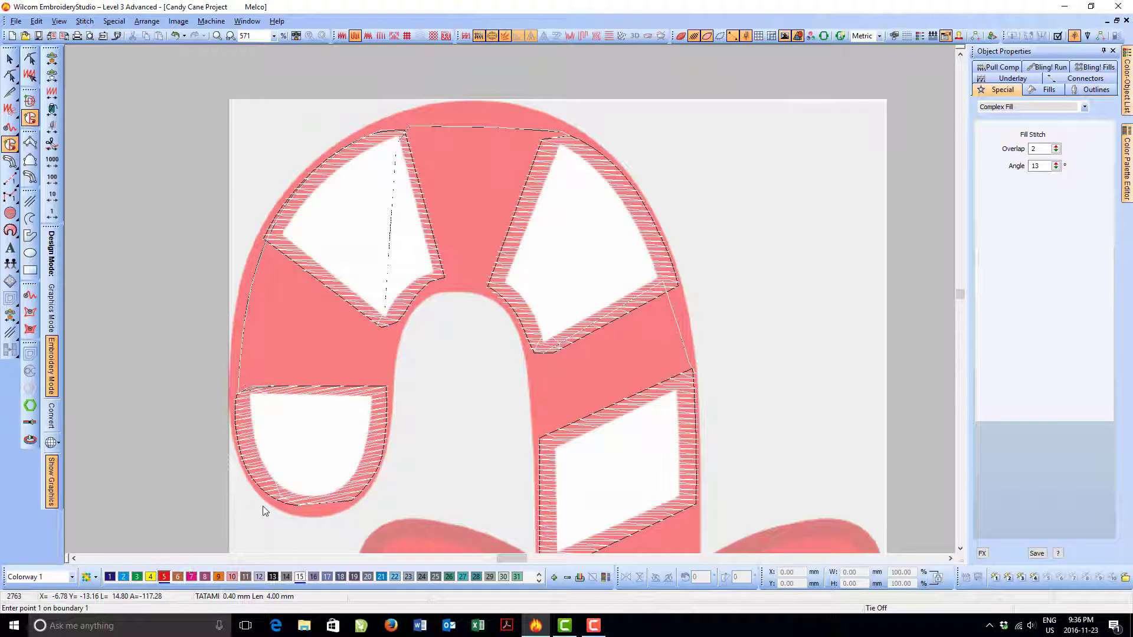
- Digitize a closed Complex Fill boundary around the red stripe just above the bow's knot, overlapping the white stripe above and the bow below
key("0")
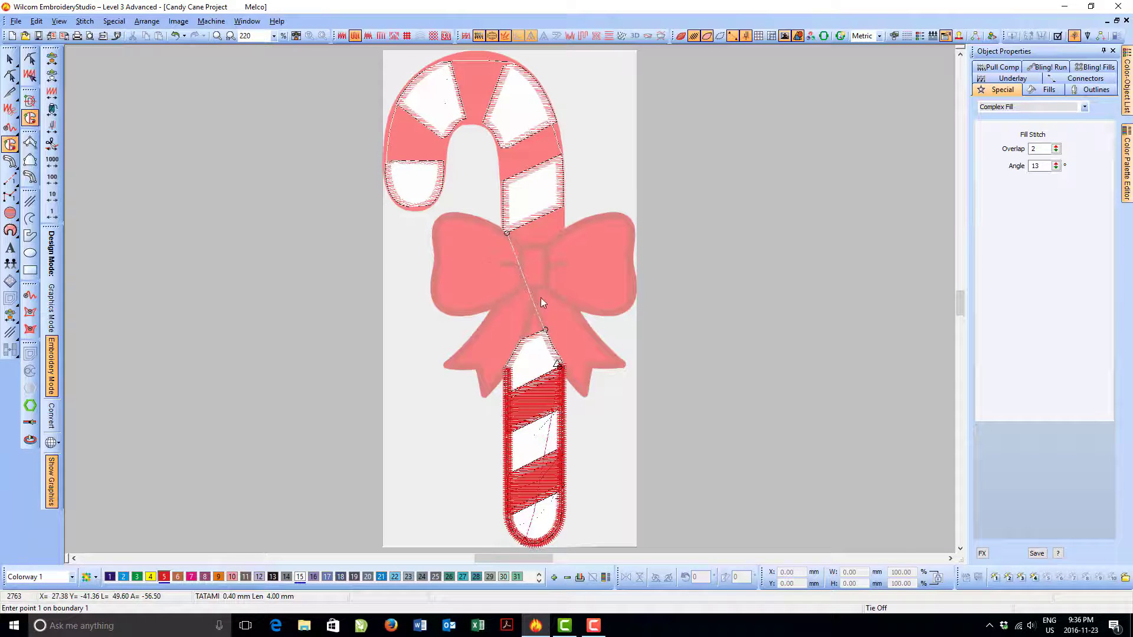
key("z")
left_click_drag(490, 210, 592, 264)
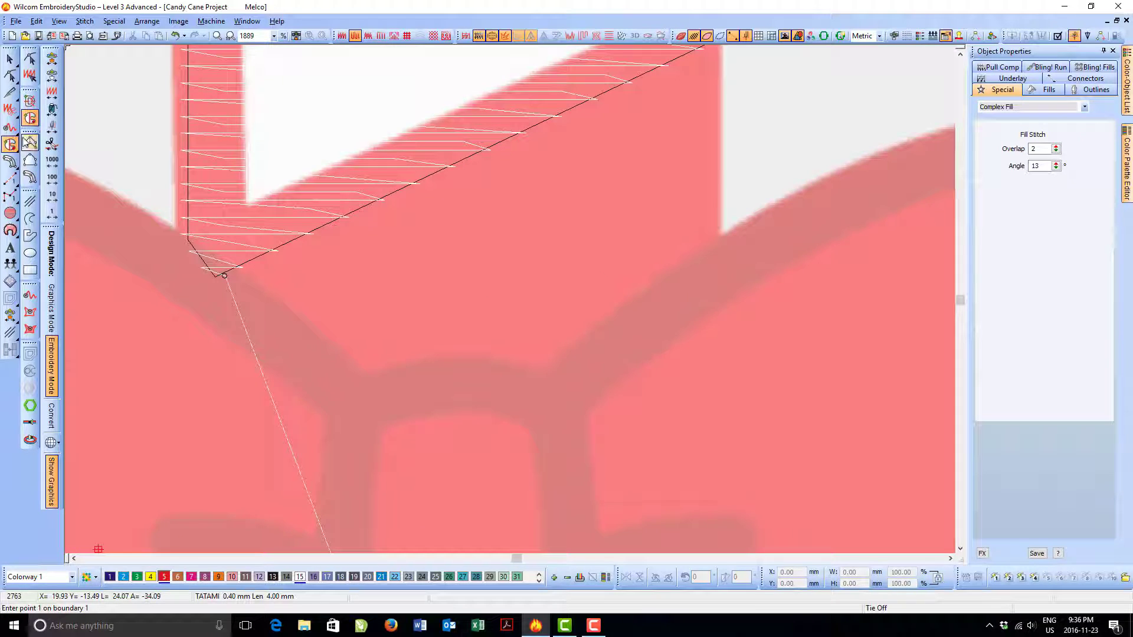
left_click(335, 400)
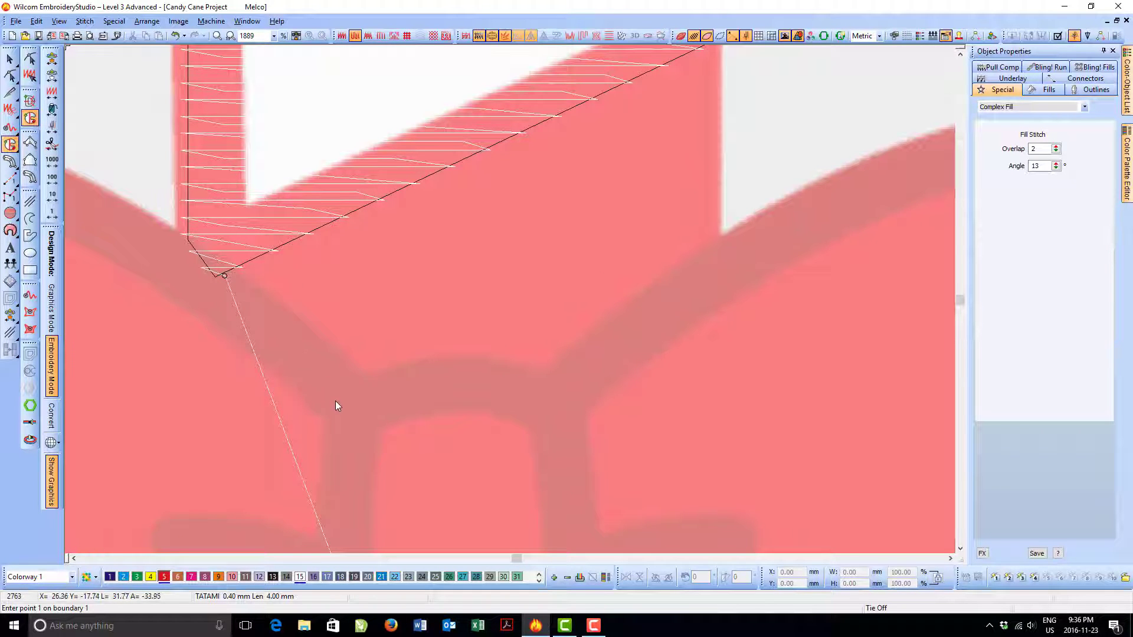
left_click(250, 341)
left_click(186, 281)
left_click(186, 263)
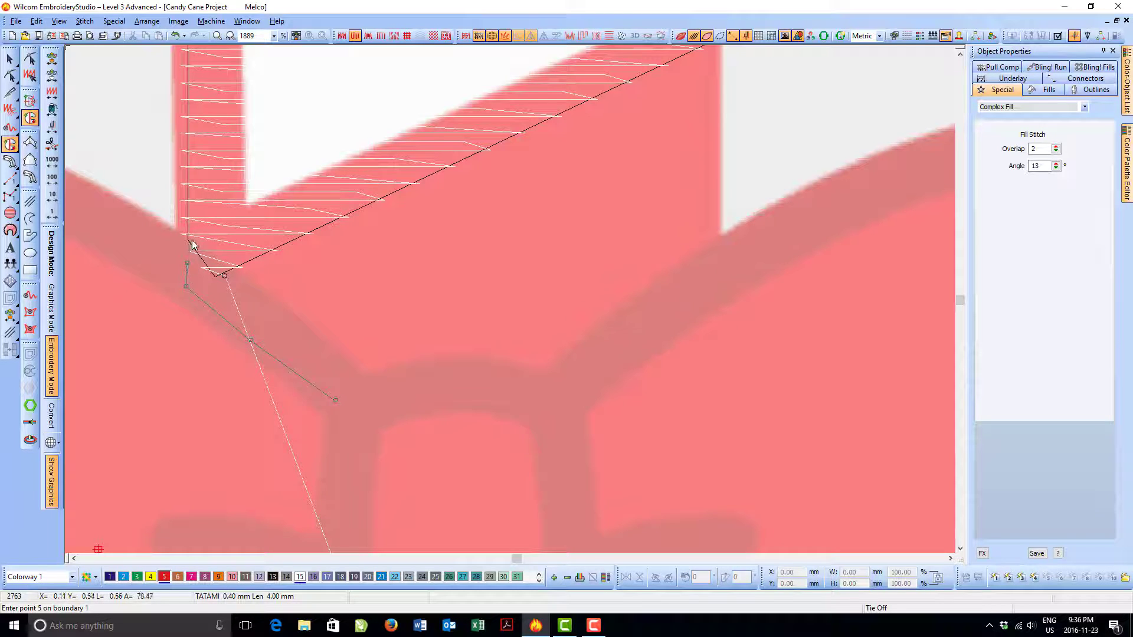
left_click(200, 231)
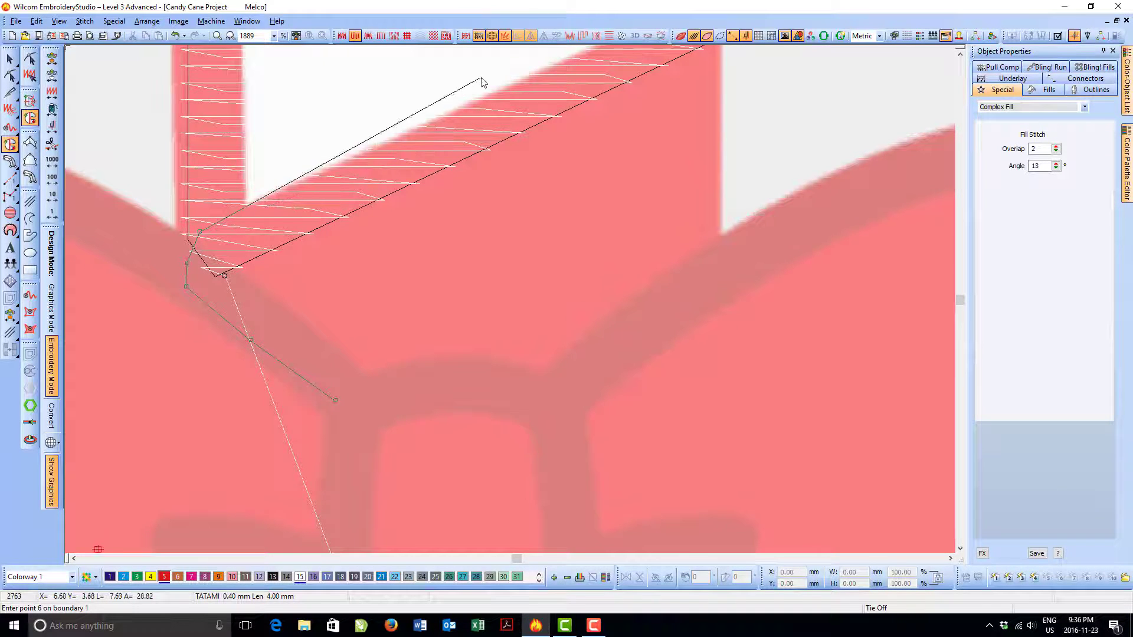
key("c")
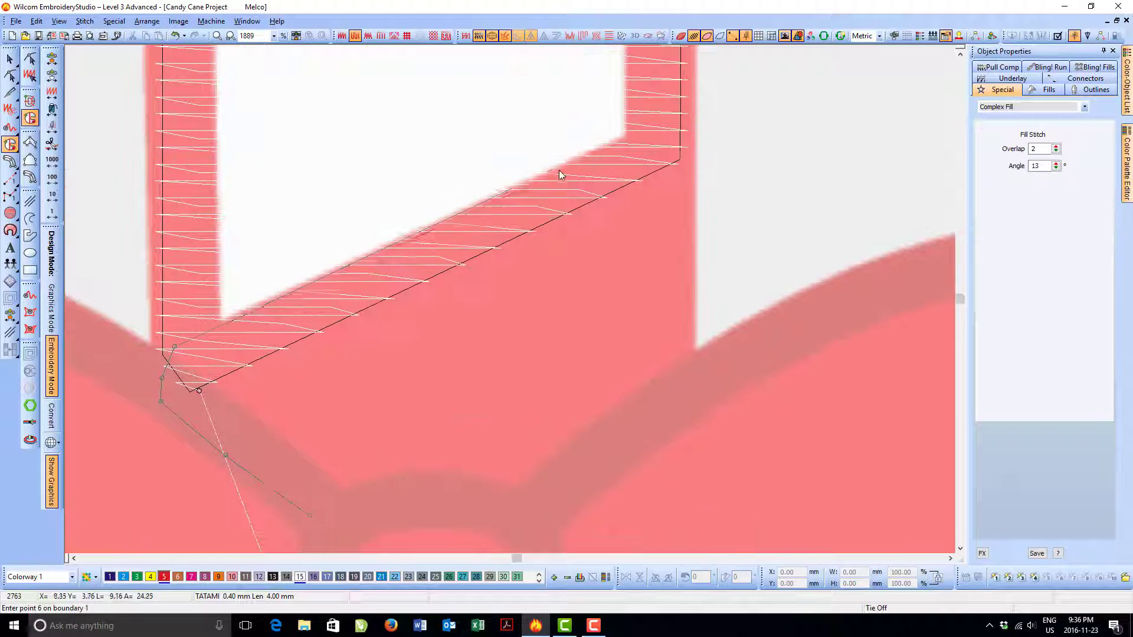
left_click(626, 135)
left_click(682, 132)
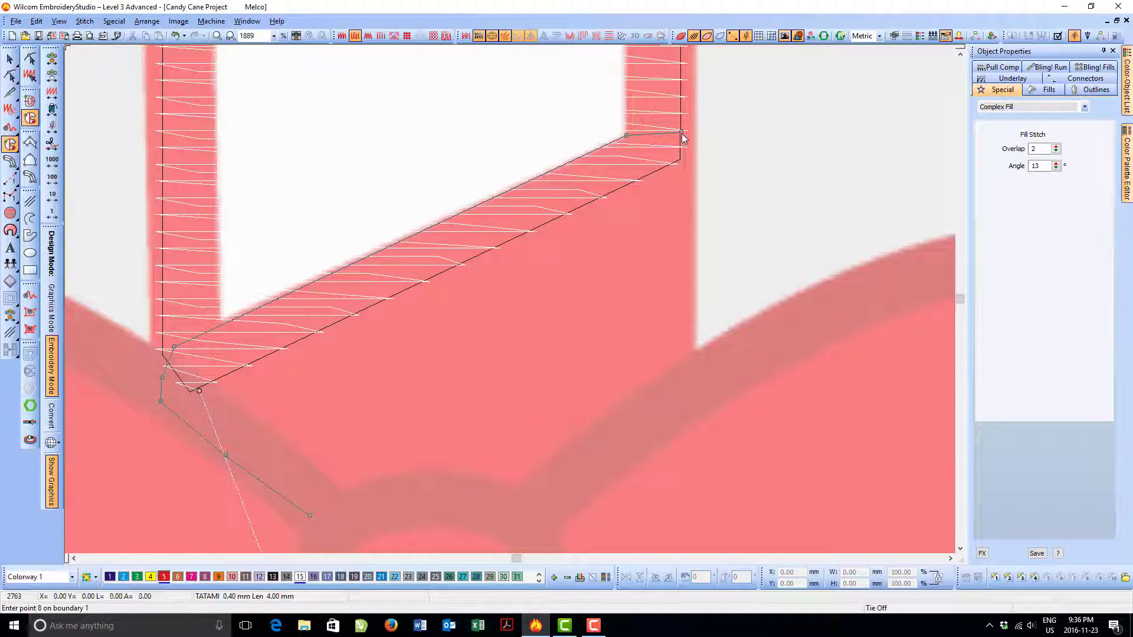
left_click(682, 148)
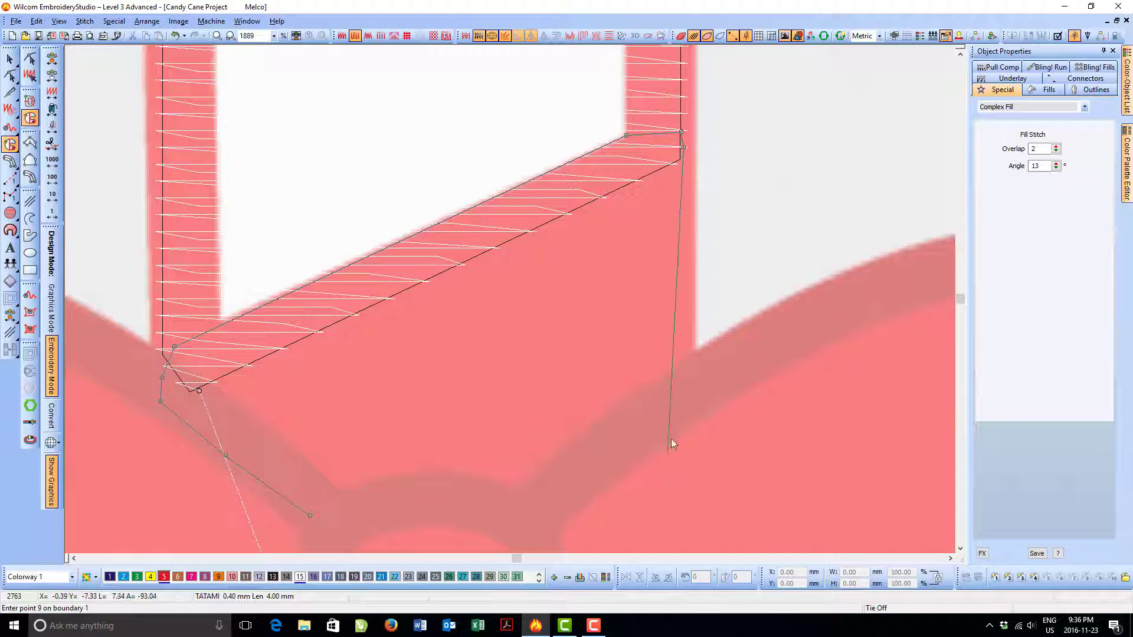
left_click(685, 397)
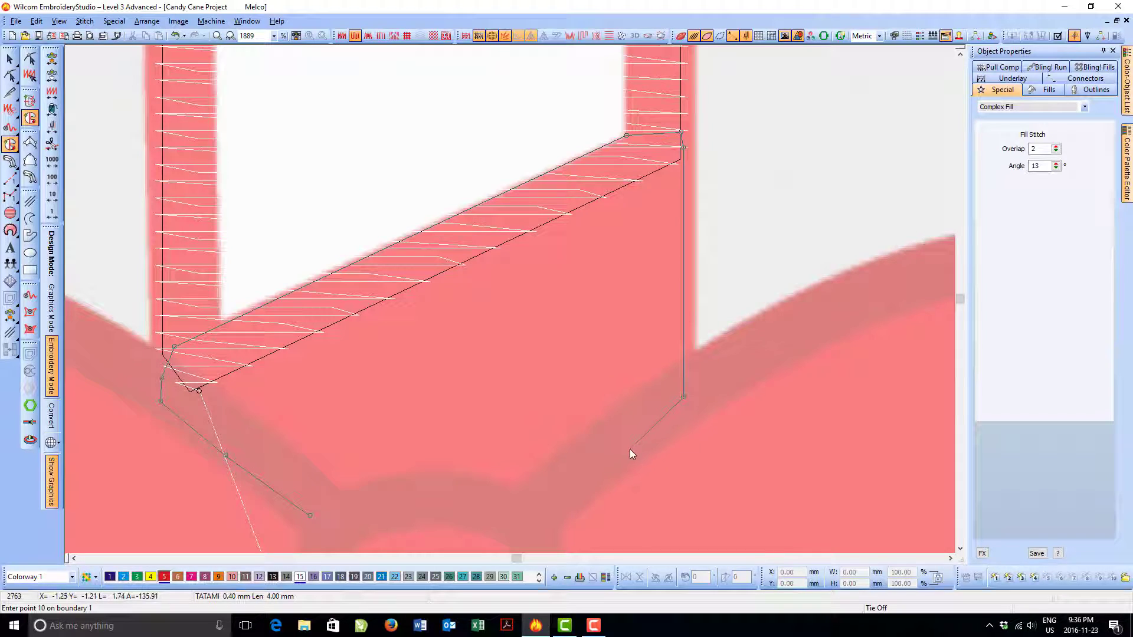
left_click(535, 507)
left_click(515, 517)
left_click(319, 519)
key("Return")
- Put the exit point of the red fill above the bow at its upper-right corner and give it a 0° stitch angle
key("Return")
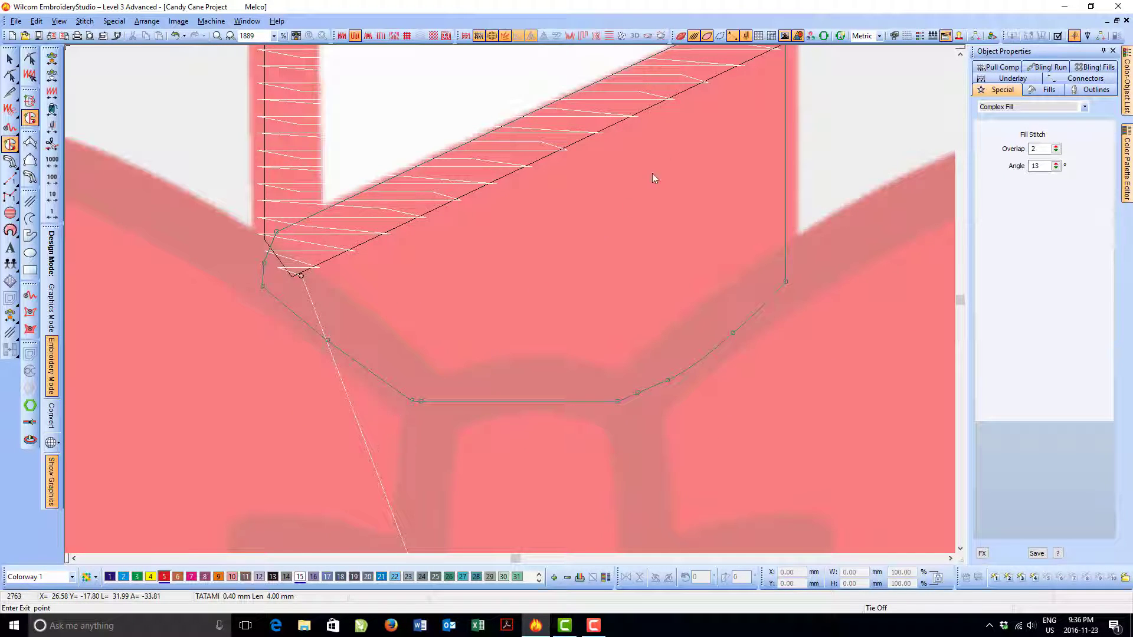
left_click(677, 127)
left_click(285, 249)
left_click(764, 214)
key("shift+z")
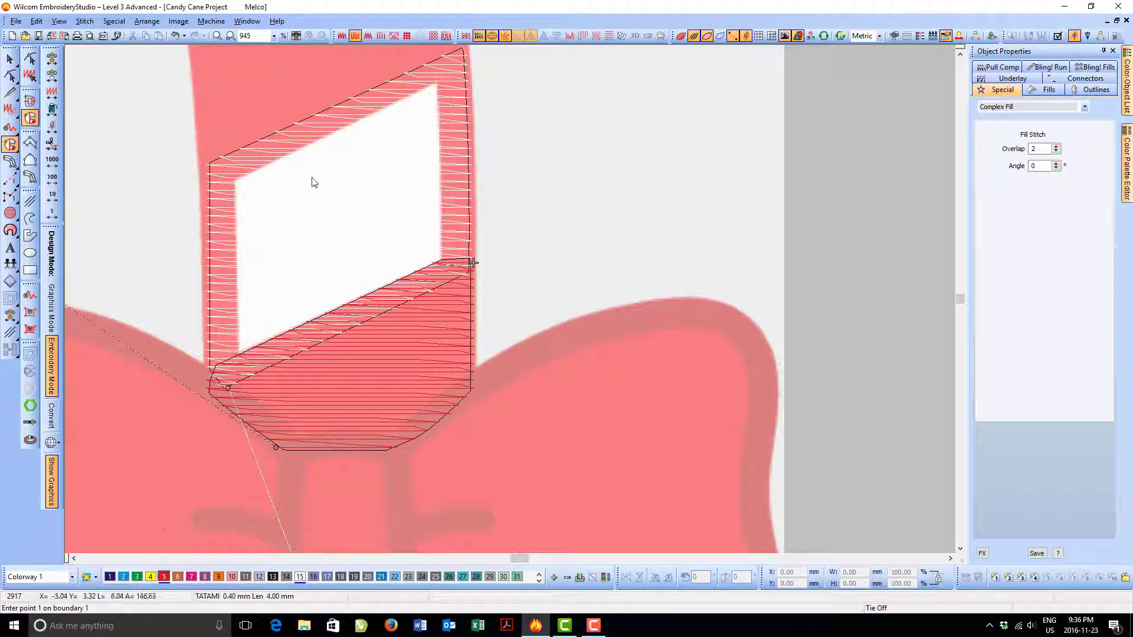
- Digitize a connecting run from that red fill's upper-right corner up the white stripe's outer side and along its top edge to the upper-left corner
left_click(11, 180)
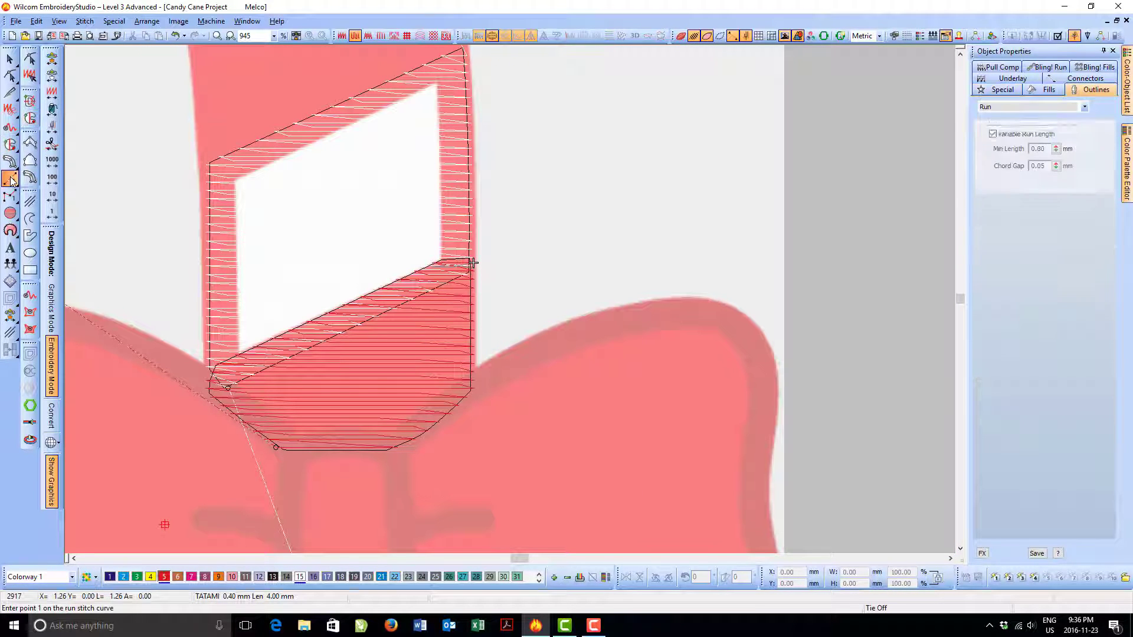
left_click(464, 261)
left_click(461, 249)
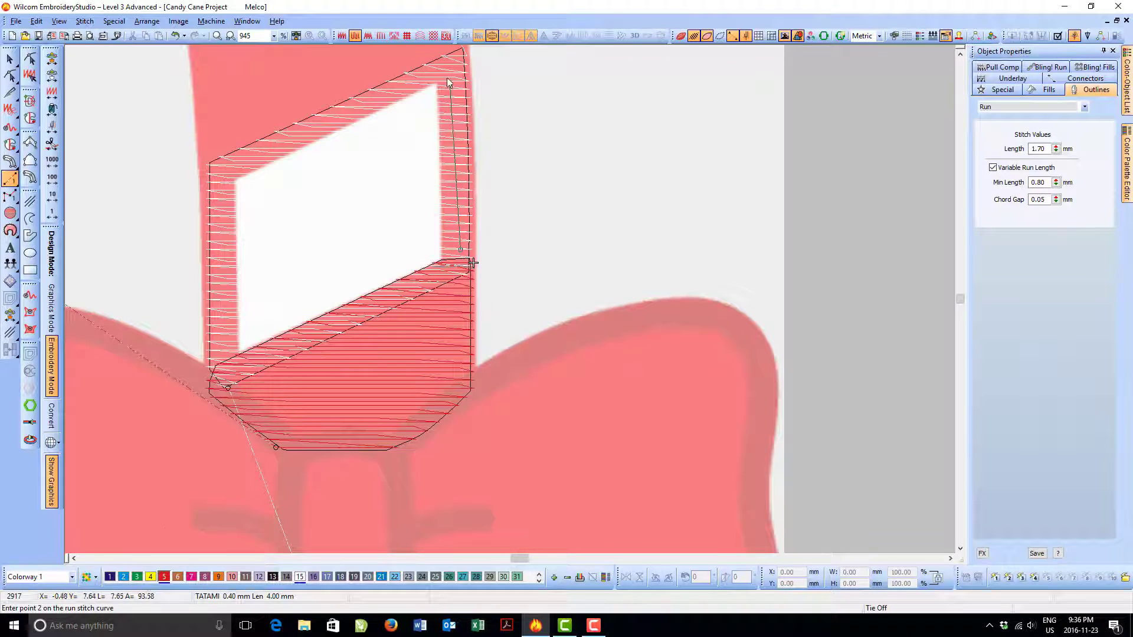
left_click(456, 89)
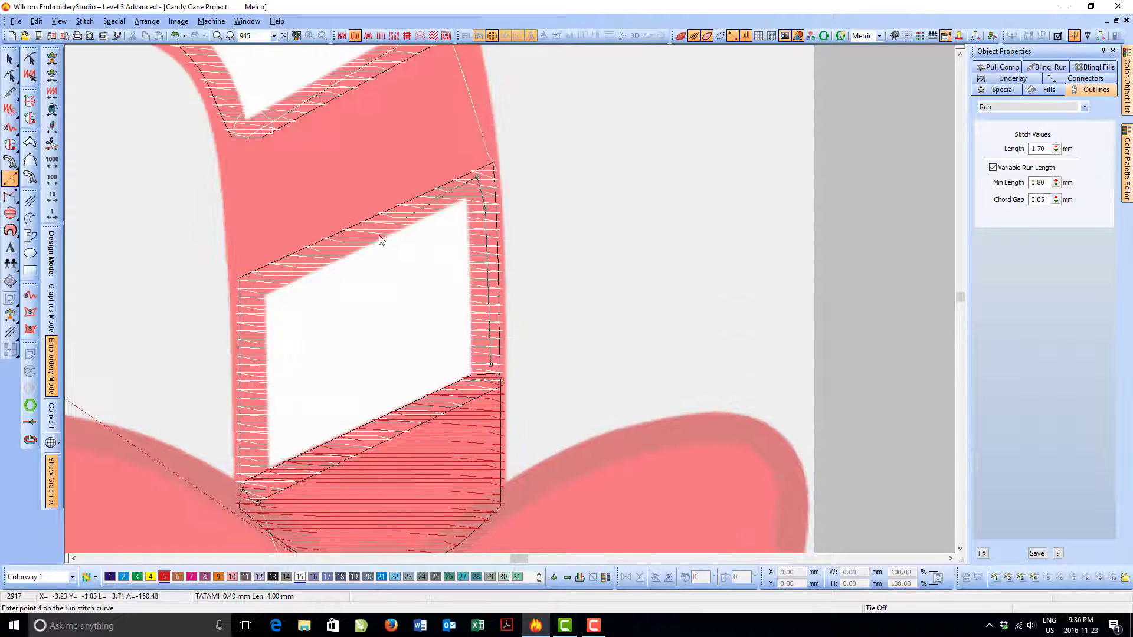
key("Return")
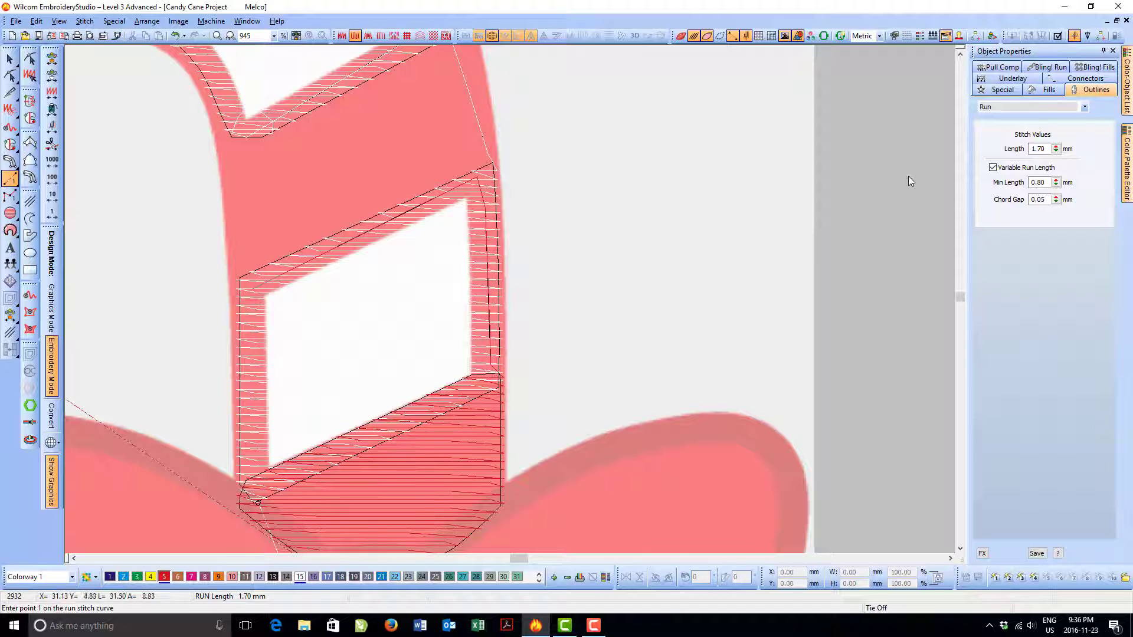
- Digitize a closed Complex Fill boundary around the red stripe between the two white stripes on the cane's right side, overlapping both
left_click(961, 54)
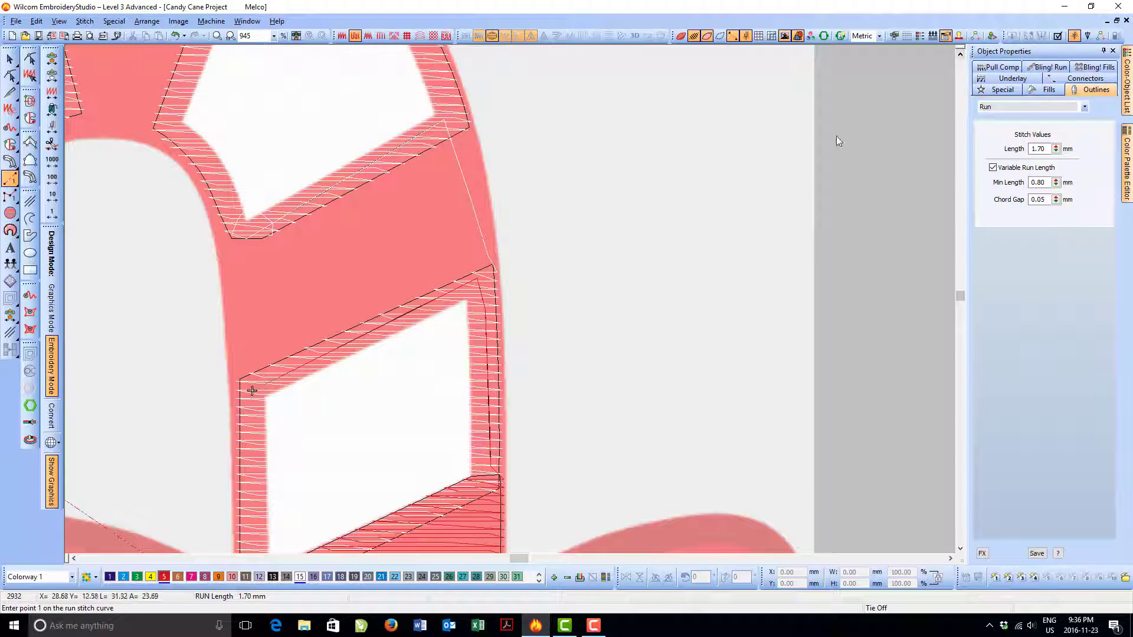
left_click(960, 54)
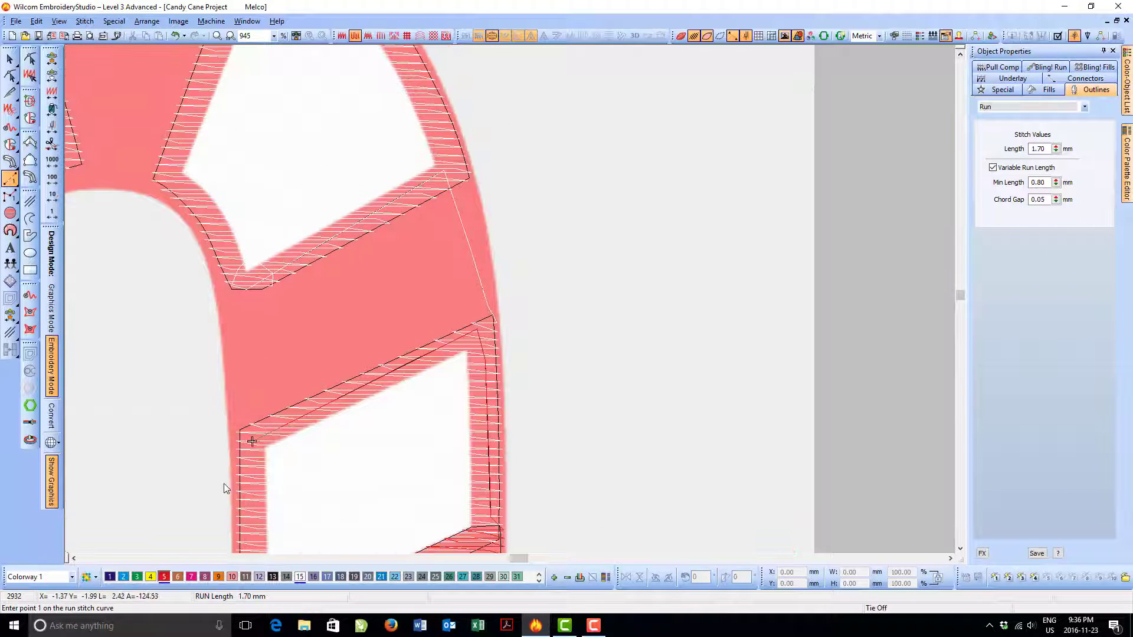
mouse_move(55, 320)
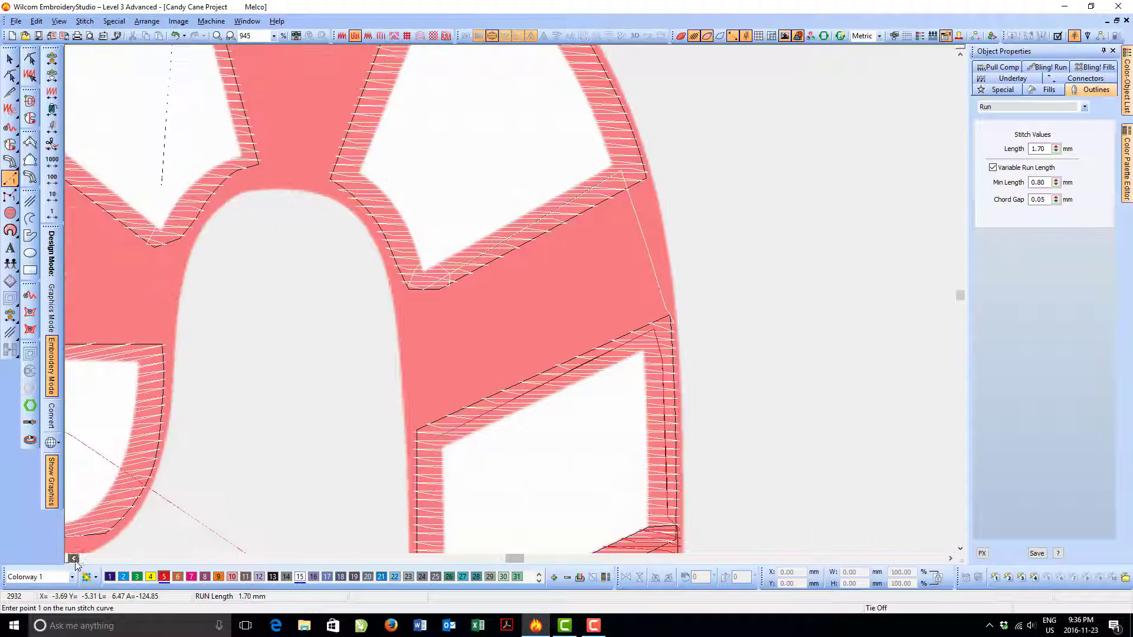
left_click(30, 117)
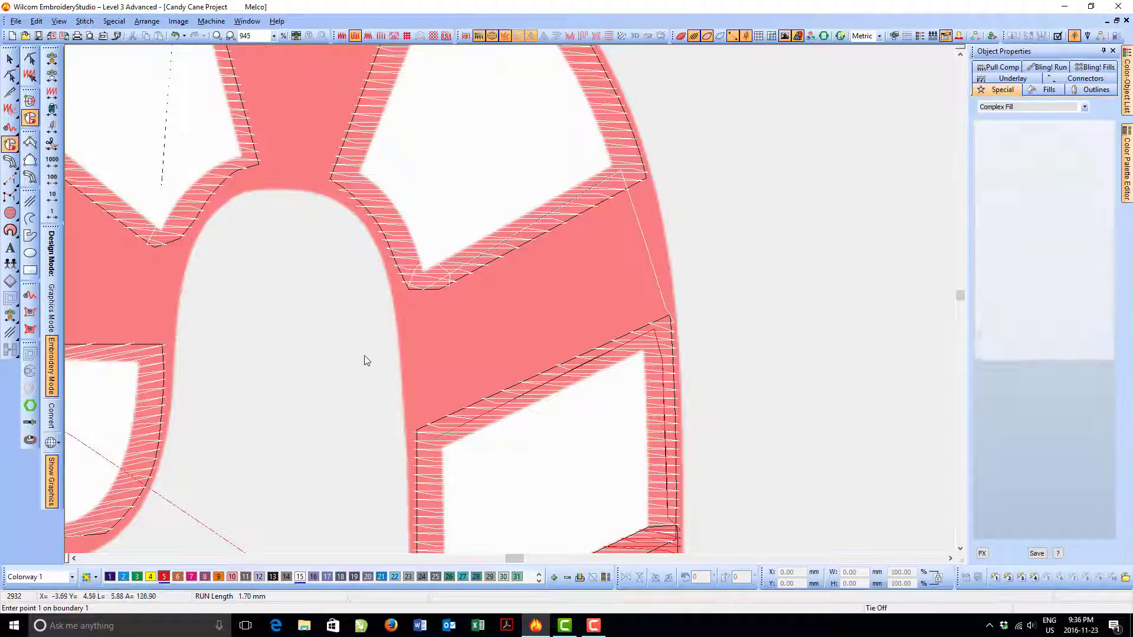
left_click(410, 442)
left_click(407, 376)
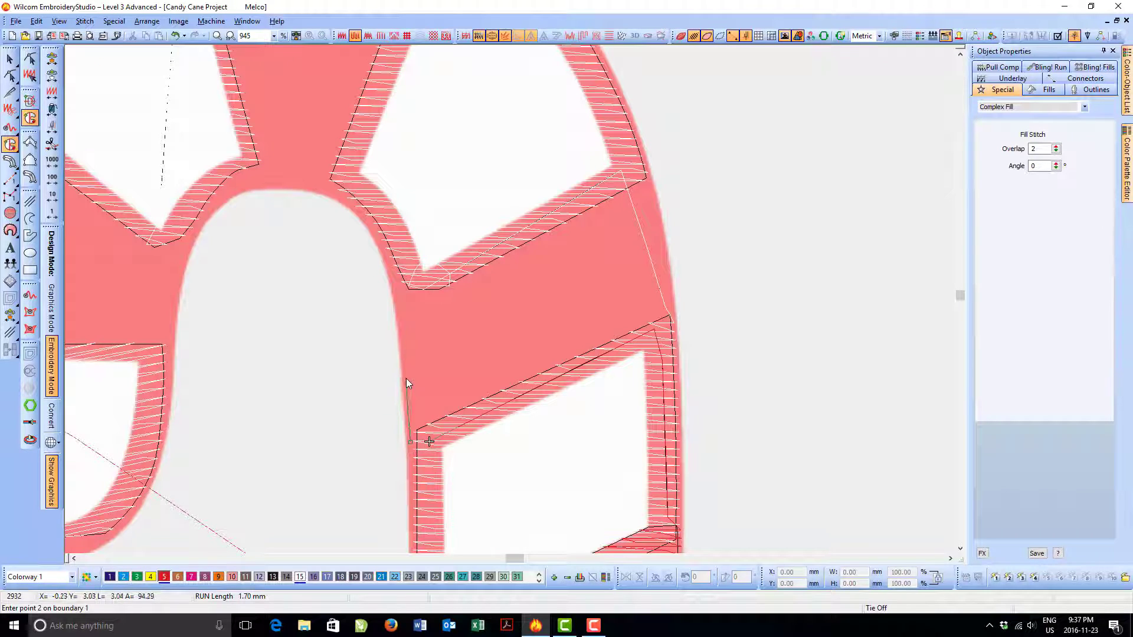
left_click(396, 286)
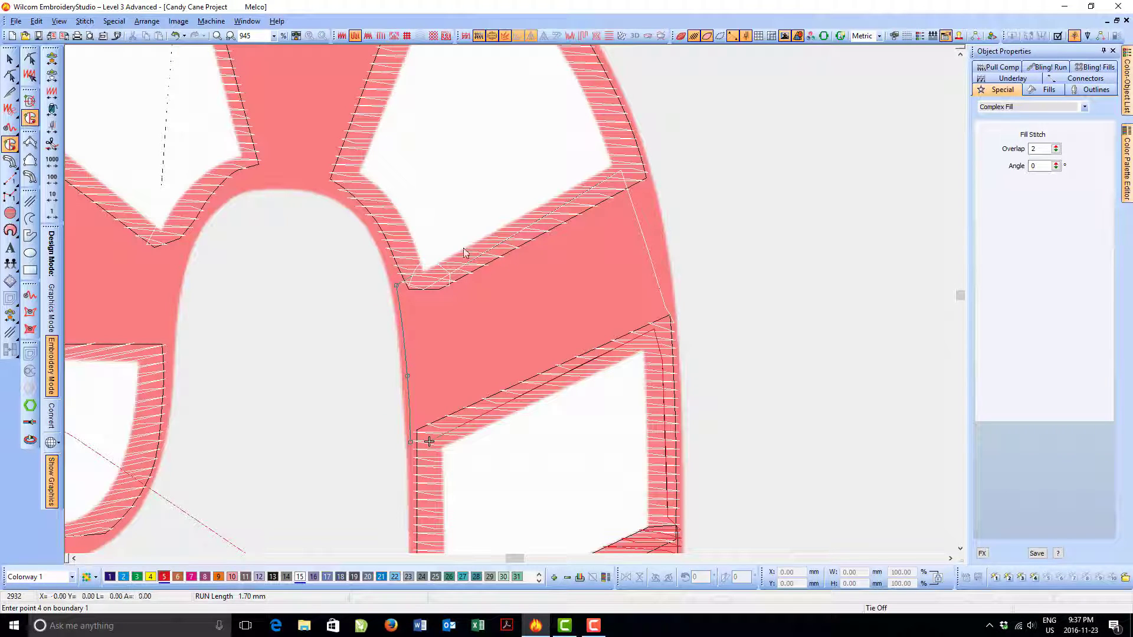
left_click(616, 161)
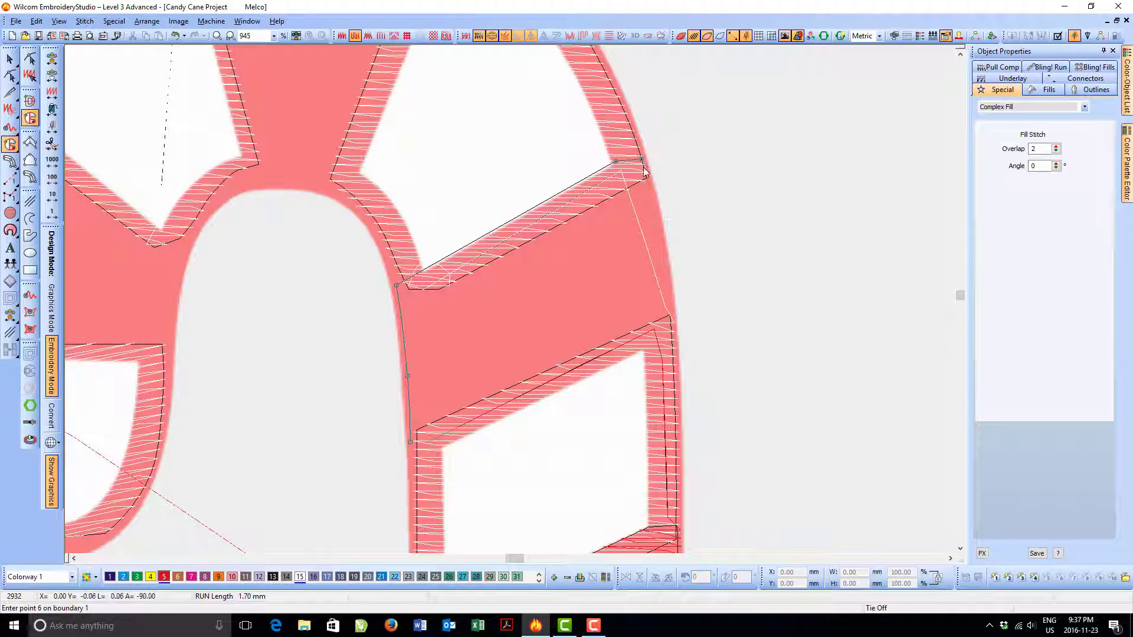
left_click(653, 201)
left_click(665, 264)
left_click(672, 335)
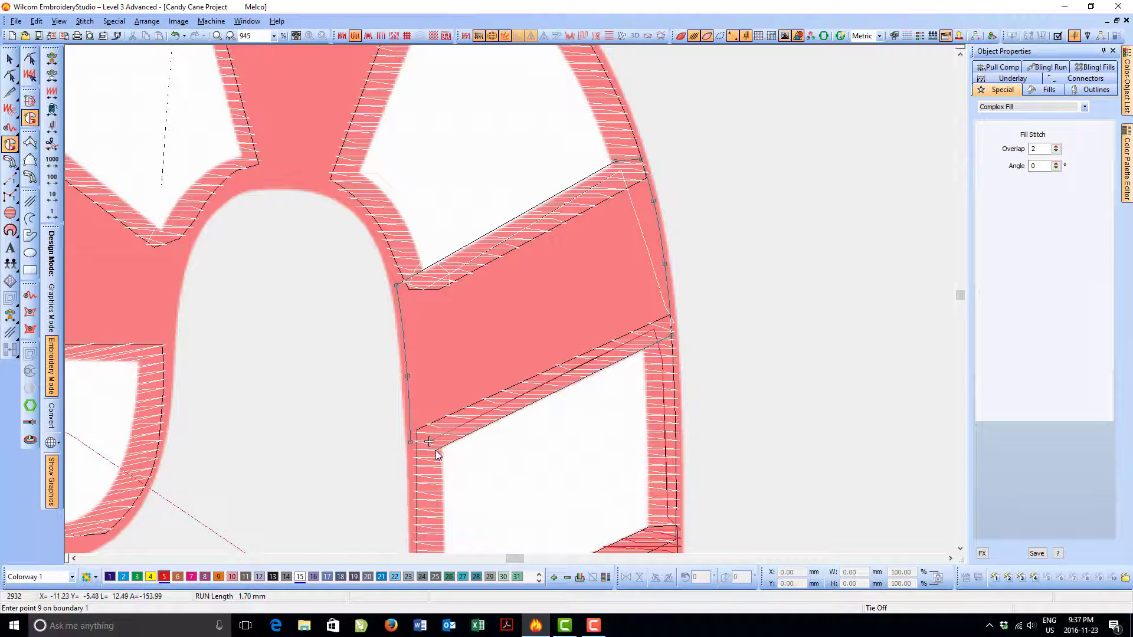
left_click(439, 449)
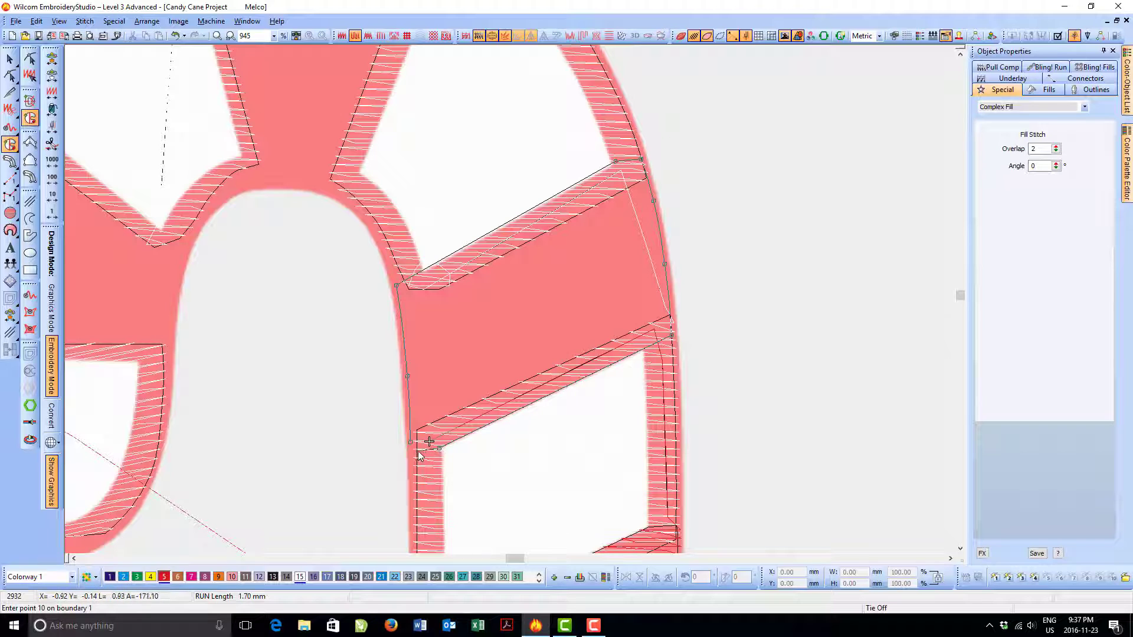
left_click(415, 450)
key("Return")
key("Return")
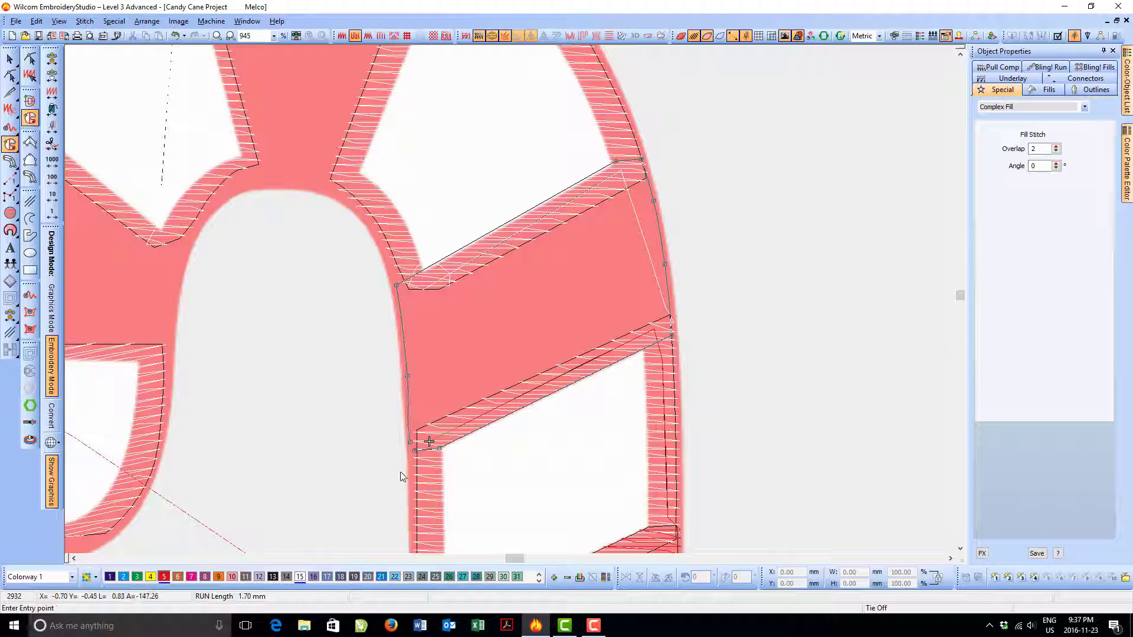
- Put the exit point of the red stripe between the two right-hand white stripes at its upper-right corner and give it a 0° stitch angle
key("Return")
left_click(632, 129)
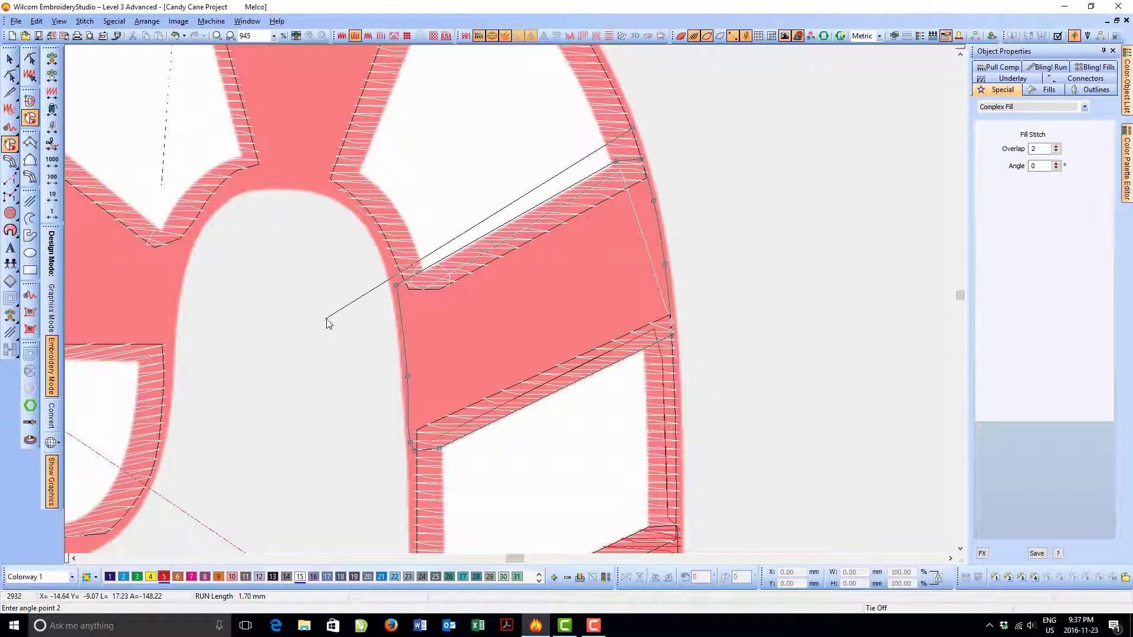
left_click(371, 314)
left_click(426, 293)
left_click(695, 272)
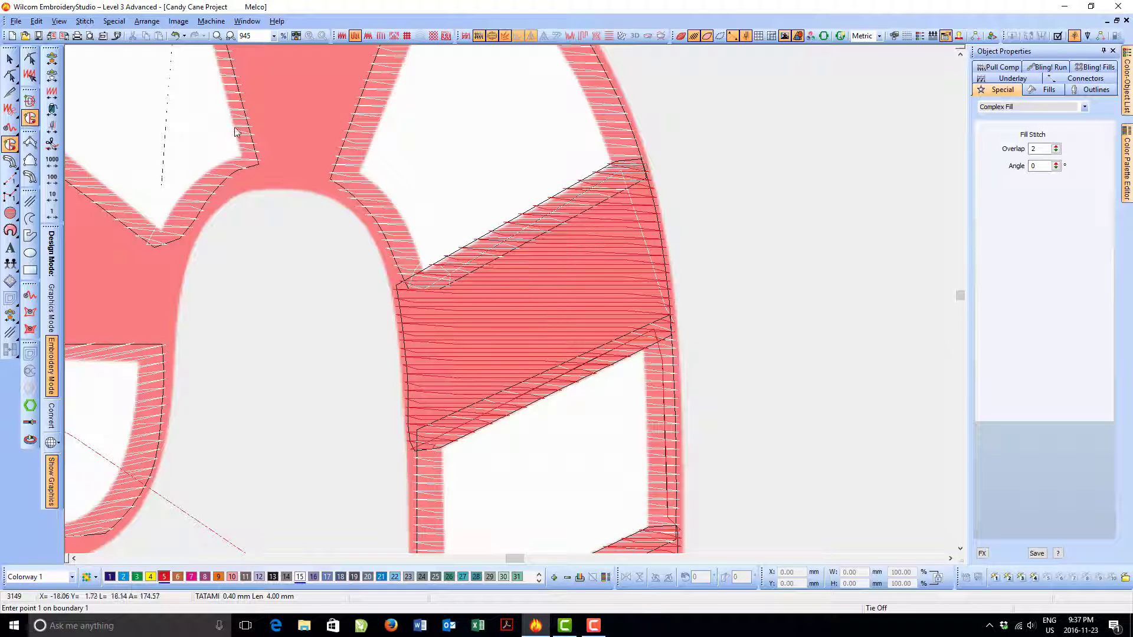
- Digitize a connecting run from the red stripe's upper-right corner along the right white stripe's outer edge, over its top and down to its lower-left corner
left_click(10, 178)
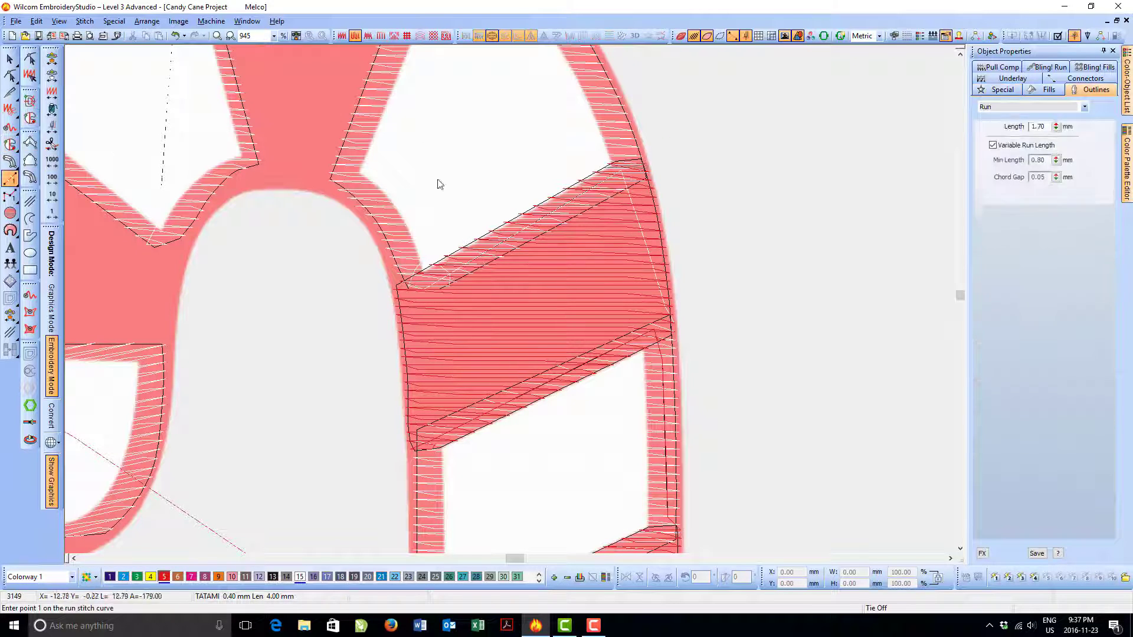
left_click(628, 156)
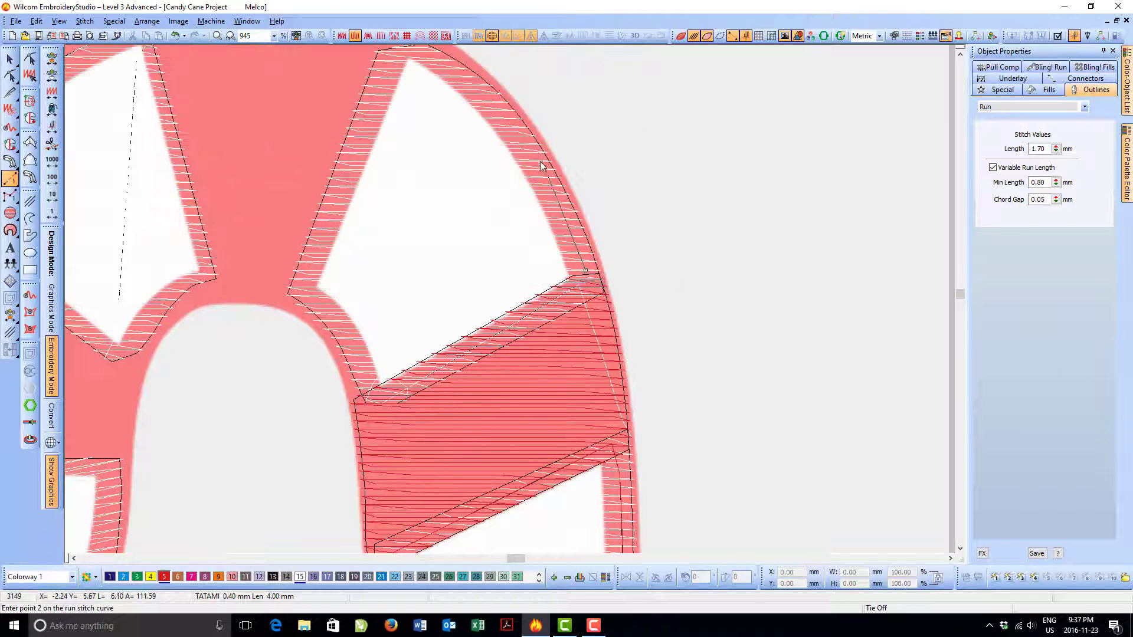
left_click(555, 189)
left_click(500, 105)
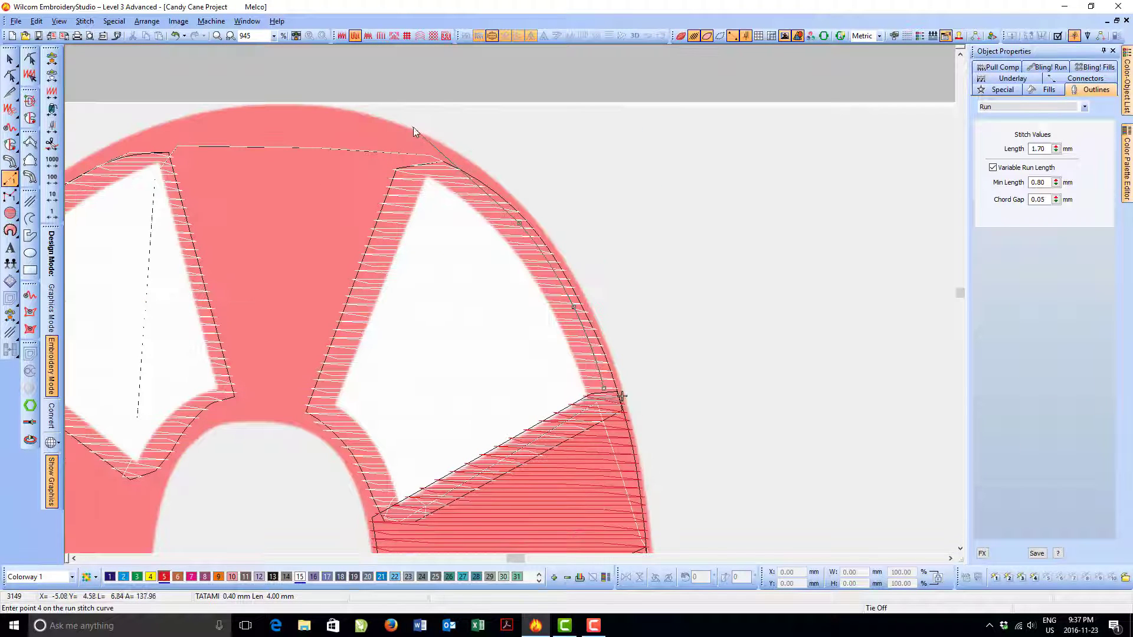
left_click(452, 165)
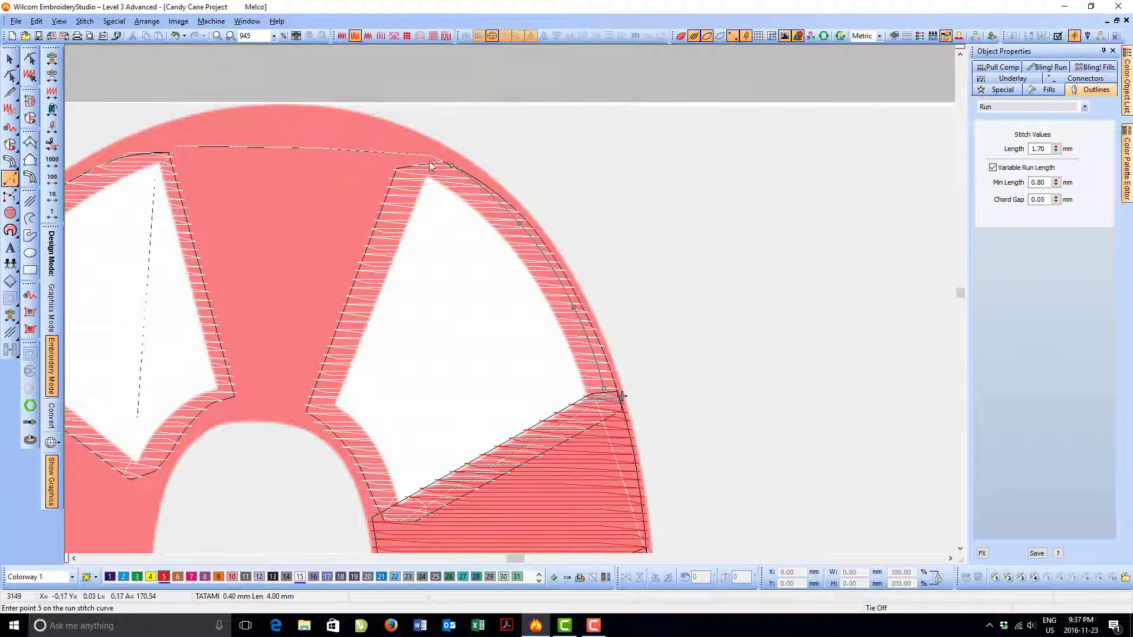
left_click(397, 163)
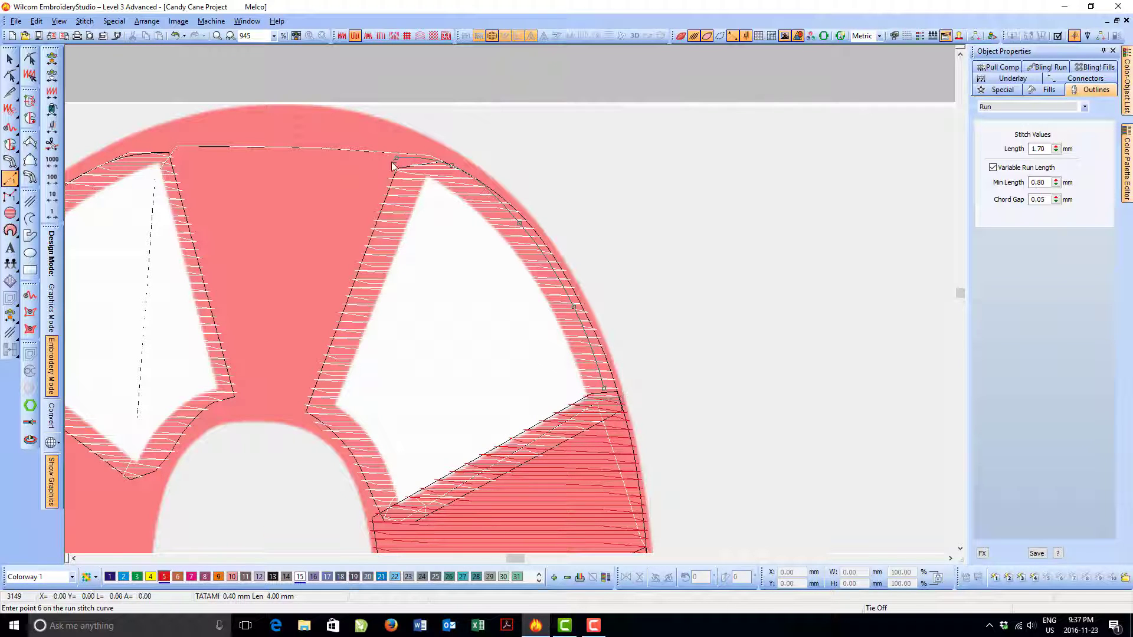
left_click(311, 406)
key("Return")
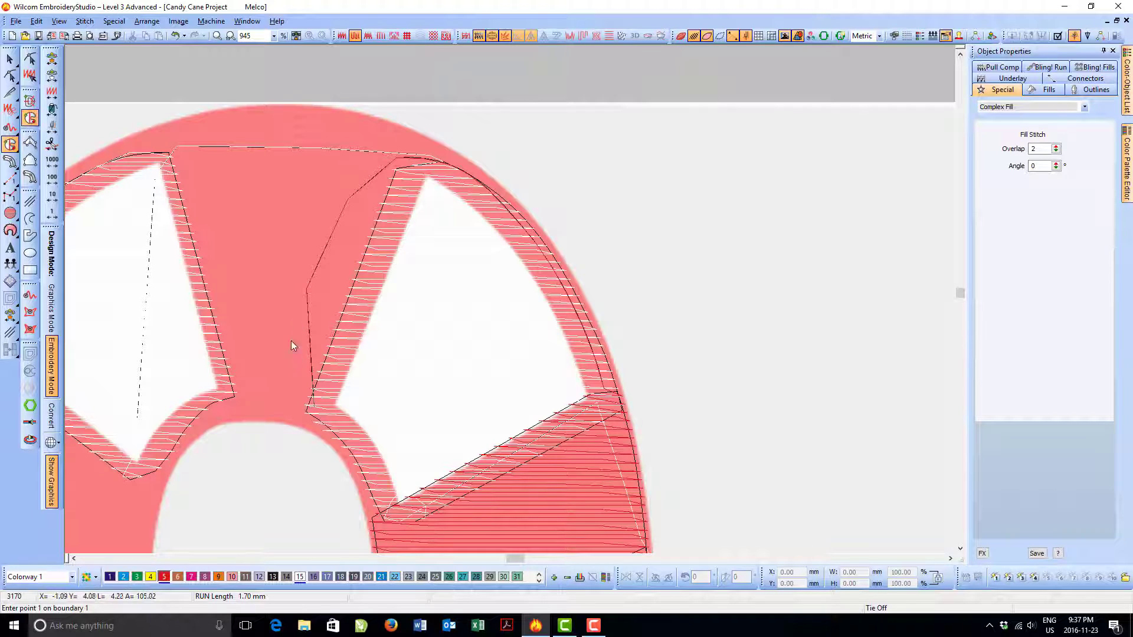
- Digitize a closed Complex Fill boundary around the red stripe at the top of the cane, overlapping the white stripes on both sides
left_click(323, 410)
left_click(337, 404)
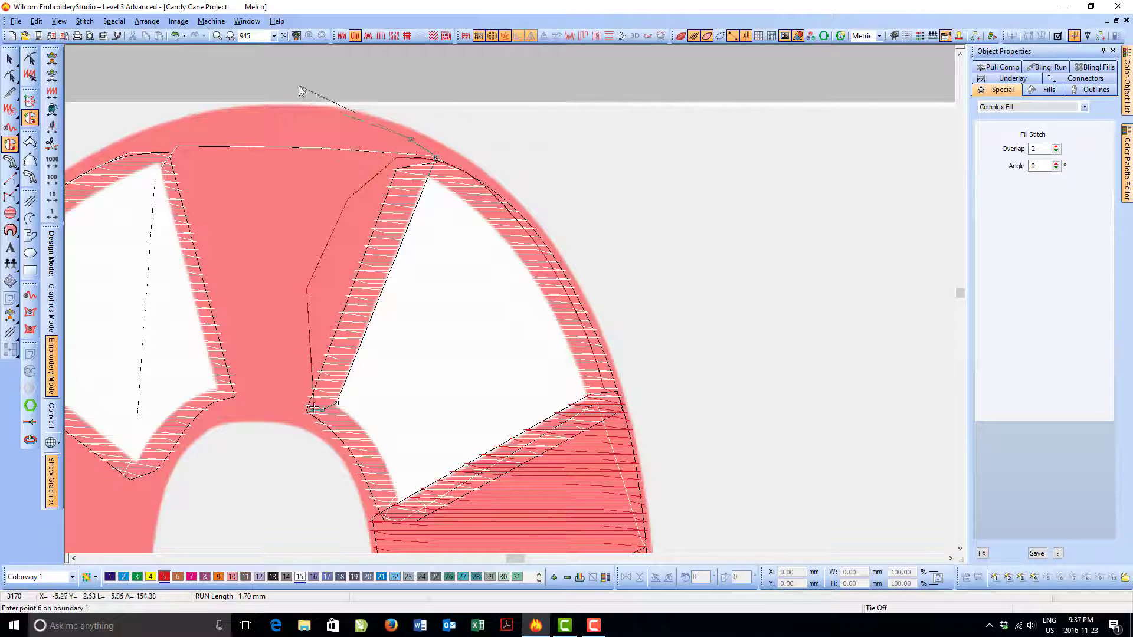
right_click(302, 110)
right_click(199, 117)
right_click(151, 139)
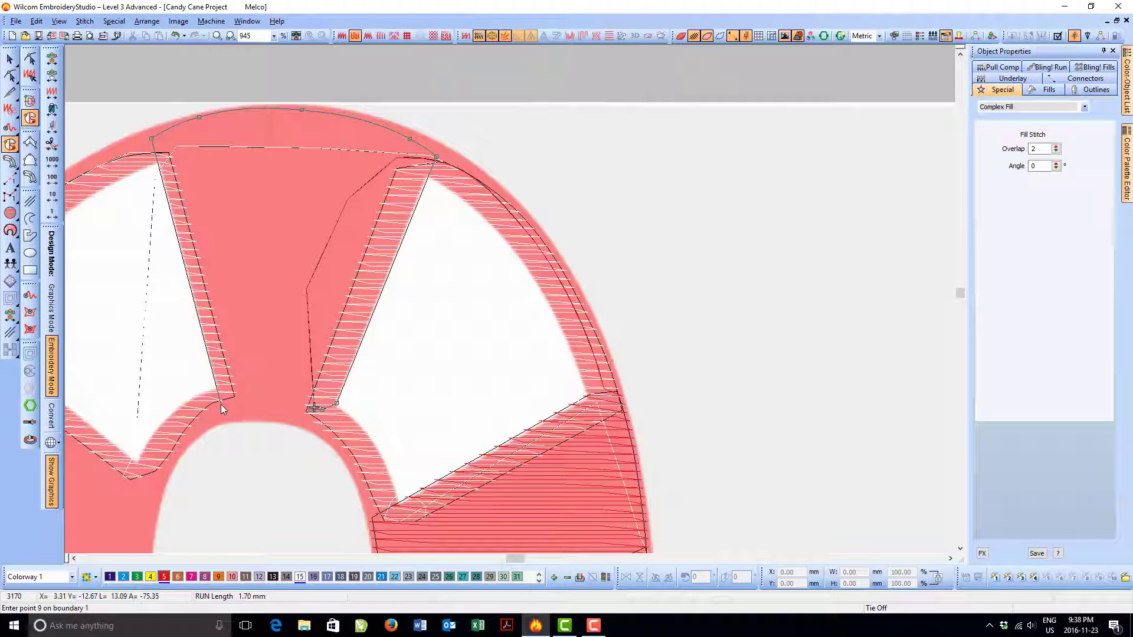
right_click(292, 406)
key("Return")
- Place the top red stripe's entry point at its lower-right corner and exit point at its top edge, with a 0° stitch angle
key("Return")
left_click(324, 421)
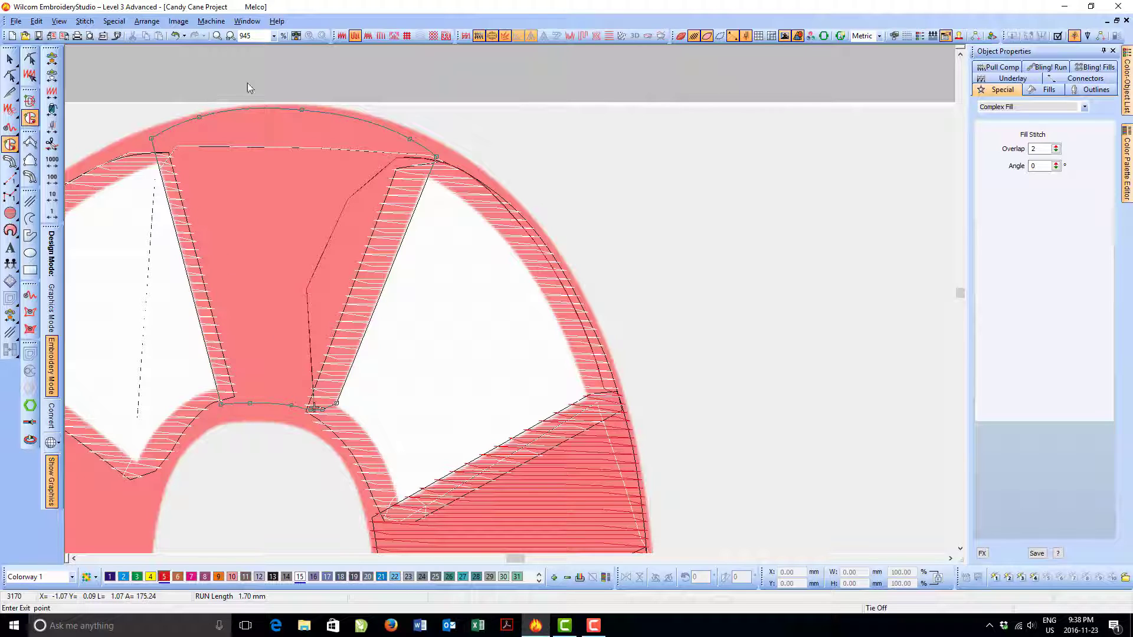
key("Return")
left_click(155, 283)
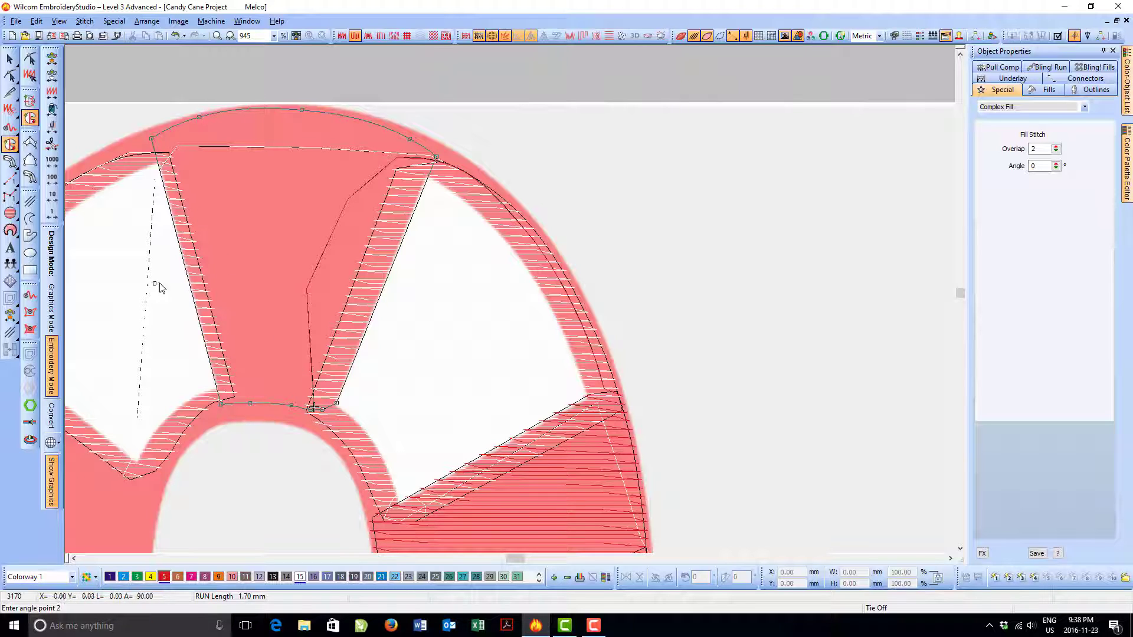
left_click(498, 261)
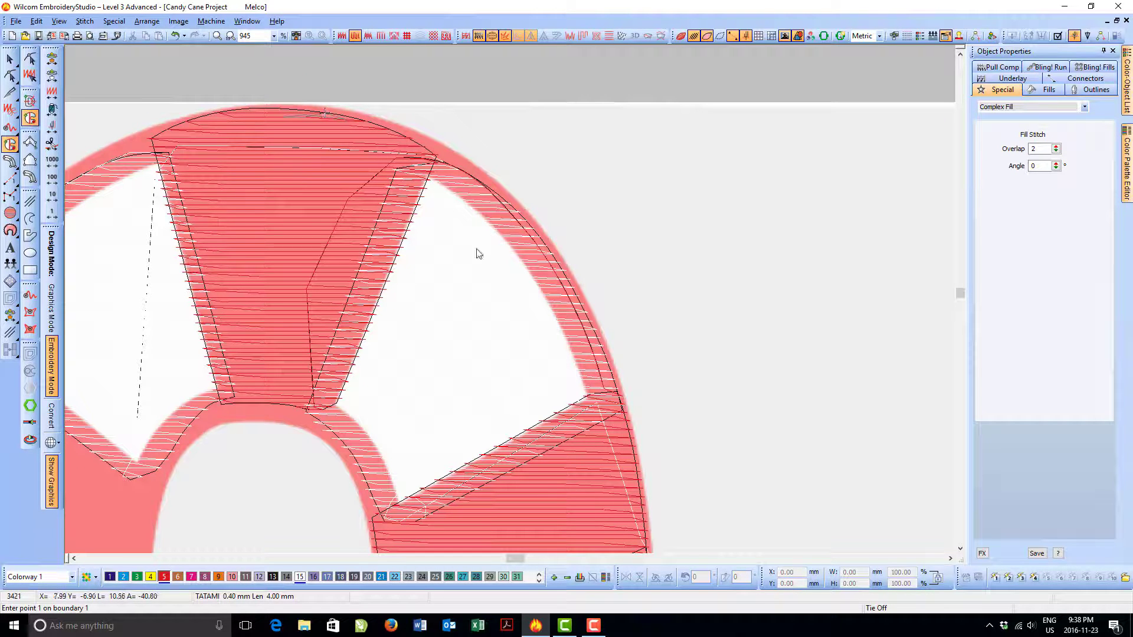
- Reshape the top red stripe by moving the curve nodes of its outer edge slightly inward from the artwork's edge
left_click(10, 76)
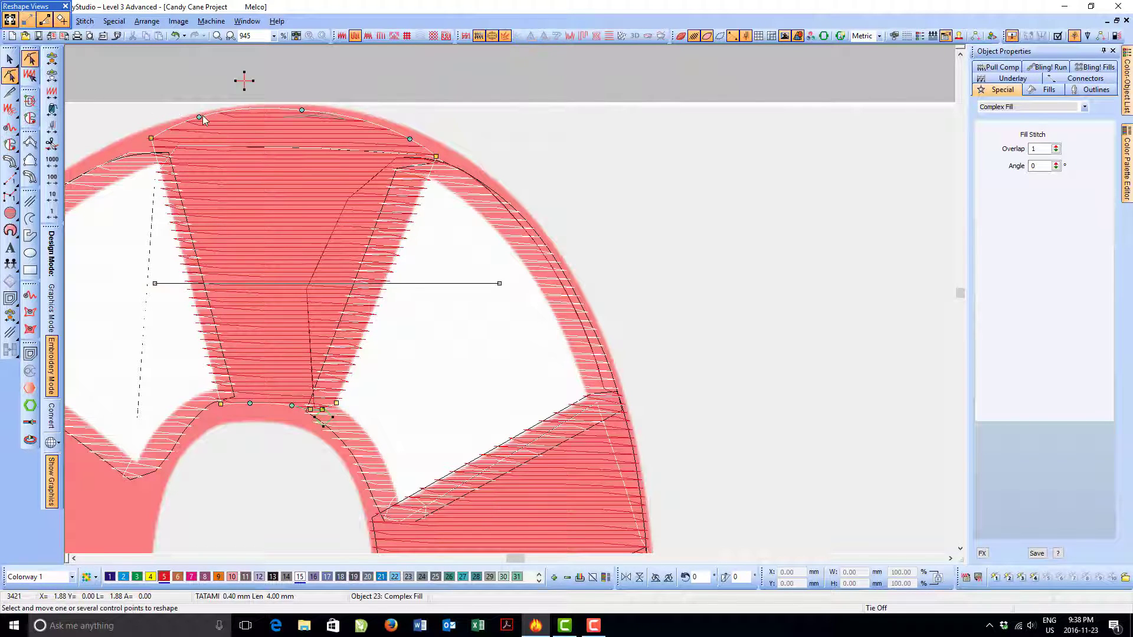
left_click(199, 118)
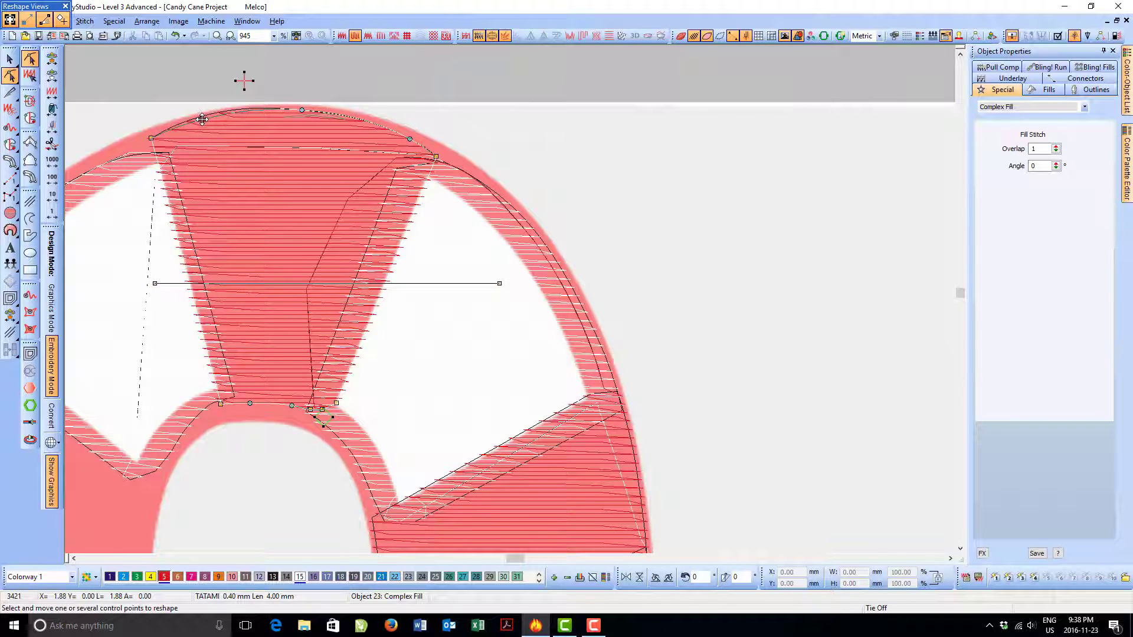
left_click(300, 108)
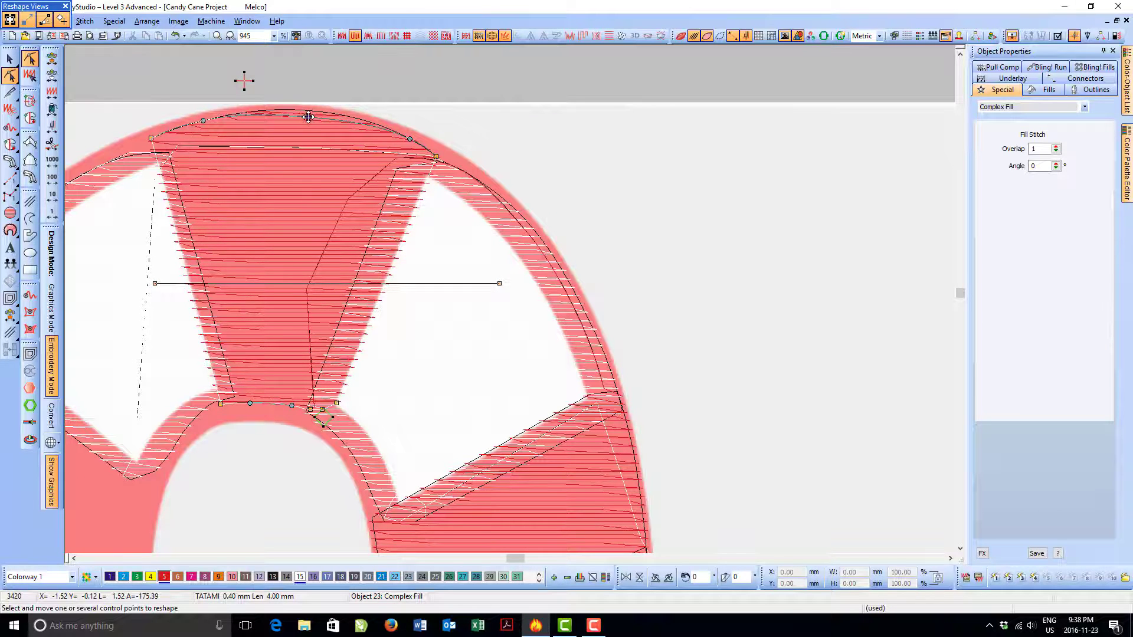
left_click_drag(203, 119, 211, 124)
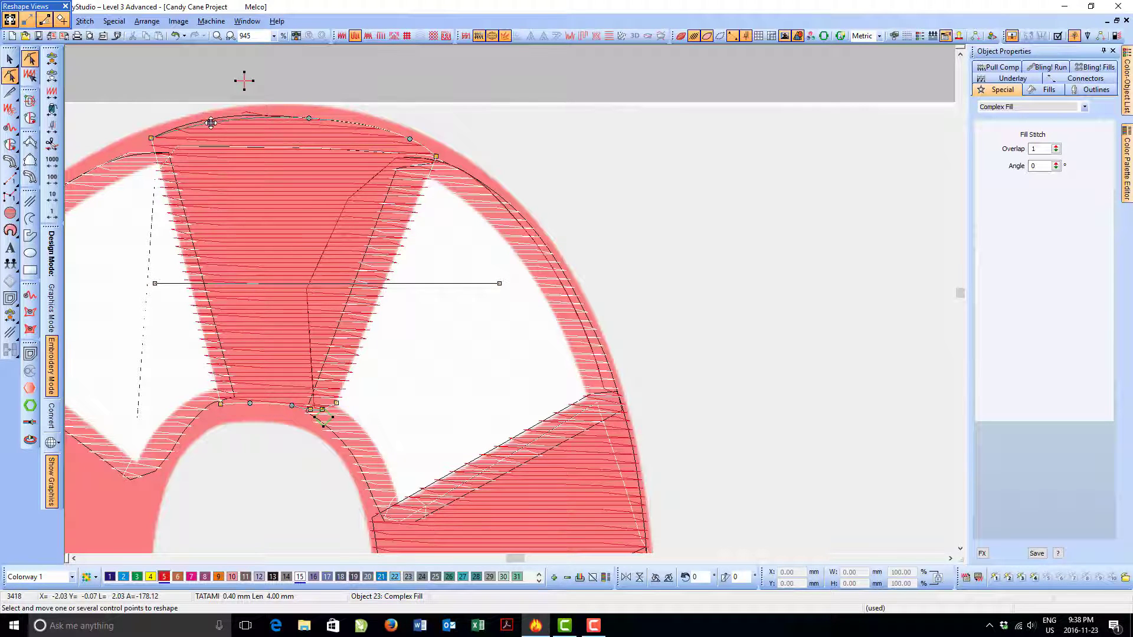
left_click(407, 140)
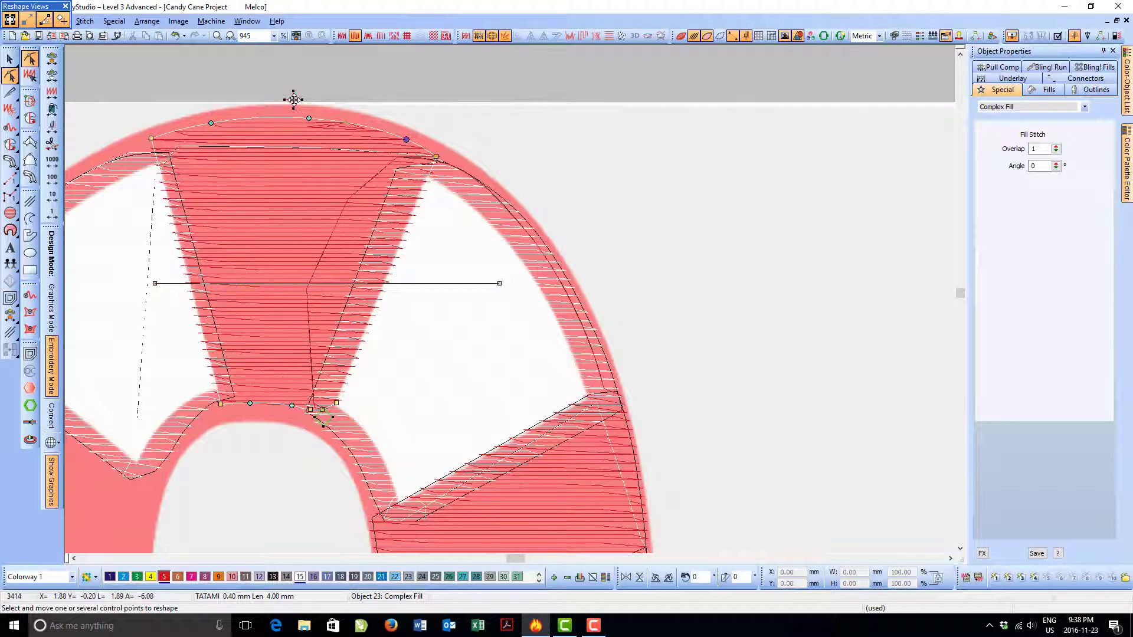
key("Escape")
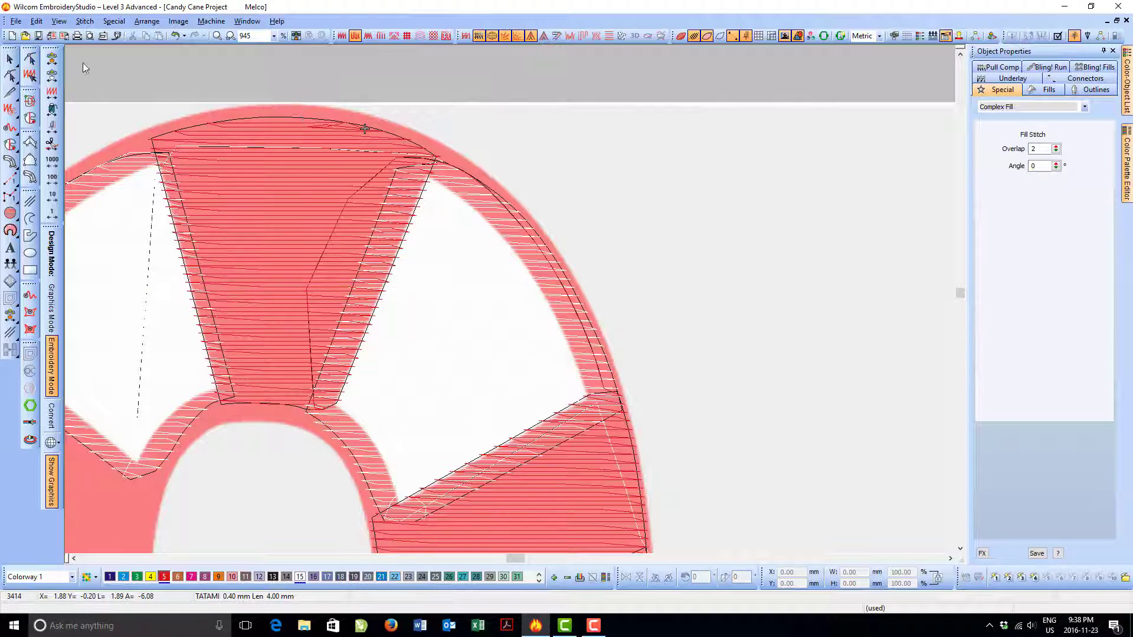
- Digitize a connecting run from the top red stripe's outer edge along the left white stripe's outer side to its lower-left corner
left_click(10, 179)
left_click(355, 122)
left_click(294, 115)
left_click(211, 121)
left_click(140, 144)
left_click(255, 263)
left_click(195, 323)
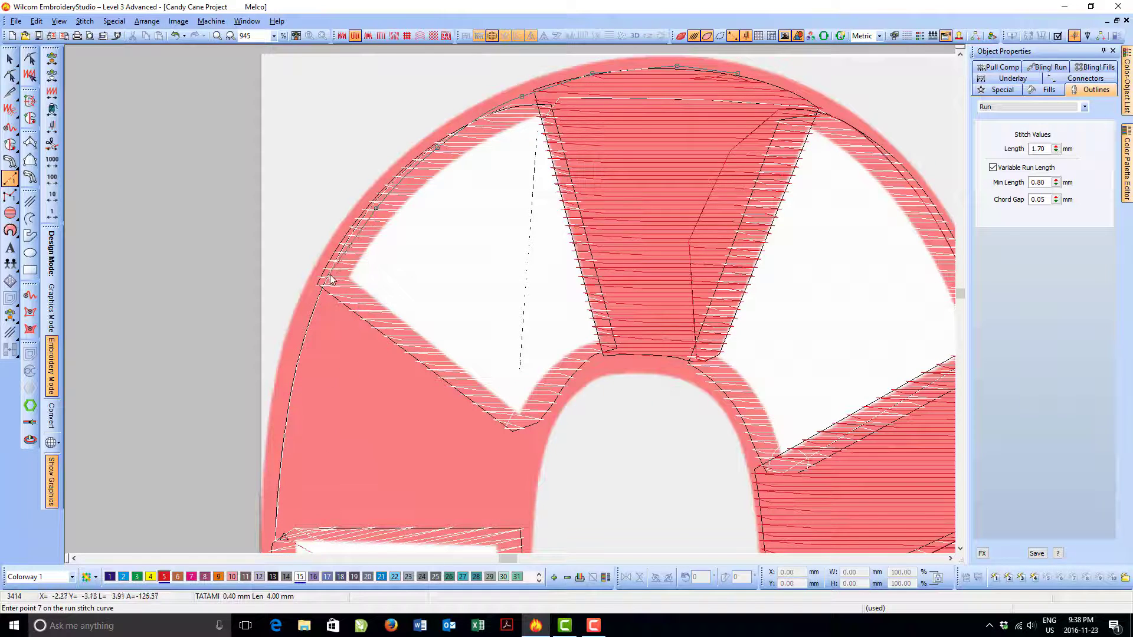
left_click(340, 257)
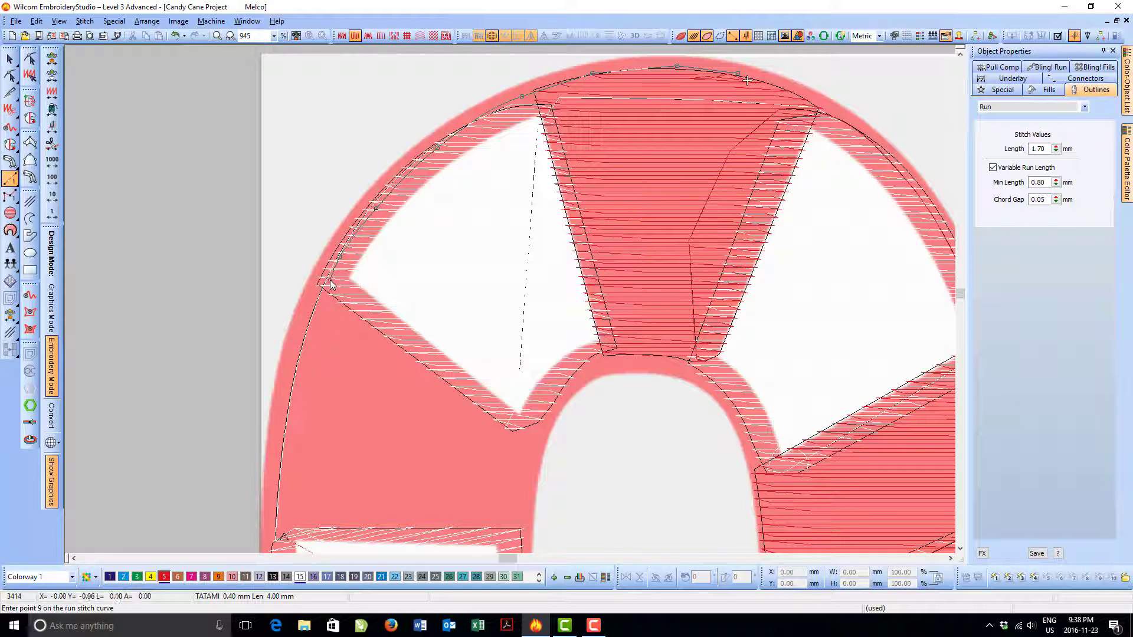
key("Return")
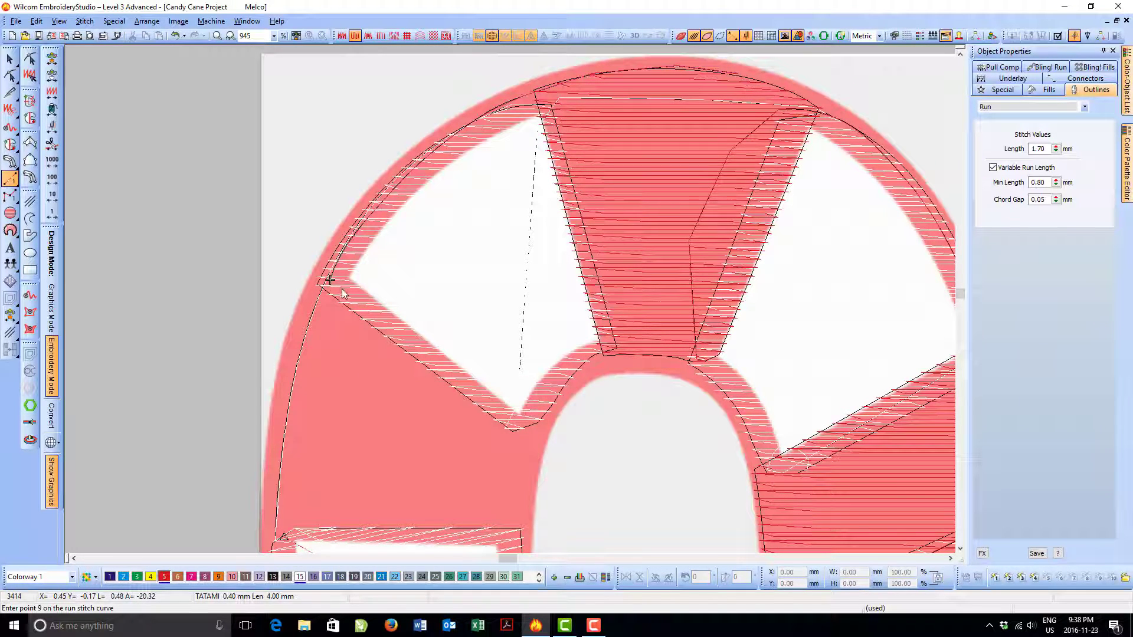
- Digitize a closed Complex Fill boundary around the red stripe on the cane's left side, overlapping the white stripes above and below
left_click(29, 118)
left_click(316, 284)
left_click(281, 381)
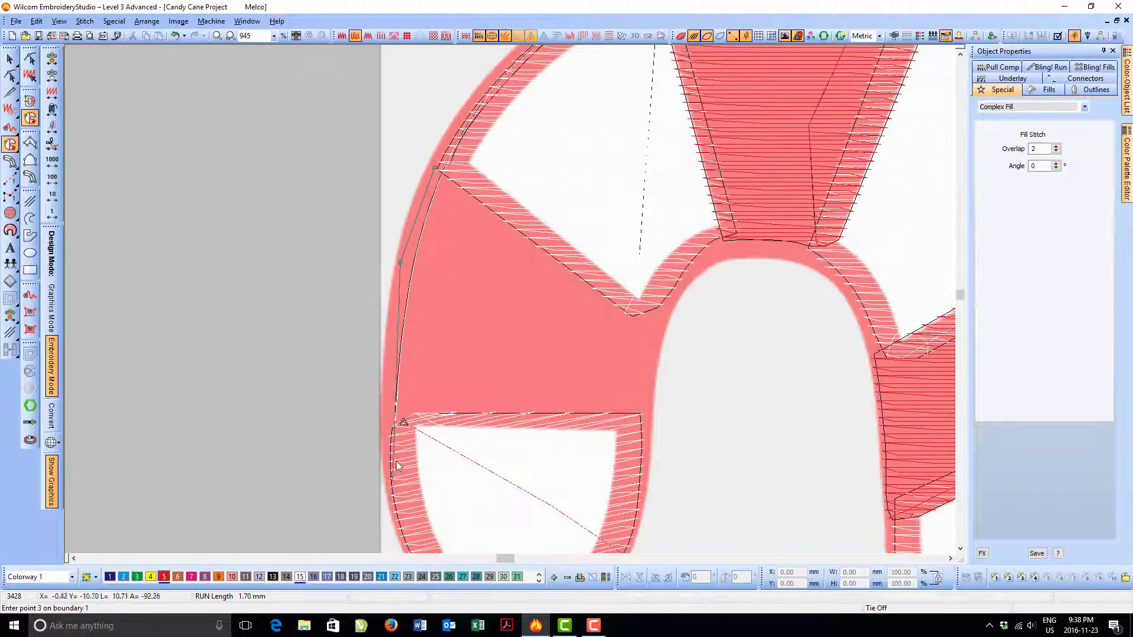
left_click(390, 422)
left_click(431, 427)
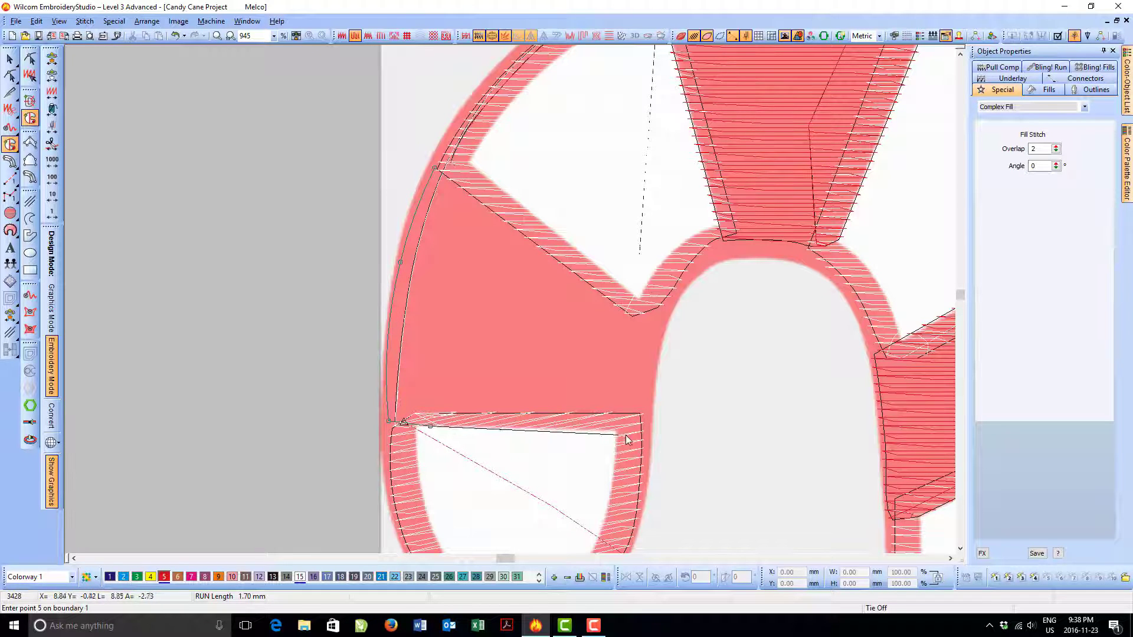
left_click(642, 431)
left_click(645, 417)
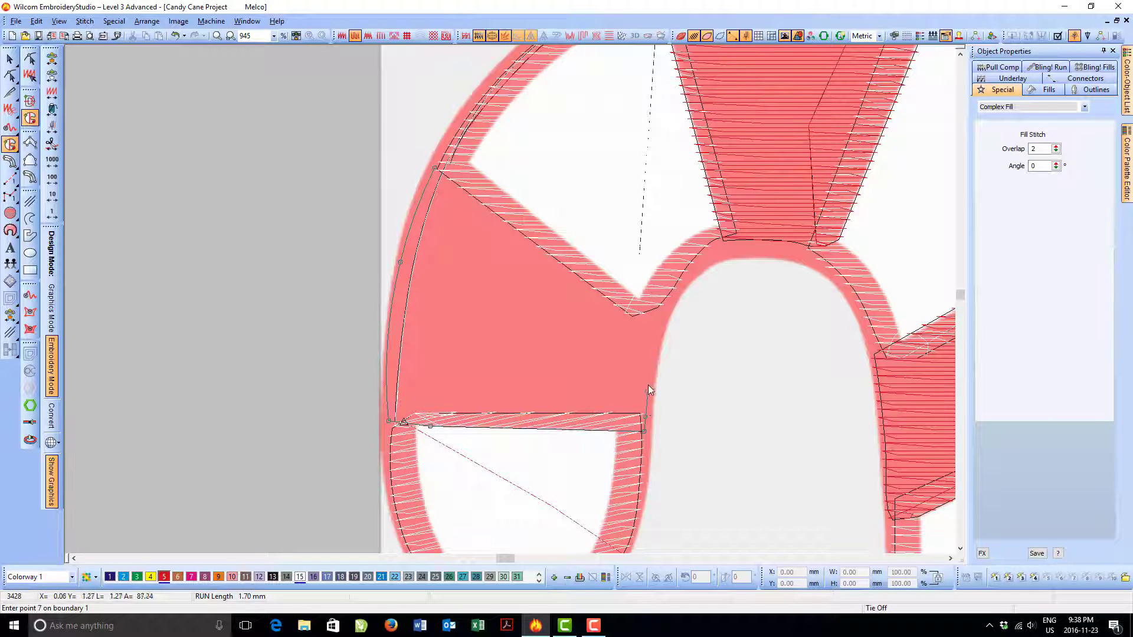
left_click(654, 317)
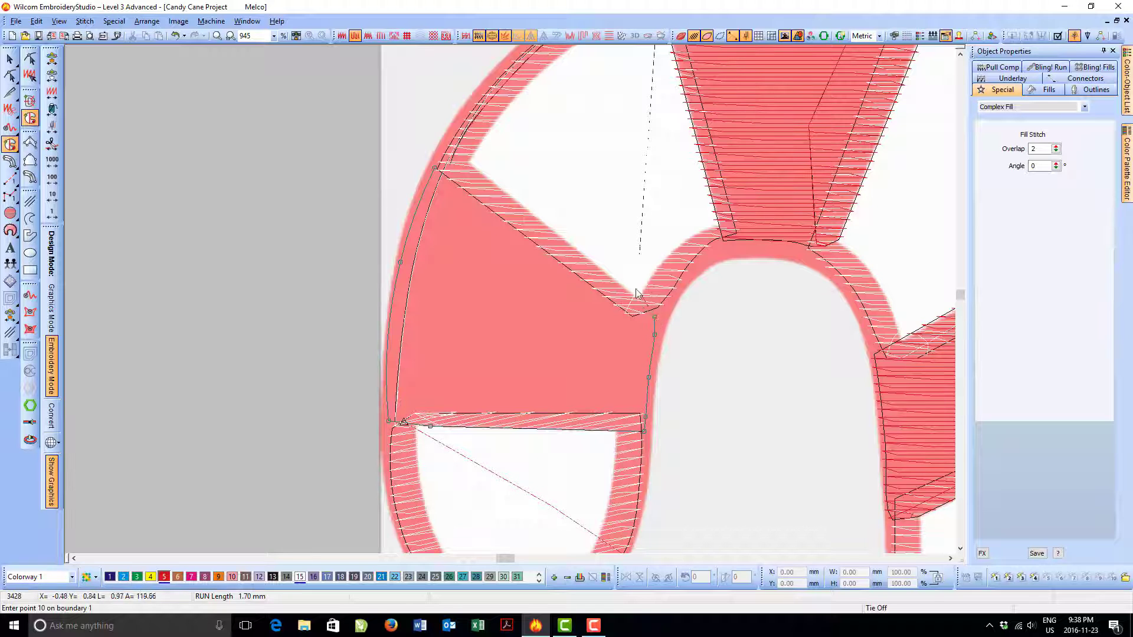
left_click(468, 163)
left_click(441, 160)
key("Return")
- Set the left red stripe's entry point at its upper-left corner and exit point at its lower-left corner, with a 162° stitch angle
key("Return")
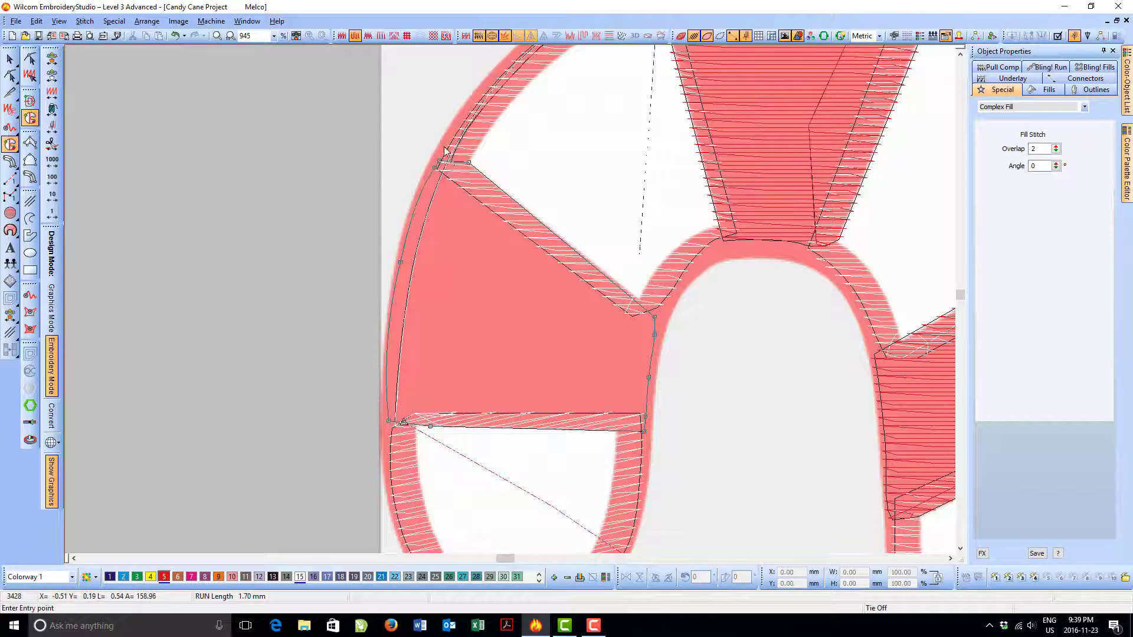
key("Return")
key("Return")
left_click(639, 472)
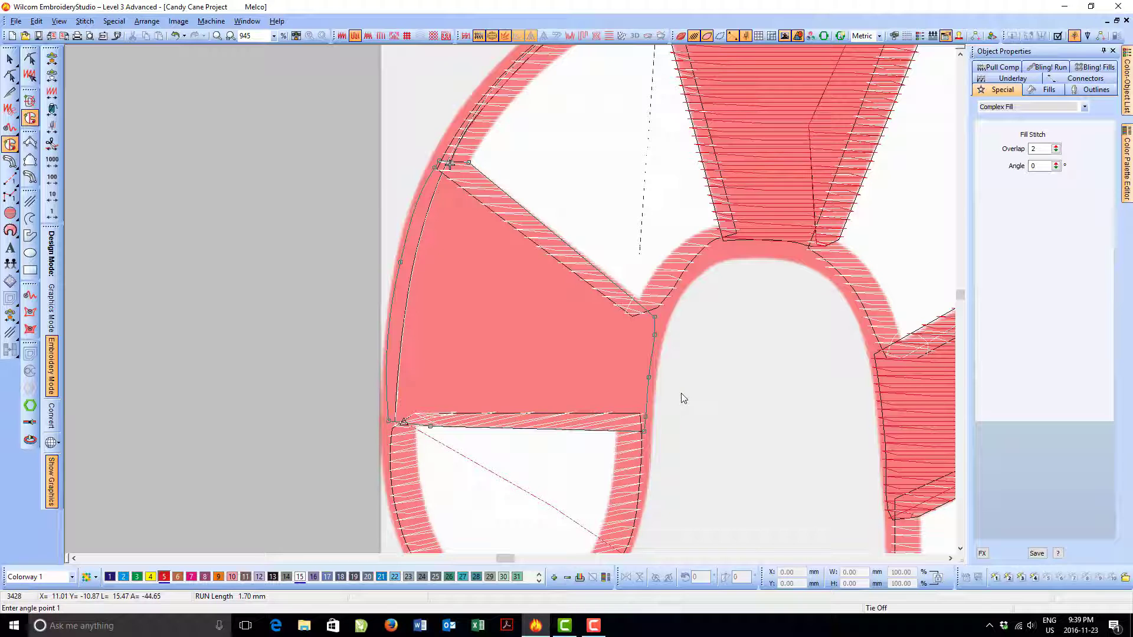
left_click(691, 380)
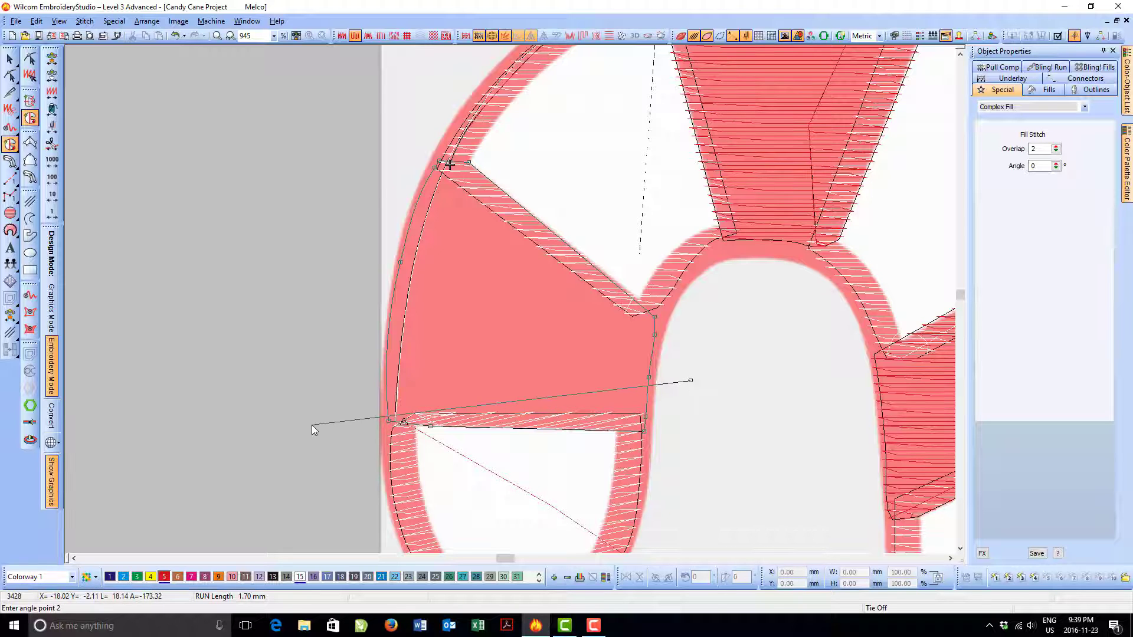
left_click(368, 280)
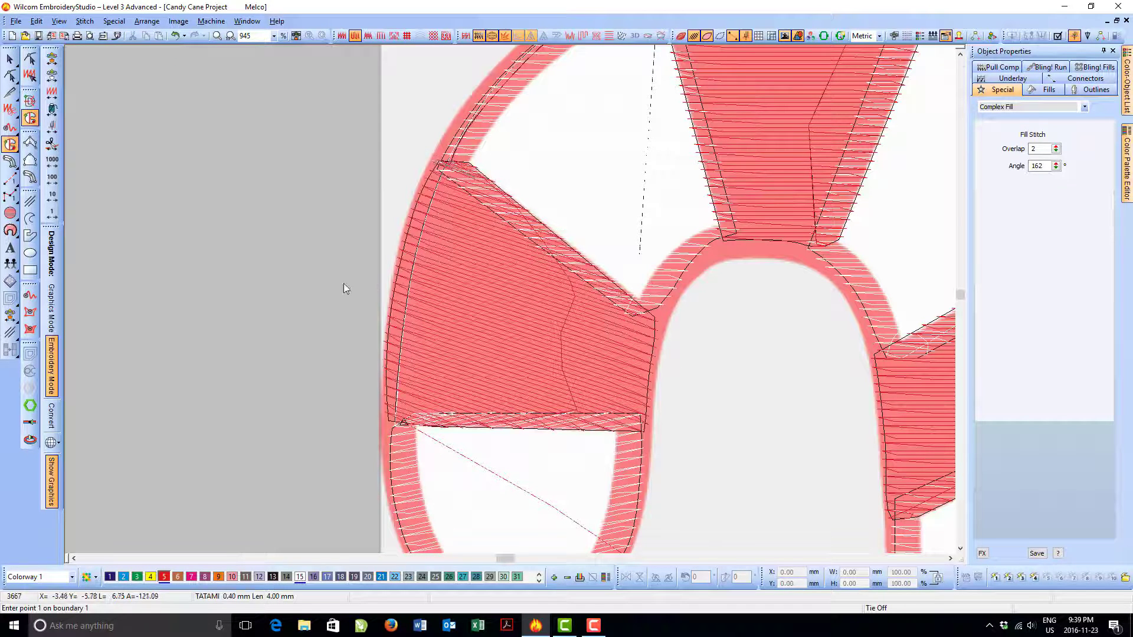
- Reshape the left red stripe's outer edge by moving its middle node and tidying the nodes at its upper-left corner
left_click(10, 75)
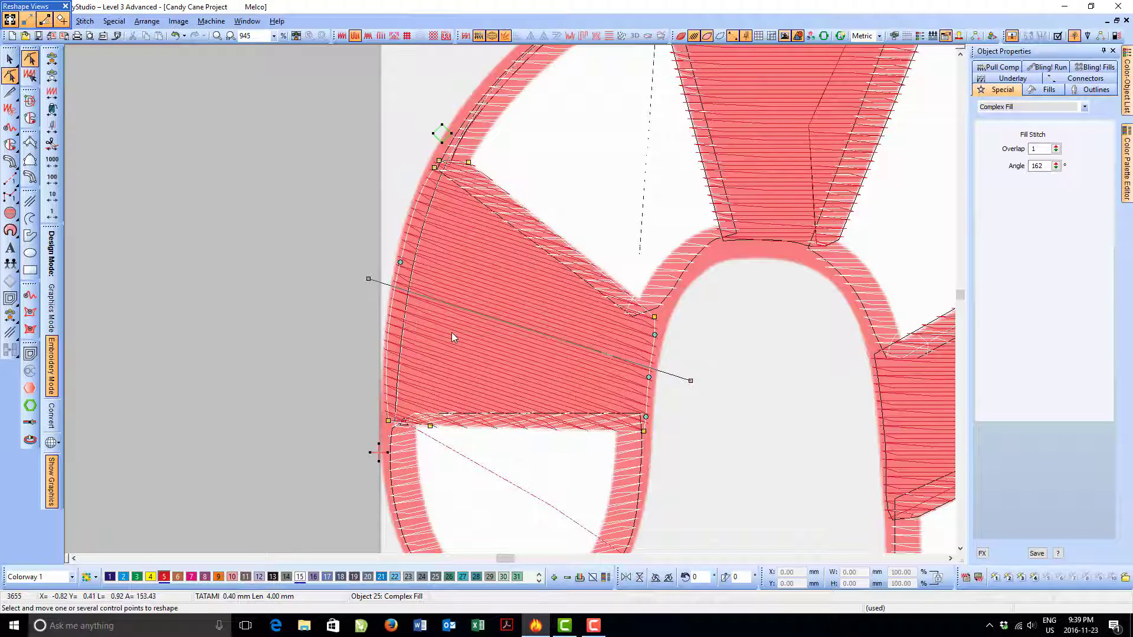
left_click(400, 261)
left_click(438, 161)
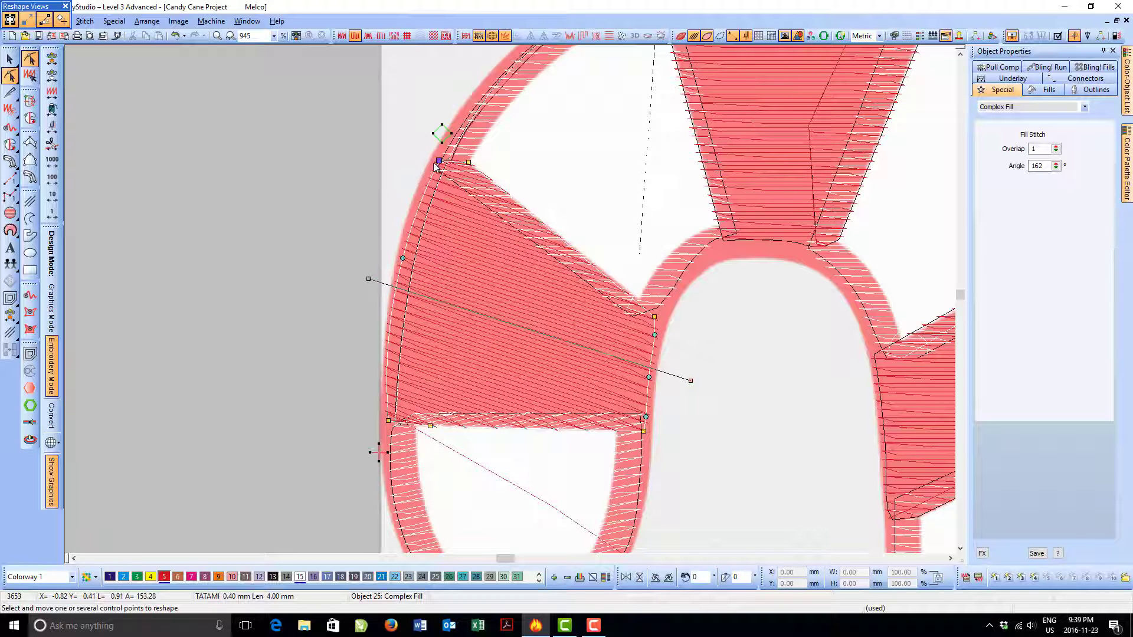
left_click_drag(439, 160, 437, 160)
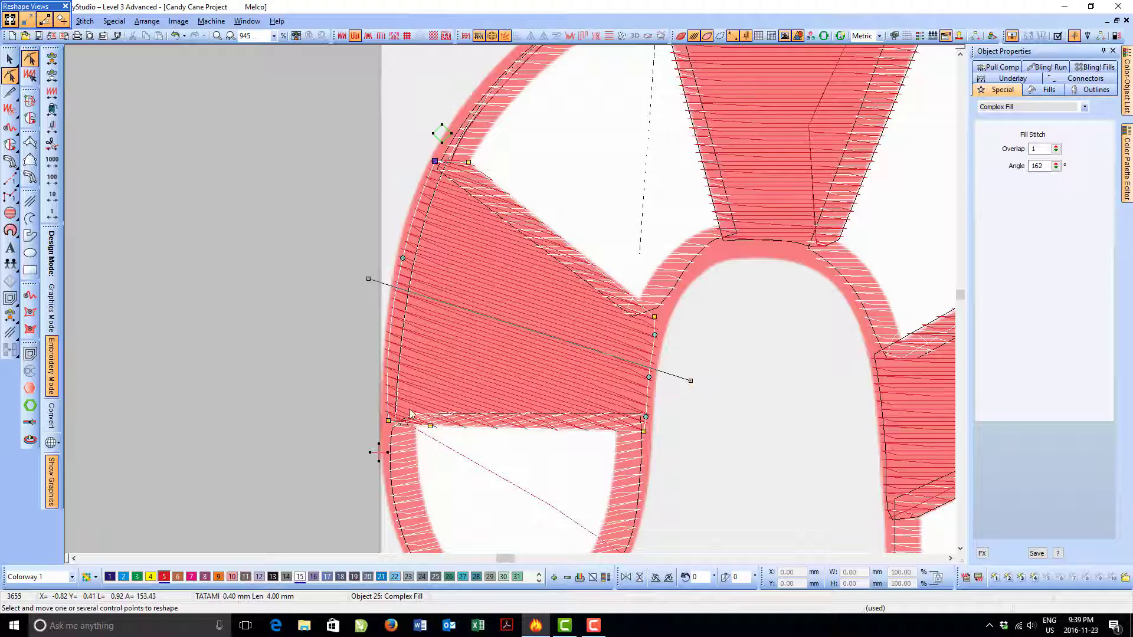
key("Escape")
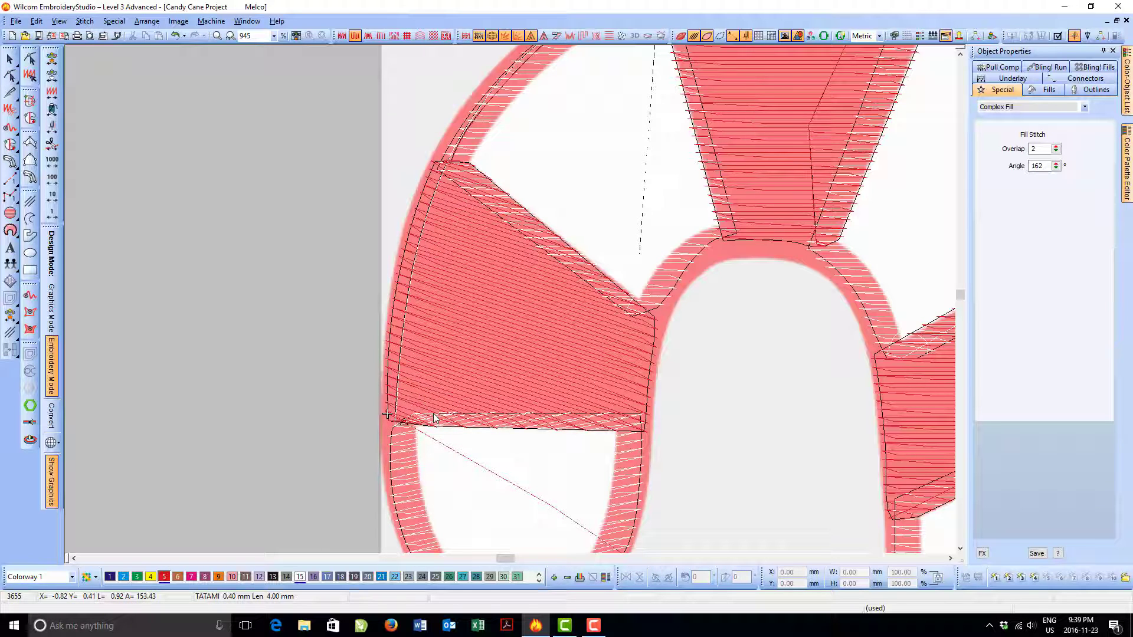
- Digitize a connecting run from the left red stripe's lower-left corner around the hook's white tip and along the cane's inner edge to the bottom red stripe
key("shift+z")
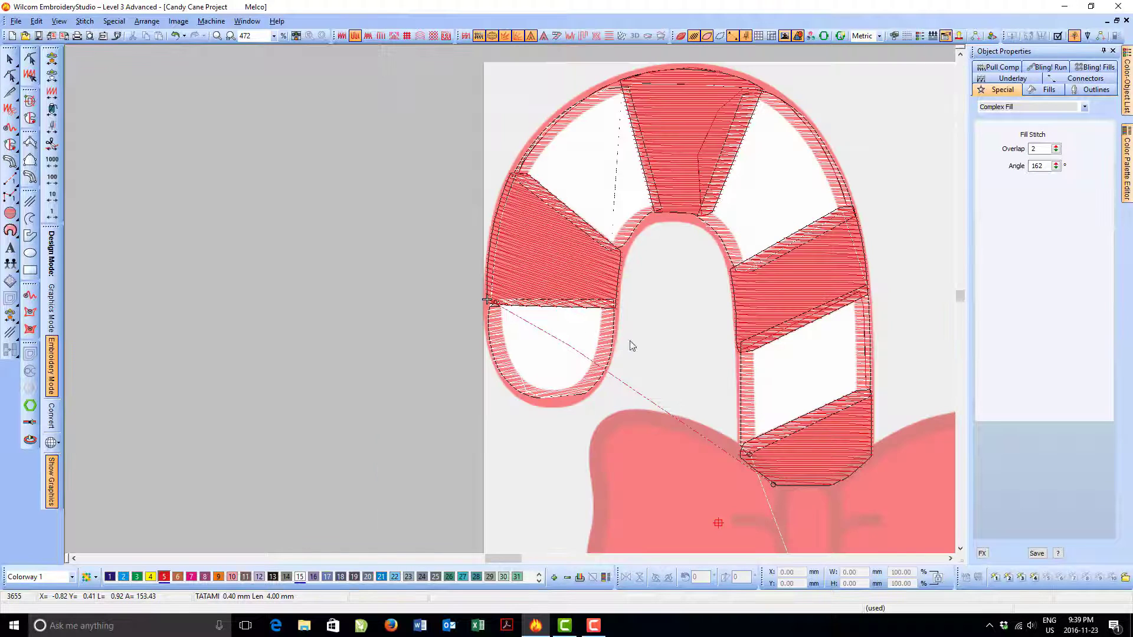
left_click(10, 178)
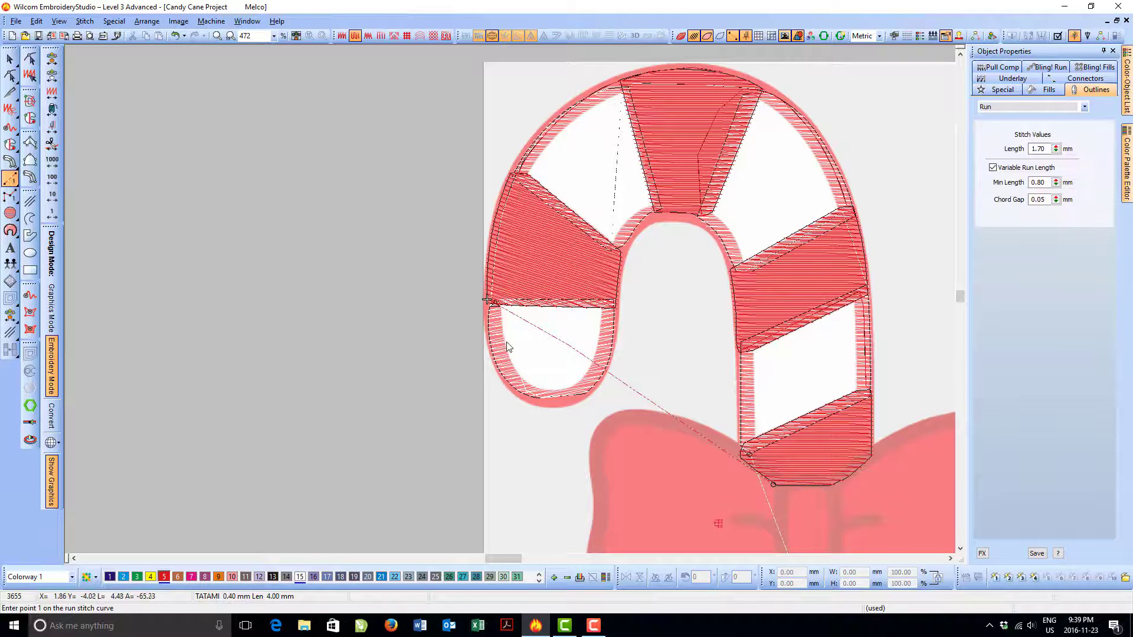
left_click(488, 301)
left_click(494, 336)
left_click(500, 360)
left_click(536, 398)
left_click(590, 387)
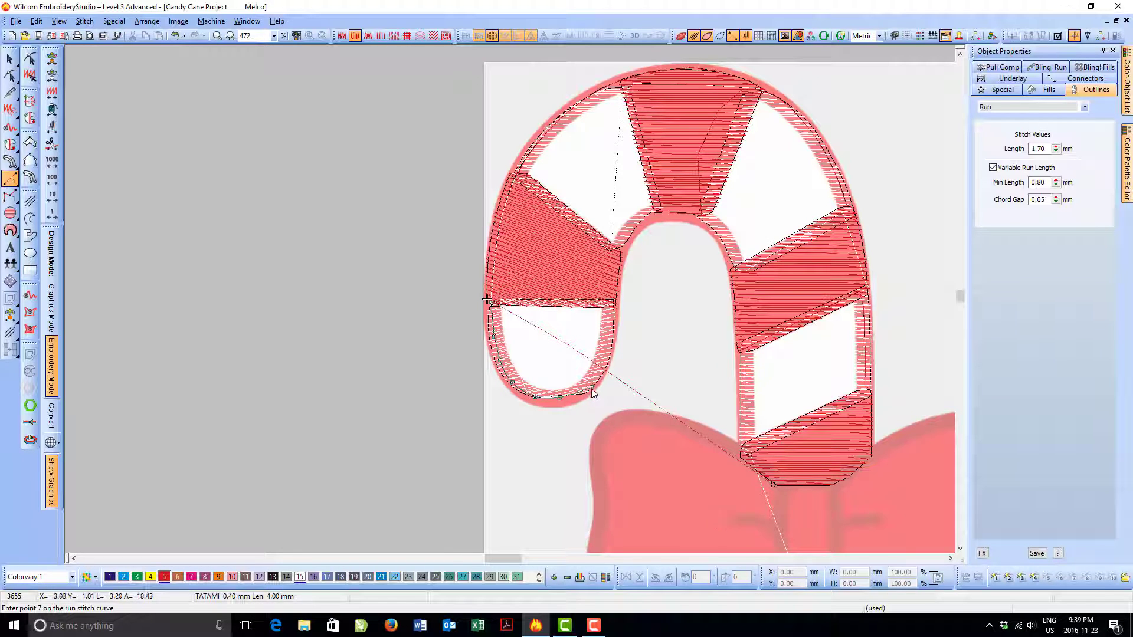
left_click(610, 332)
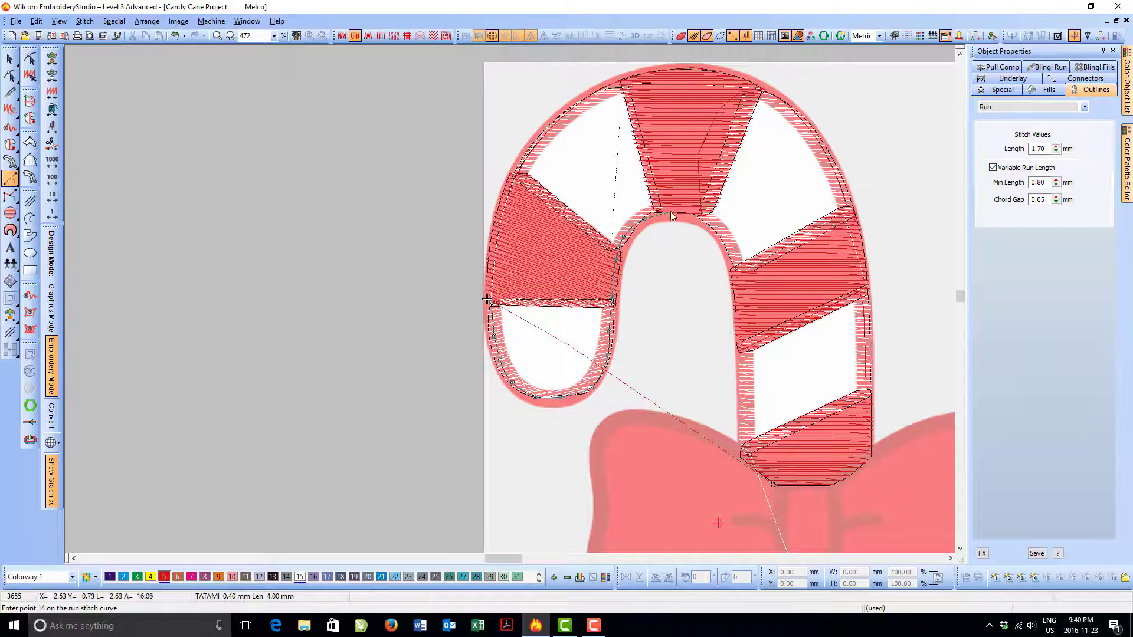
left_click(701, 220)
left_click(728, 245)
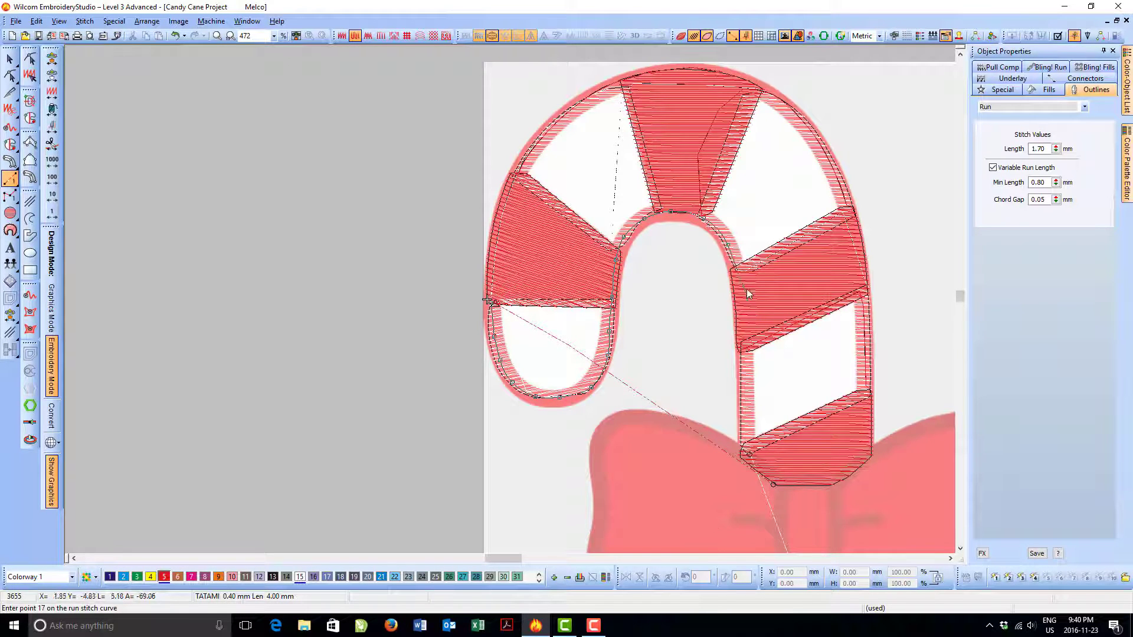
left_click(742, 276)
left_click(745, 353)
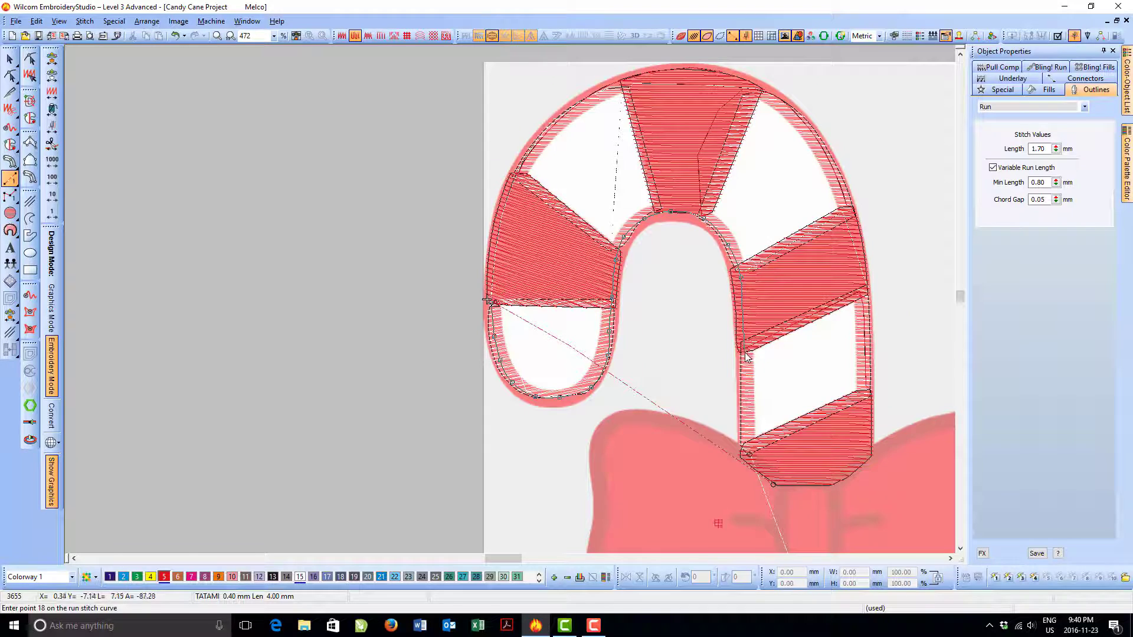
left_click(751, 462)
key("Return")
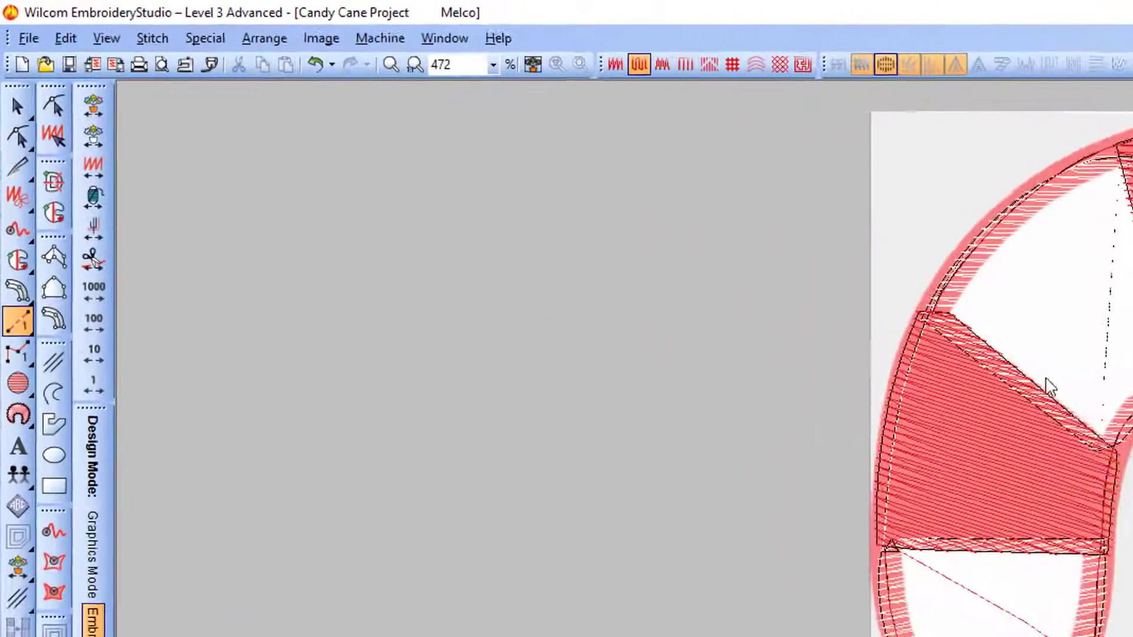
- Choose the Input A column digitizing tool and set its fill type to Satin
left_click(56, 268)
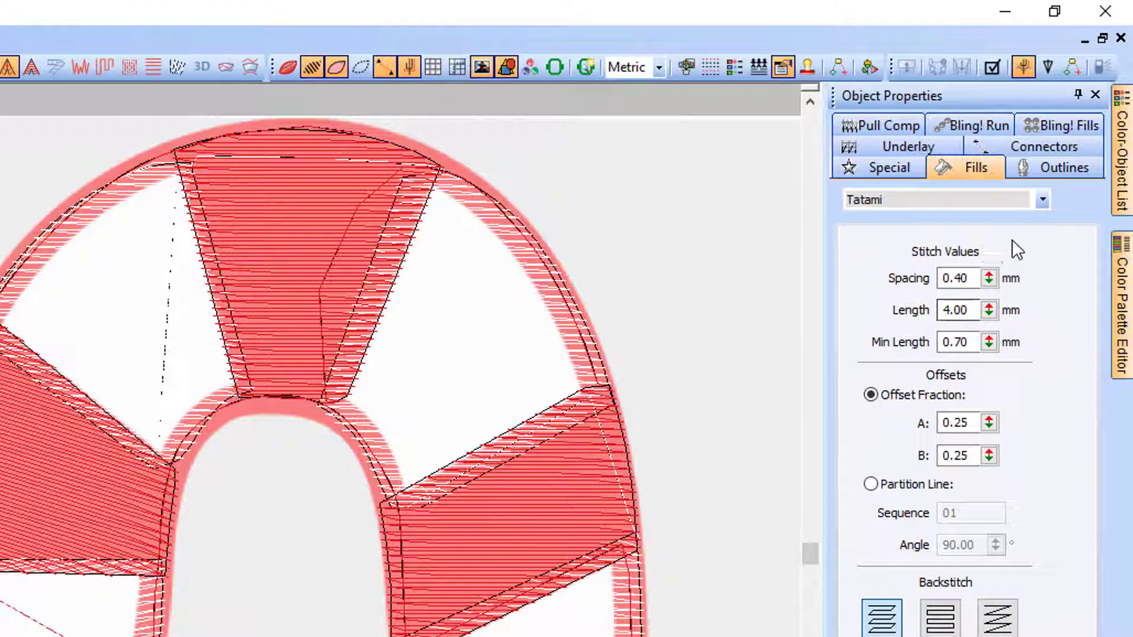
left_click(1043, 199)
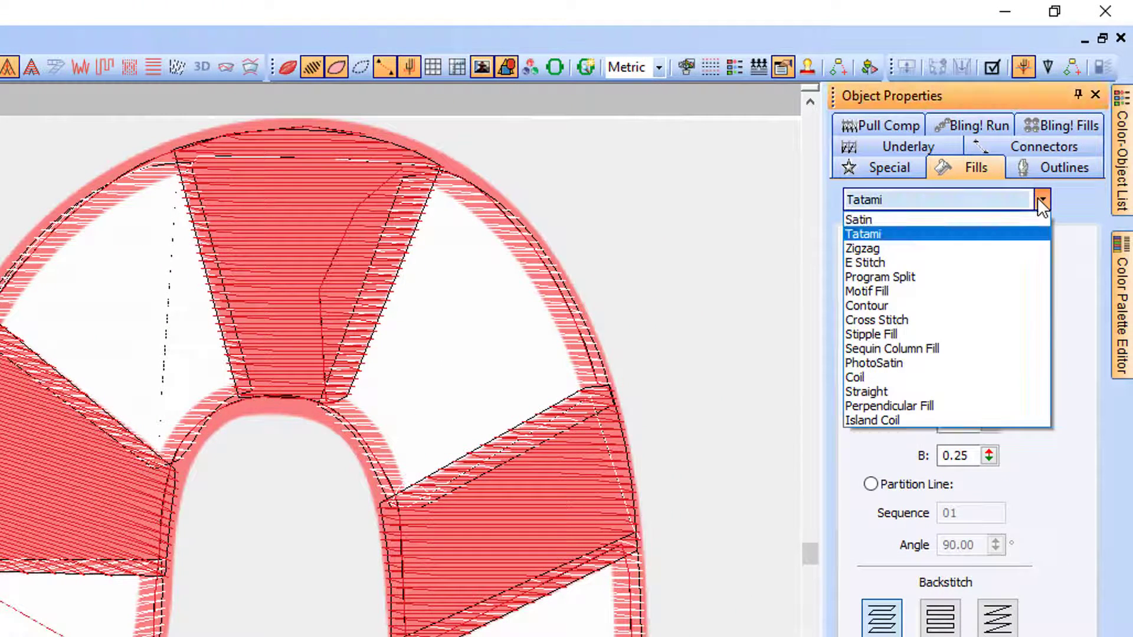
left_click(980, 217)
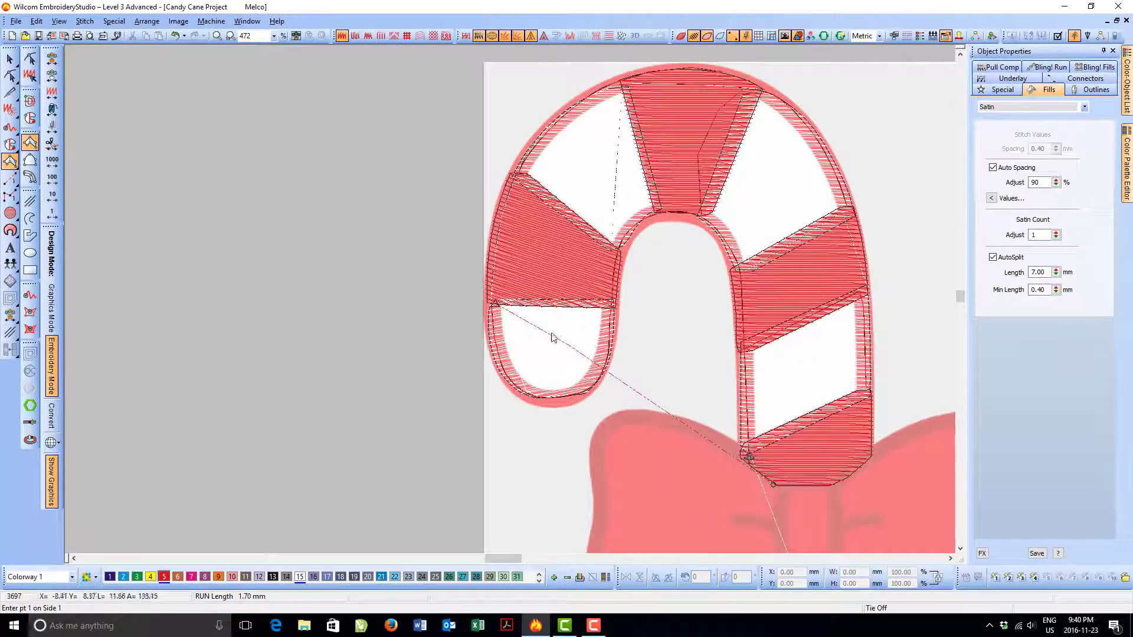
- Begin the satin border beside the bow and plot paired points, about 1.8 mm wide, up the stem's inner edge to the inner arch
key("b")
left_click_drag(653, 280, 909, 508)
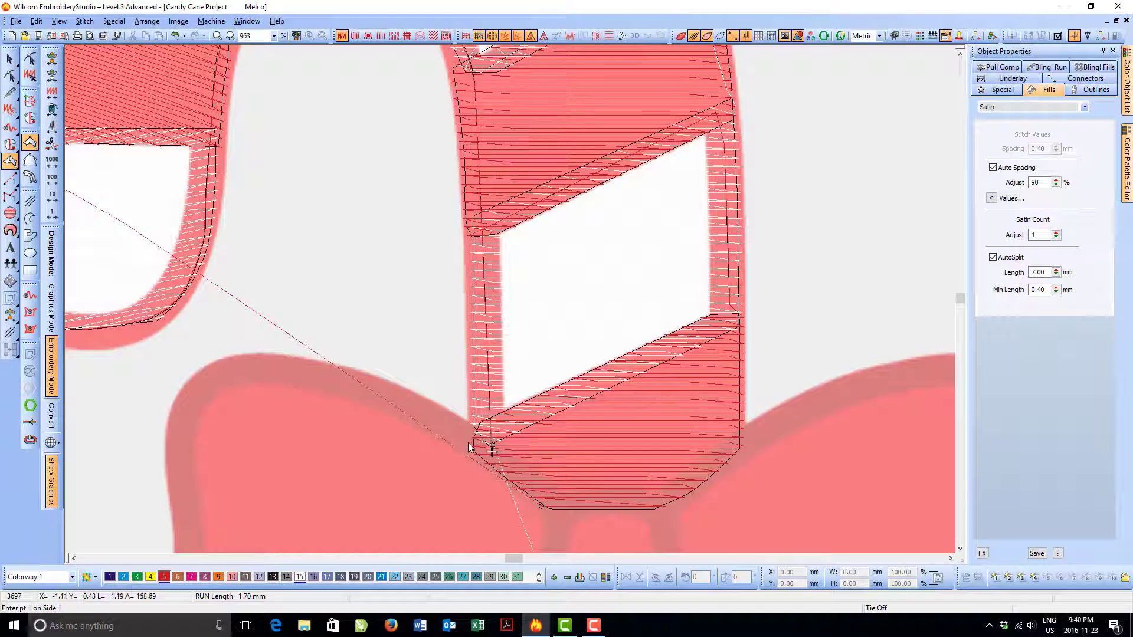
left_click(500, 458)
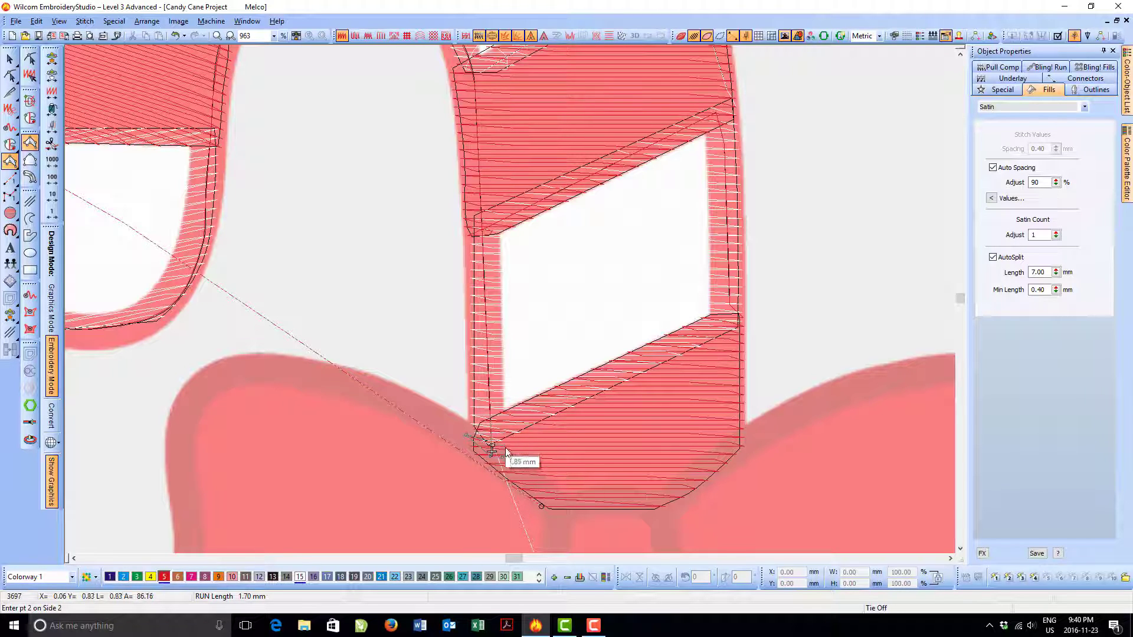
left_click(484, 462)
left_click(507, 433)
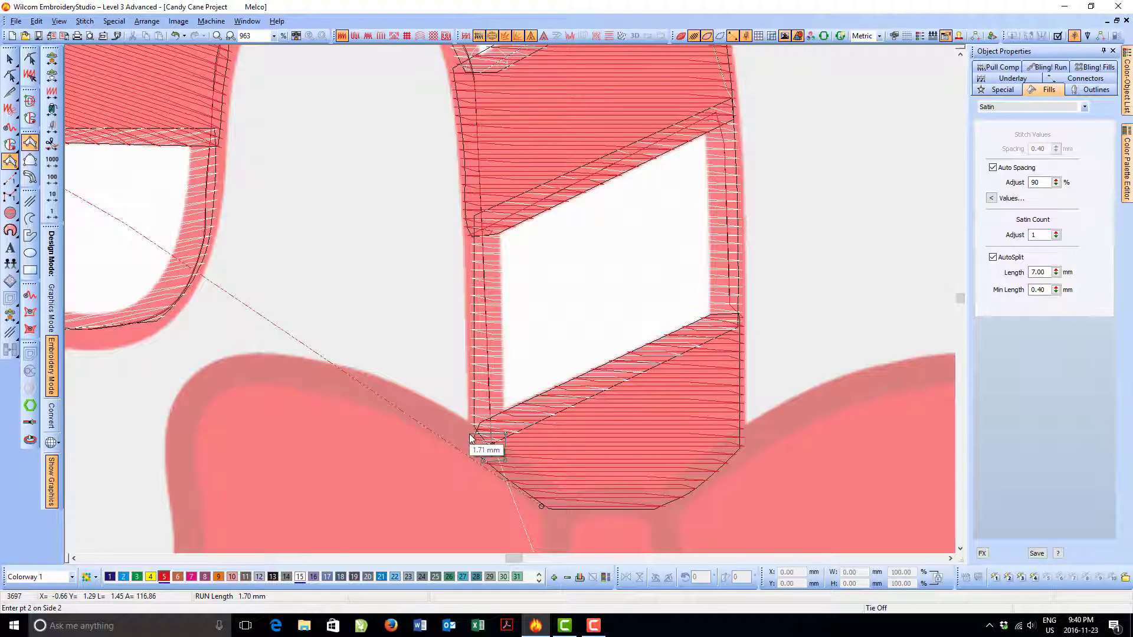
left_click(471, 437)
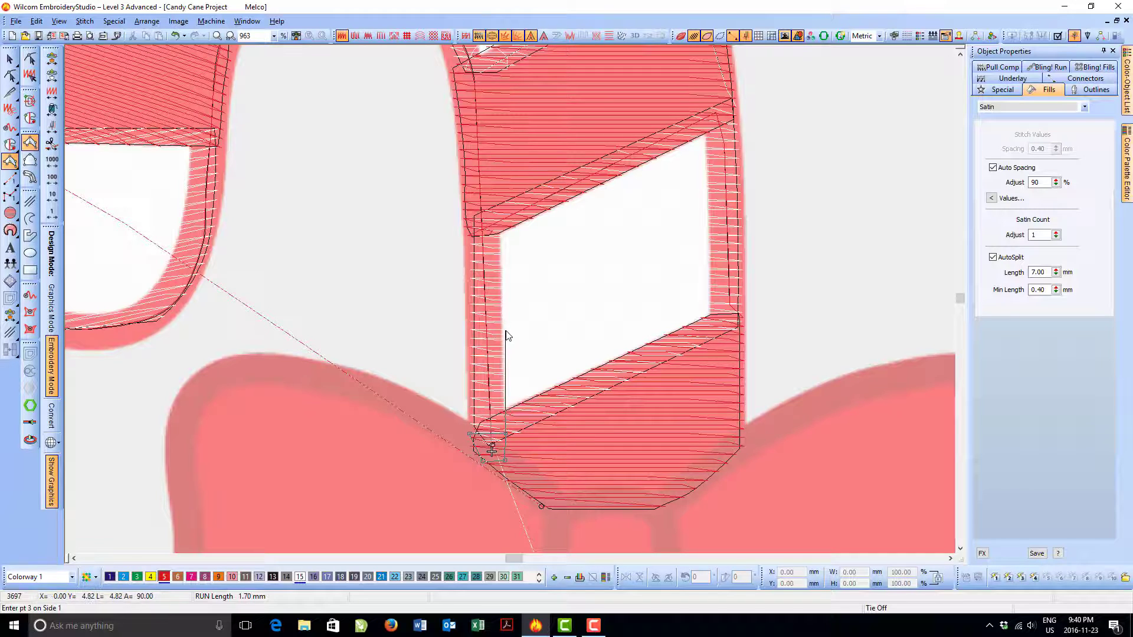
left_click(501, 234)
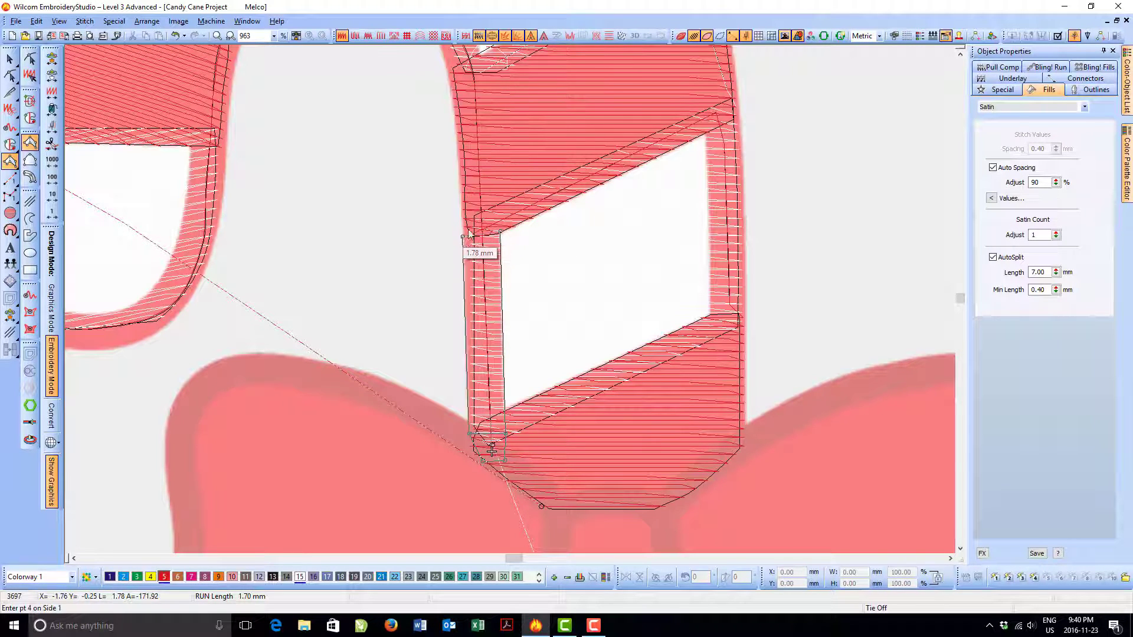
scroll(468, 95, "up", 2)
left_click(499, 171)
left_click(452, 83)
left_click(431, 110)
scroll(448, 177, "up", 2)
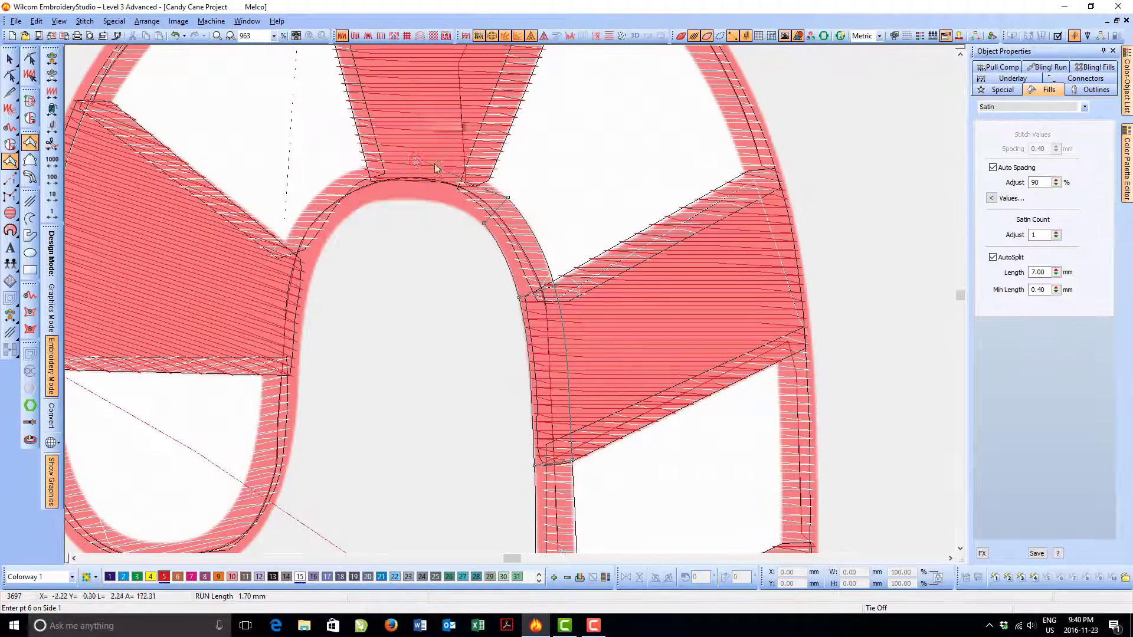
- Continue the satin border with paired points over the inner arch to the middle of the left red stripe's inner edge
left_click(407, 164)
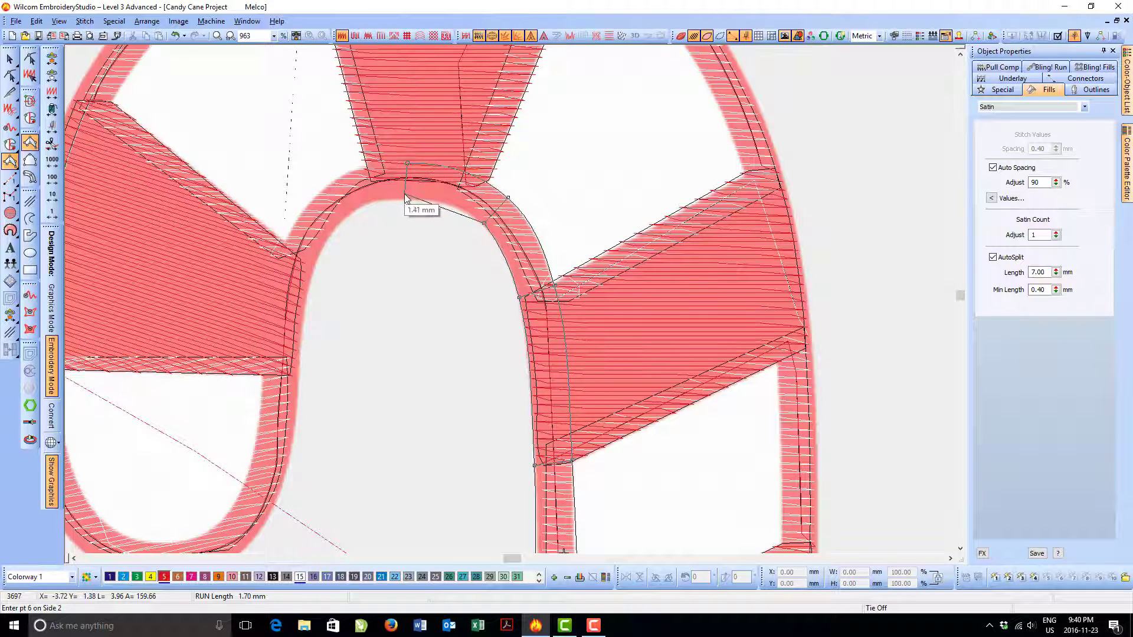
left_click(332, 183)
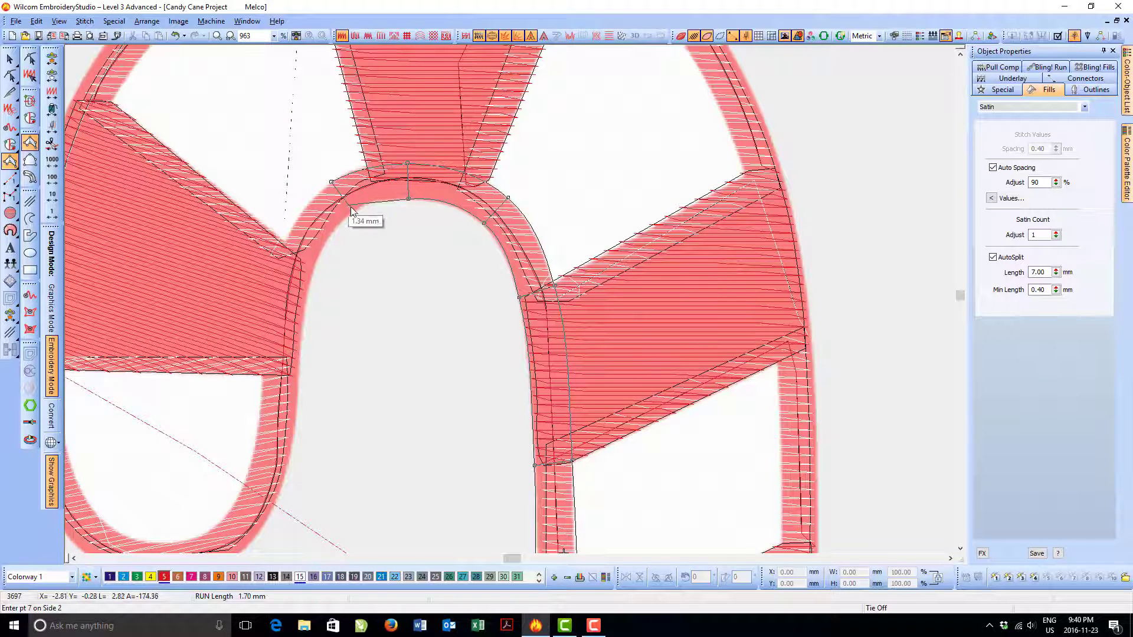
left_click(352, 210)
left_click(290, 233)
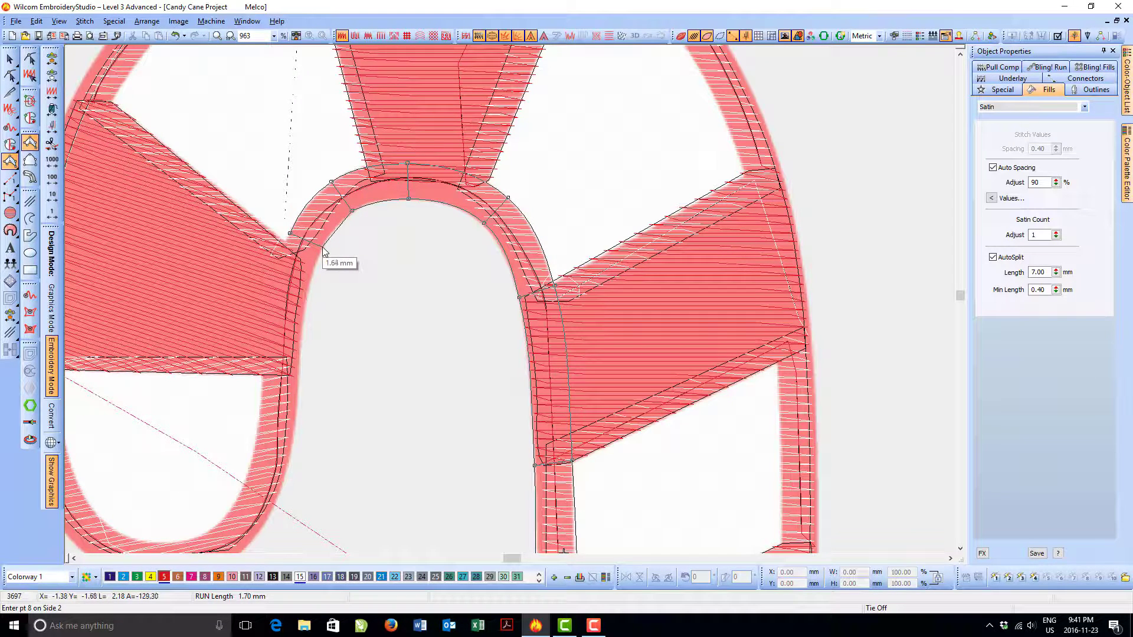
left_click(323, 246)
left_click(270, 296)
left_click(308, 302)
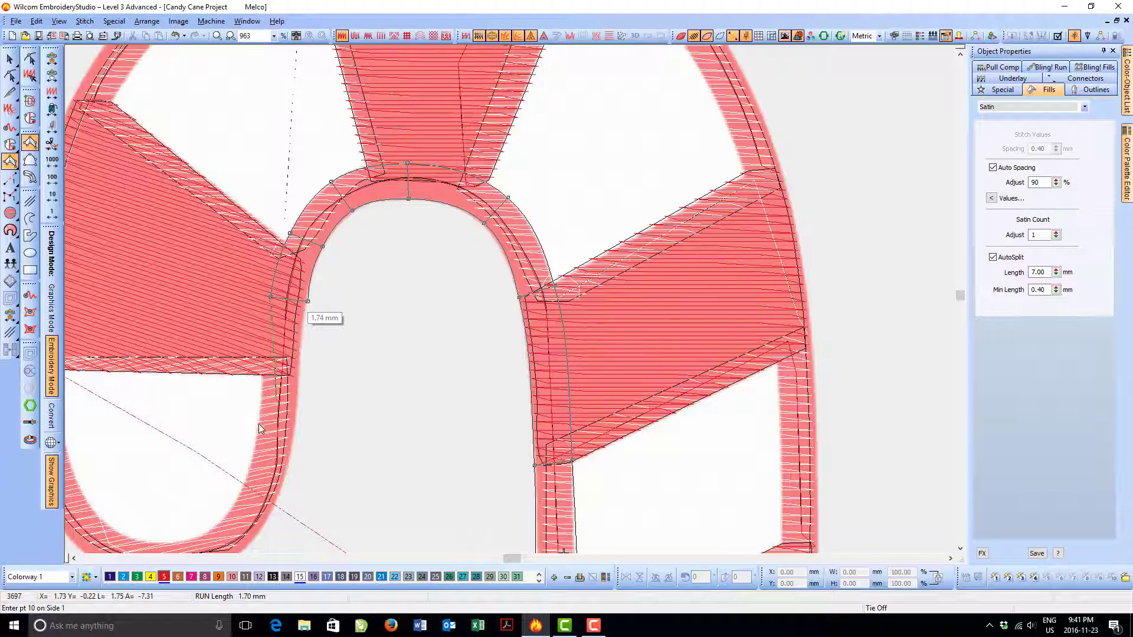
- Plot paired satin border points, about 1.7 mm wide, down the hook's inner side to the bottom of the white tip
left_click(262, 376)
left_click(301, 379)
left_click(250, 464)
left_click(287, 475)
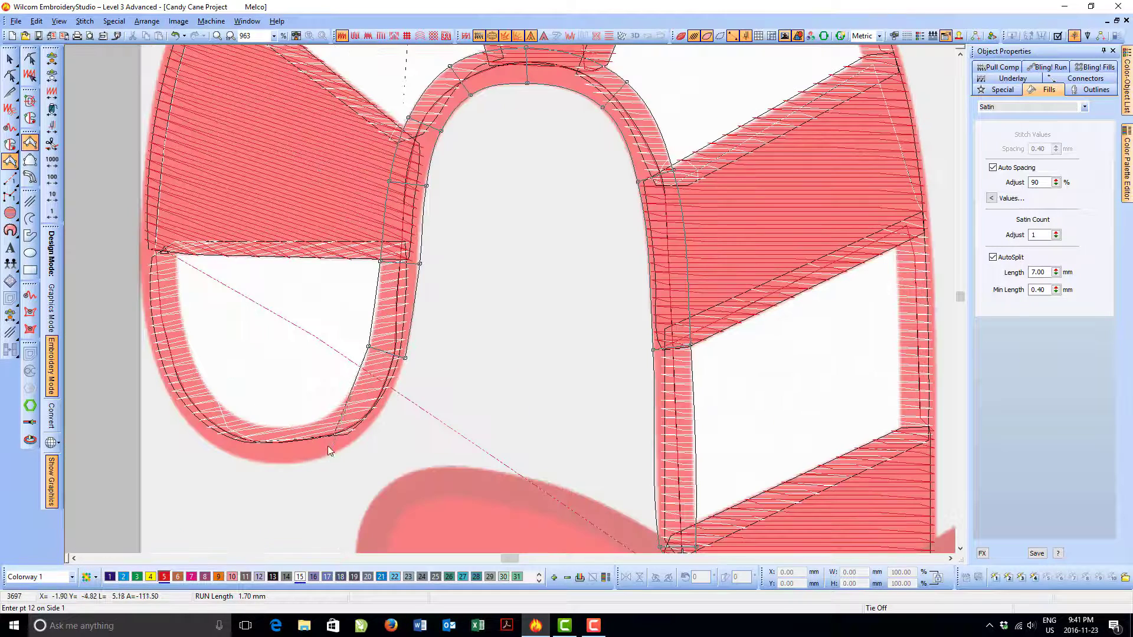
left_click(341, 405)
left_click(362, 436)
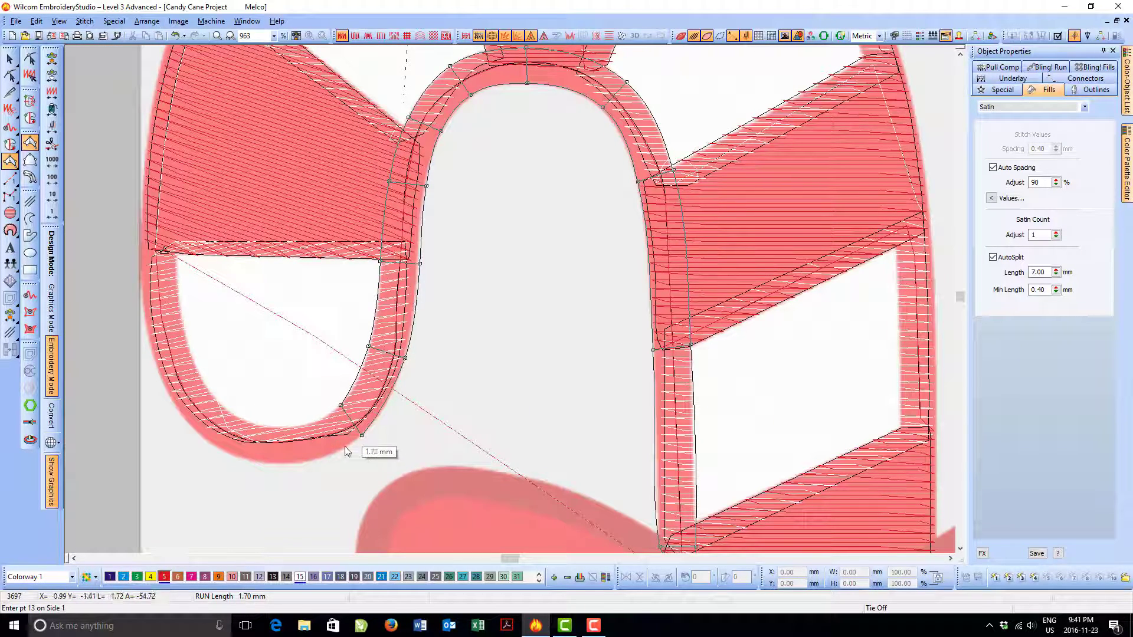
left_click(282, 427)
left_click(277, 464)
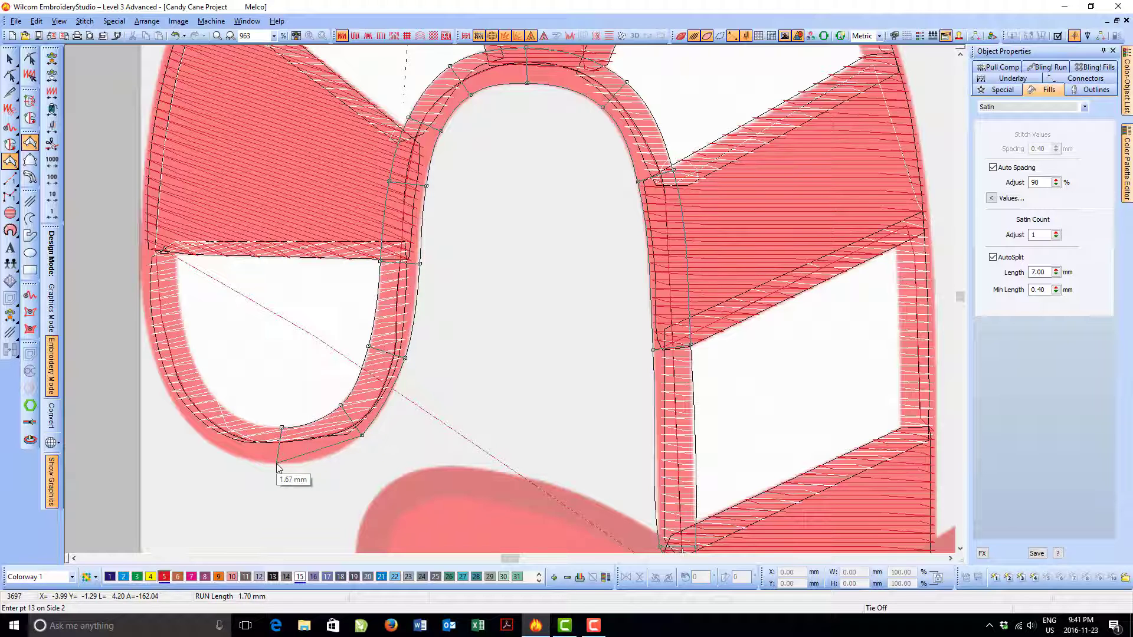
- Carry the satin border around the white tip's outer curve and up the left red stripe's outer edge, about 1.8 mm wide
left_click(219, 403)
left_click(190, 429)
left_click(188, 343)
left_click(150, 350)
left_click(176, 273)
left_click(144, 278)
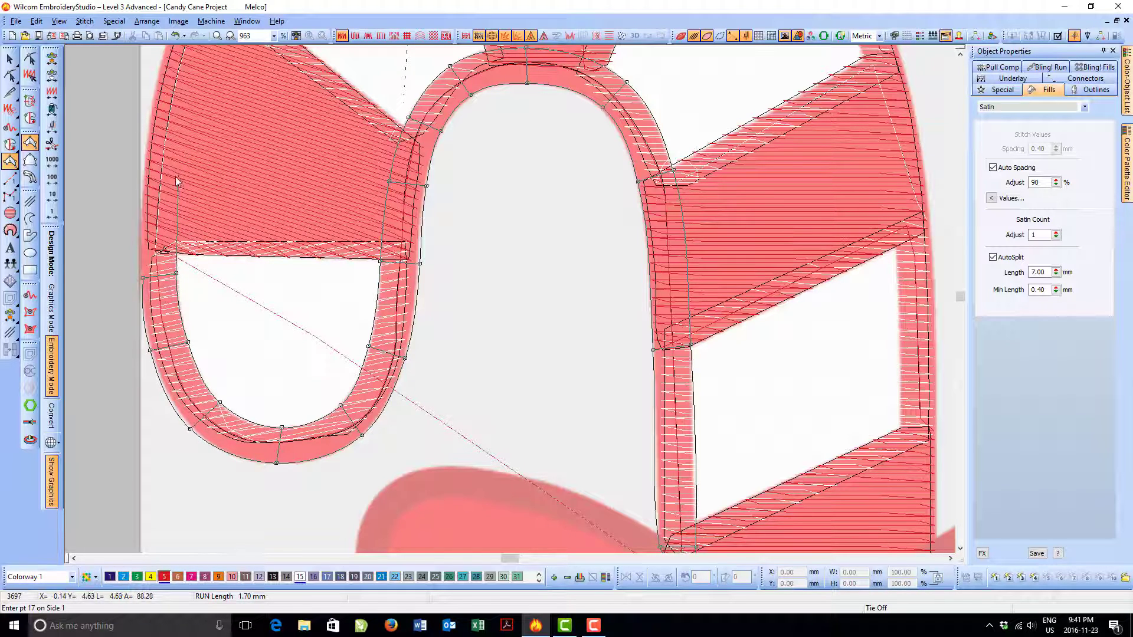
left_click(183, 159)
left_click(147, 159)
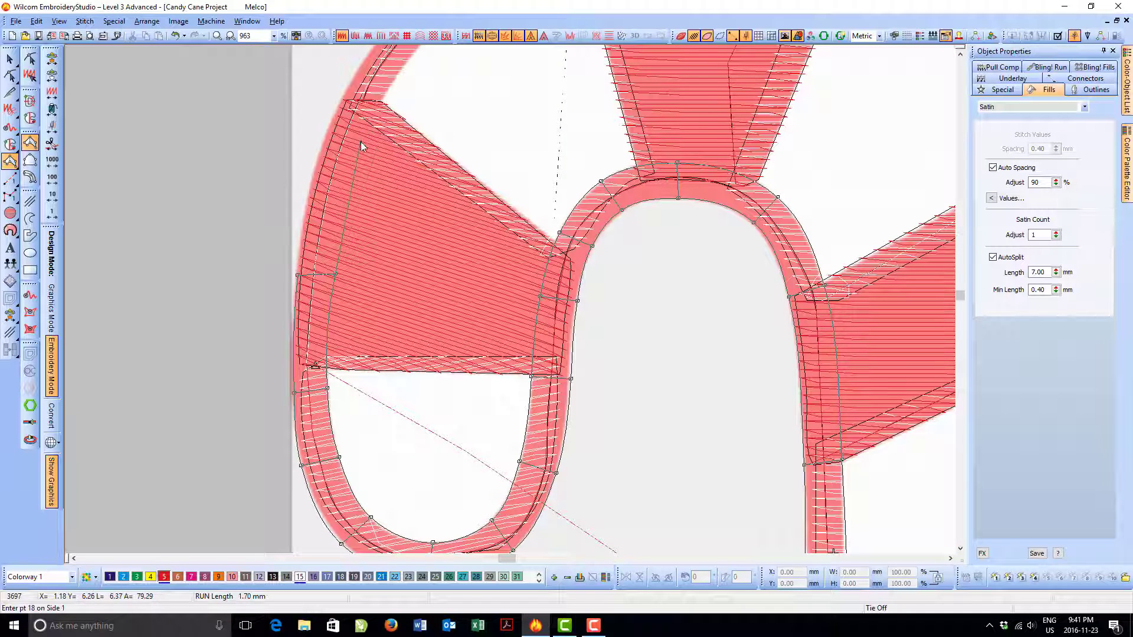
left_click(364, 135)
left_click(328, 125)
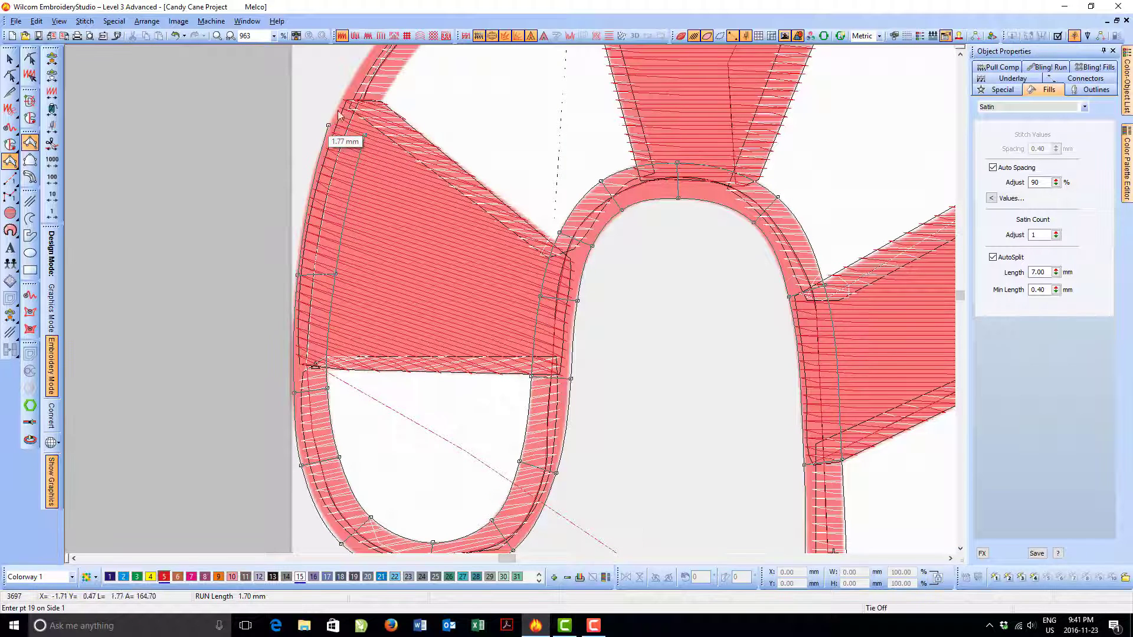
- Extend the satin border with paired points along the cane's upper-left outer curve to the middle of the top red stripe
left_click(480, 177)
left_click(455, 155)
left_click(543, 176)
left_click(567, 205)
left_click(672, 153)
left_click(664, 122)
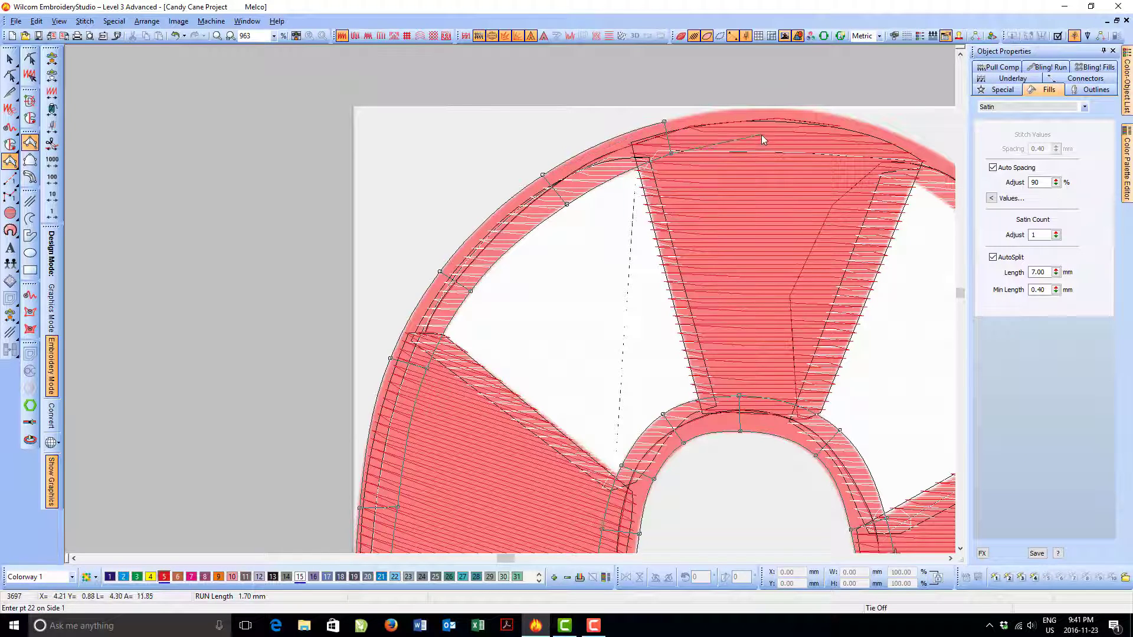
left_click(770, 140)
left_click(768, 109)
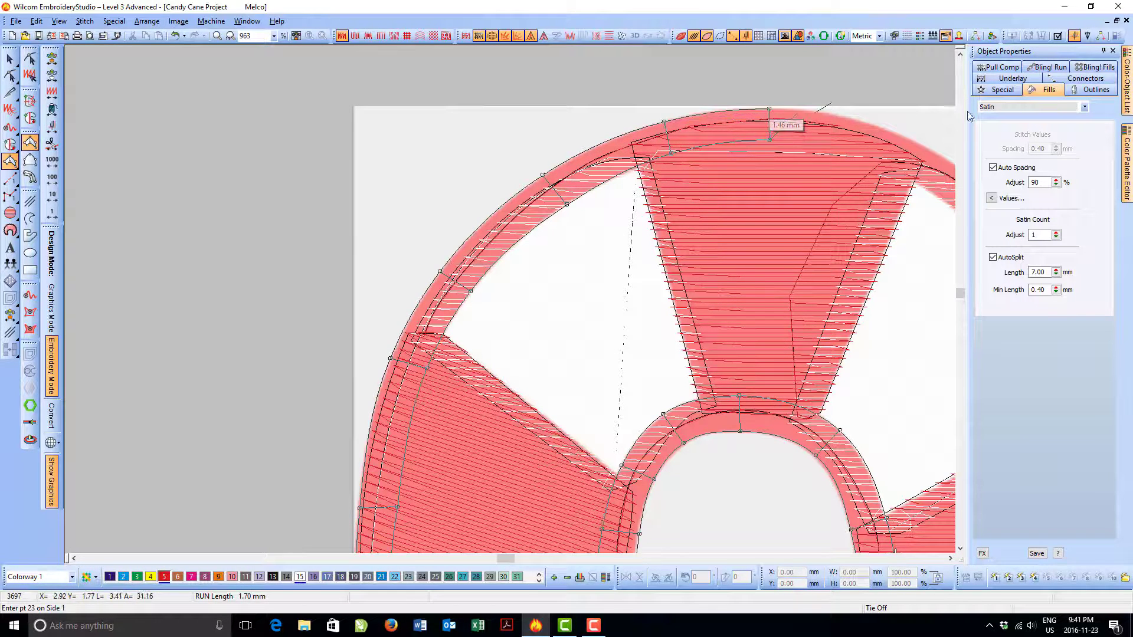
- Plot paired satin border points down the cane's upper-right outer curve to the top of the right red stripe
left_click(918, 164)
left_click(728, 209)
left_click(779, 296)
left_click(813, 273)
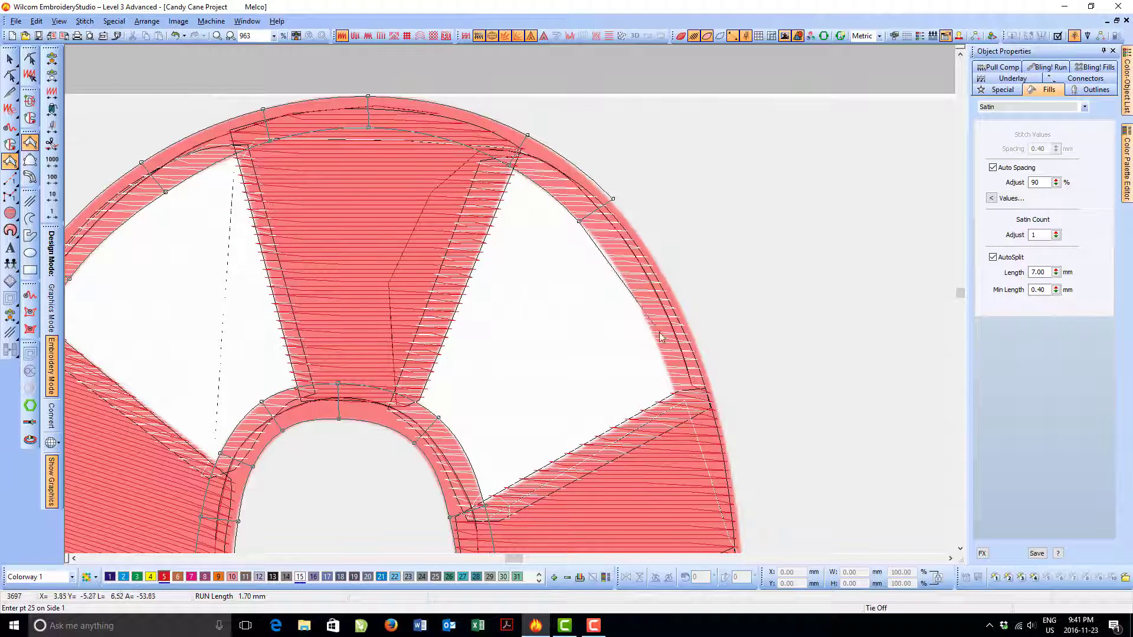
left_click(652, 328)
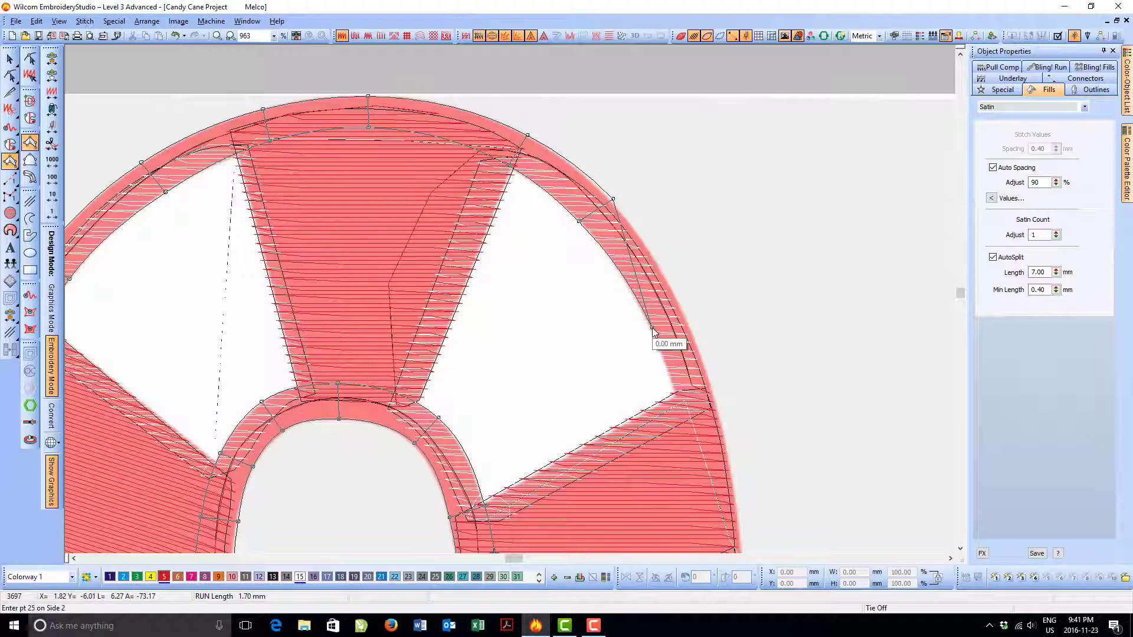
left_click(688, 316)
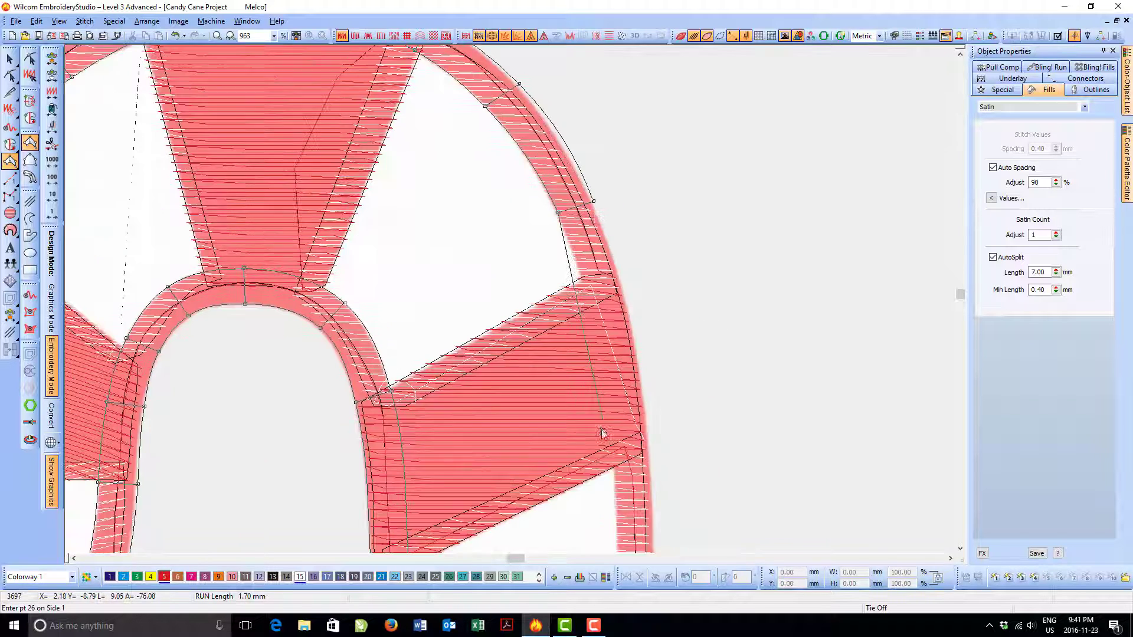
left_click(586, 300)
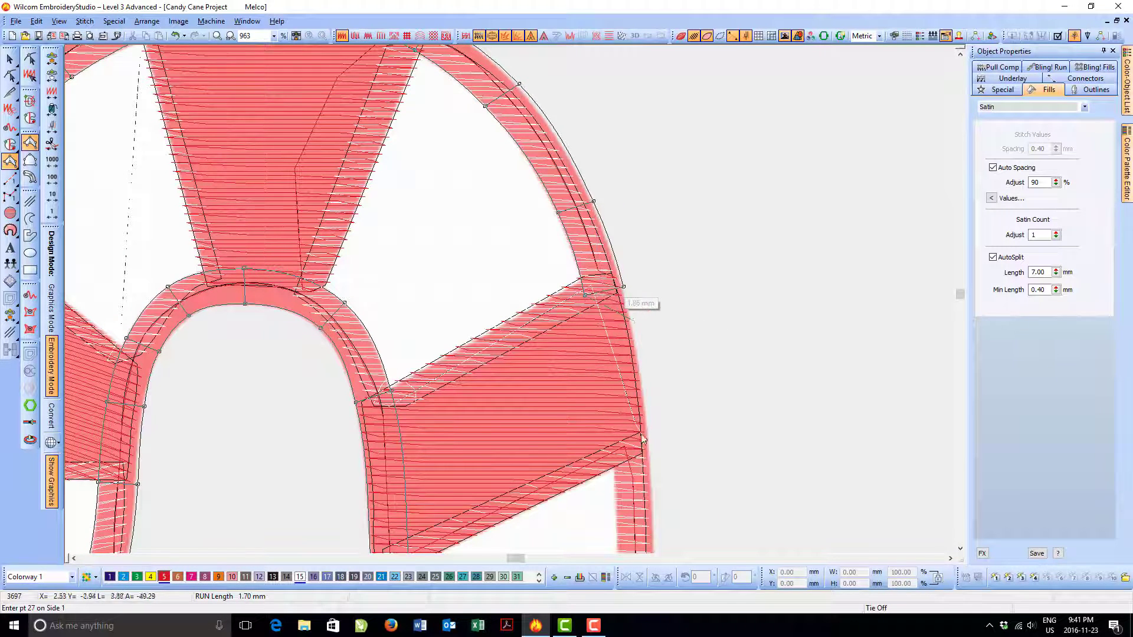
left_click(625, 289)
- Run the satin border down the stem's outer edge to the bottom red stripe beside the bow and complete the column
left_click(559, 353)
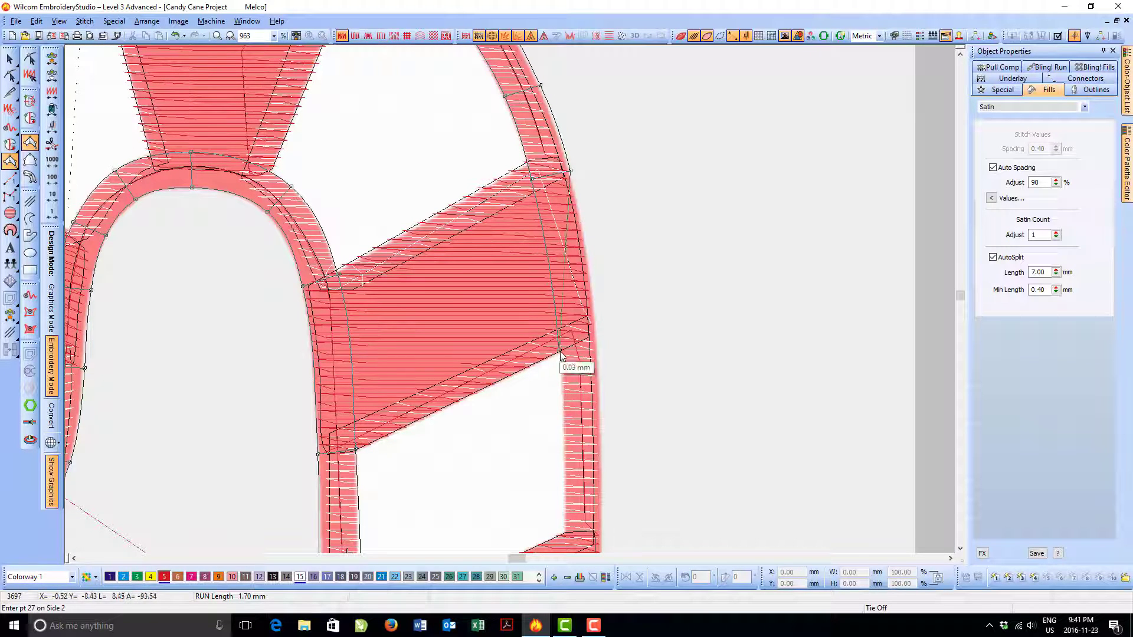
left_click(597, 347)
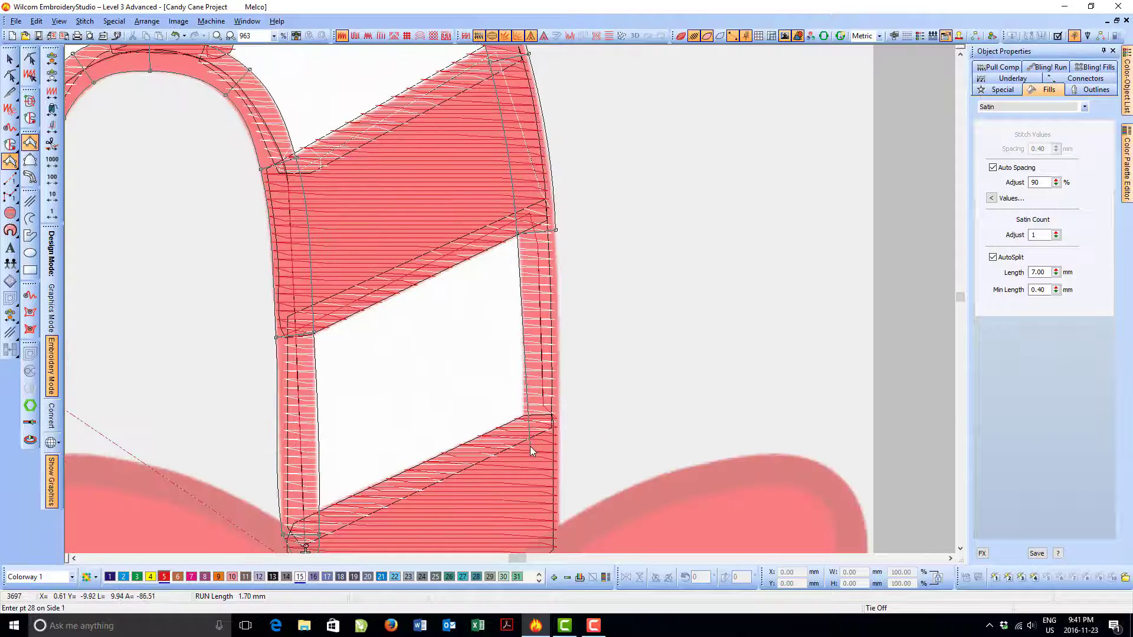
left_click(524, 356)
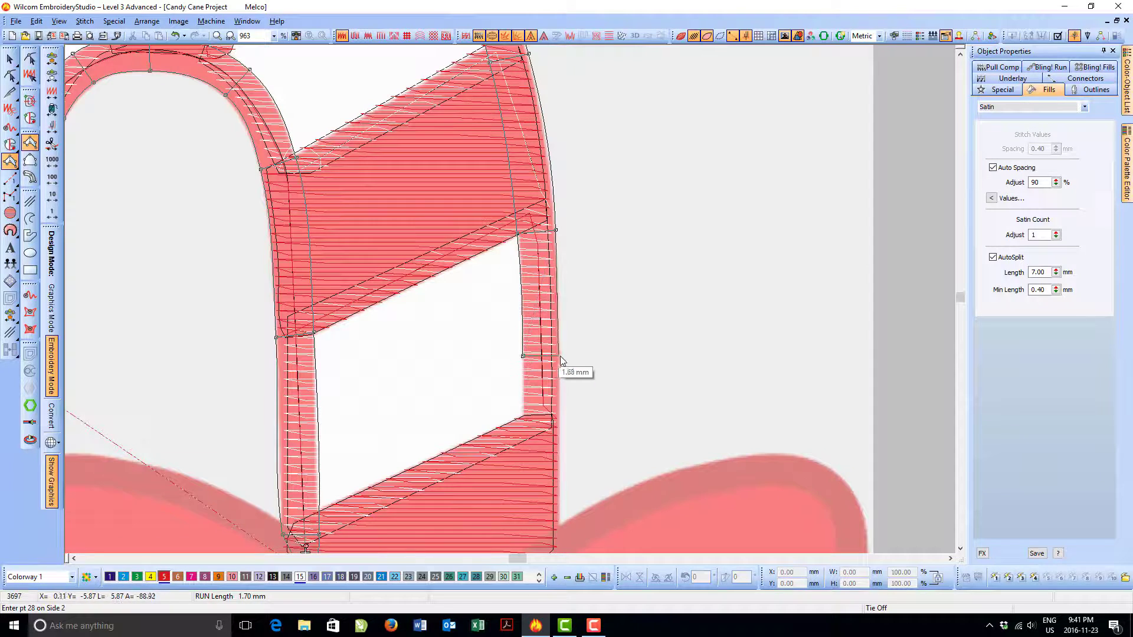
left_click(560, 354)
left_click(510, 311)
left_click(547, 308)
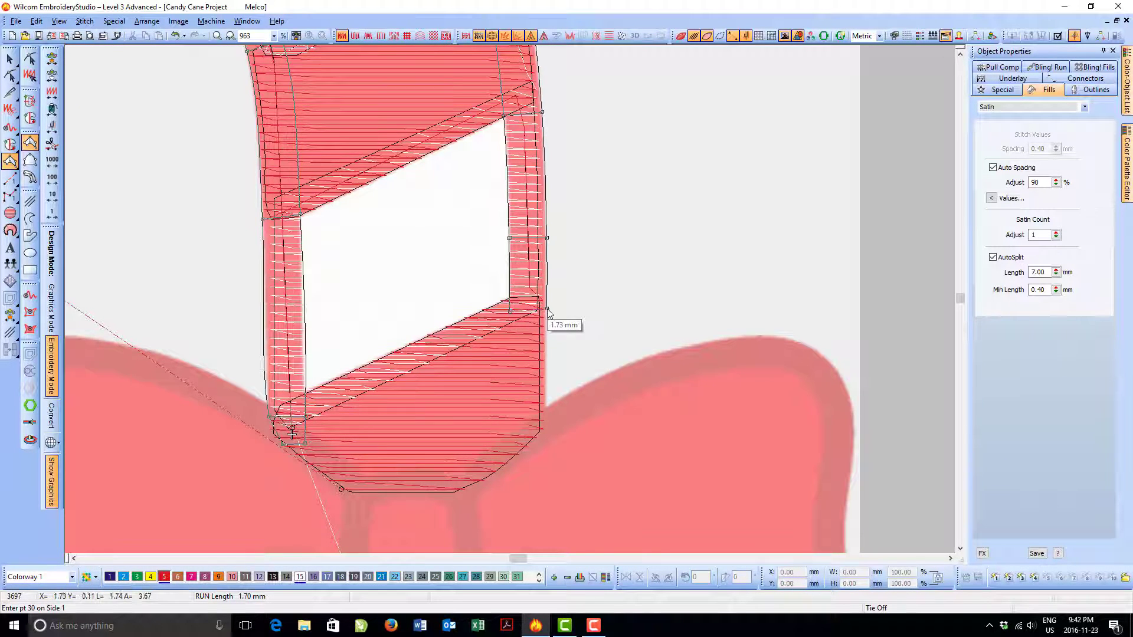
left_click(543, 445)
key("Return")
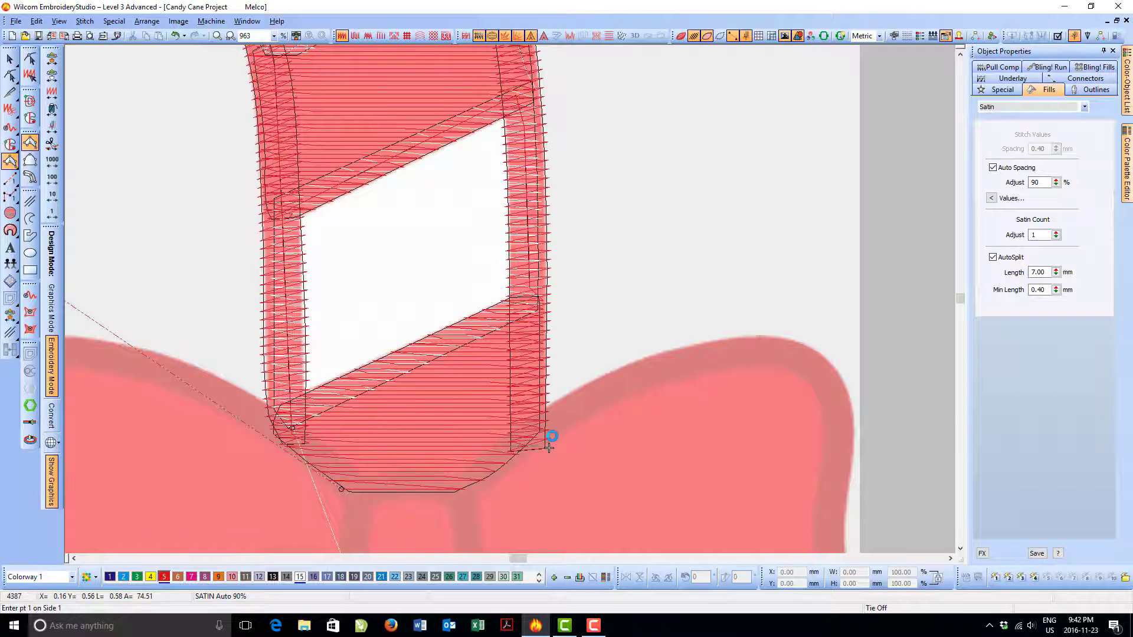
- Reshape the satin border's lower ends beside the bow, adding control points and pulling the right end inward to follow the bow's edge
left_click(9, 75)
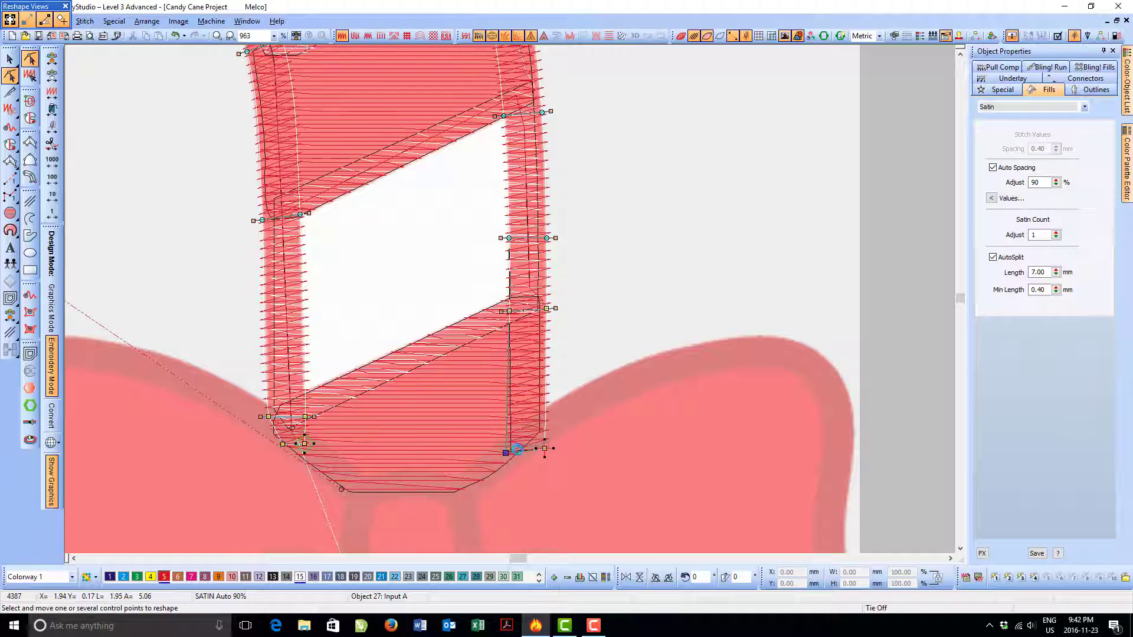
left_click(545, 421)
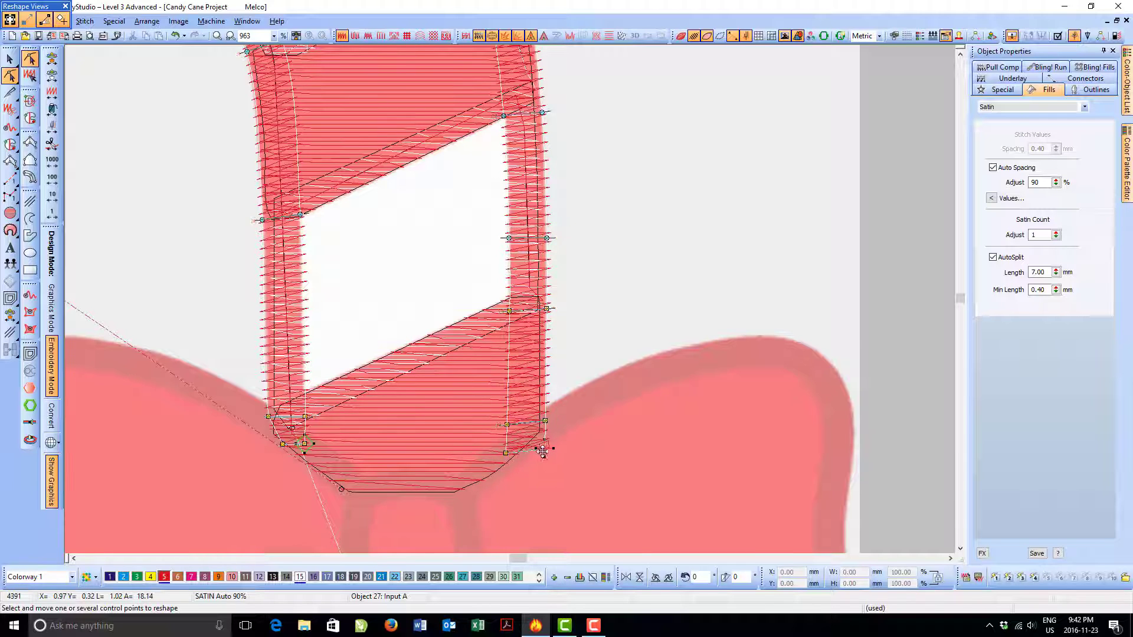
left_click_drag(544, 450, 514, 454)
left_click(508, 454)
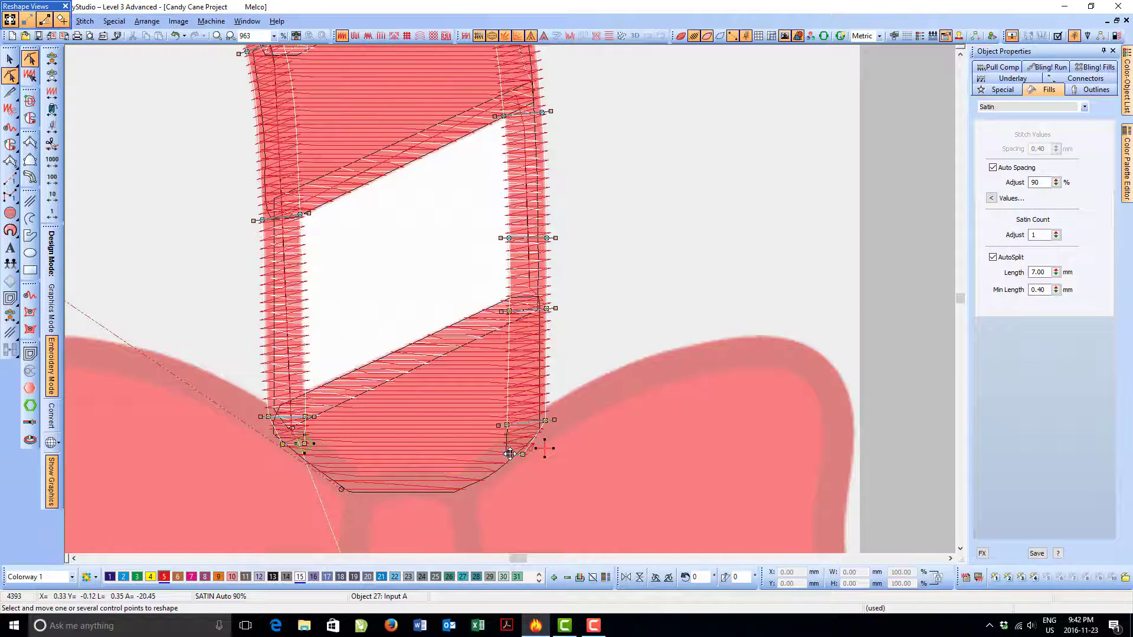
key("Delete")
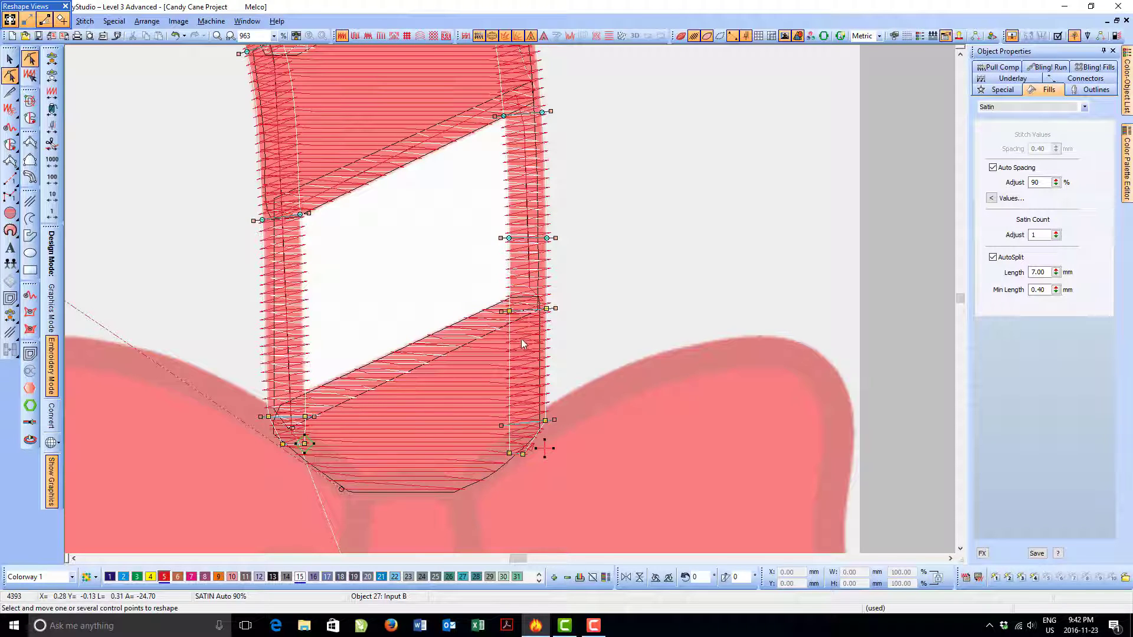
left_click(555, 308)
left_click(266, 399)
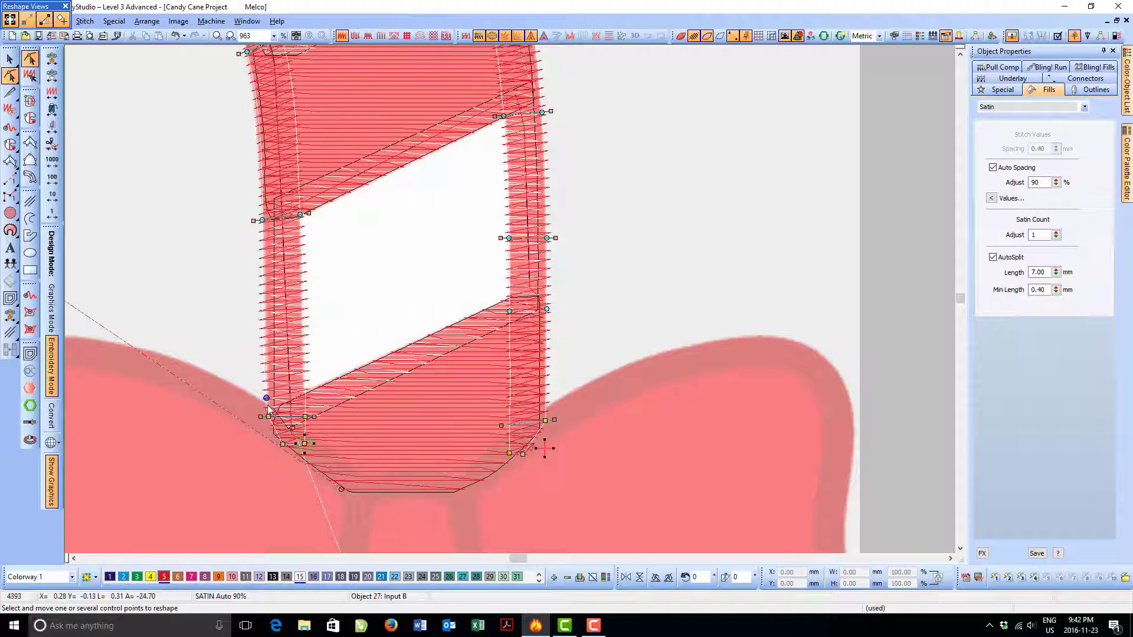
left_click_drag(266, 417, 315, 416)
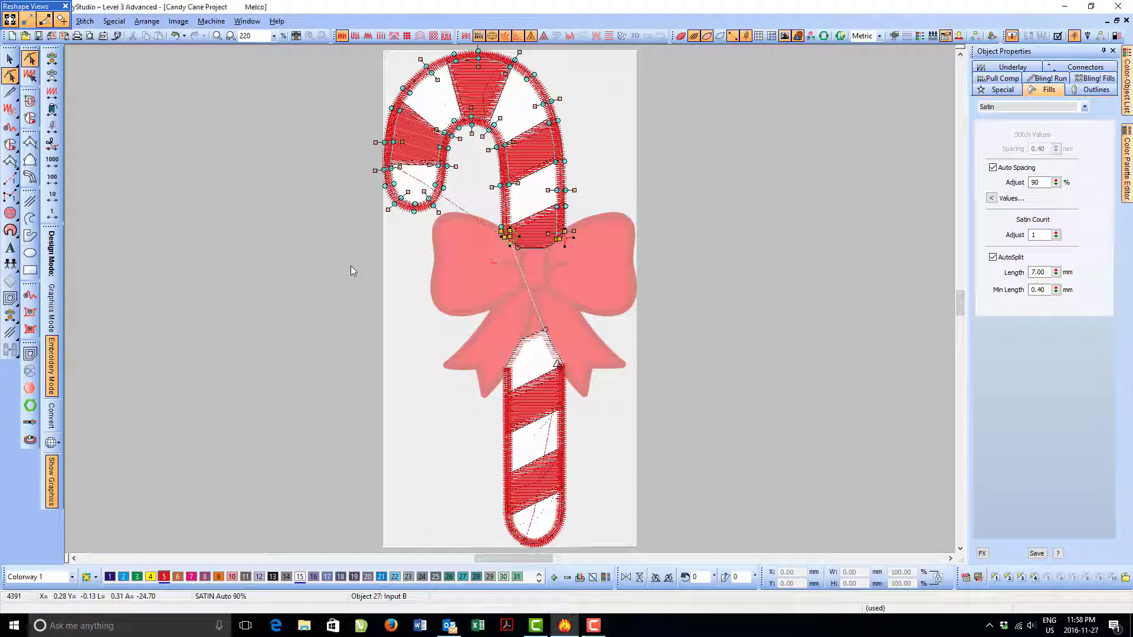
key("Escape")
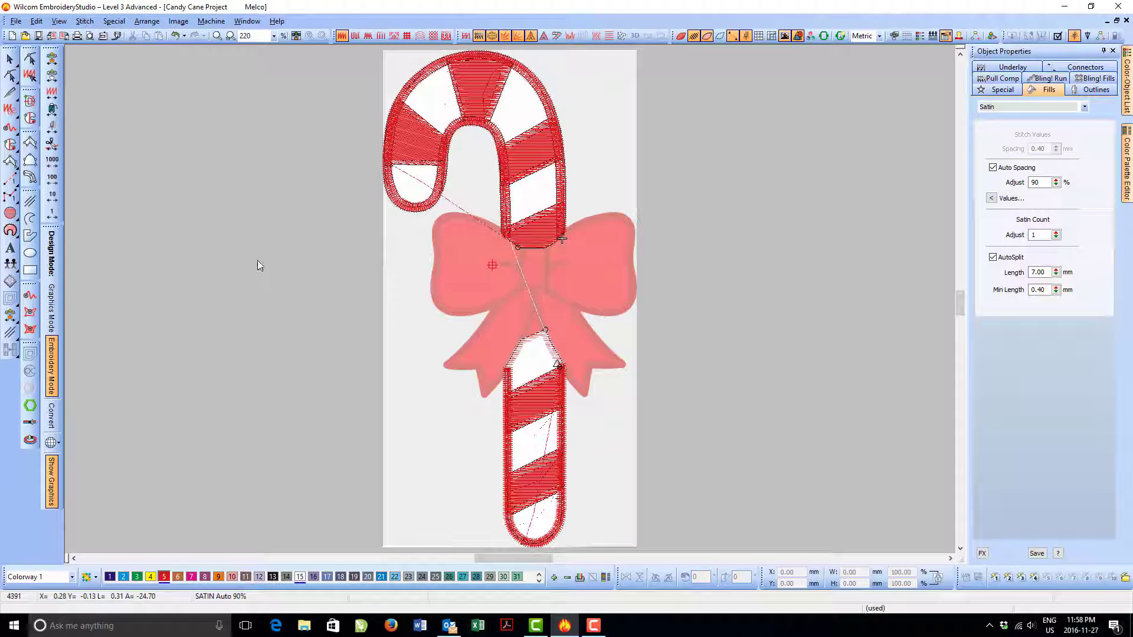
- Choose Complex Fill with a Tatami fill for the bow's ribbon tails and open the underlay settings
left_click(30, 118)
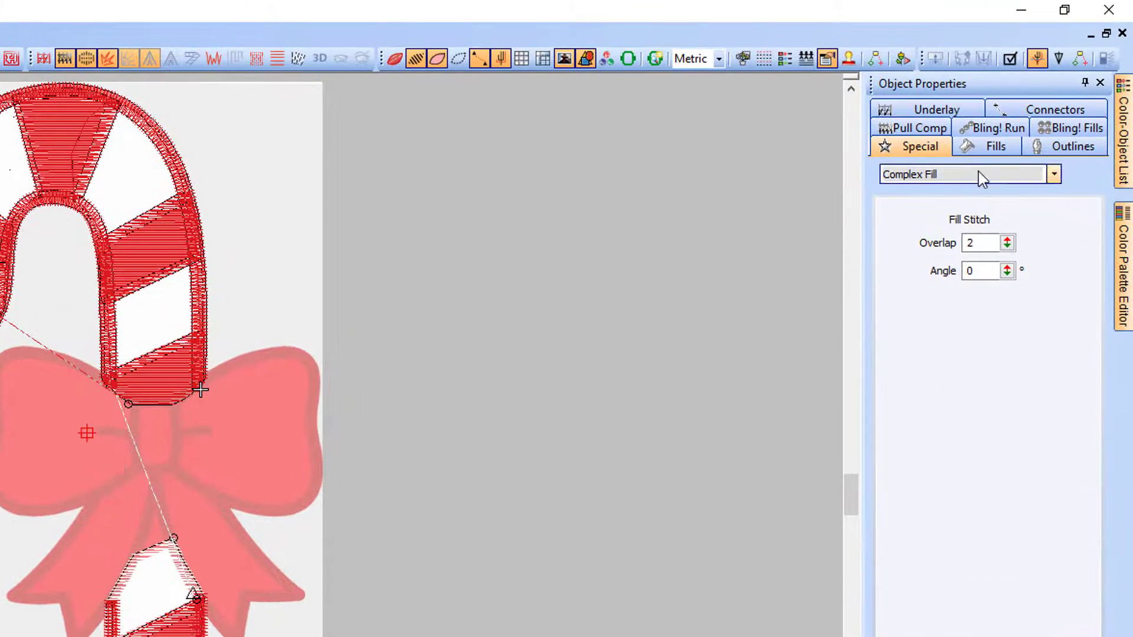
left_click(994, 148)
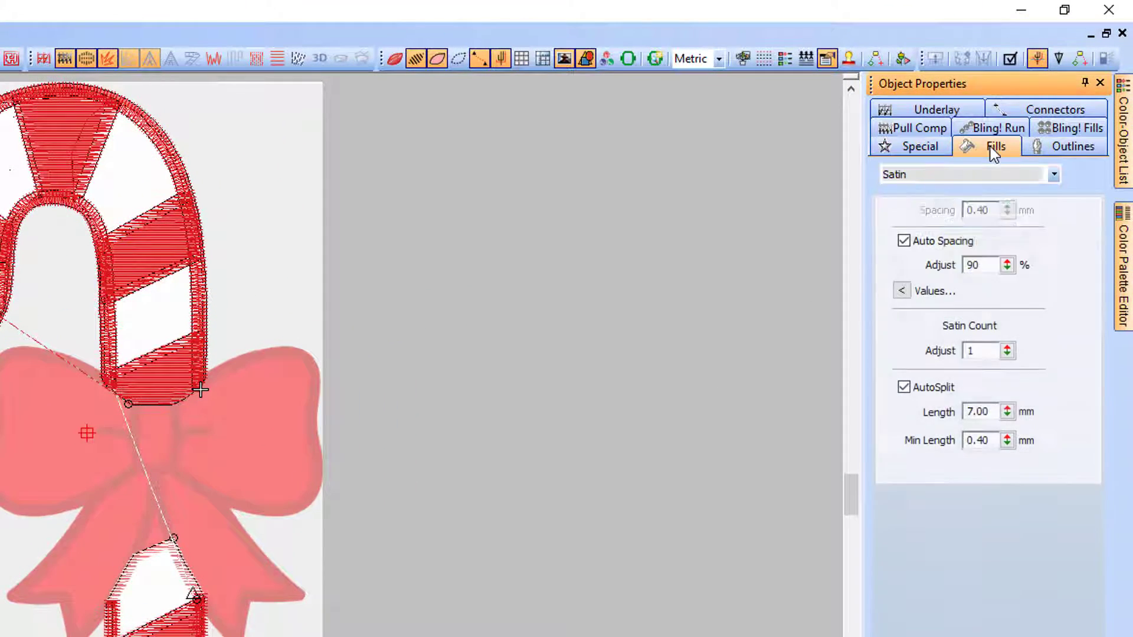
left_click(962, 177)
left_click(950, 204)
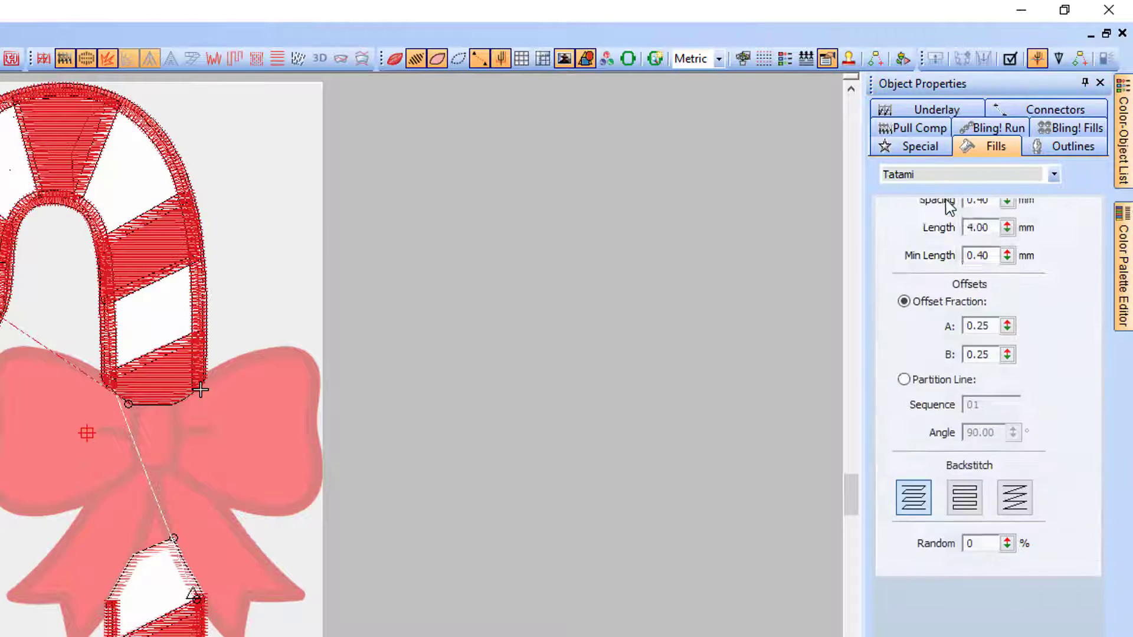
left_click(923, 106)
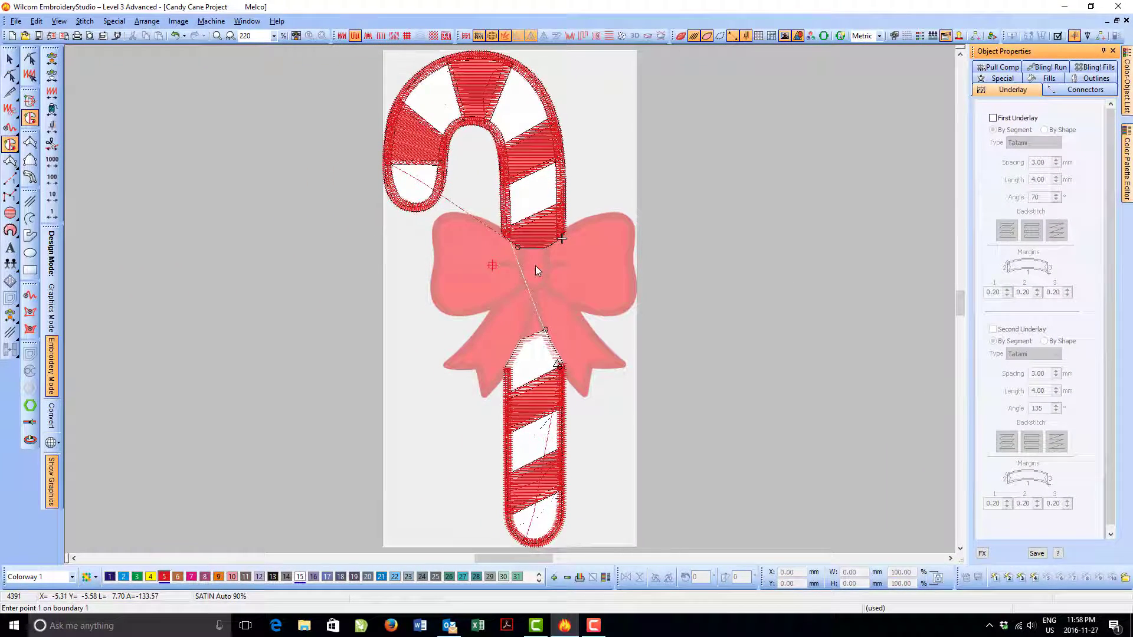
- Start the ribbon-tail fill boundary below the left bow loop and plot it down the left tail's outer edge toward its outer tip
key("b")
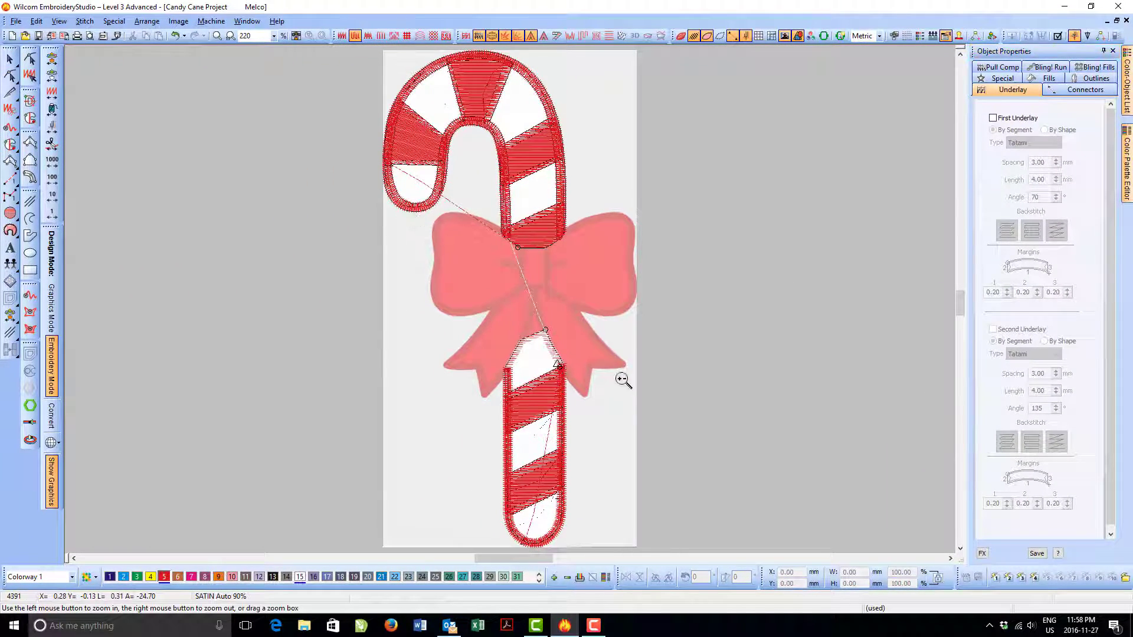
left_click_drag(647, 399, 405, 210)
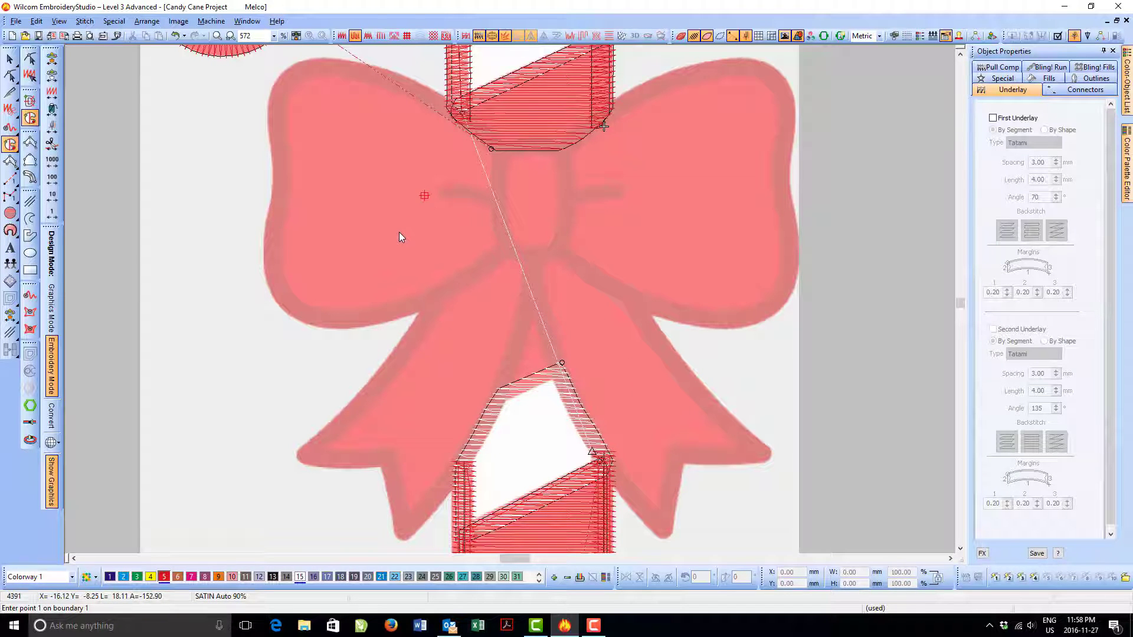
left_click(424, 299)
left_click(424, 298)
left_click(419, 319)
left_click(403, 346)
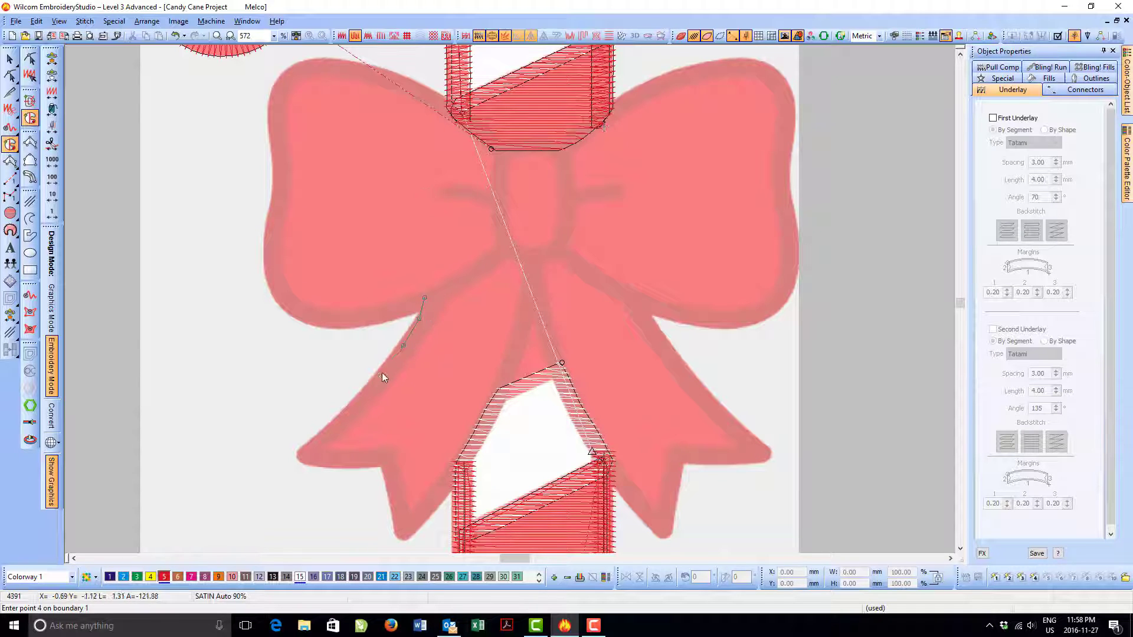
left_click(379, 381)
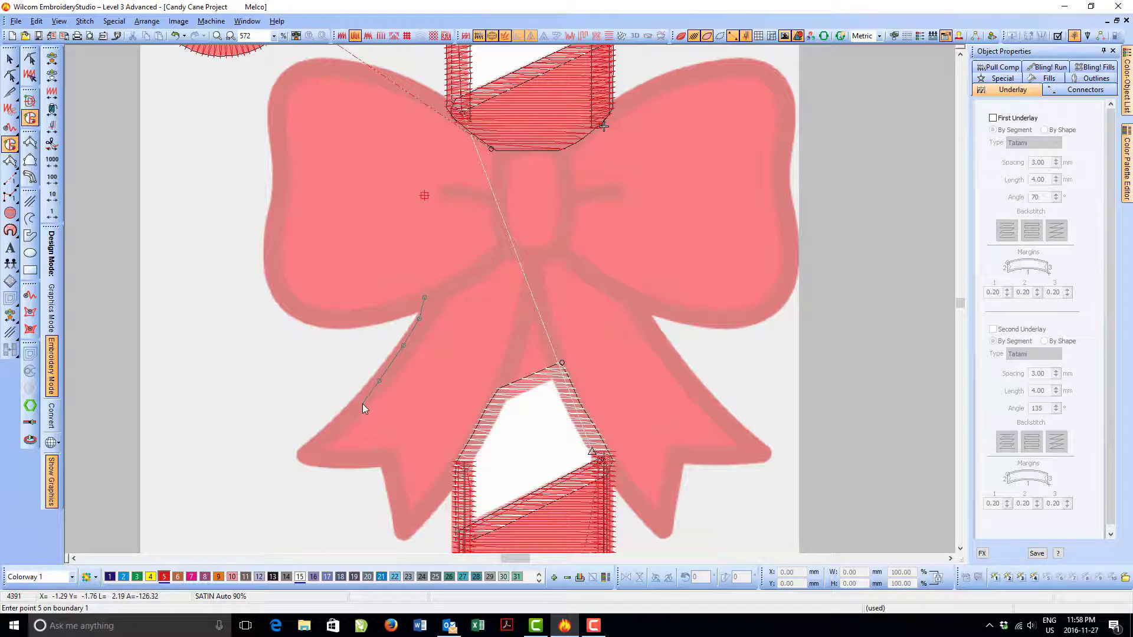
left_click(357, 405)
left_click(329, 433)
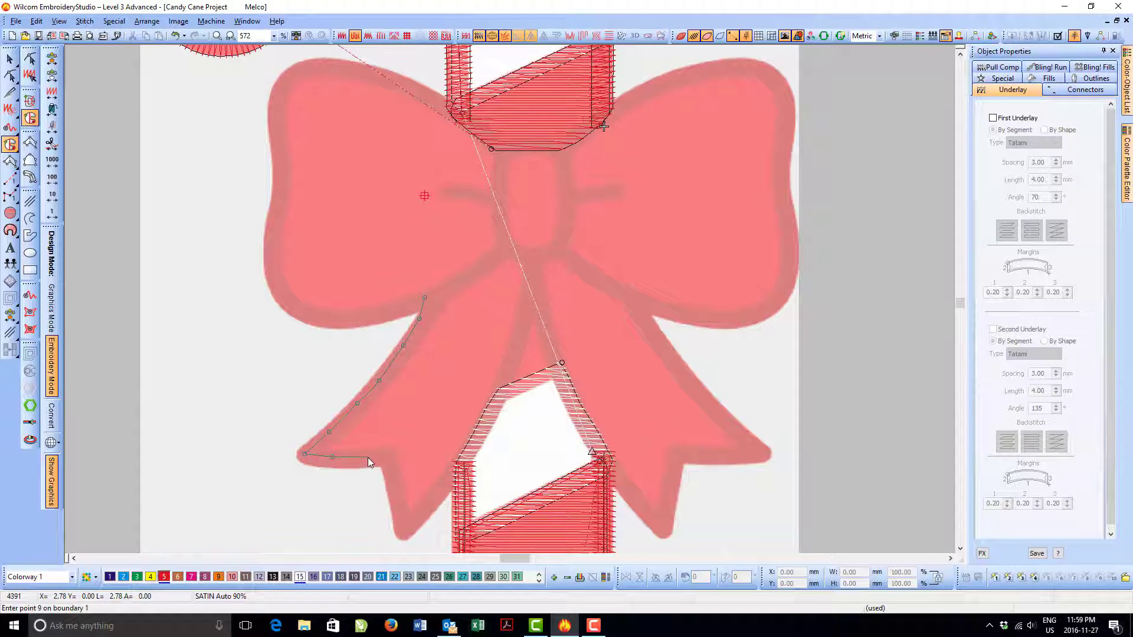
- Continue the boundary around the left tail's notch and lower tip, then up its inner edge to the top of the white stripe
left_click(383, 458)
left_click(393, 499)
left_click(397, 520)
left_click(432, 507)
left_click(455, 473)
left_click(484, 432)
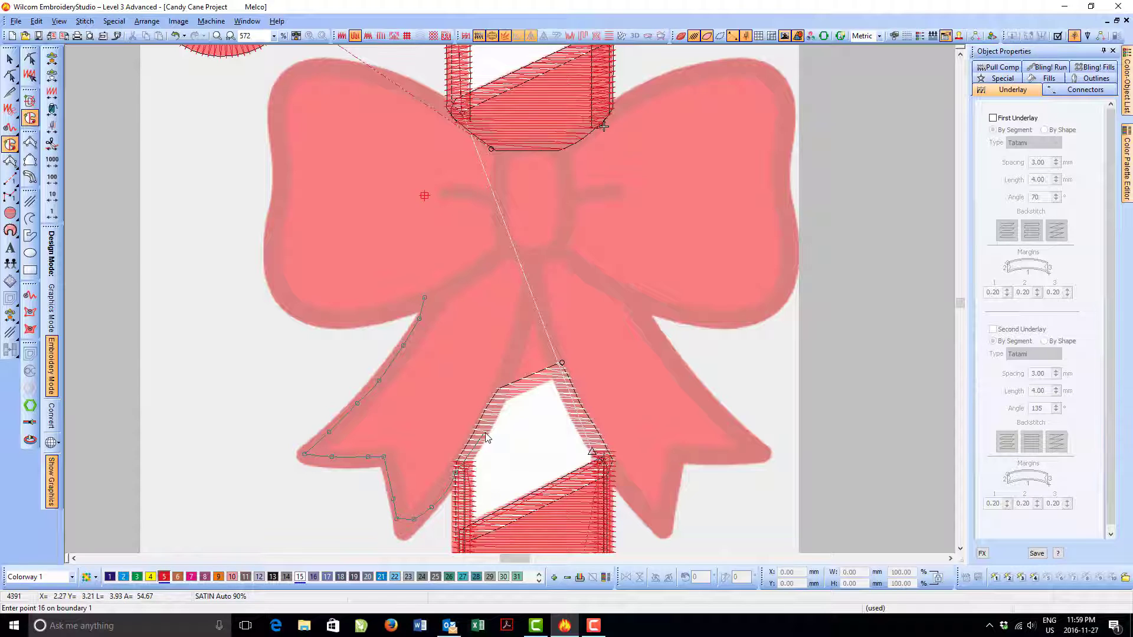
left_click(498, 405)
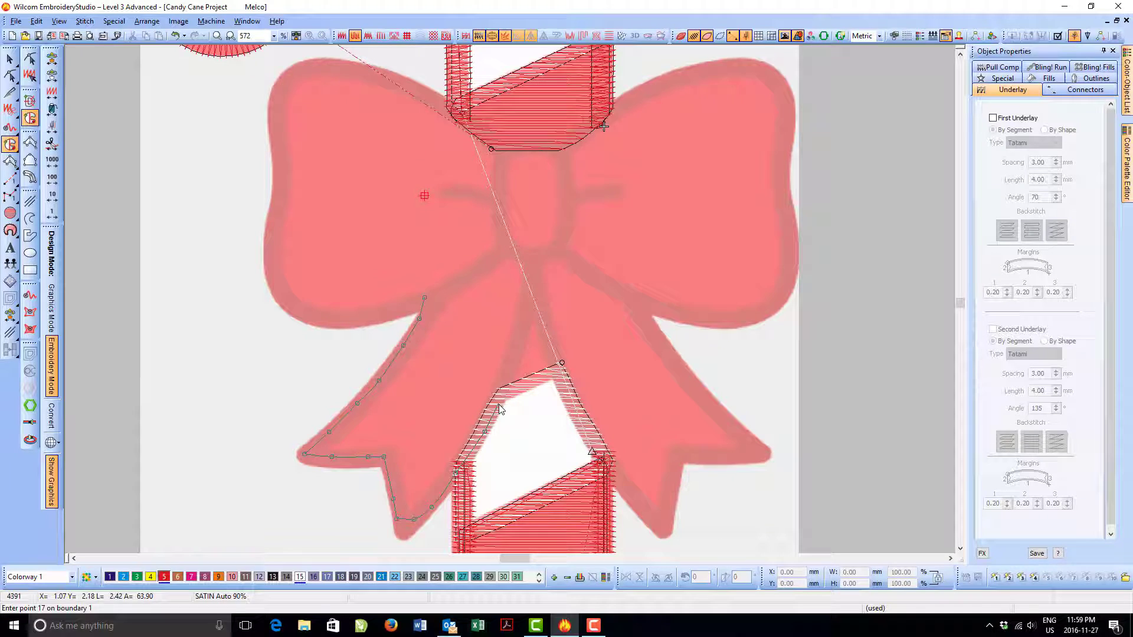
left_click(557, 377)
- Plot the boundary down the right tail's inner edge, across its lower tip and out to its outer tip
left_click(570, 414)
left_click(611, 476)
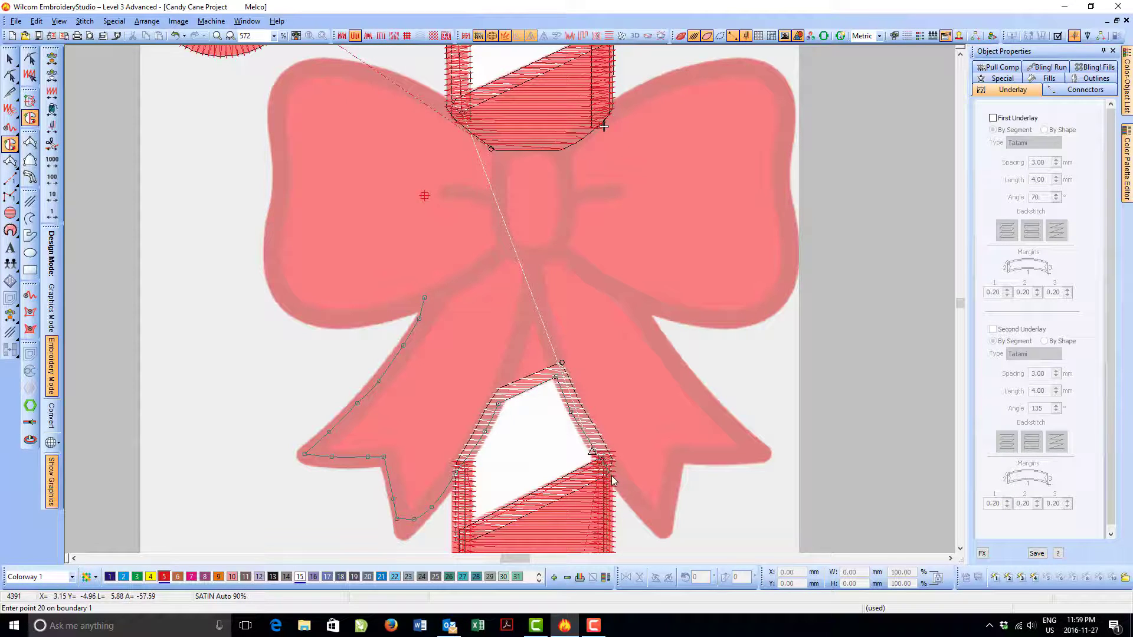
left_click(646, 519)
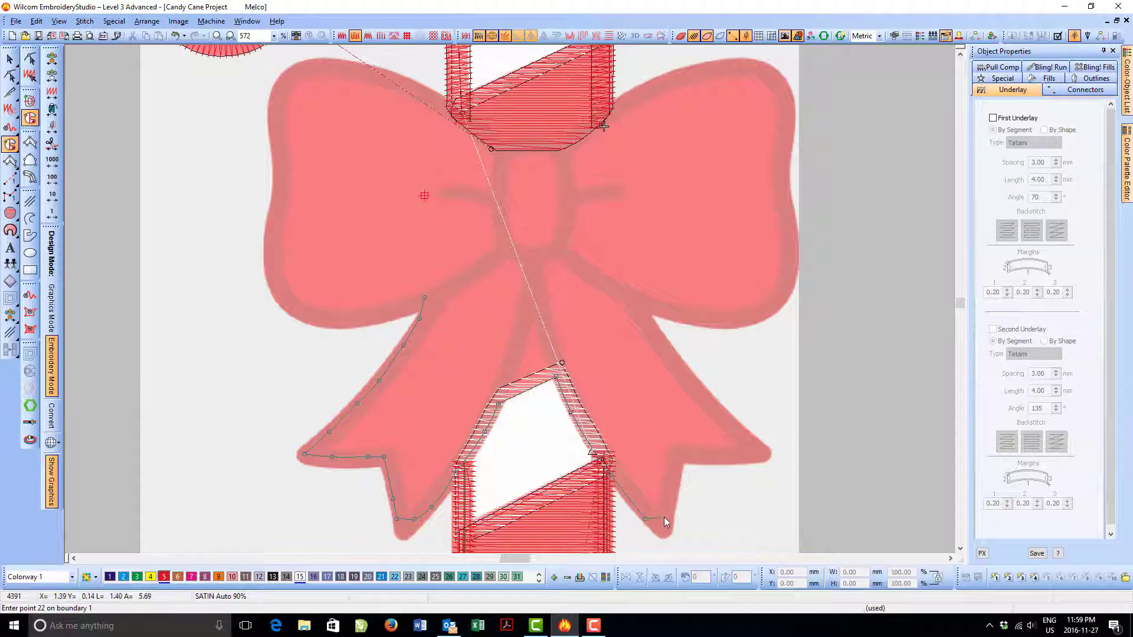
left_click(670, 518)
left_click(760, 451)
- Carry the boundary up the right tail's outer edge, across the base of the knot and back to the start, and close it
left_click(689, 375)
left_click(655, 331)
left_click(642, 293)
left_click(599, 266)
left_click(560, 242)
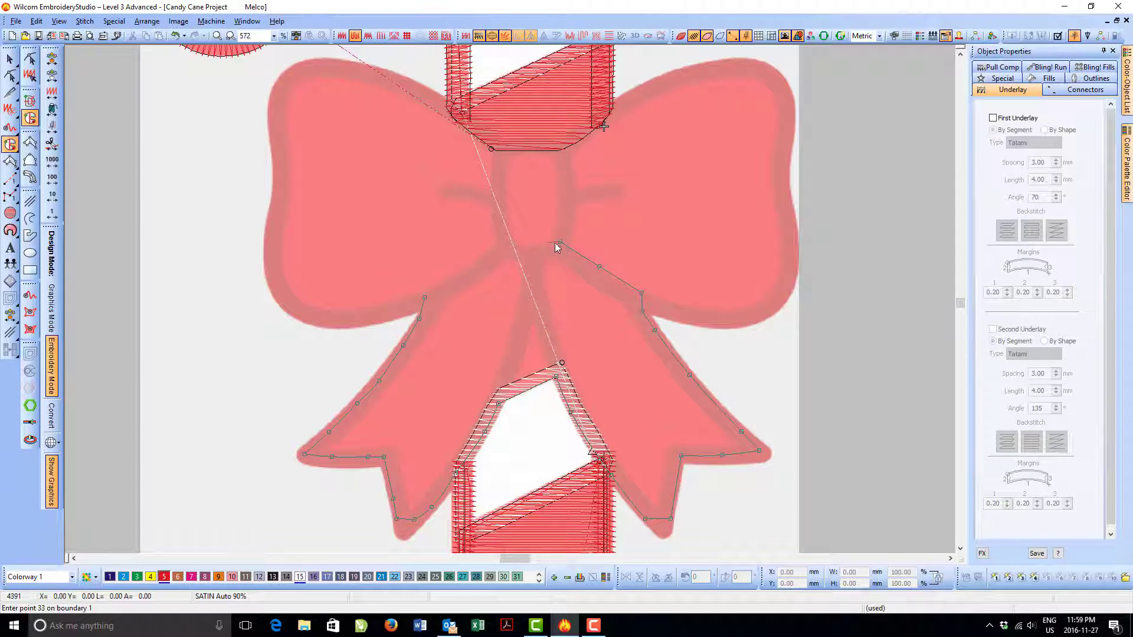
left_click(501, 242)
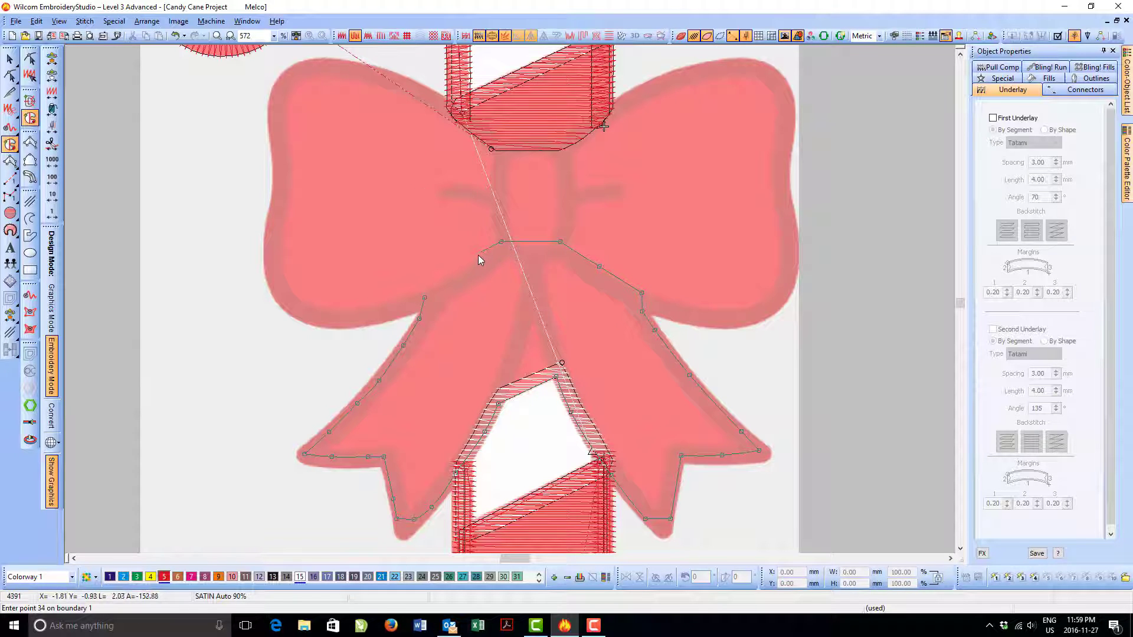
left_click(472, 263)
key("Return")
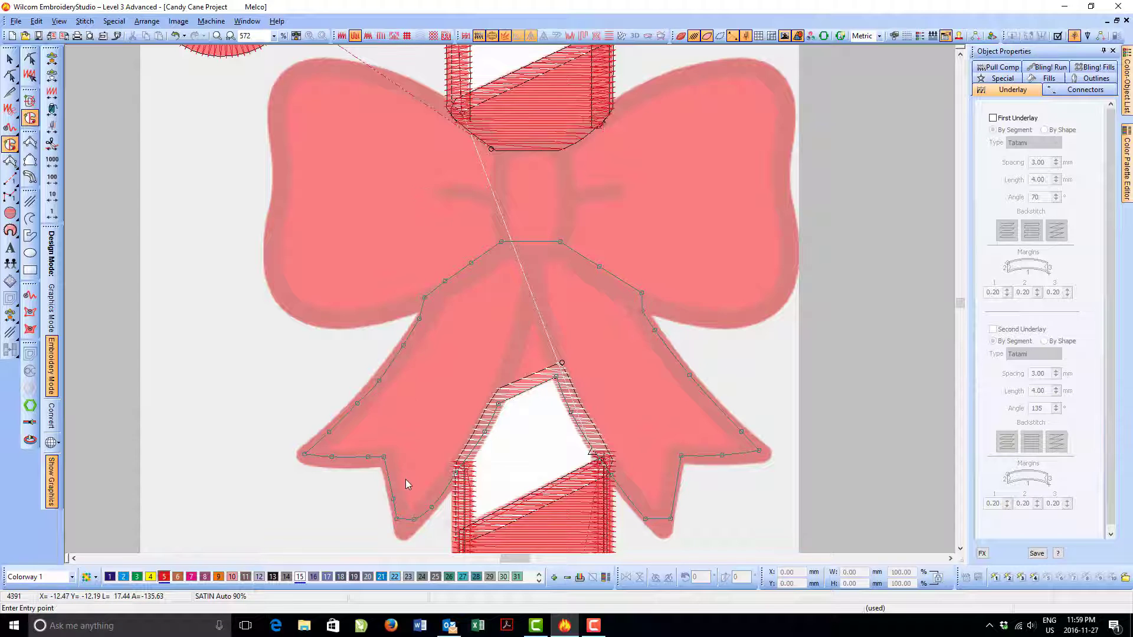
- Place the fill's entry and exit points at the left tail's lower tip and set a nearly horizontal stitch angle
left_click(390, 523)
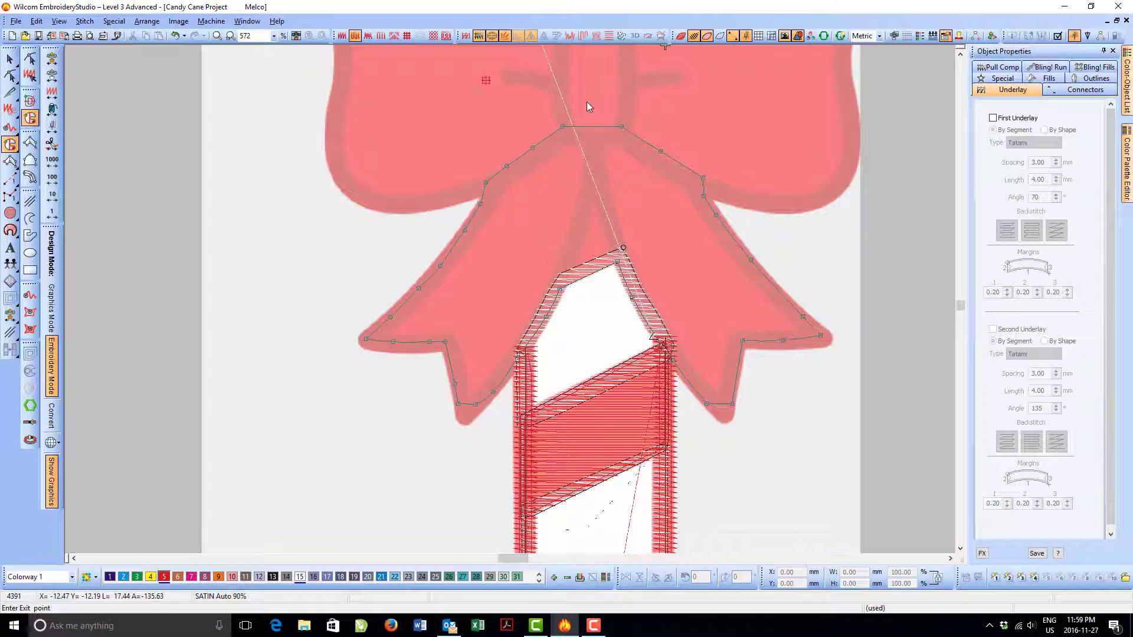
left_click(453, 434)
left_click(266, 366)
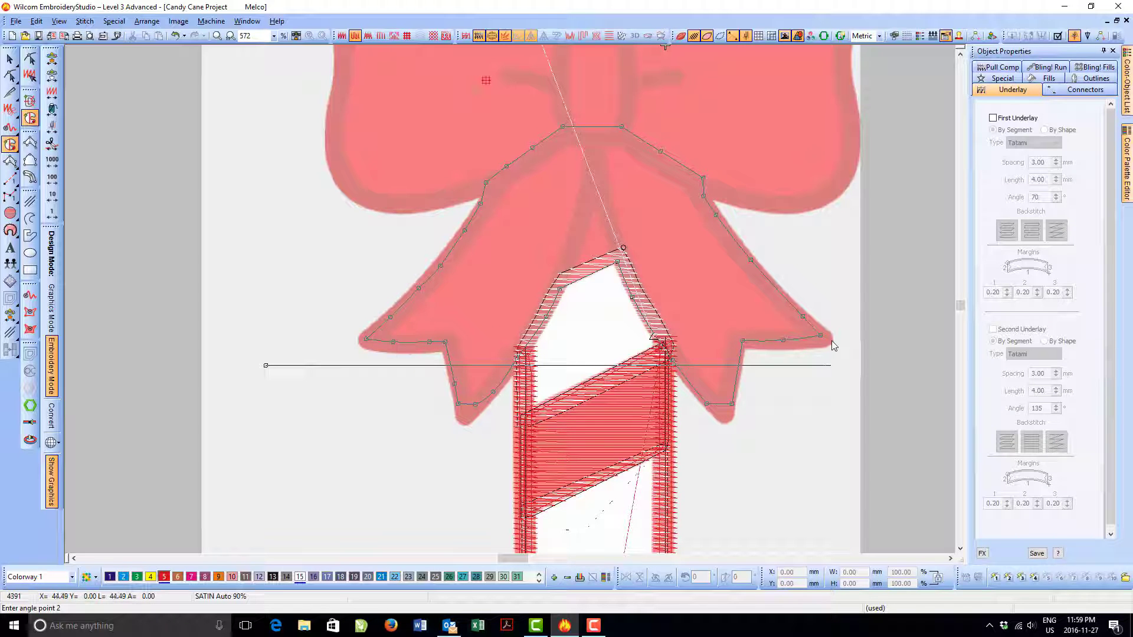
left_click(879, 342)
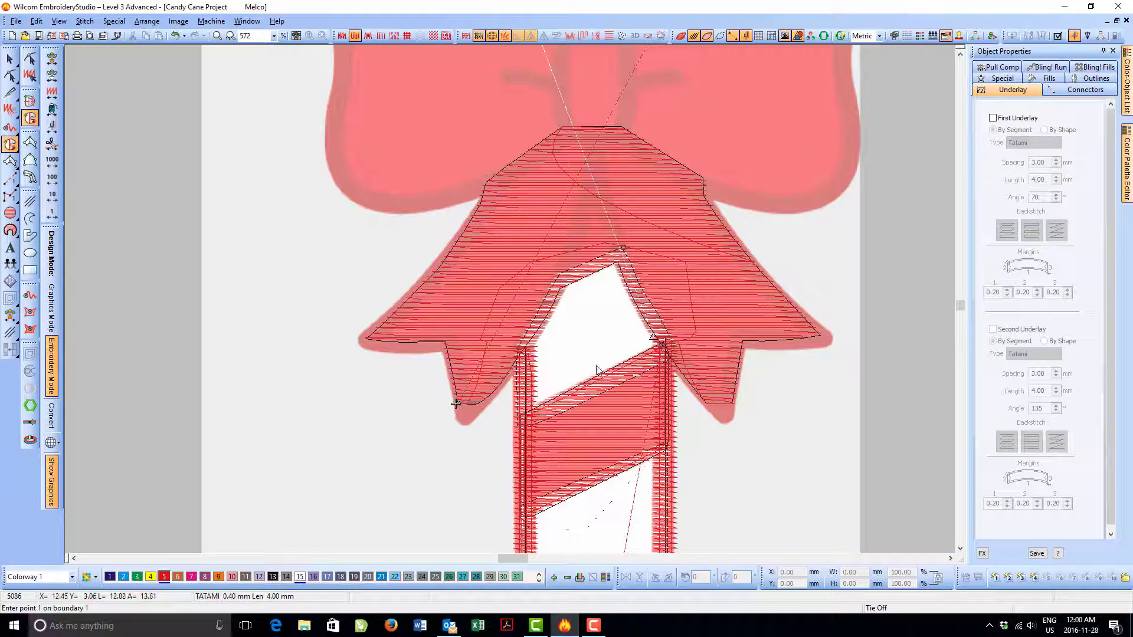
- Choose the Input C column tool and set its column width to 1.5 mm
key("0")
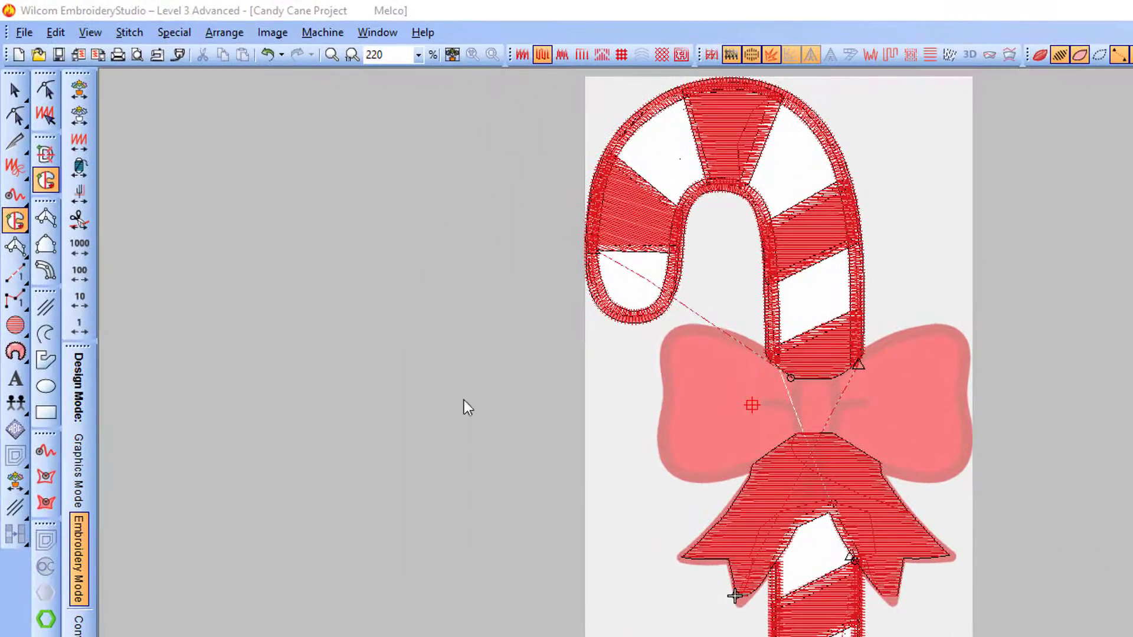
left_click(47, 273)
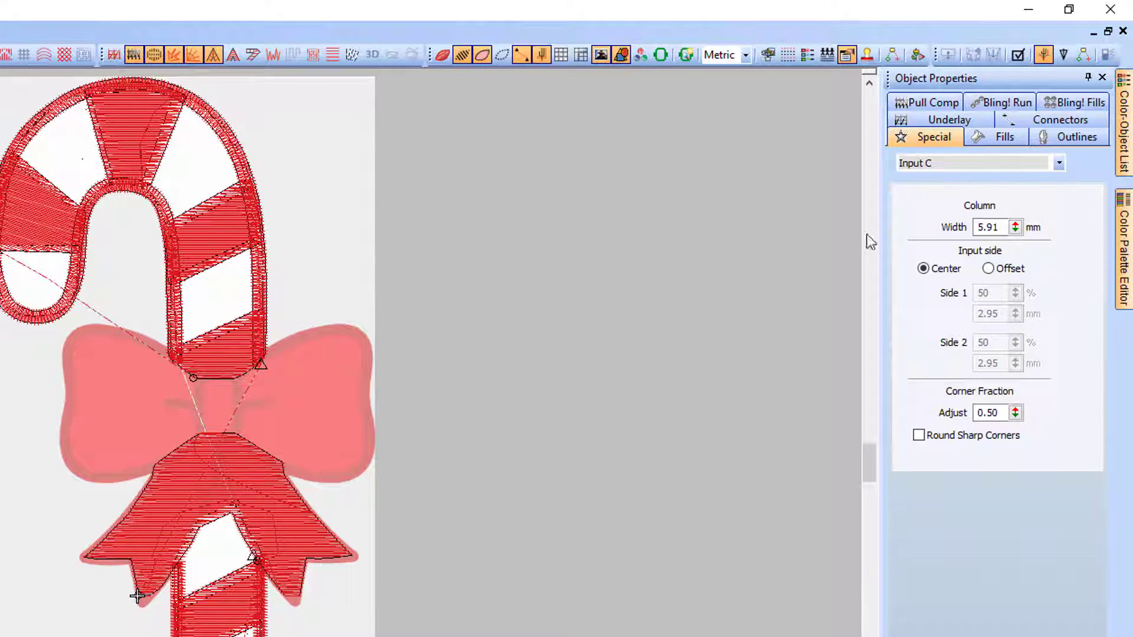
left_click_drag(999, 227, 952, 226)
type("1.5")
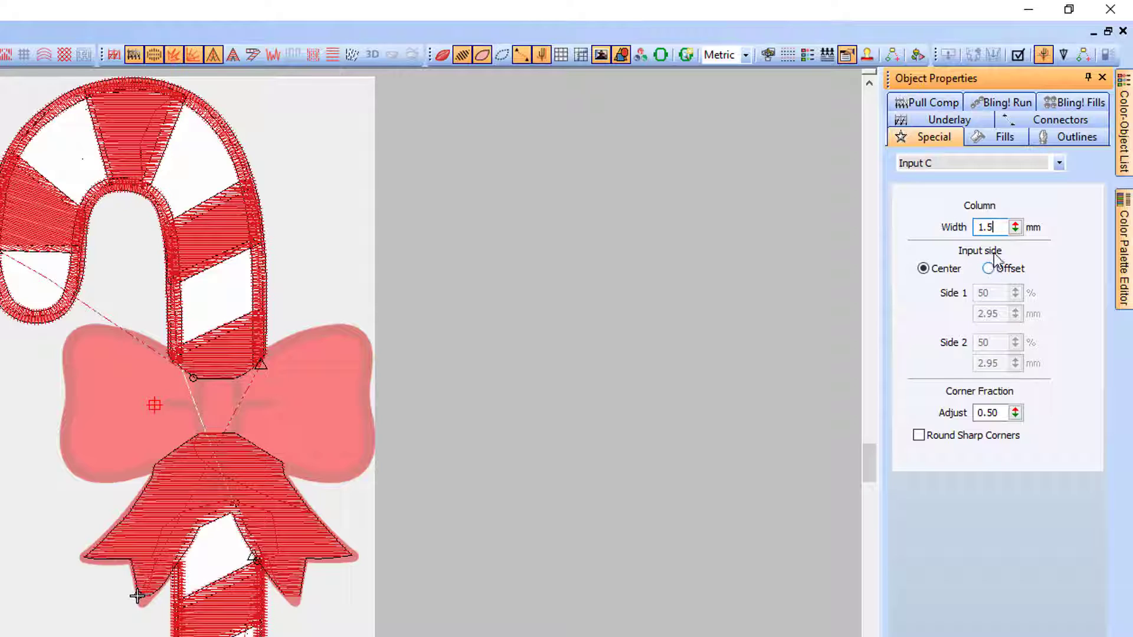
- Enable the first underlay for the column as Edge Run with a stitch length of 1.7 mm
left_click(961, 120)
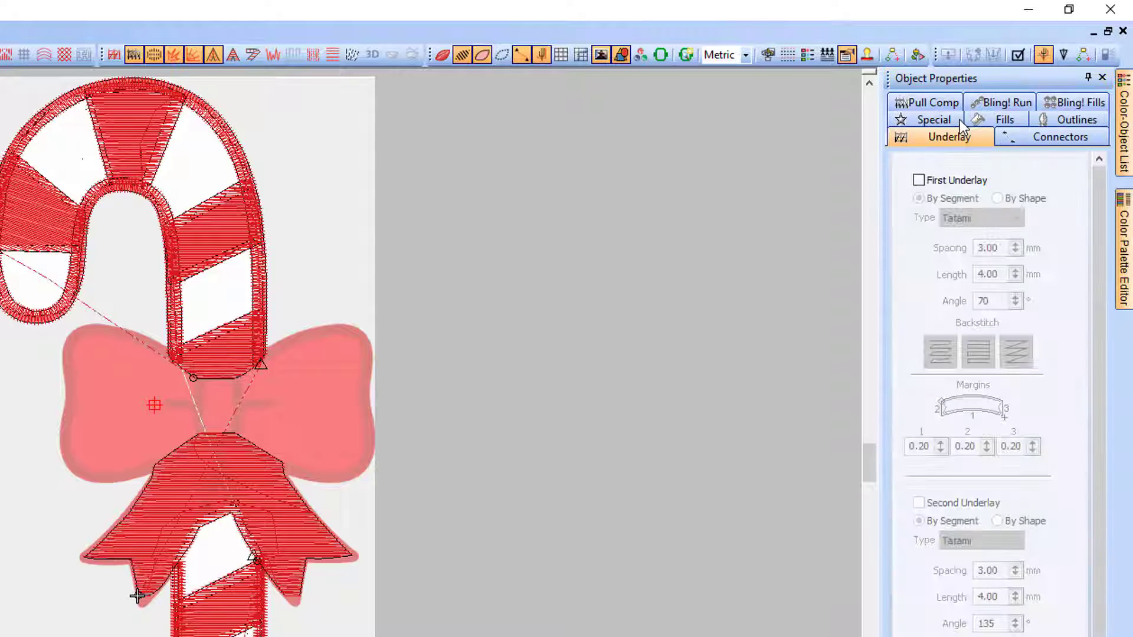
left_click(919, 180)
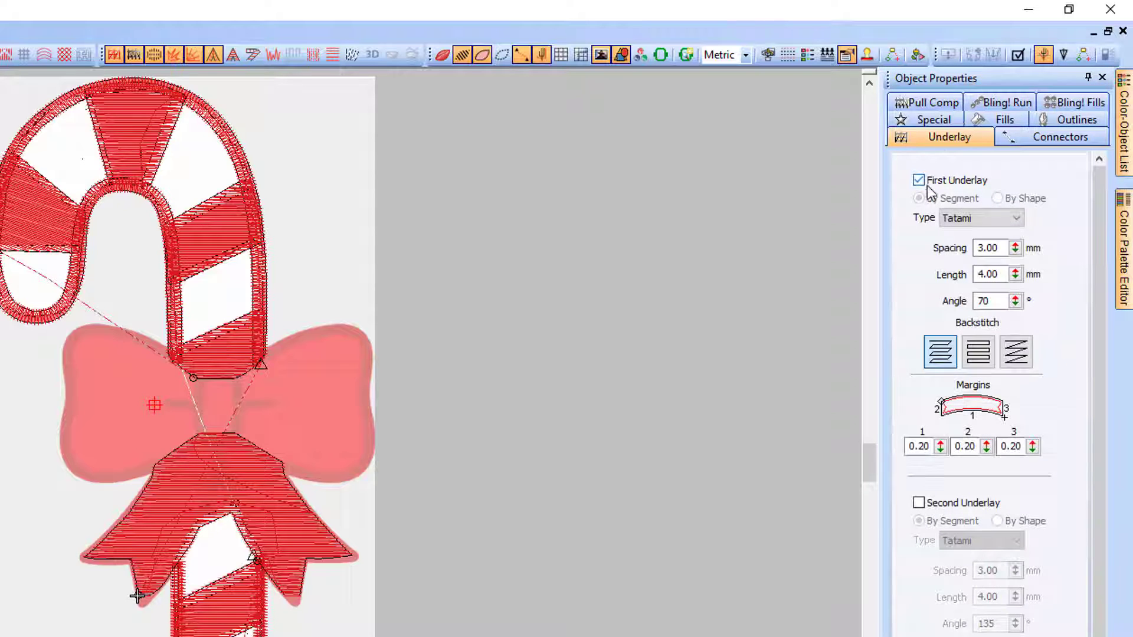
left_click(1006, 218)
left_click(997, 269)
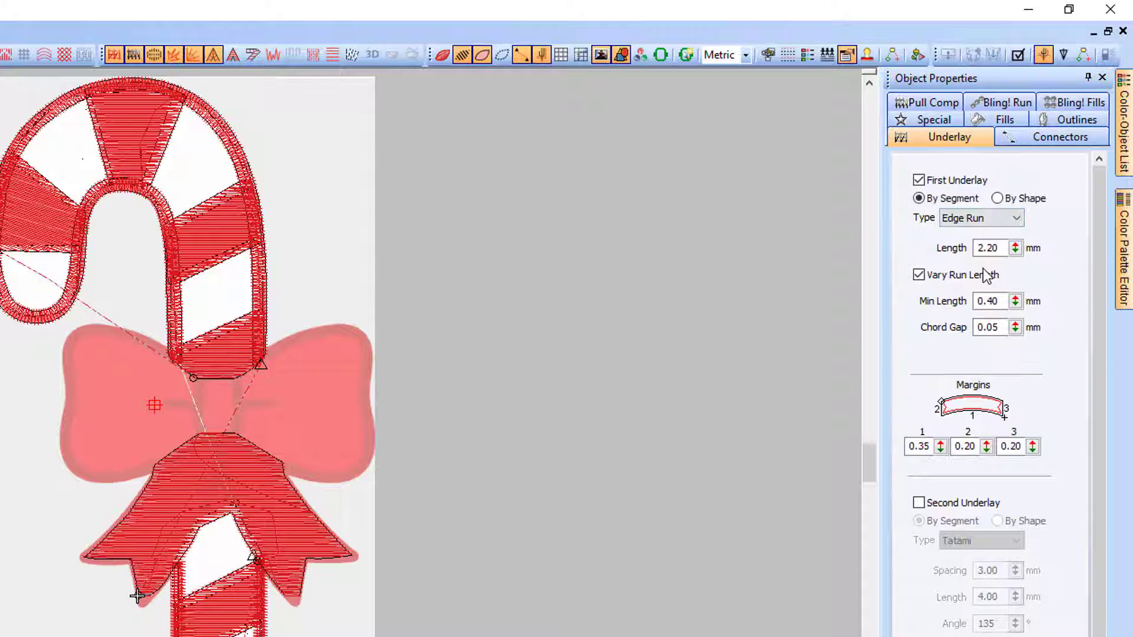
left_click_drag(1005, 248, 963, 248)
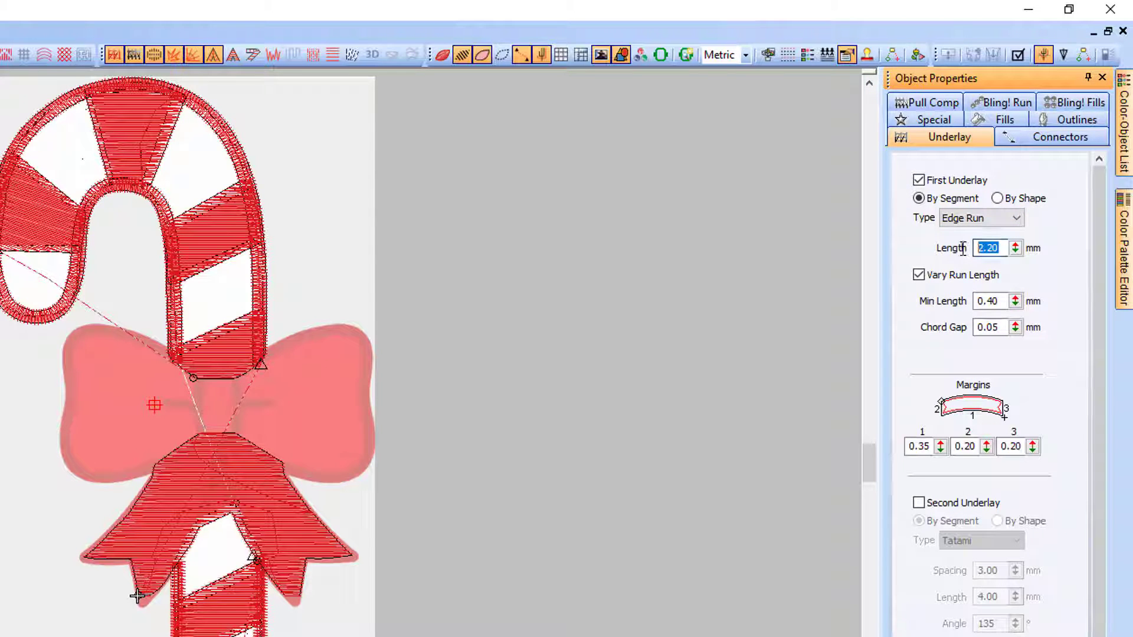
type("1.7")
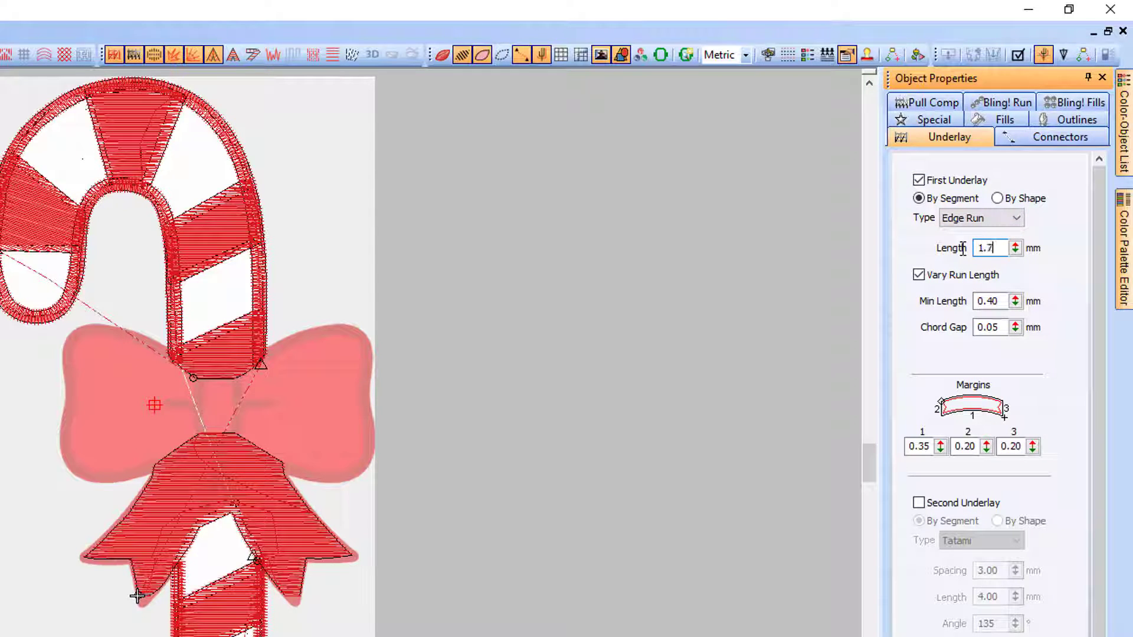
- Set the column's fill type to Satin and turn off Auto Spacing
left_click(1002, 119)
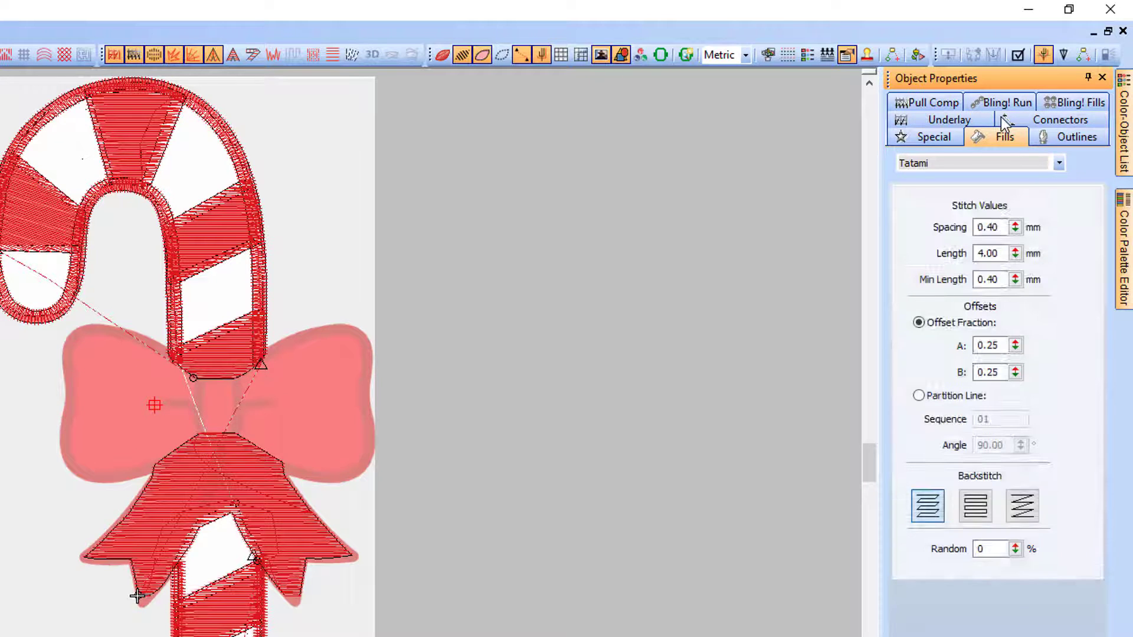
left_click(992, 163)
left_click(970, 176)
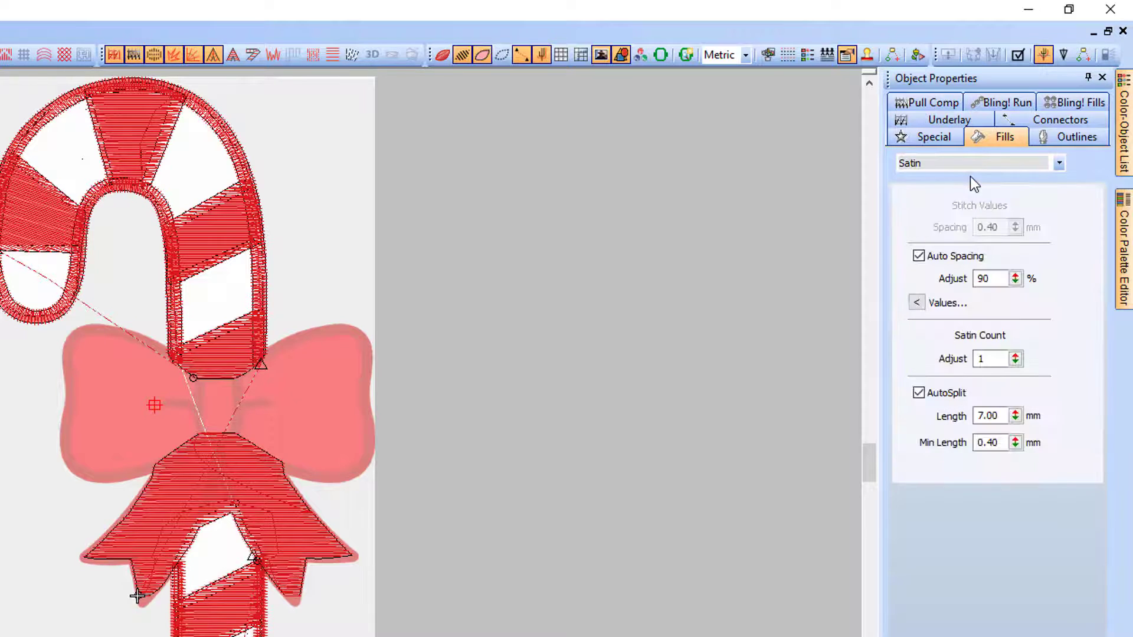
left_click(918, 256)
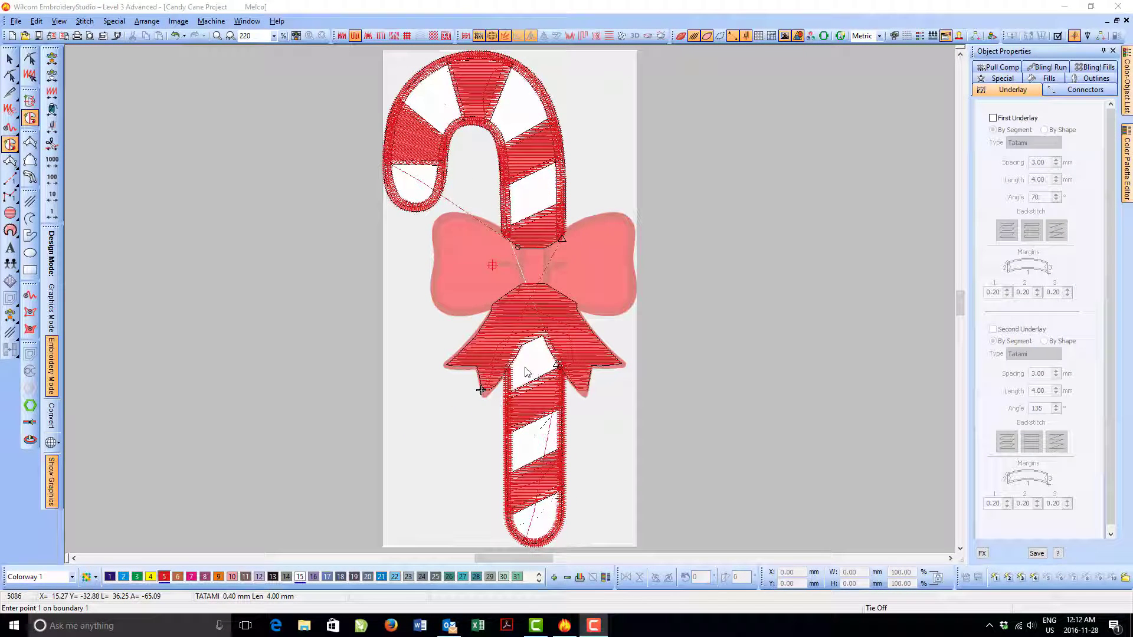
- Choose the Input C column tool for the tail outlines and set its column width to 1.5 mm
left_click(30, 177)
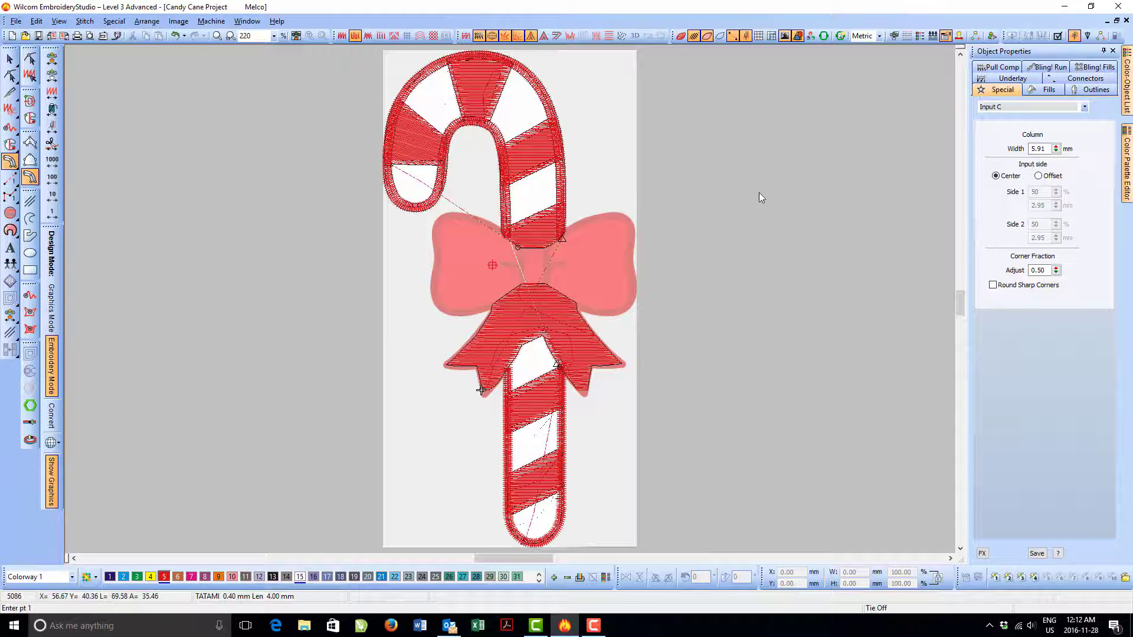
double_click(1038, 148)
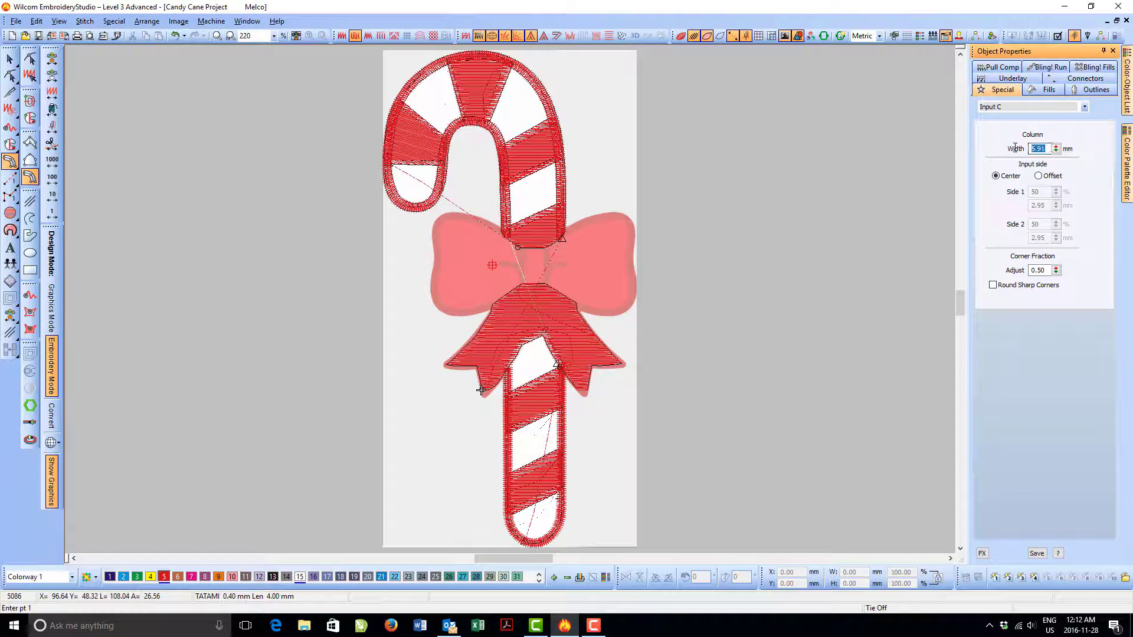
type("1.5")
- Turn on the column's first underlay as Edge Run with a length of 1.7 mm
left_click(1020, 81)
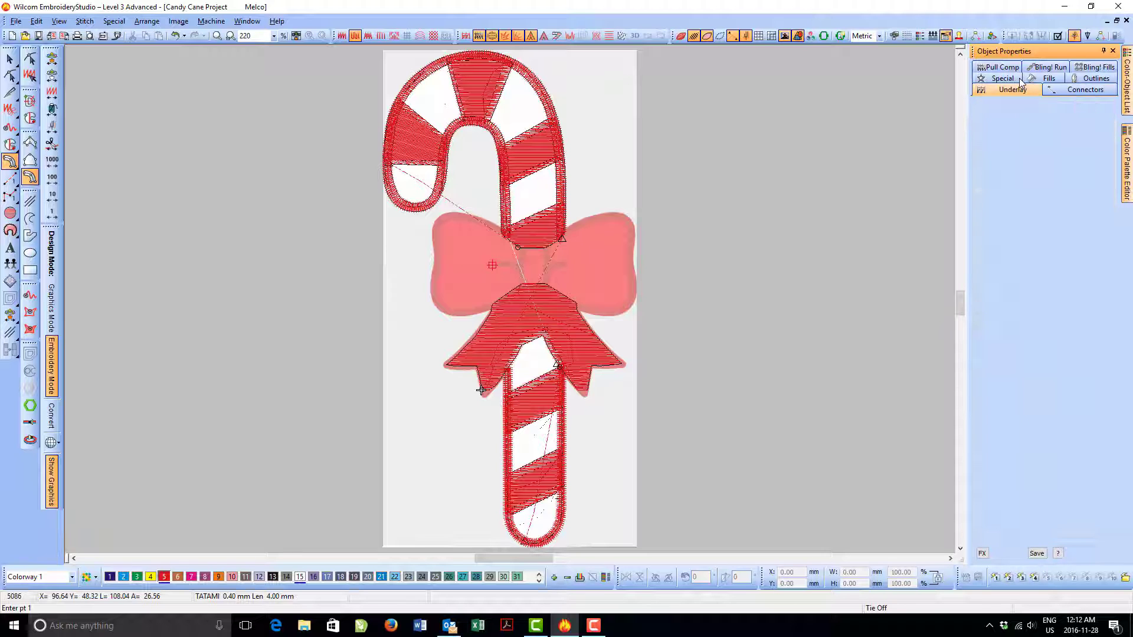
left_click(994, 120)
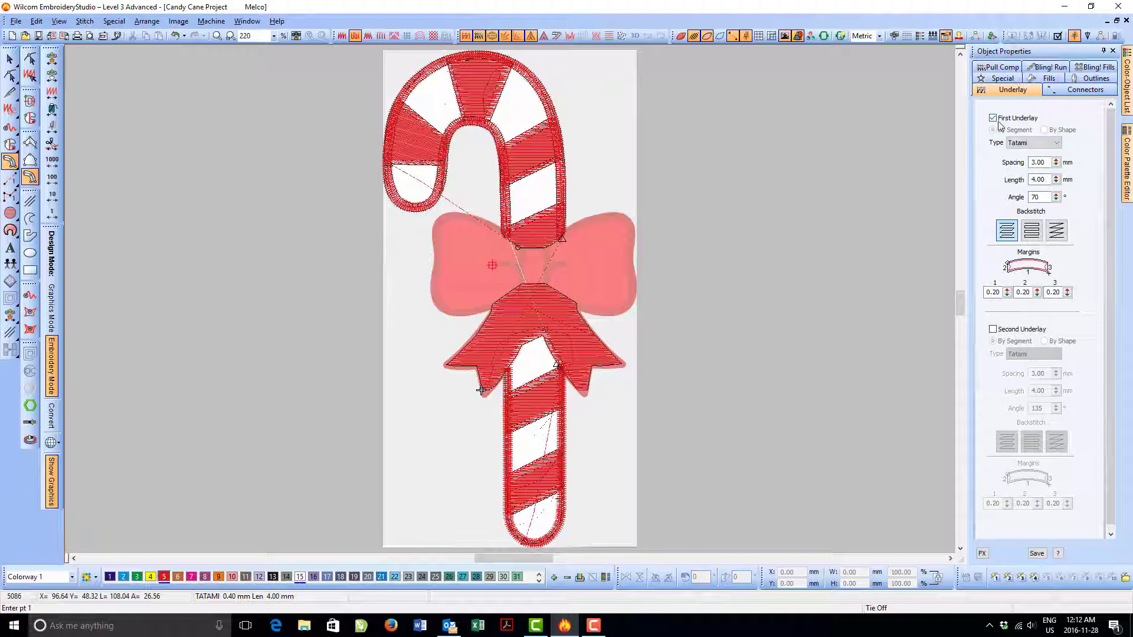
left_click(1055, 143)
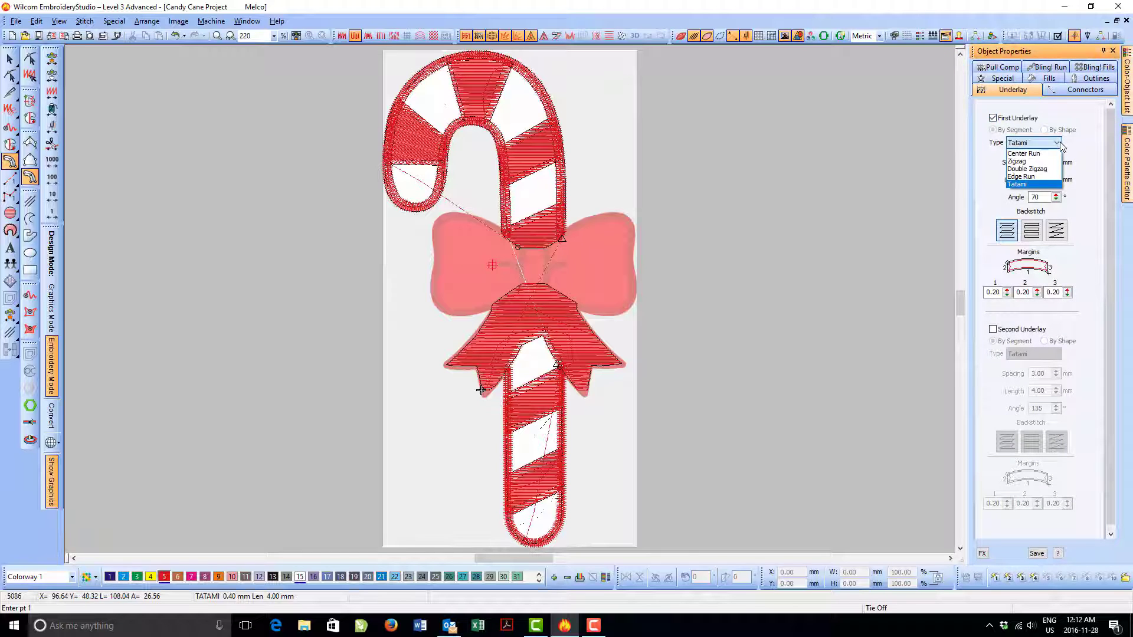
left_click(1021, 176)
double_click(1035, 162)
type("1.7")
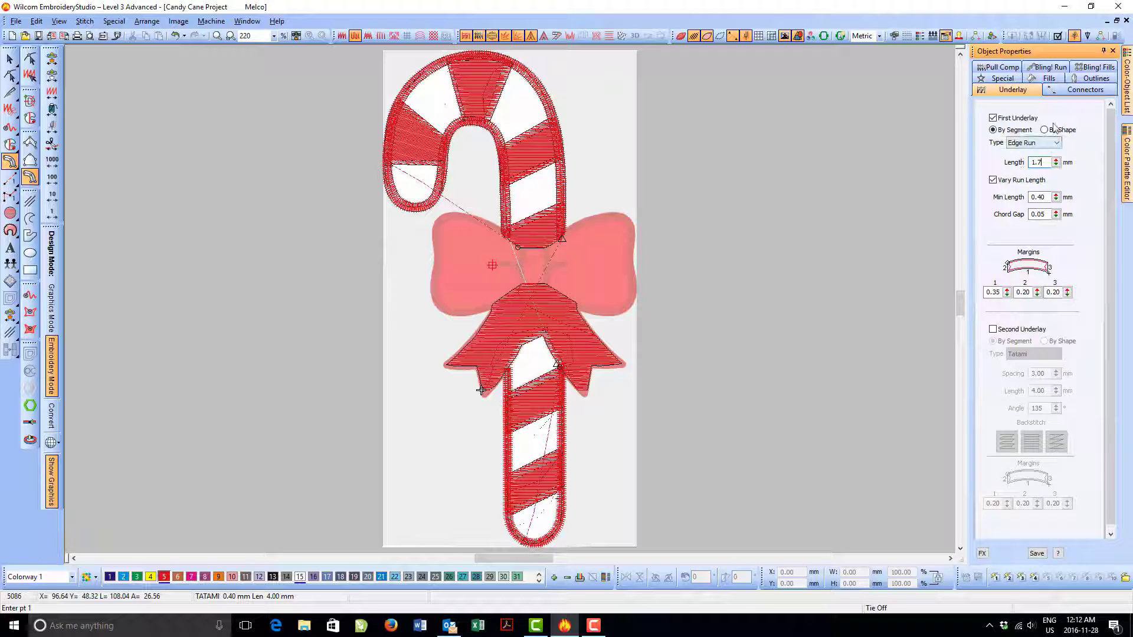
- Make the column a Satin fill with Auto Spacing disabled
left_click(1048, 79)
left_click(1046, 107)
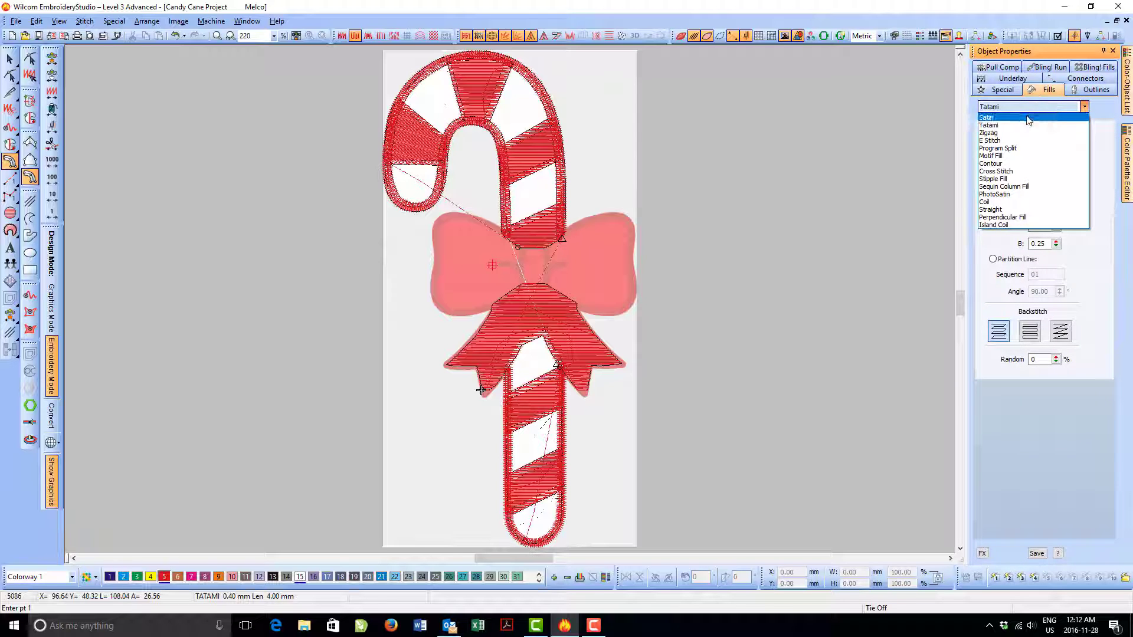
left_click(1029, 118)
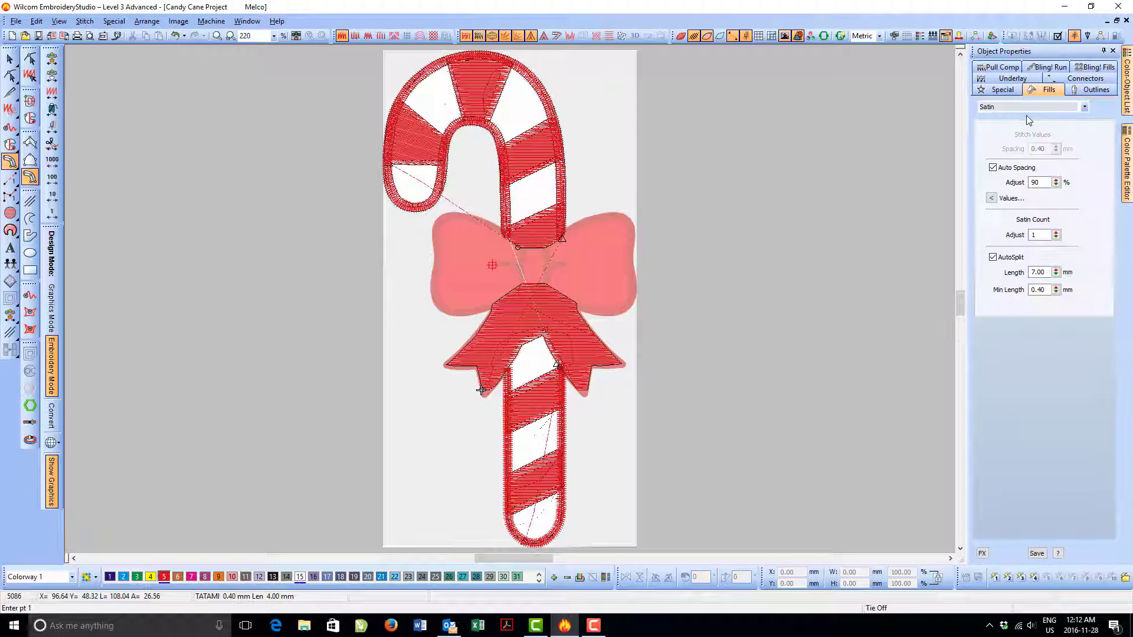
left_click(993, 168)
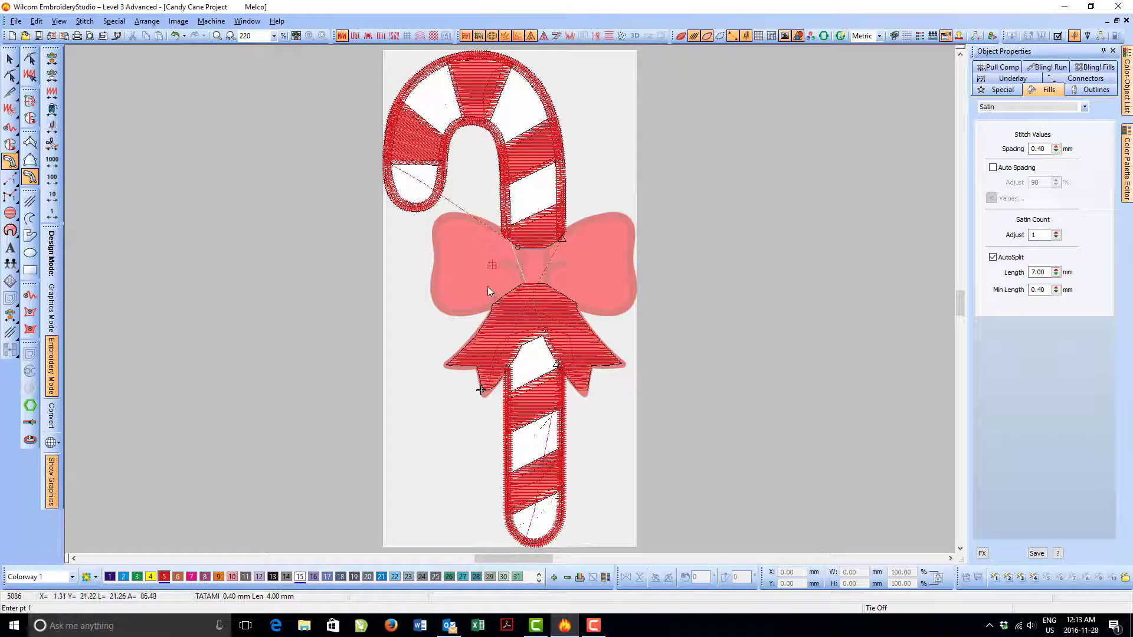
- Begin the left tail's outline column down its outer edge, around the outer tip and notch to the lower tip
key("z")
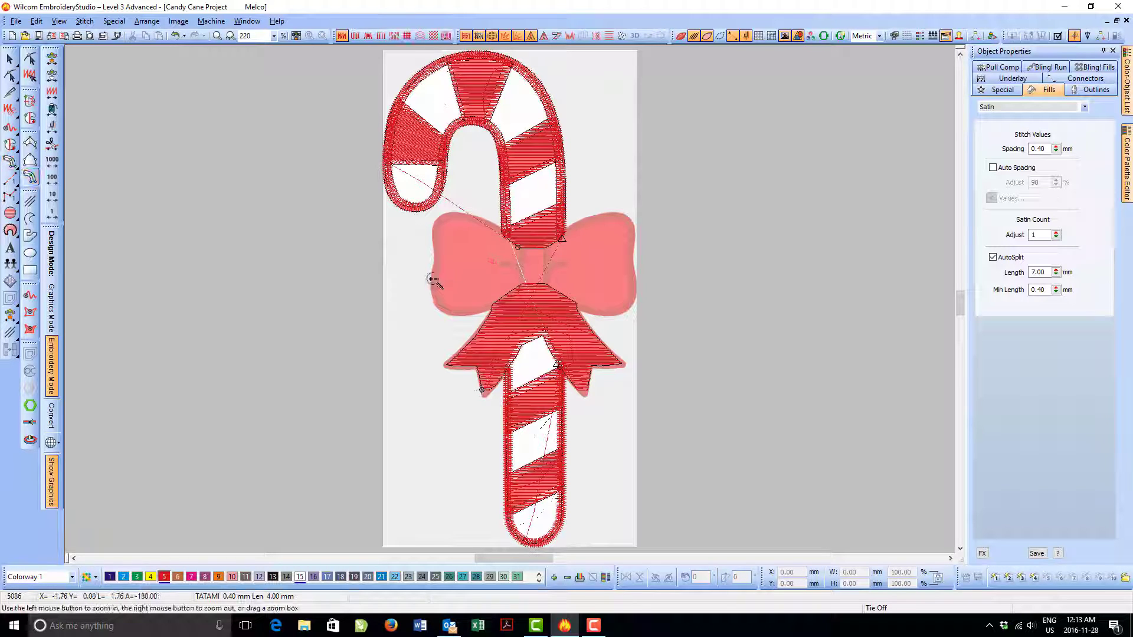
left_click_drag(631, 412, 433, 303)
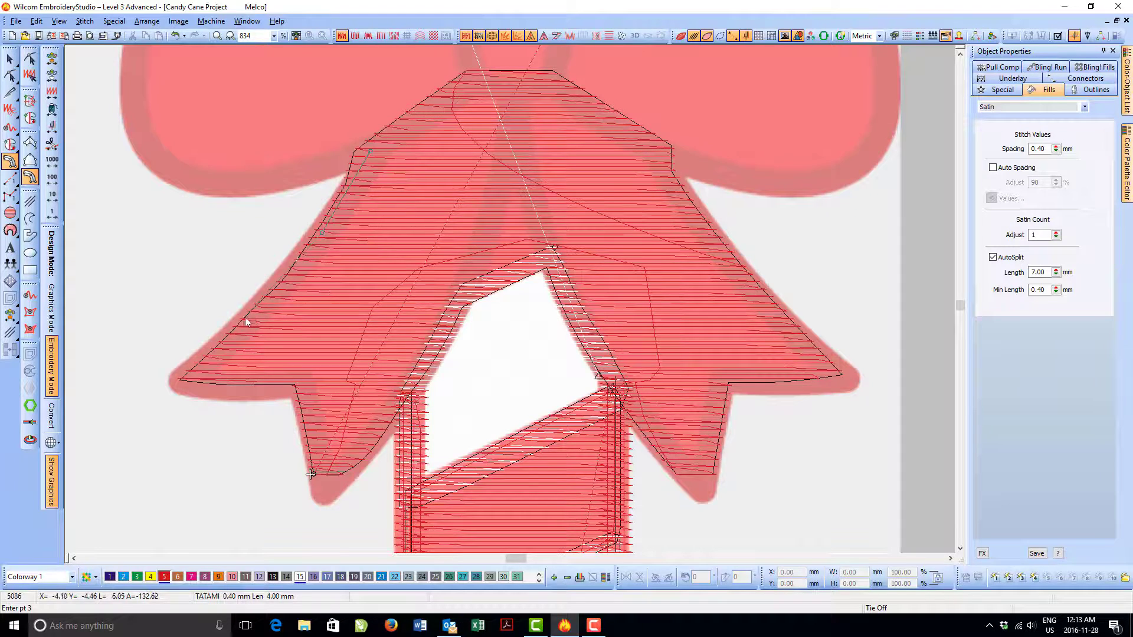
left_click(236, 330)
left_click(175, 386)
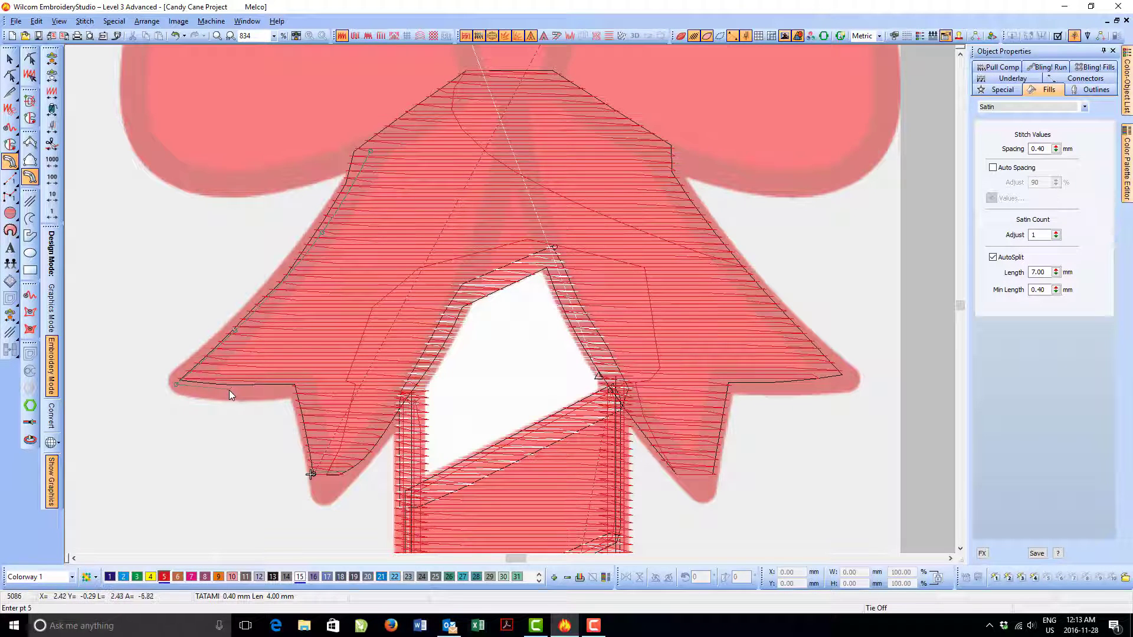
left_click(295, 384)
left_click(322, 491)
- Continue the column up the left tail's inner edge to the center below the knot and finish it
left_click(367, 448)
left_click(436, 352)
left_click(491, 225)
left_click(515, 98)
key("Return")
key("Return")
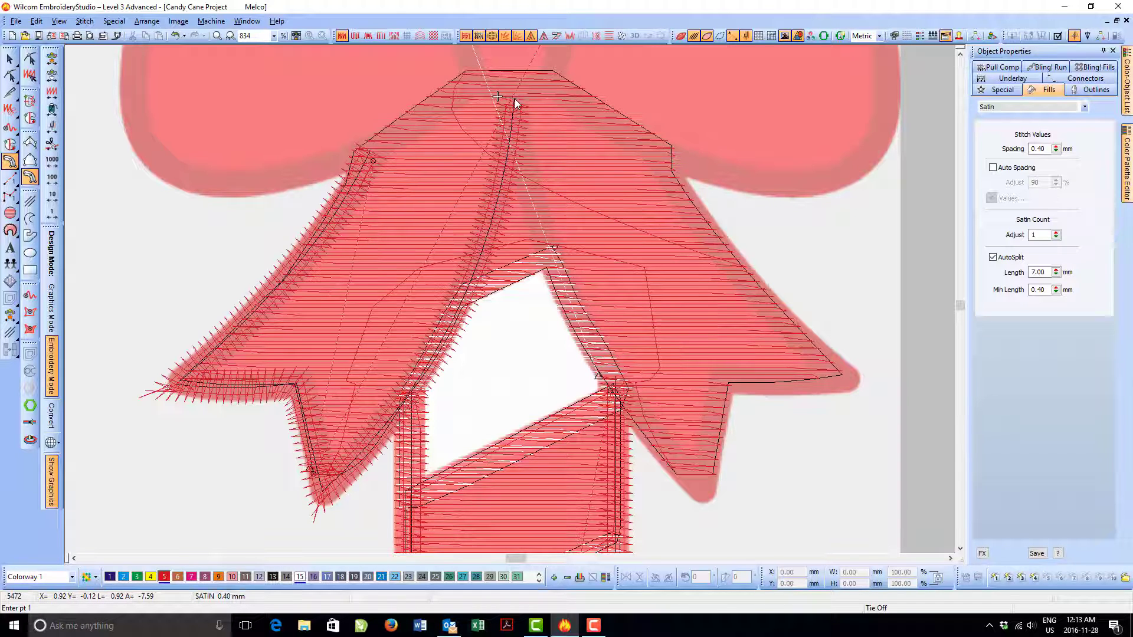
- Begin the right tail's outline column from the center below the knot, down the inner edge to the lower tip
left_click(512, 98)
left_click(522, 164)
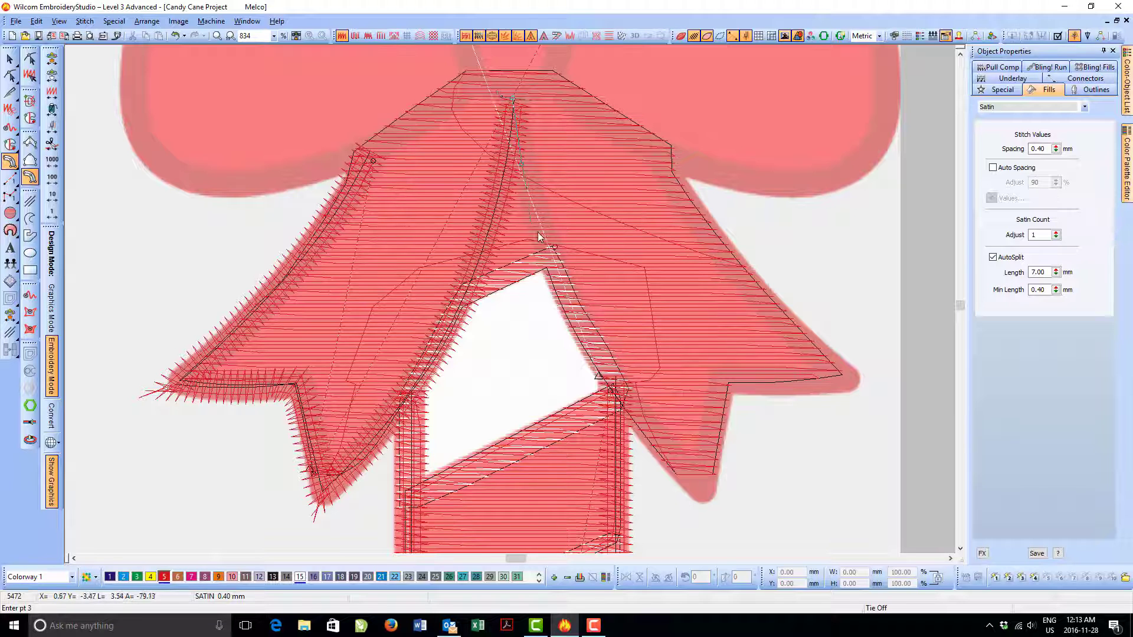
left_click(549, 248)
left_click(597, 357)
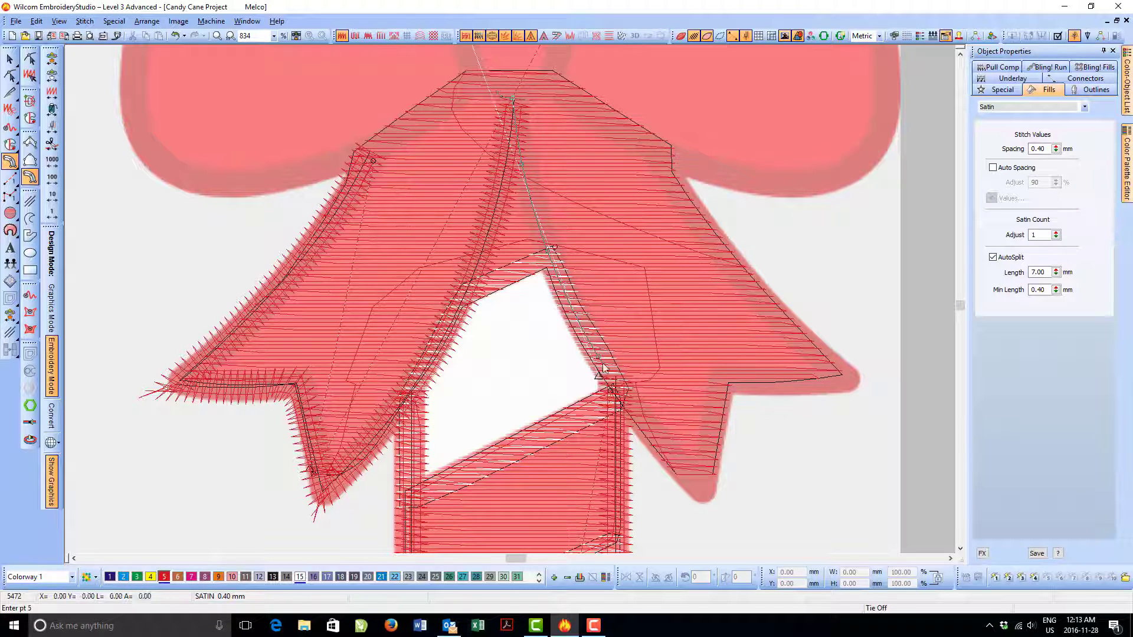
left_click(703, 489)
- Continue the column along the right tail's lower edge to its outer tip, up the outer edge, and finish it
left_click(797, 383)
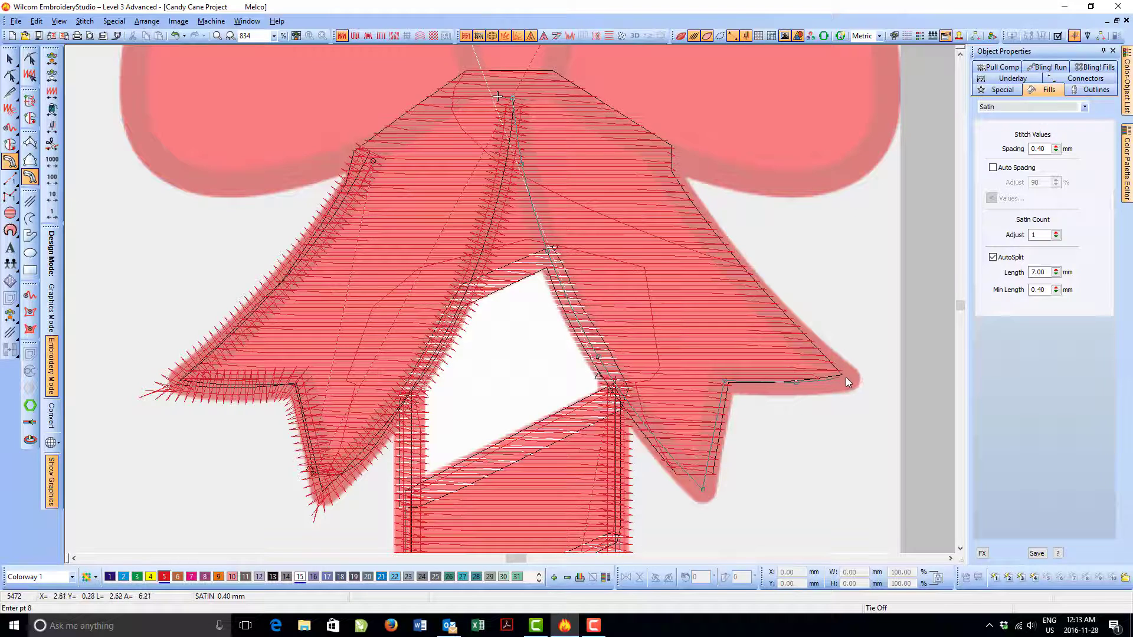
left_click(847, 377)
left_click(801, 335)
left_click(796, 330)
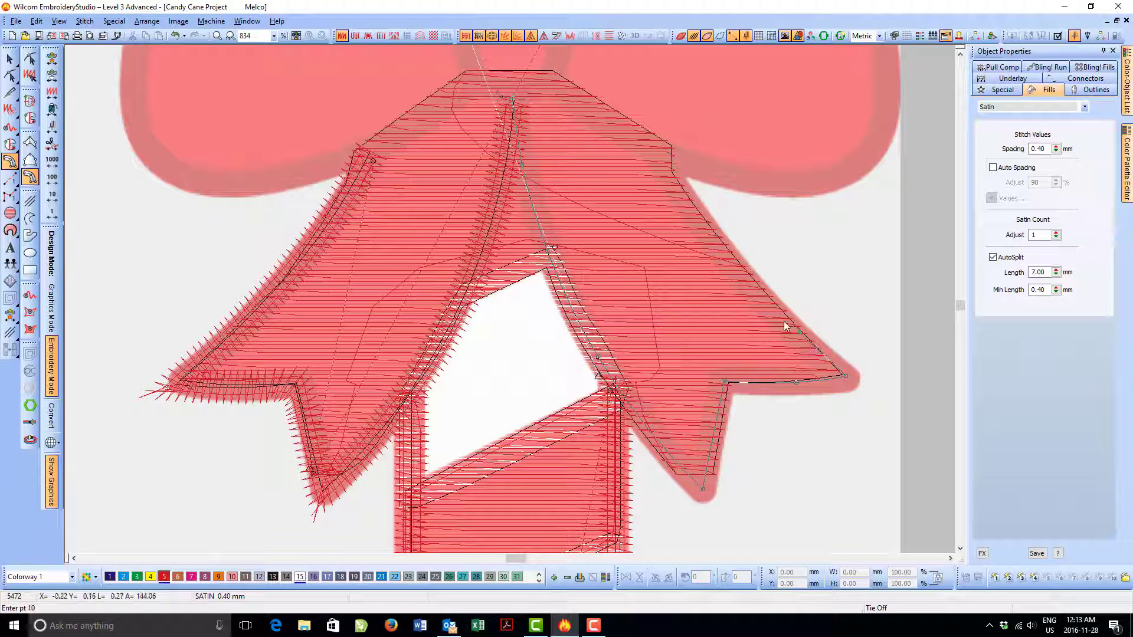
left_click(730, 259)
left_click(659, 159)
key("Return")
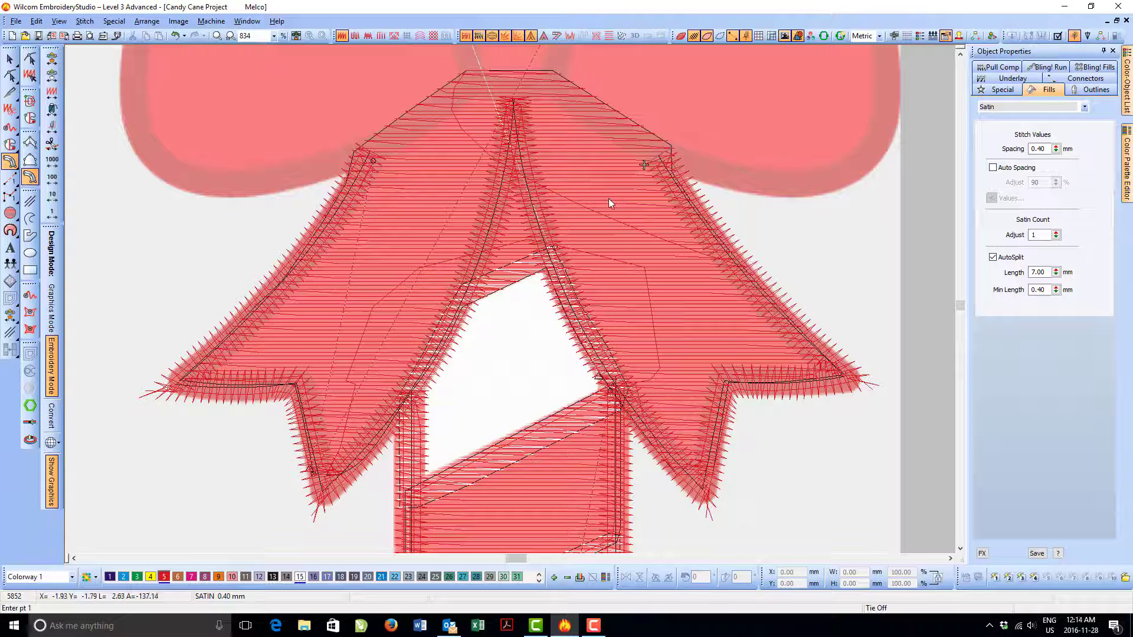
- Choose the Run tool and set its stitch length to 1.7 mm
key("0")
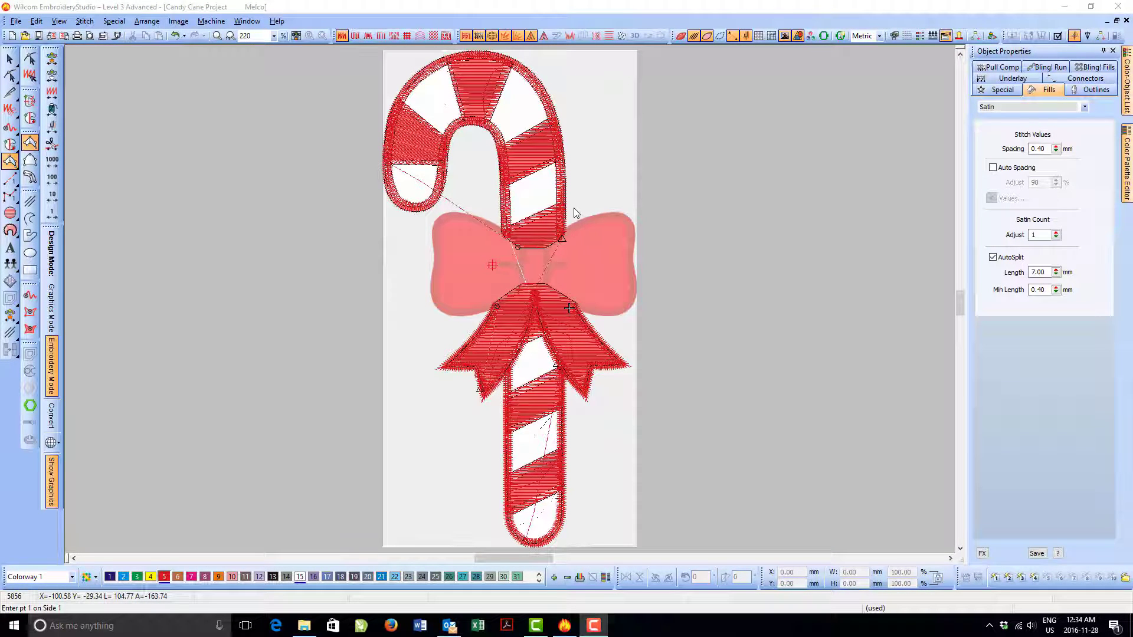
left_click(9, 180)
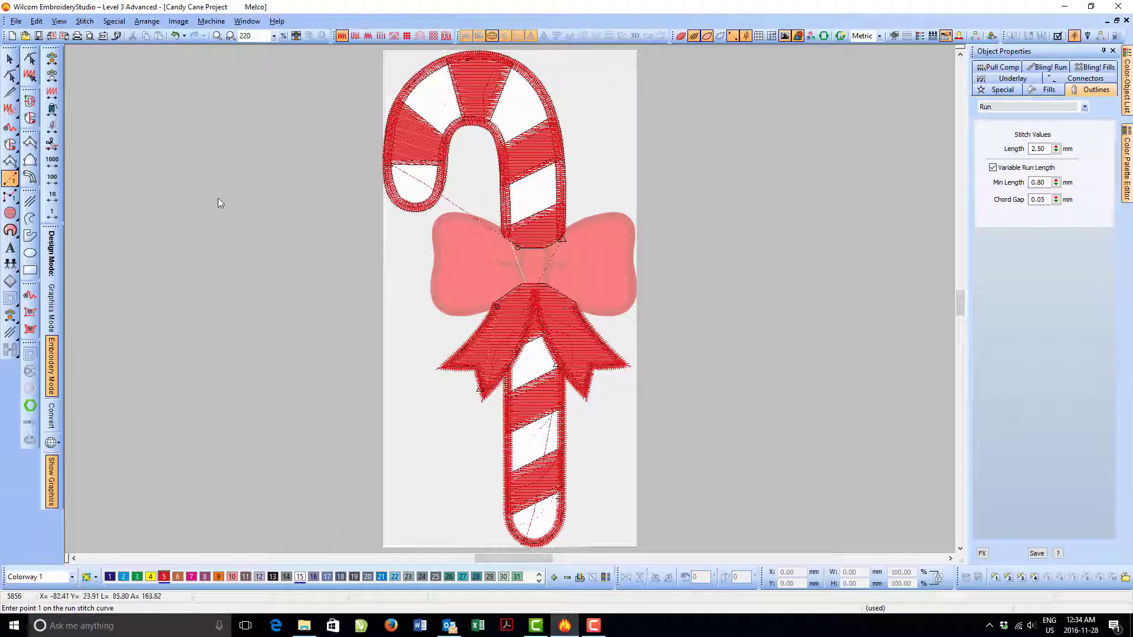
double_click(1047, 149)
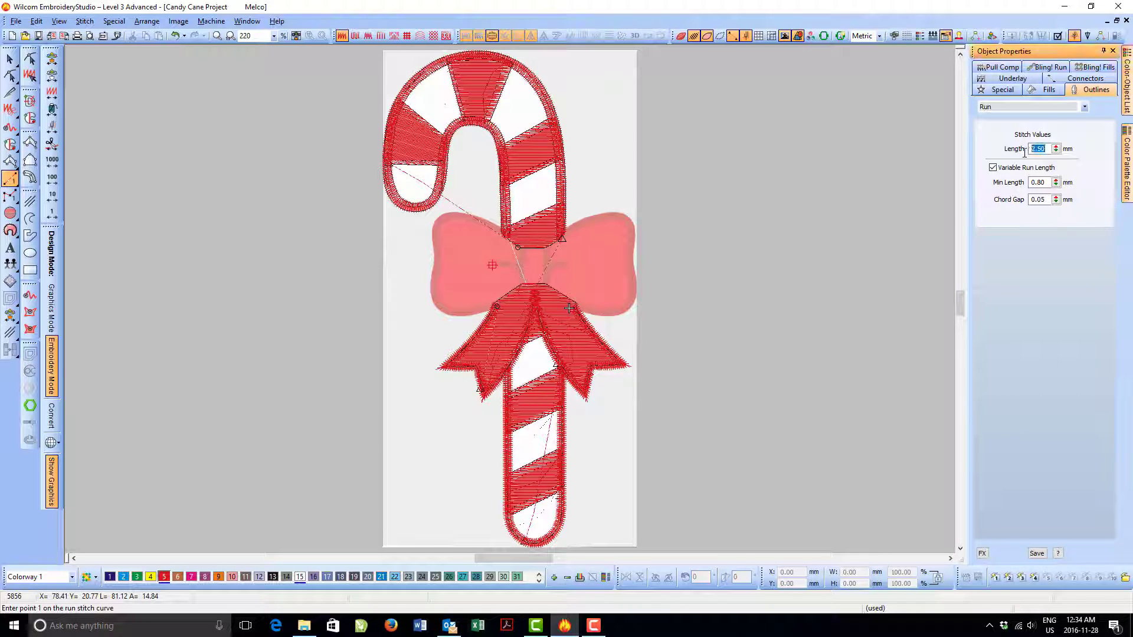
type("1.7")
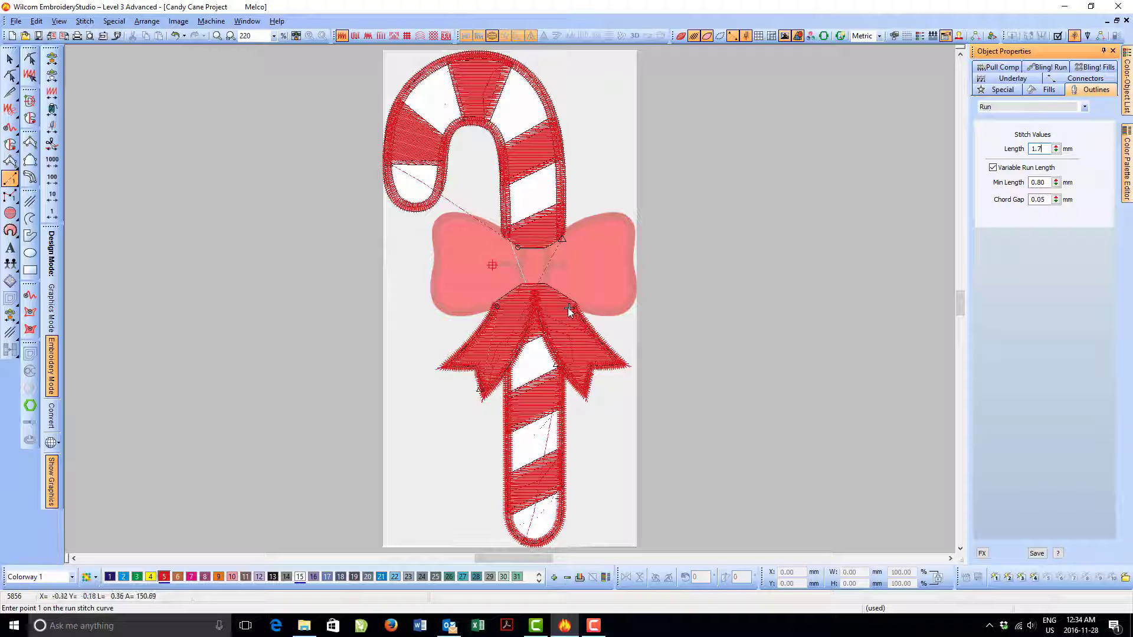
- Digitize a connecting run from the right tail outline's upper end, across the knot, to the left corner of the knot's base
left_click(569, 307)
left_click(570, 281)
left_click(549, 272)
left_click(517, 271)
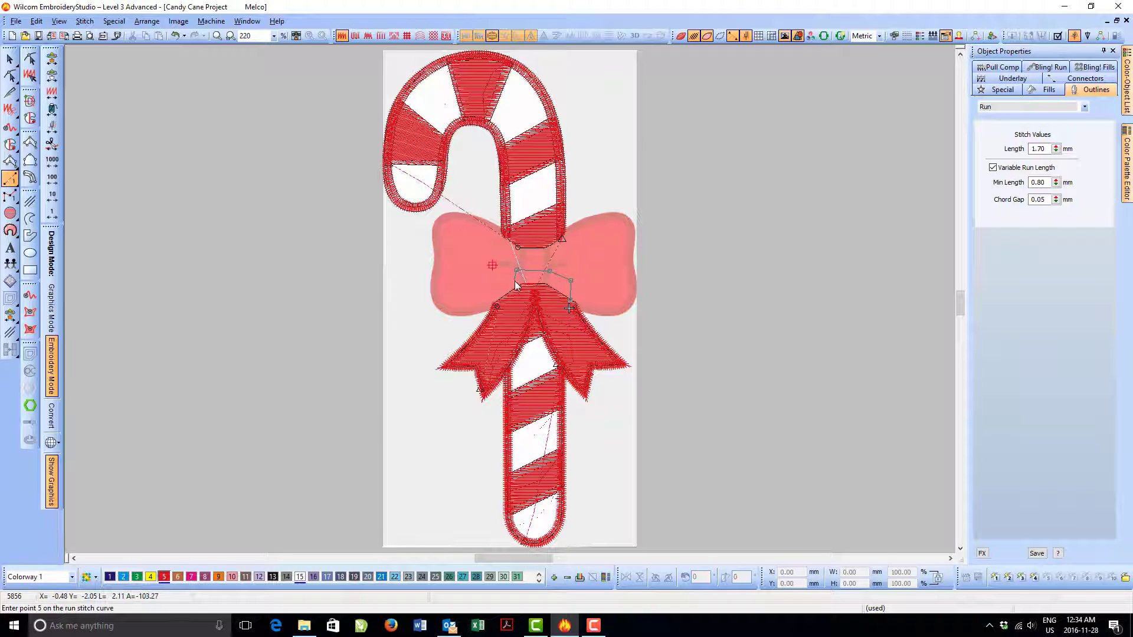
left_click(517, 284)
key("Return")
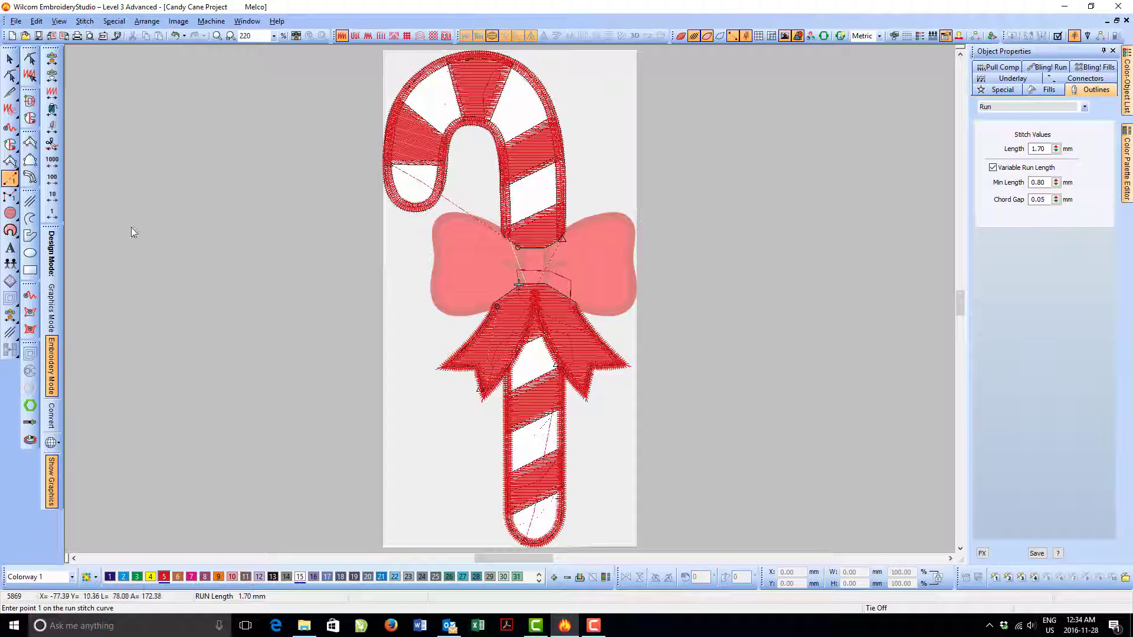
- Choose the Complex Fill tool, set the fill type to Tatami, and turn off the first underlay
left_click(28, 118)
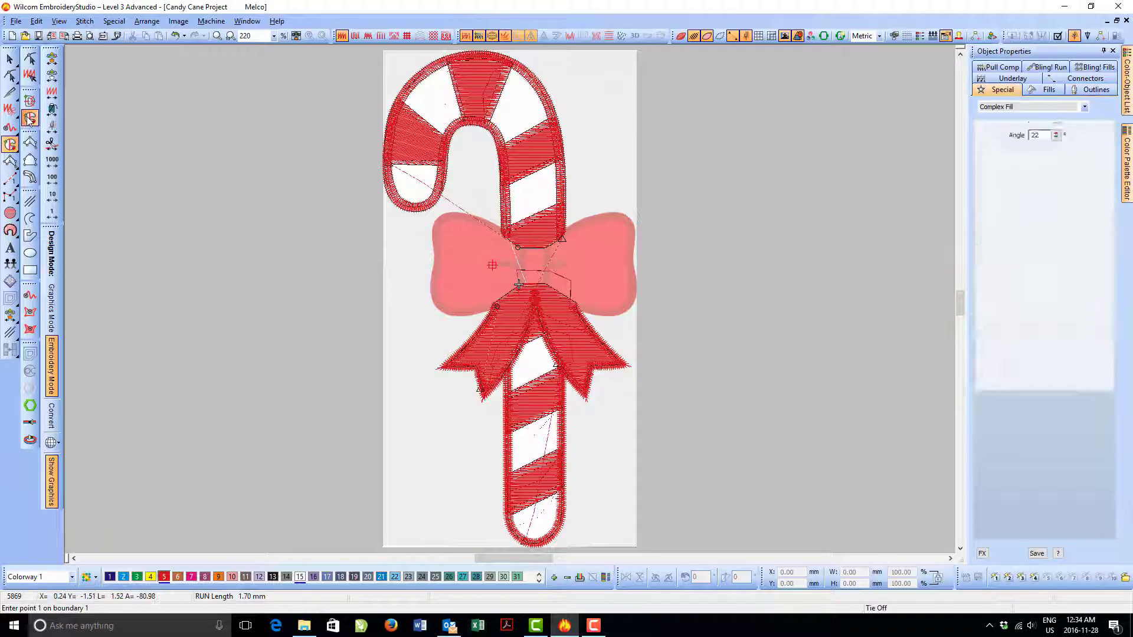
left_click(1048, 90)
left_click(1038, 107)
left_click(1034, 125)
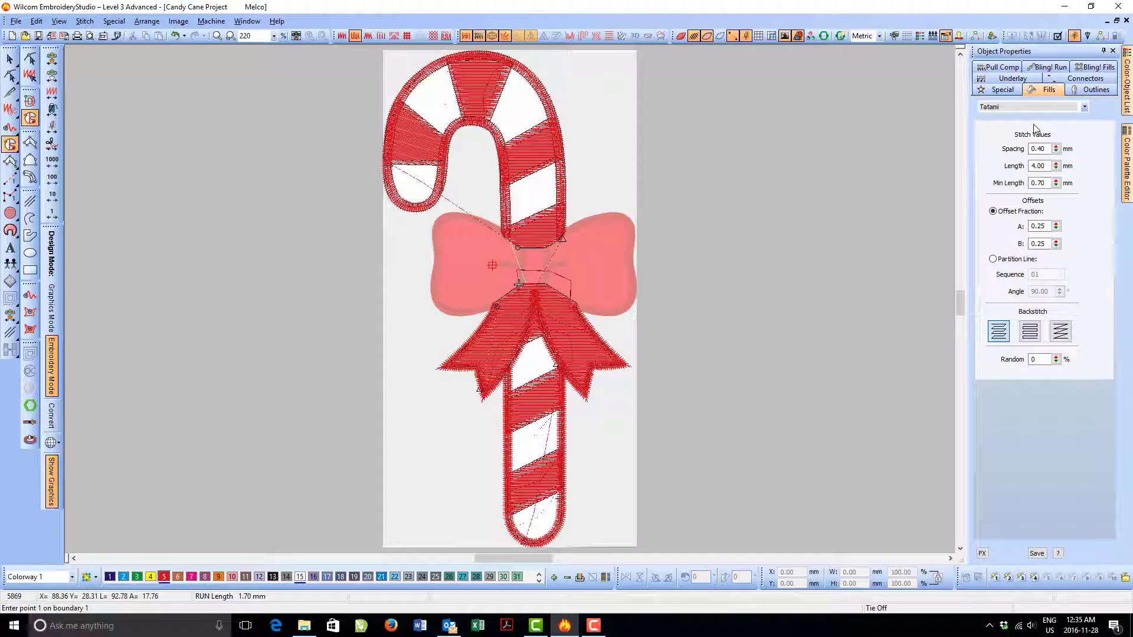
left_click(1013, 79)
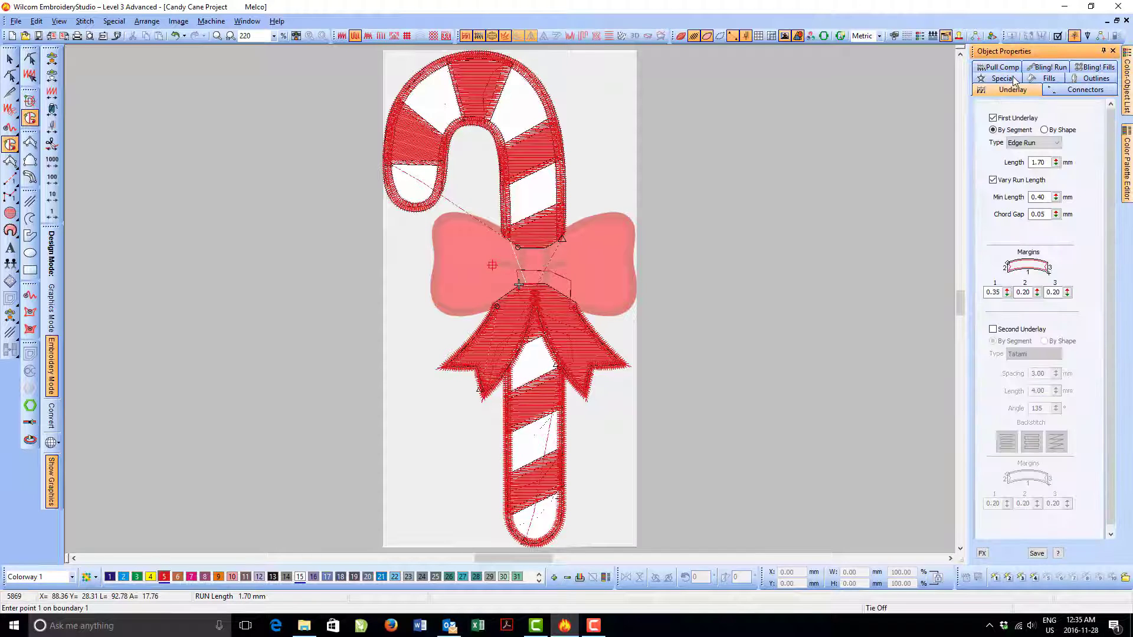
left_click(993, 118)
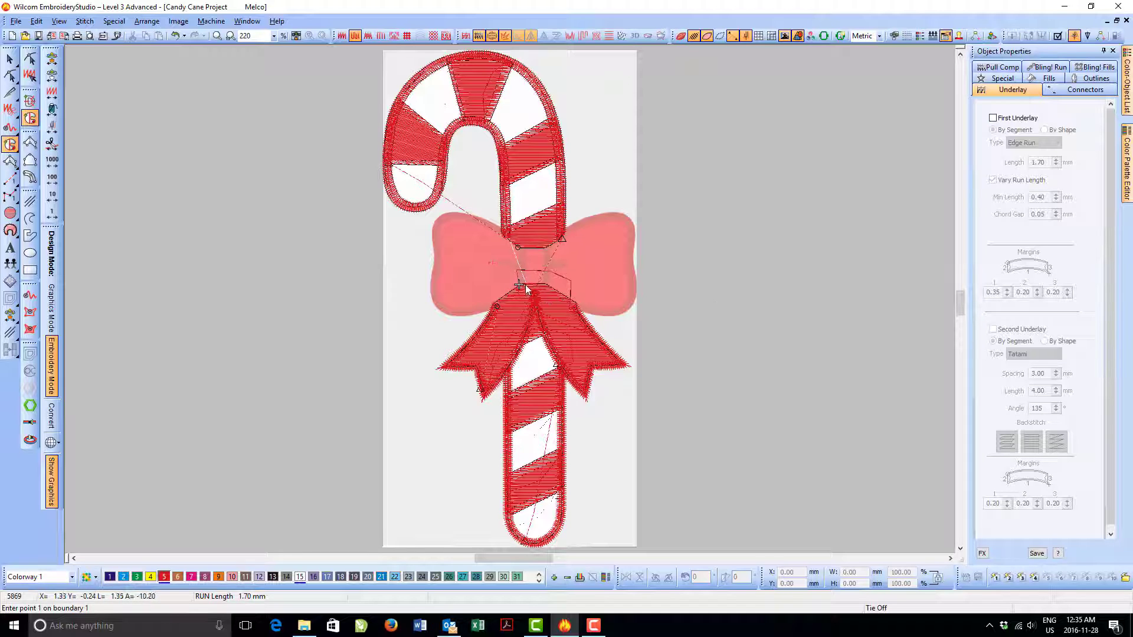
- Start the left bow loop's fill boundary at the knot's lower-left corner and trace the loop's lower edge around to its outer side
key("z")
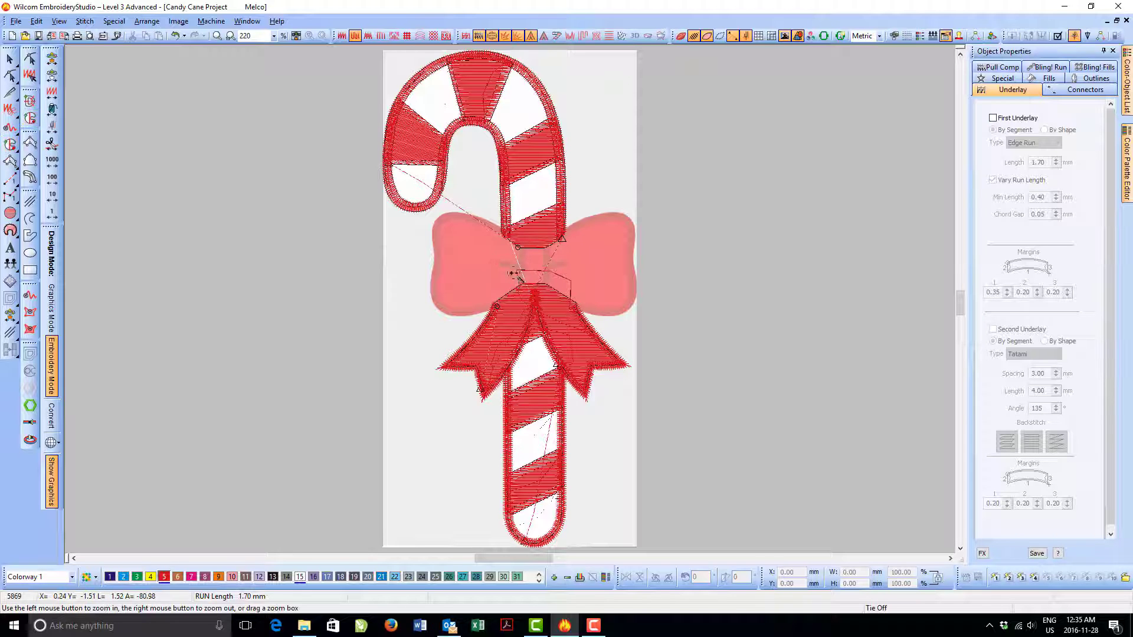
left_click_drag(396, 207, 654, 324)
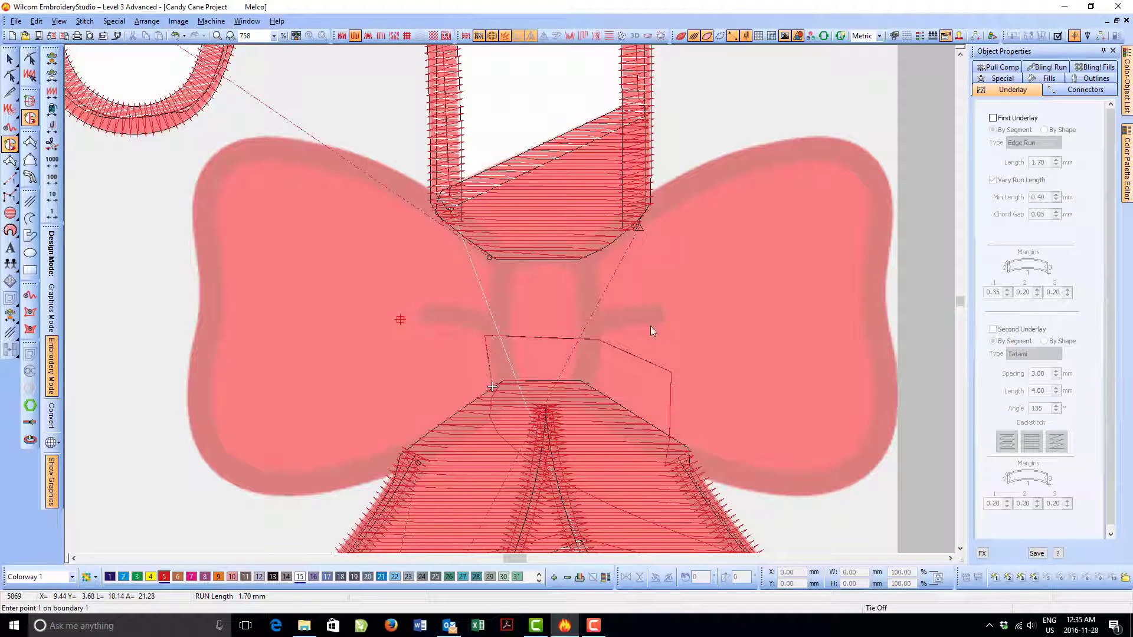
left_click(511, 385)
left_click(495, 387)
left_click(485, 405)
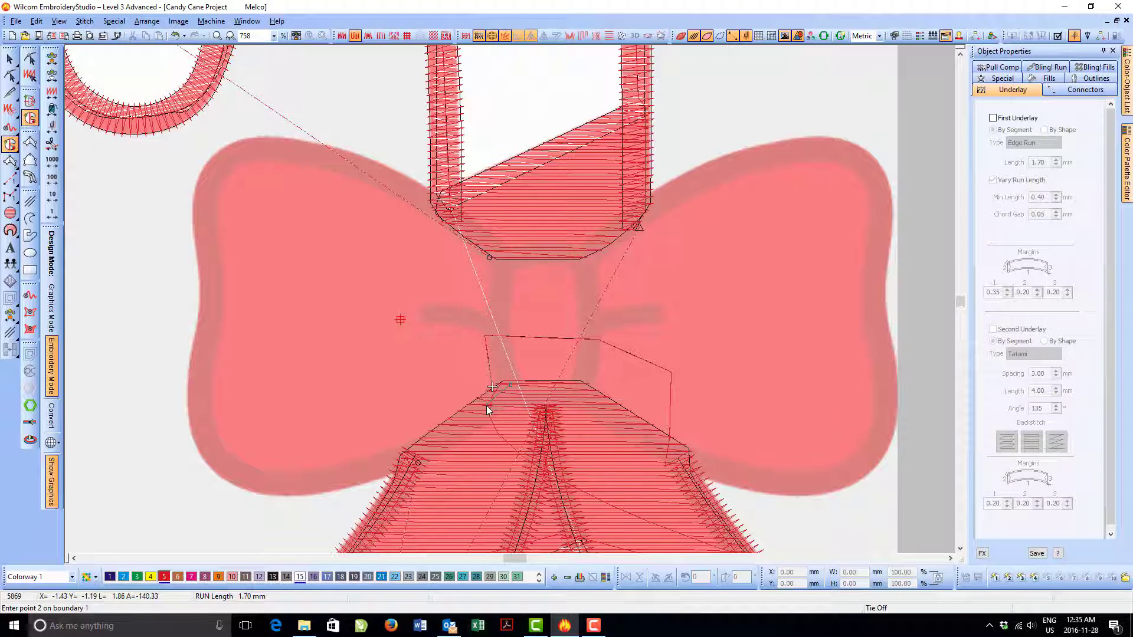
left_click(365, 469)
left_click(291, 482)
left_click(235, 475)
left_click(210, 454)
left_click(196, 415)
left_click(193, 373)
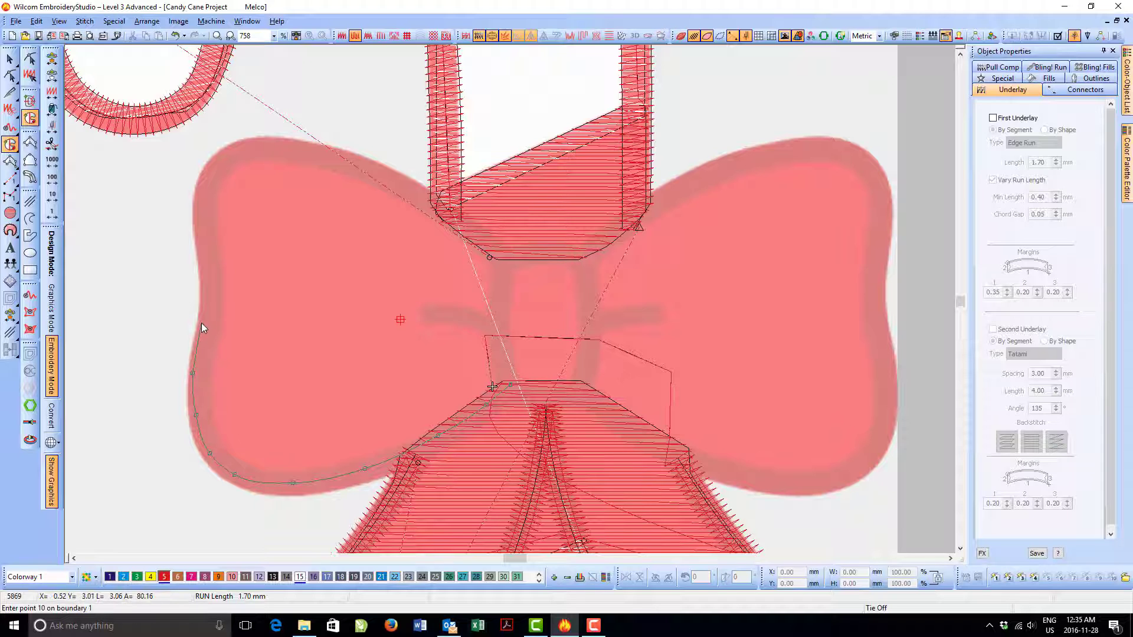
- Continue the boundary up the left loop's outer side, along its upper edge to the knot, and down the knot's left side
left_click(203, 321)
left_click(207, 286)
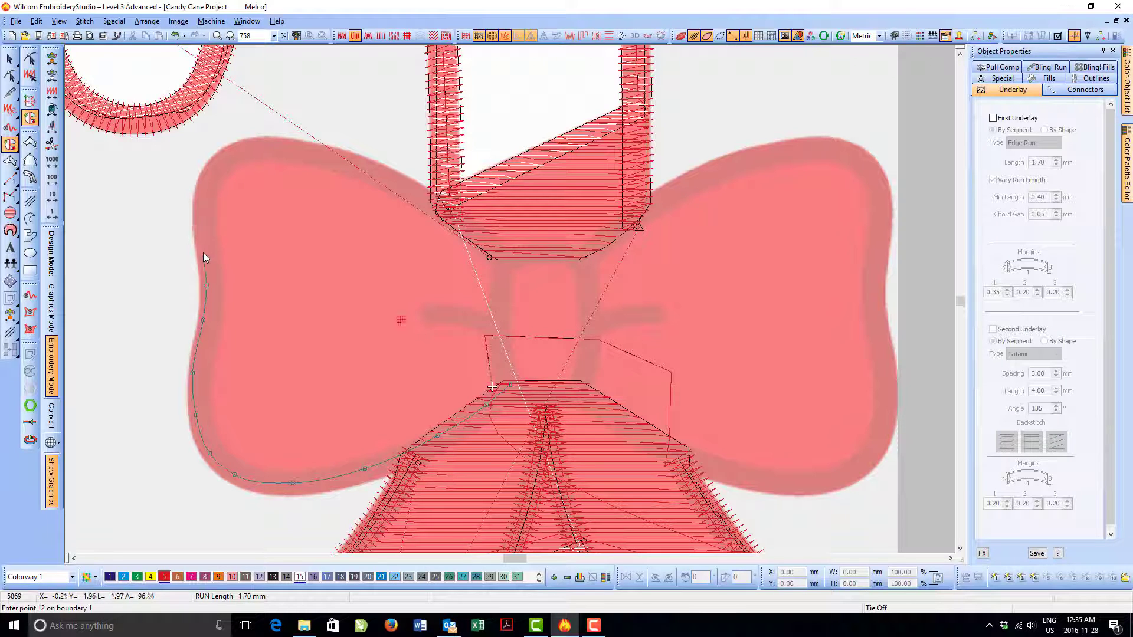
left_click(210, 170)
left_click(237, 155)
left_click(260, 151)
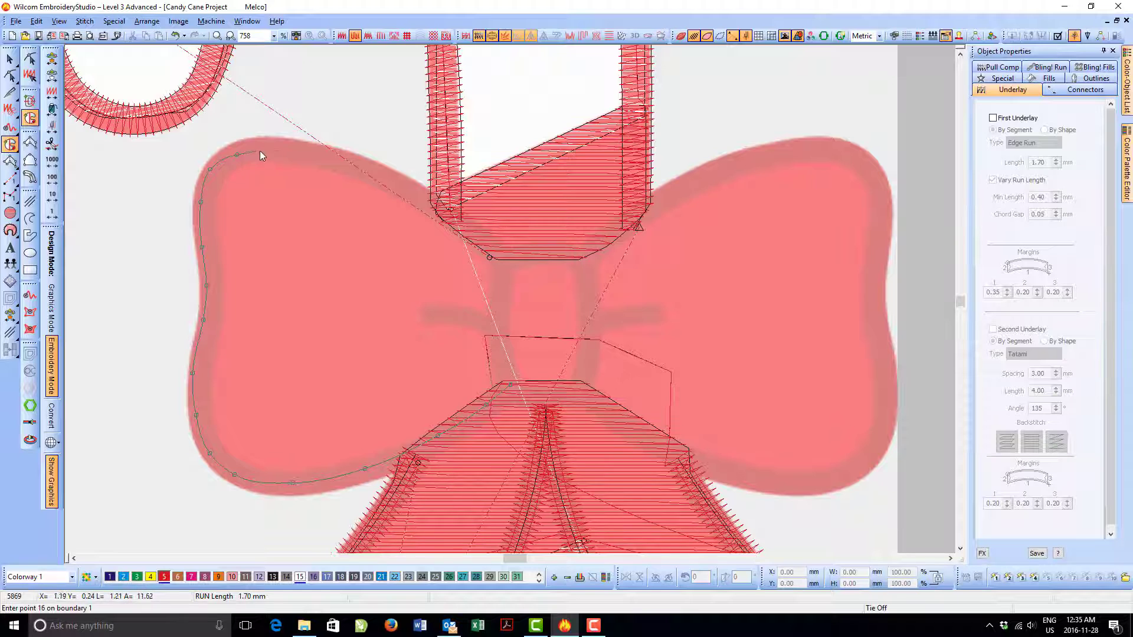
left_click(322, 155)
left_click(377, 173)
left_click(421, 197)
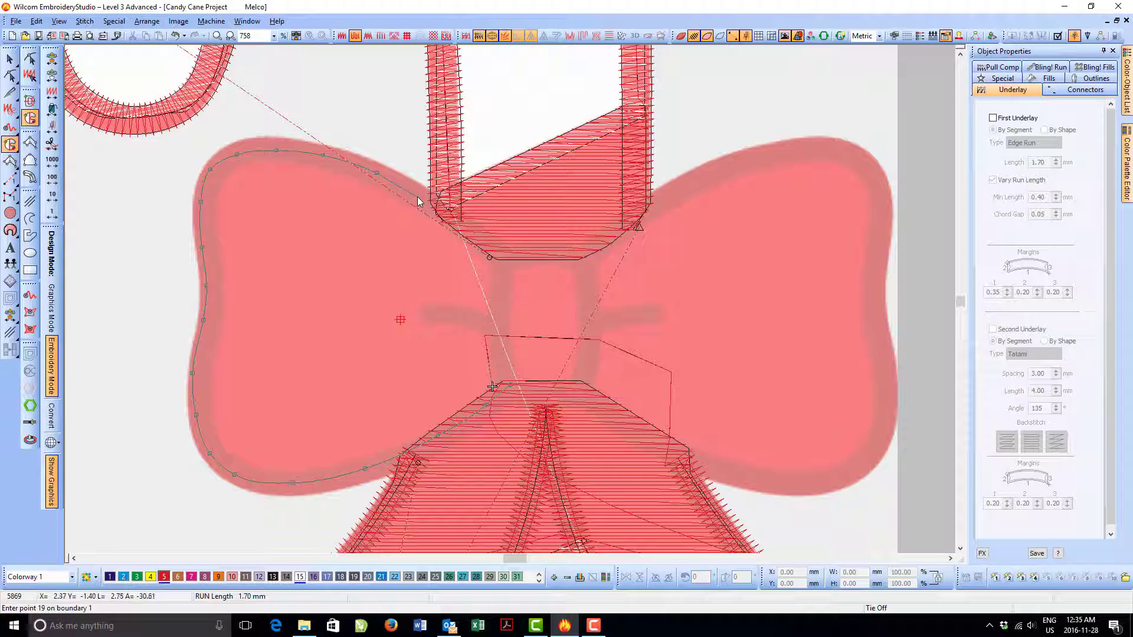
left_click(485, 236)
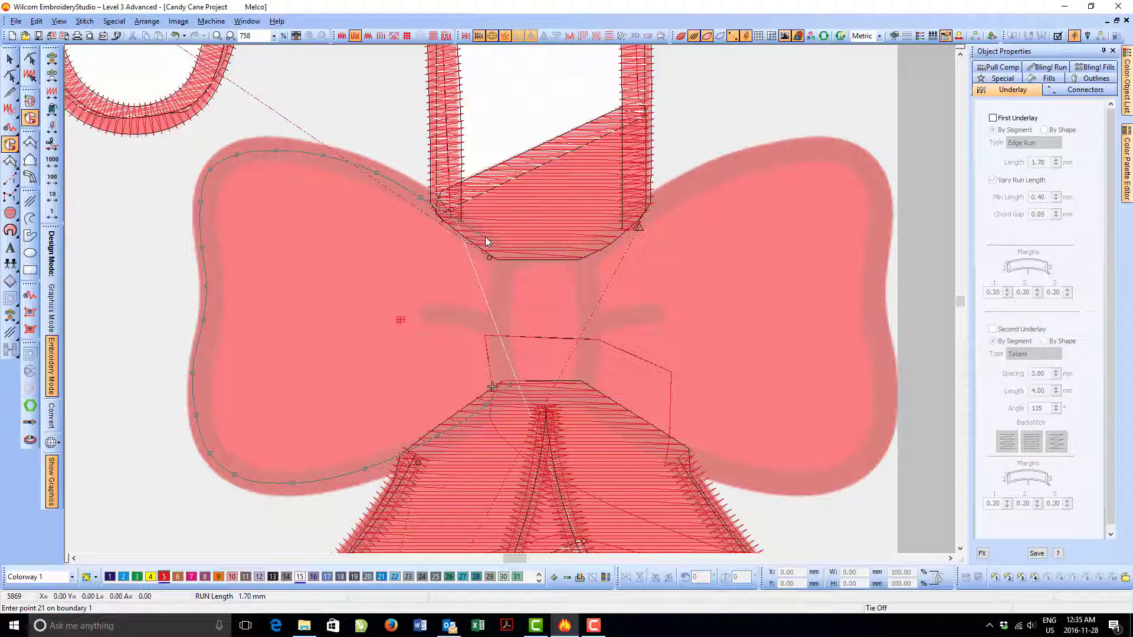
left_click(512, 263)
left_click(524, 374)
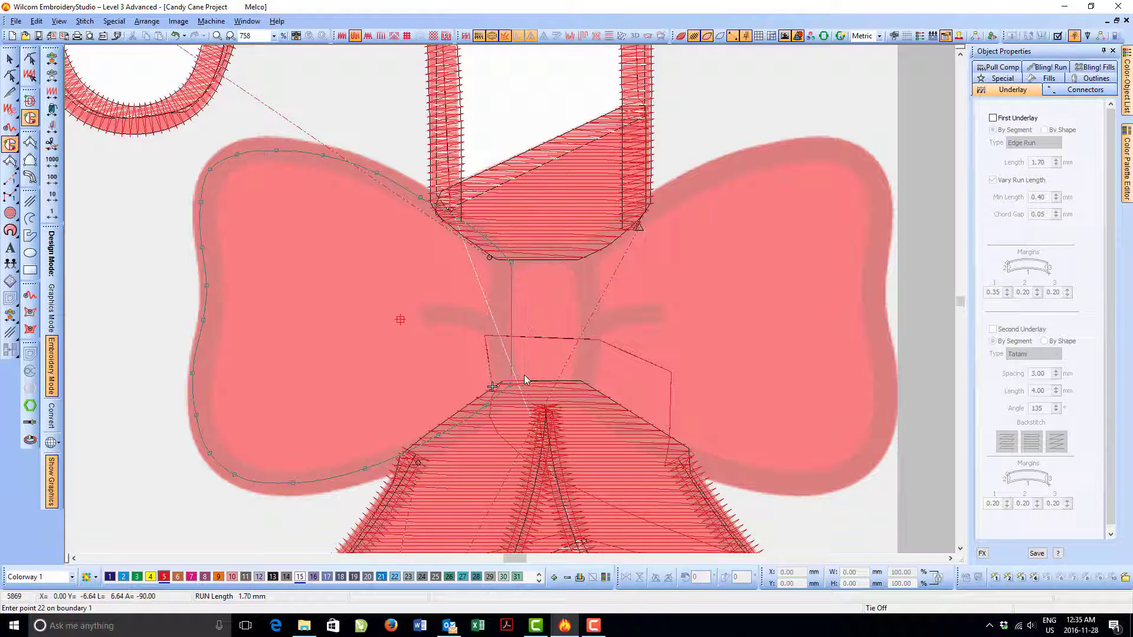
- Close the left loop's boundary, accept the default entry and exit points, and set its stitch angle to about 16°, rising to the right
key("Return")
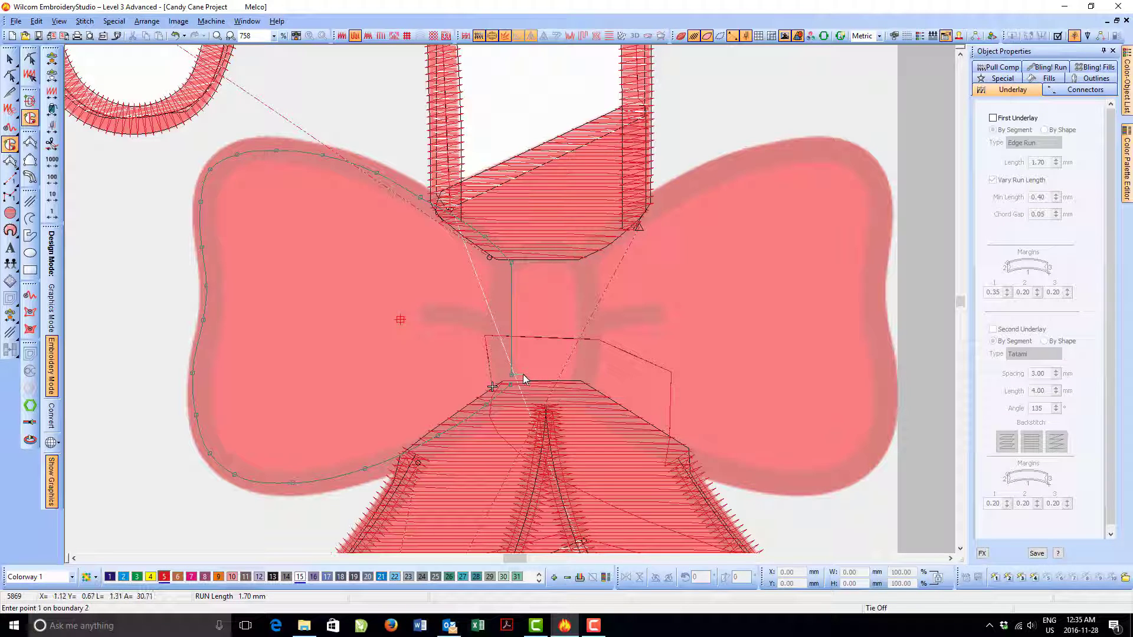
key("Return")
key("Return")
key("Return")
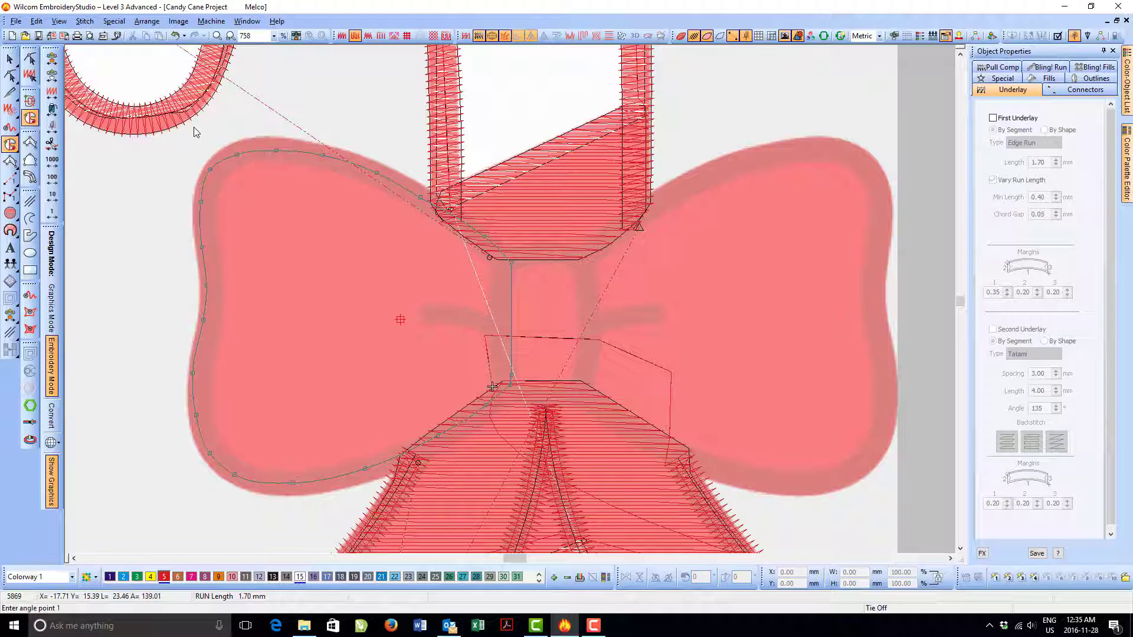
left_click(153, 357)
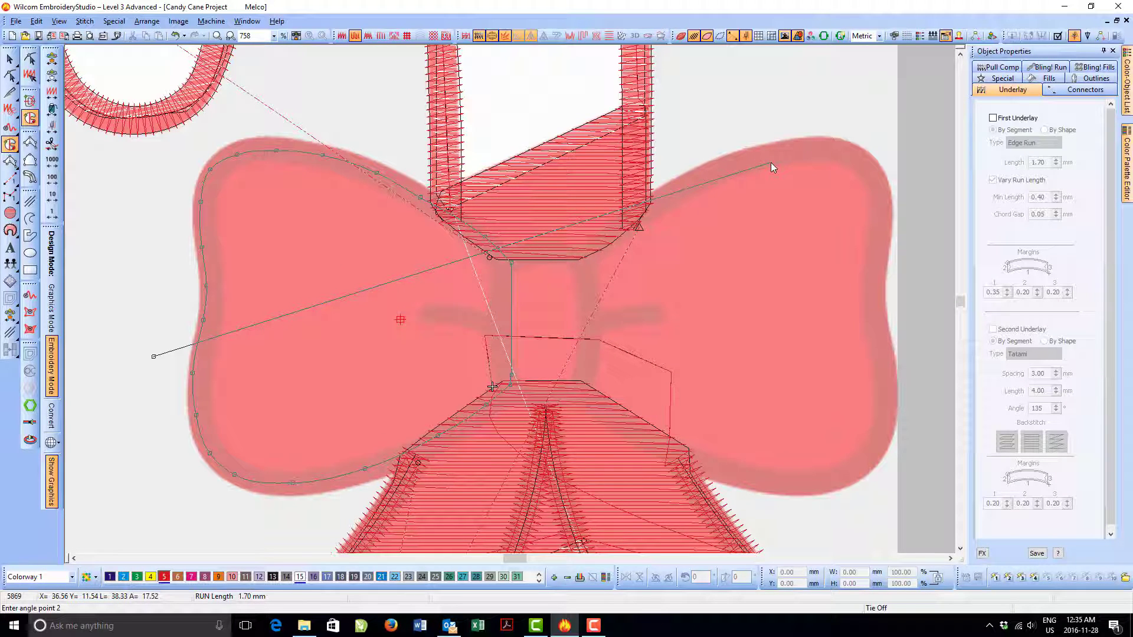
left_click(774, 179)
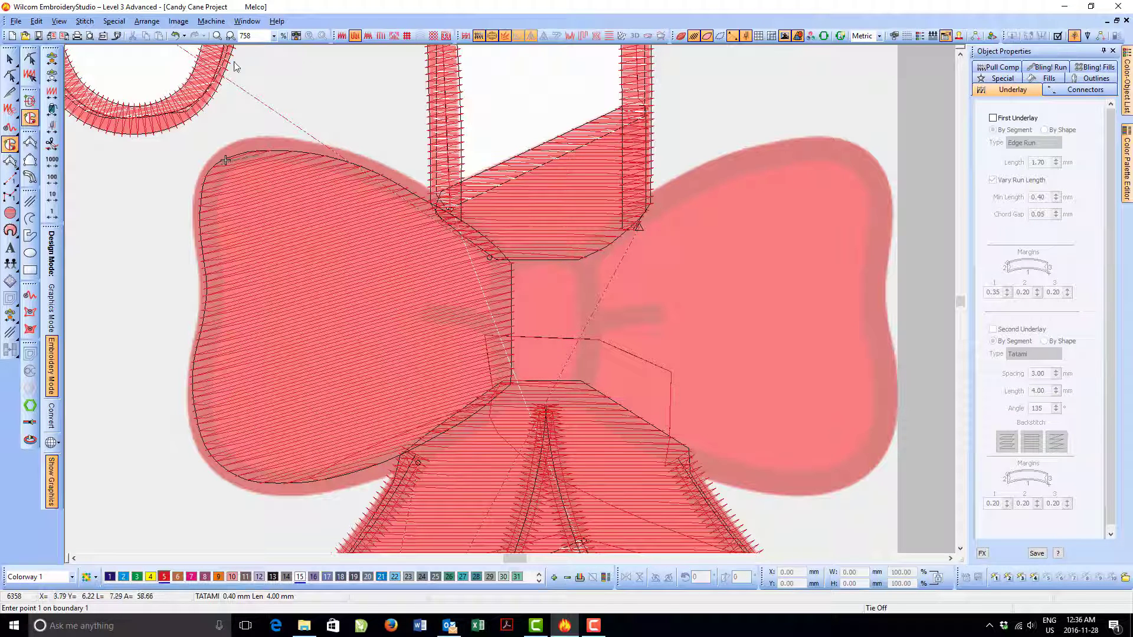
- Digitize a connecting run from the left loop's upper outer corner along its upper edge and through the knot to its lower-right corner
left_click(10, 179)
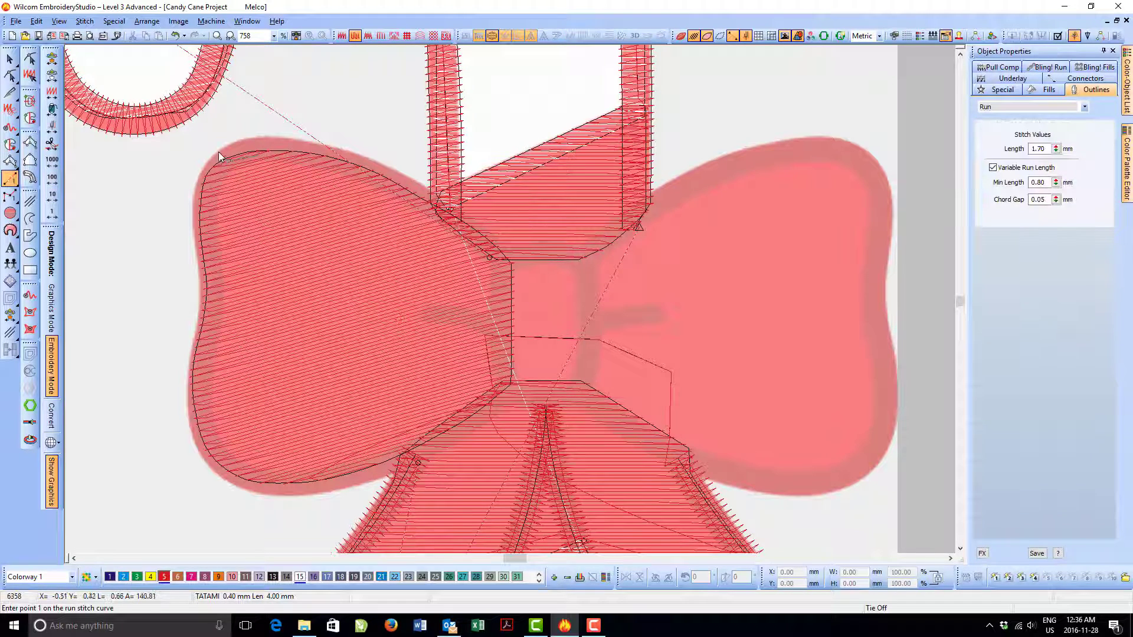
left_click(268, 148)
left_click(333, 160)
left_click(369, 170)
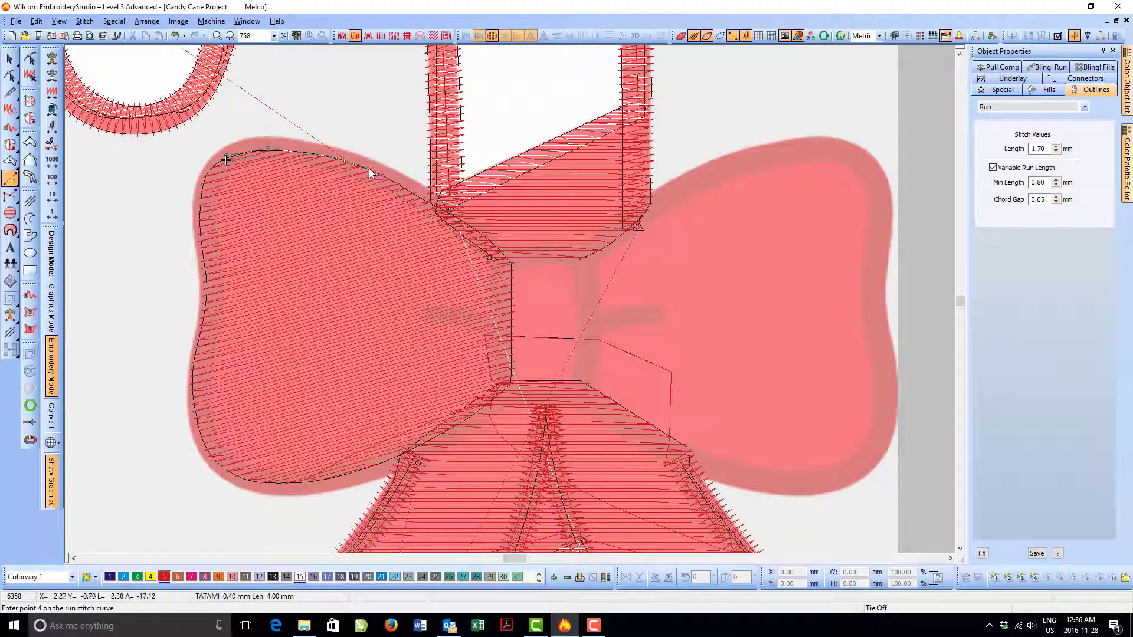
left_click(435, 205)
left_click(472, 229)
left_click(506, 262)
left_click(558, 290)
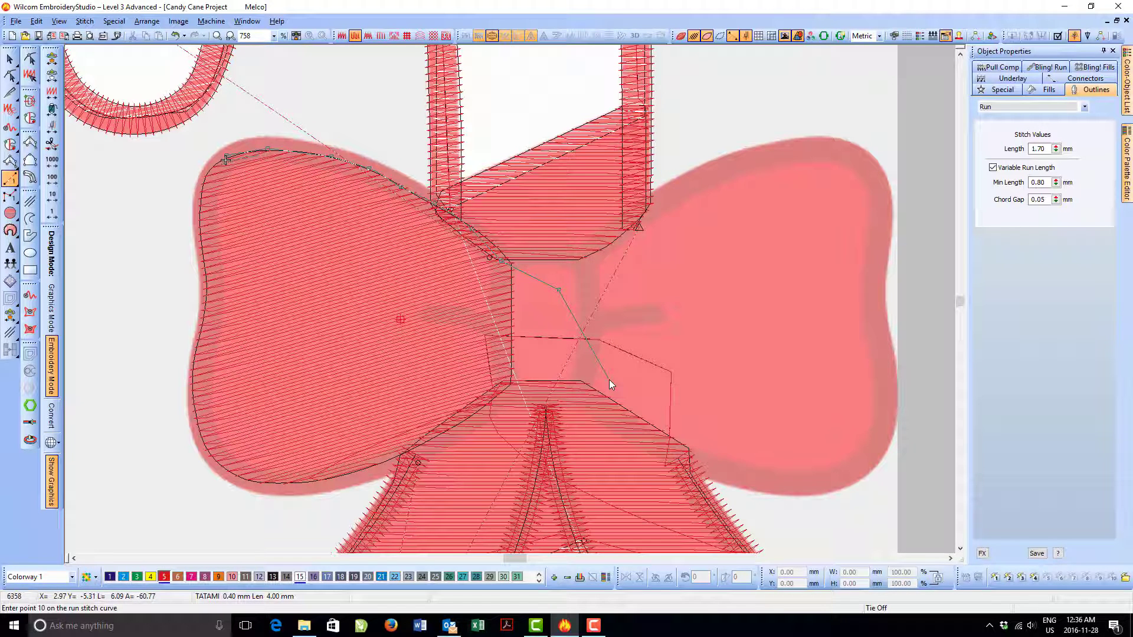
left_click(585, 381)
key("Return")
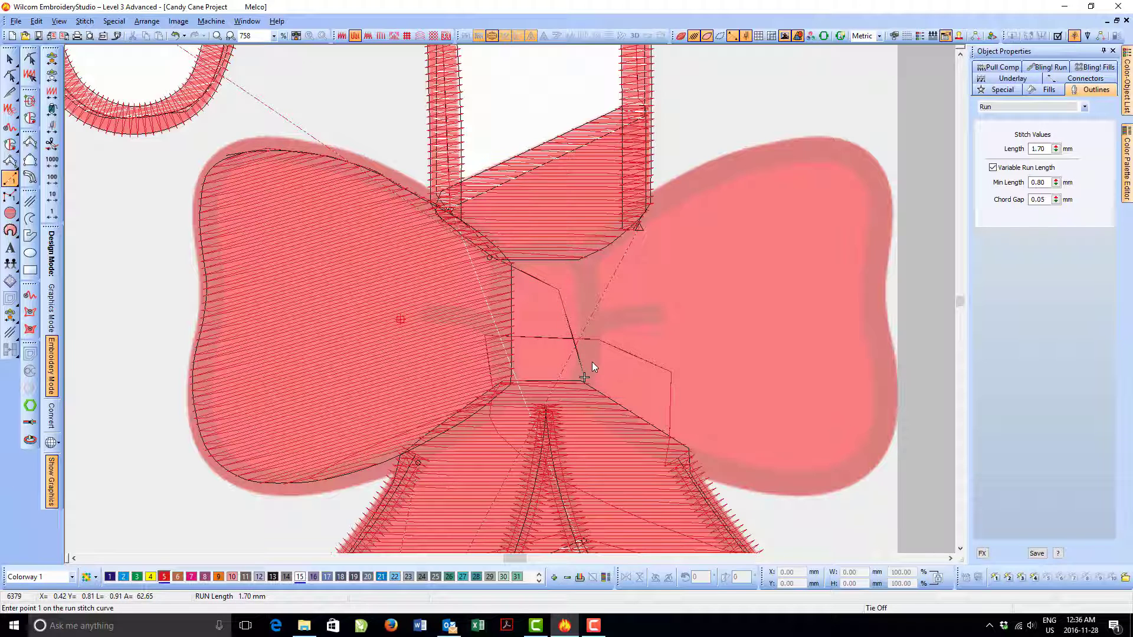
- Start a Complex Fill boundary for the right bow loop, tracing down the knot's right side and along the loop's lower edge
left_click(31, 118)
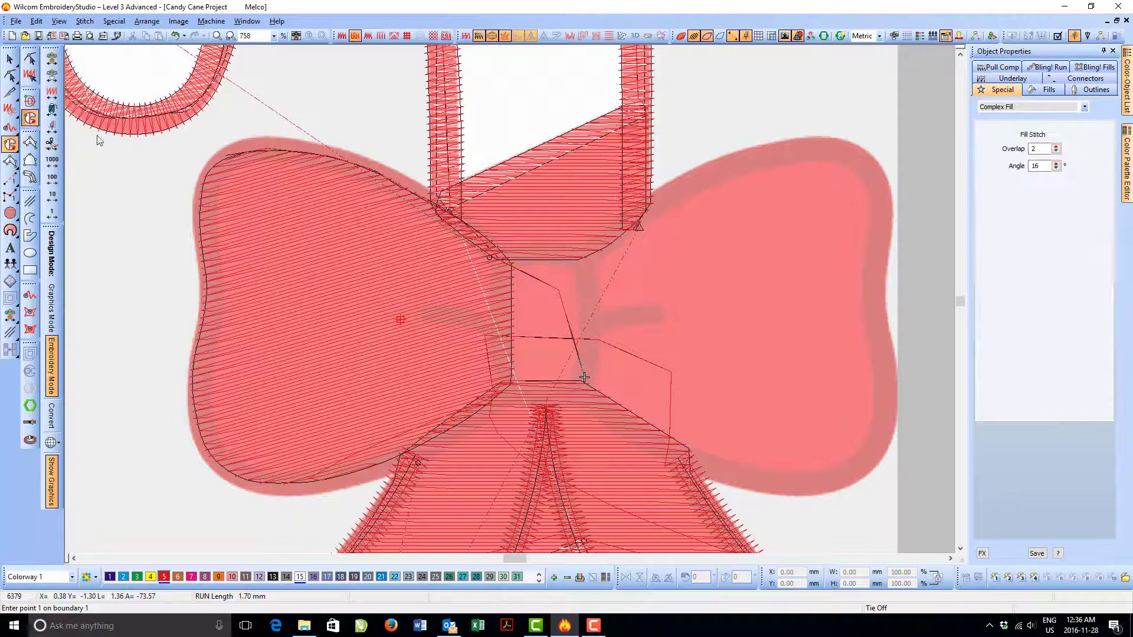
left_click(572, 265)
left_click(576, 317)
left_click(566, 382)
left_click(591, 405)
left_click(654, 447)
left_click(731, 474)
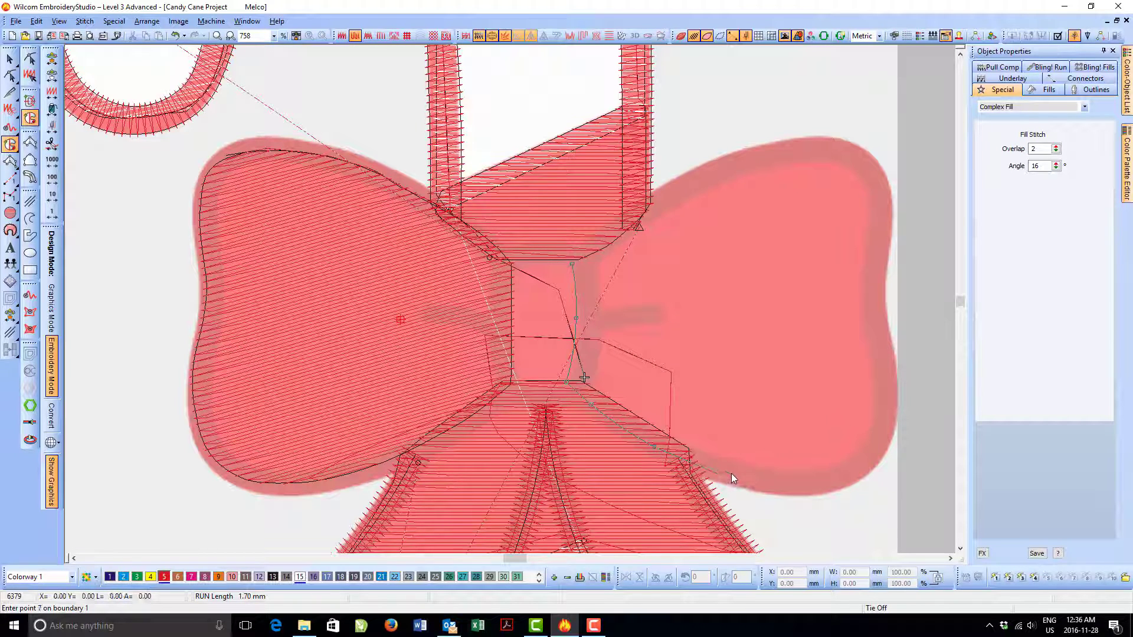
- Continue the boundary around the right loop's outer side and back along its upper edge toward the knot
left_click(796, 481)
left_click(865, 462)
left_click(893, 400)
left_click(882, 341)
left_click(877, 288)
left_click(876, 170)
left_click(833, 152)
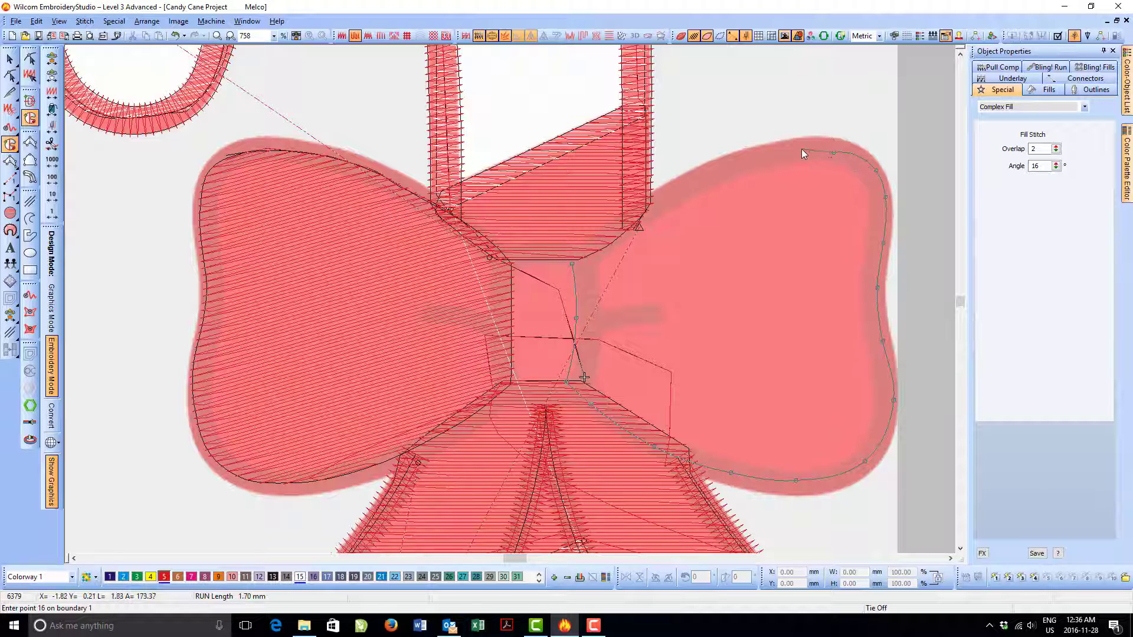
left_click(793, 151)
left_click(721, 165)
left_click(673, 190)
left_click(625, 224)
- Close the right loop's boundary, place the entry point at the knot's lower-right corner, and set a stitch angle sloping about 25° down to the right
key("Return")
left_click(583, 379)
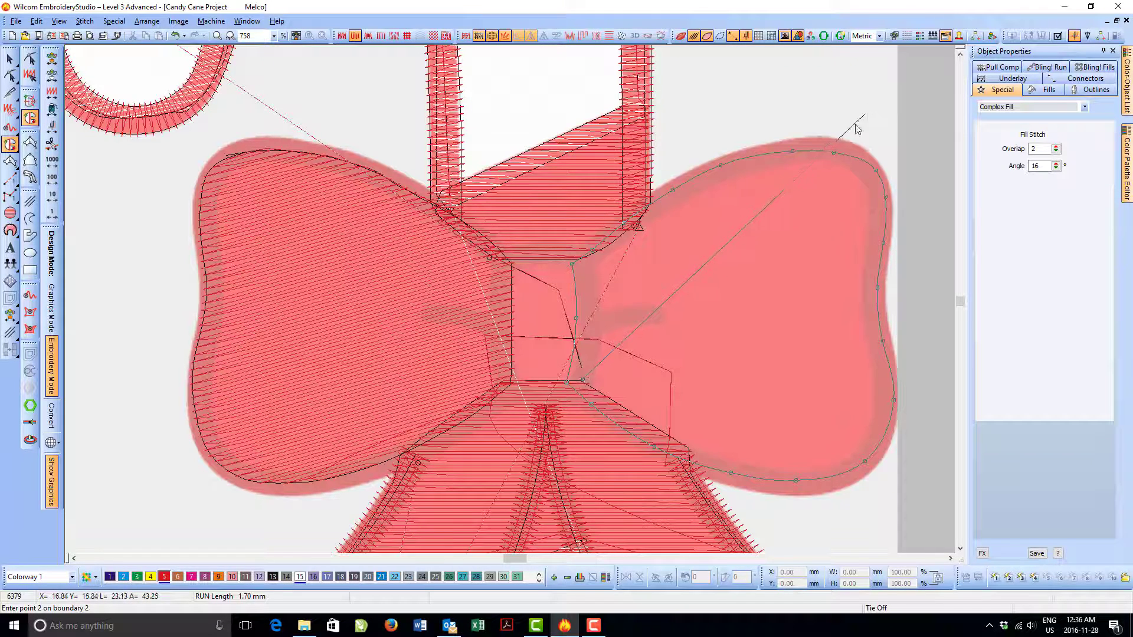
key("BackSpace")
key("Return")
left_click(581, 379)
key("Return")
left_click(439, 276)
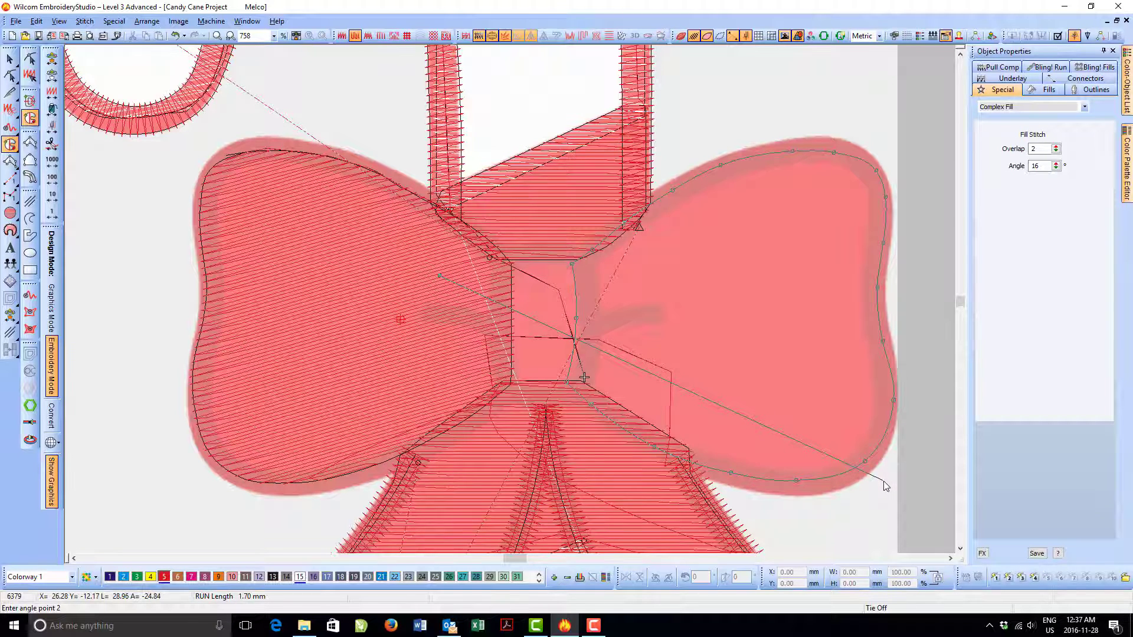
left_click(884, 481)
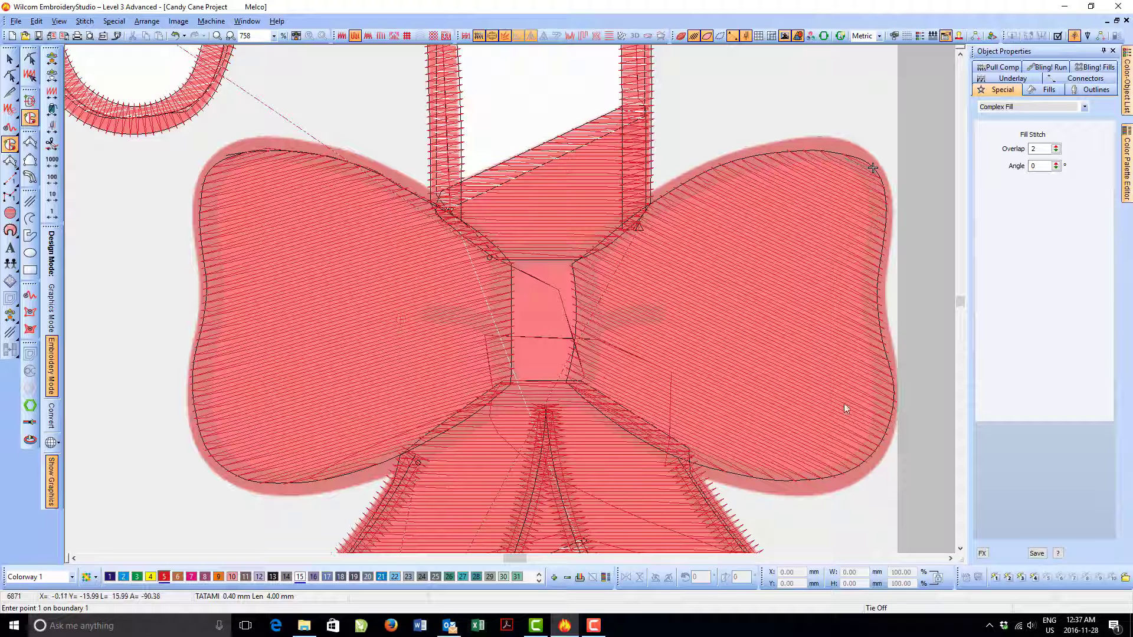
- Digitize a connecting run from the right loop's upper outer corner along its upper edge and across the knot to its upper-left corner
left_click(10, 178)
left_click(872, 168)
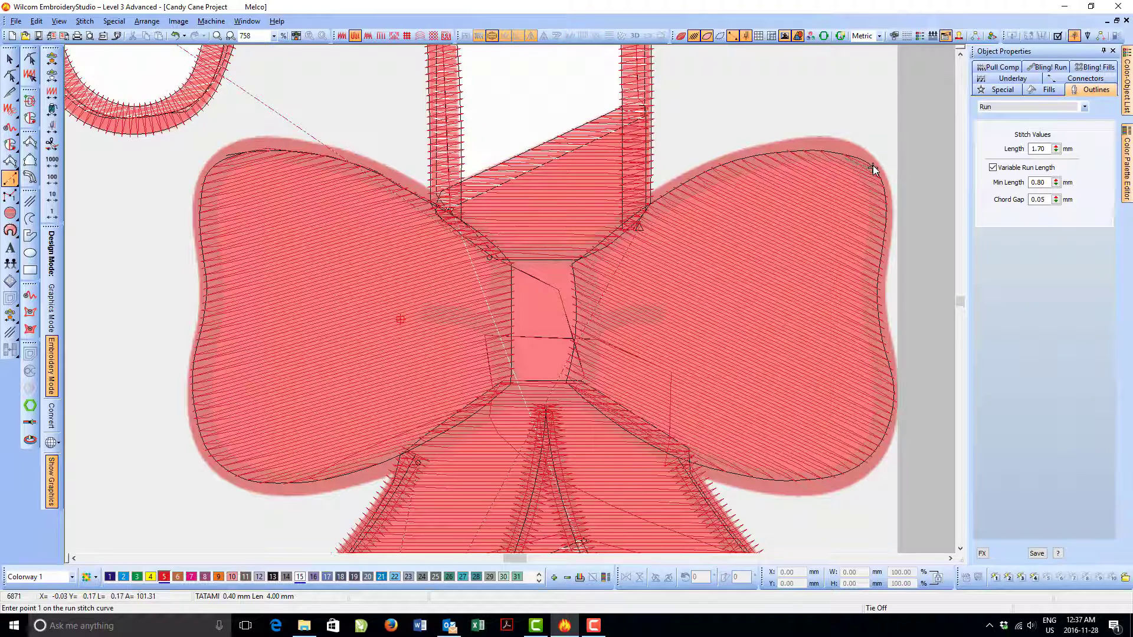
left_click(788, 148)
left_click(727, 164)
left_click(699, 181)
left_click(685, 187)
left_click(614, 236)
left_click(572, 267)
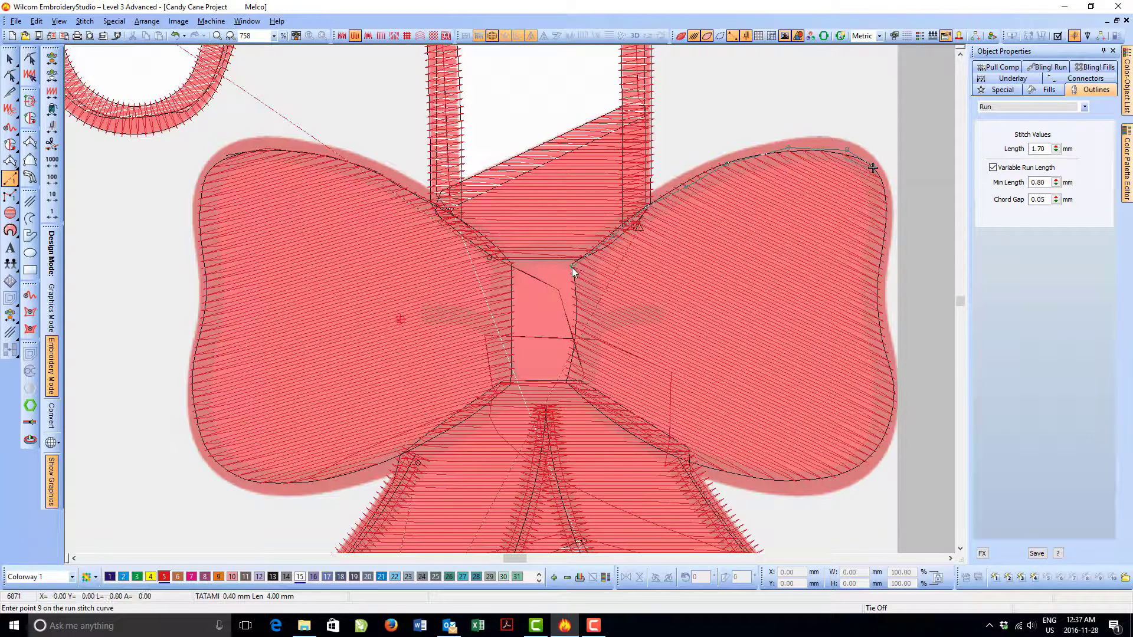
left_click(545, 296)
left_click(516, 268)
key("Return")
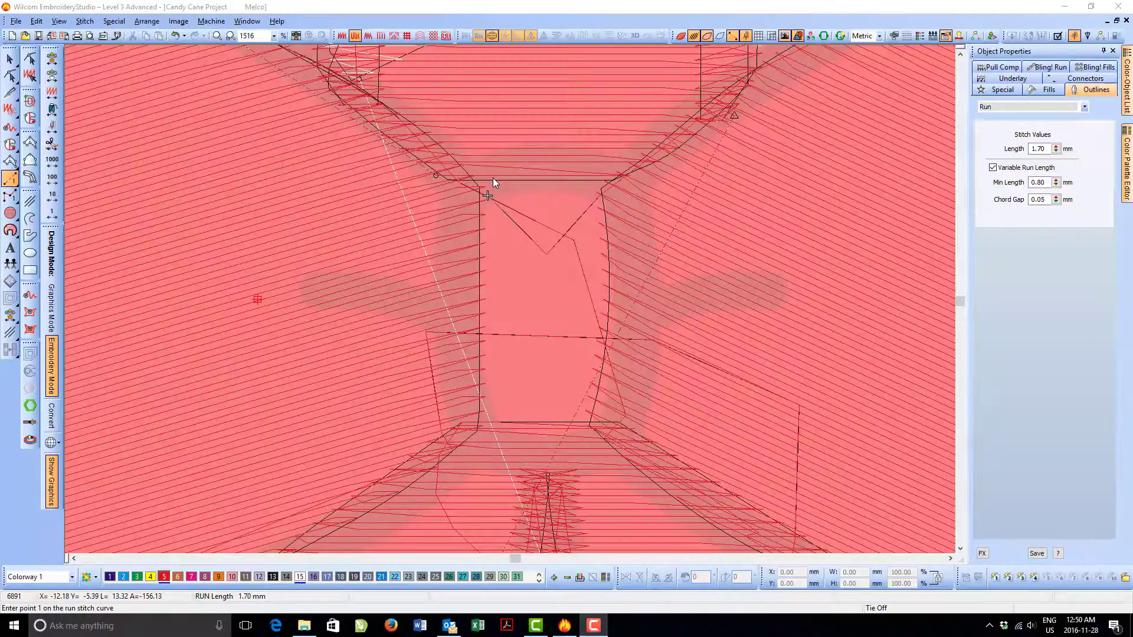
- Set the fill type to Satin and turn on an Edge Run first underlay with margin 1 at 0.40
left_click(1048, 90)
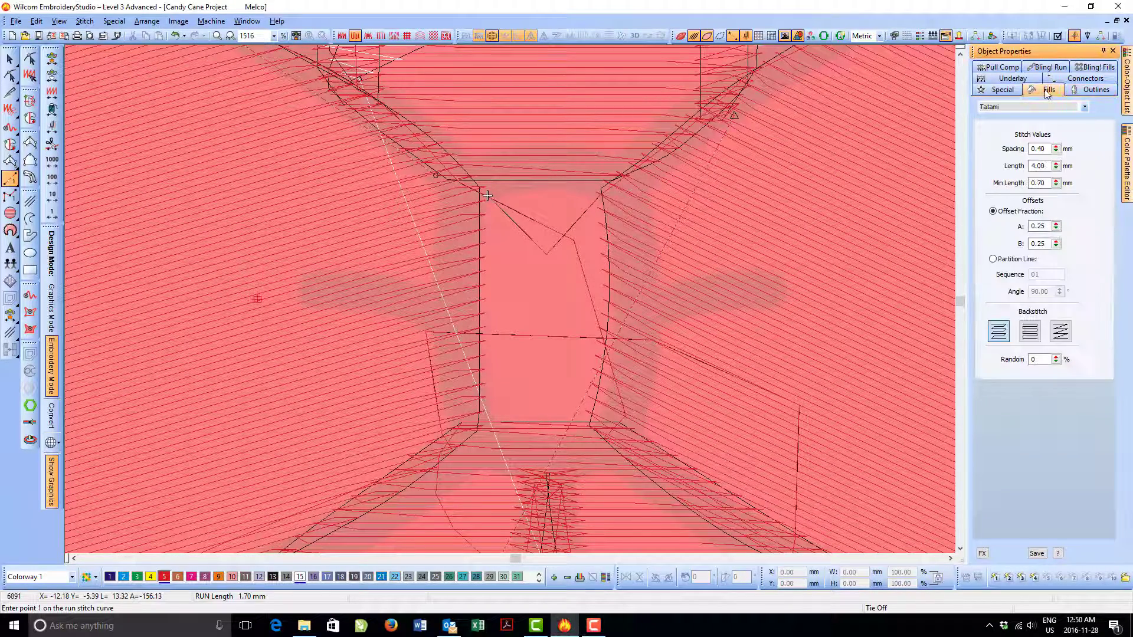
left_click(1019, 107)
left_click(1013, 118)
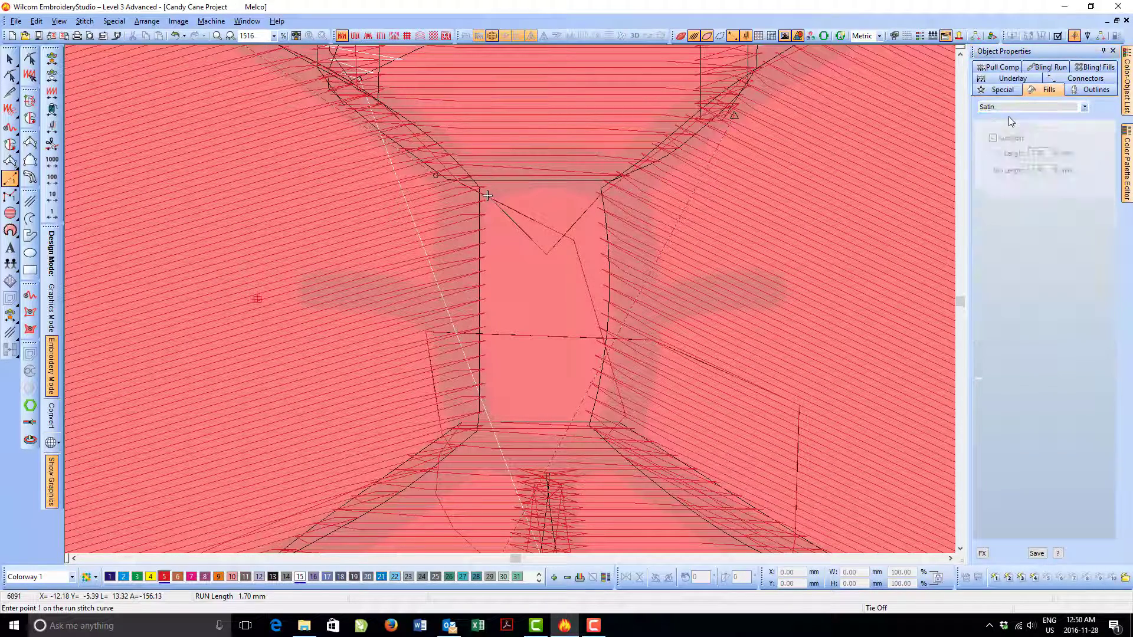
left_click(1013, 79)
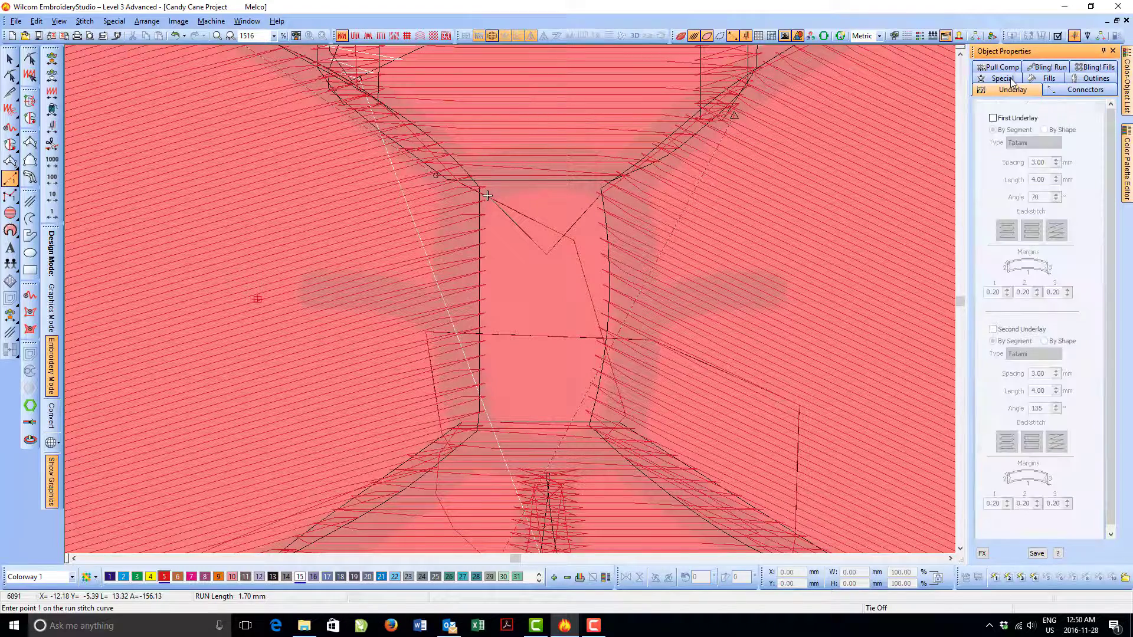
left_click(993, 118)
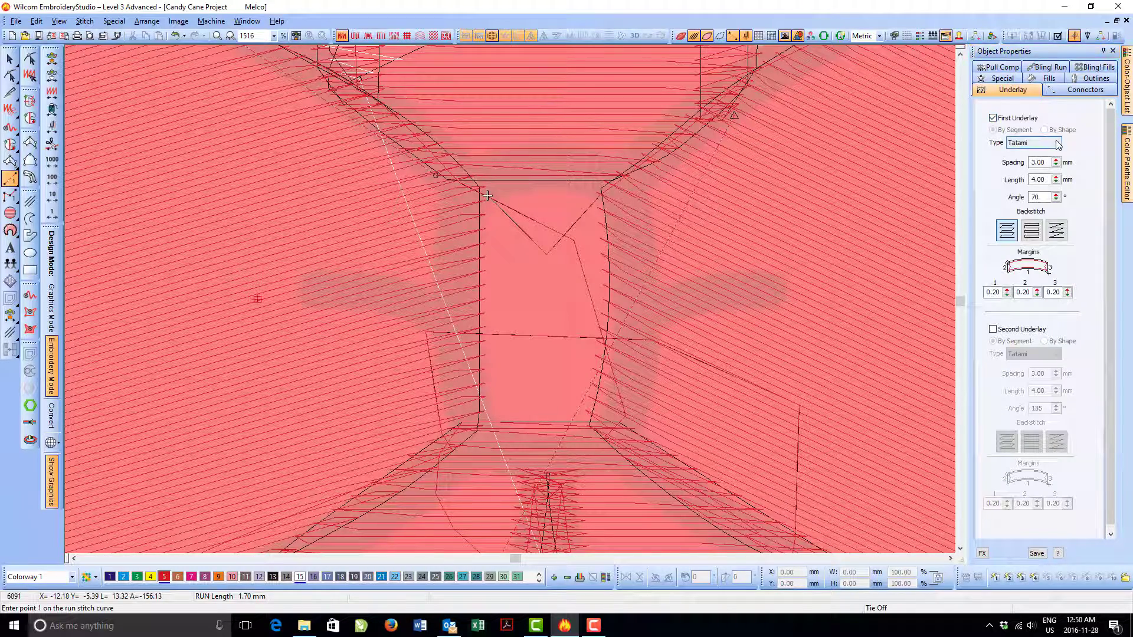
left_click(1056, 143)
left_click(1025, 179)
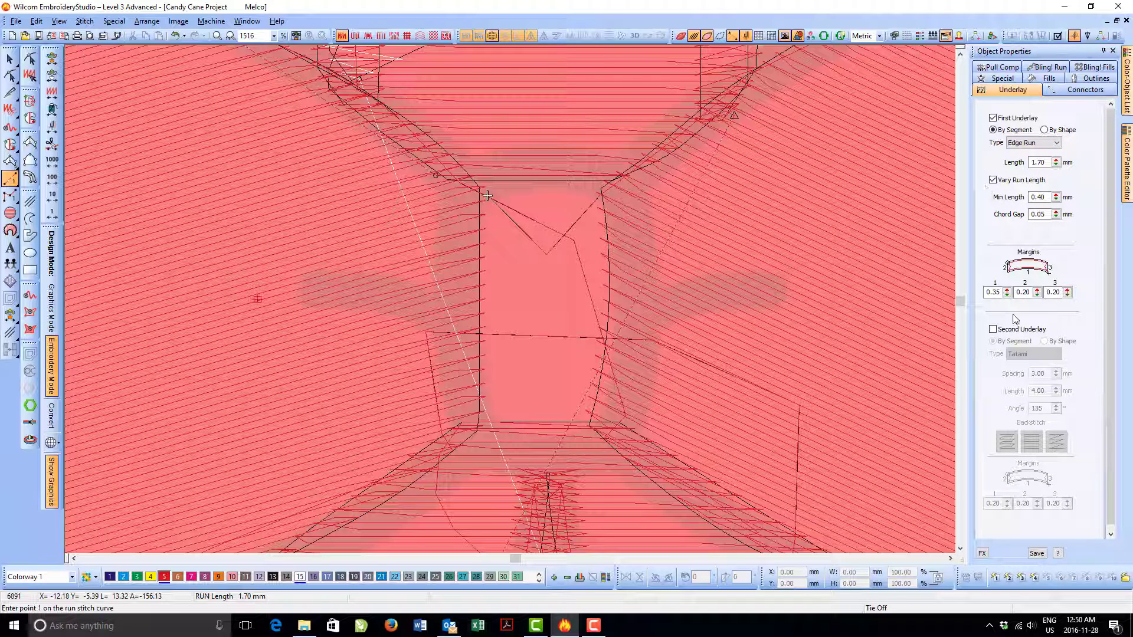
left_click_drag(993, 292, 1000, 294)
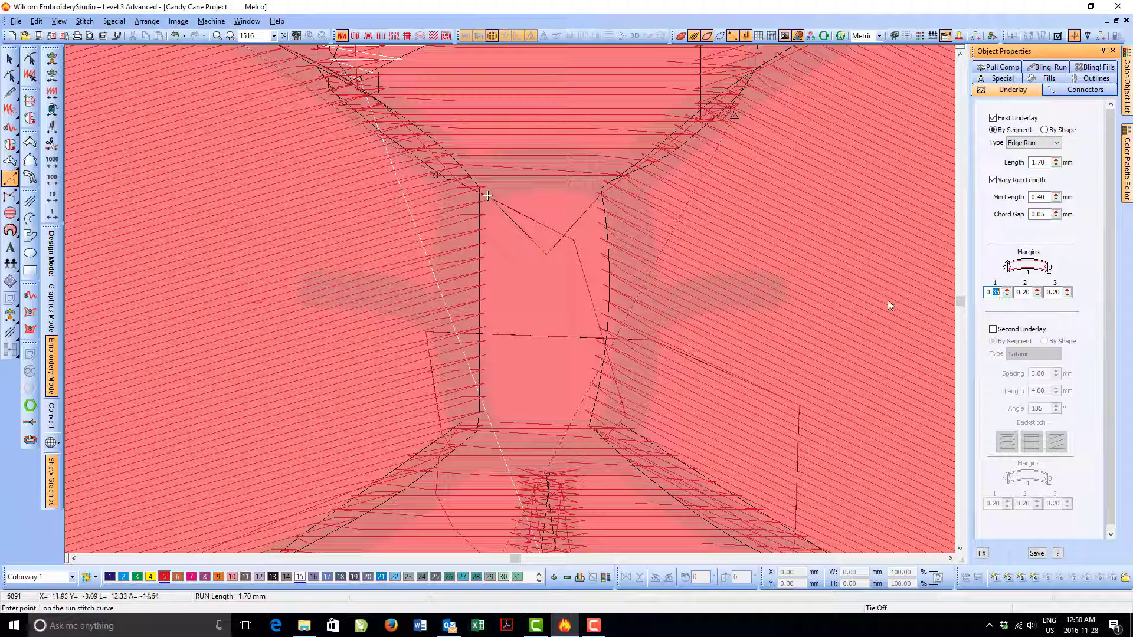
type("40")
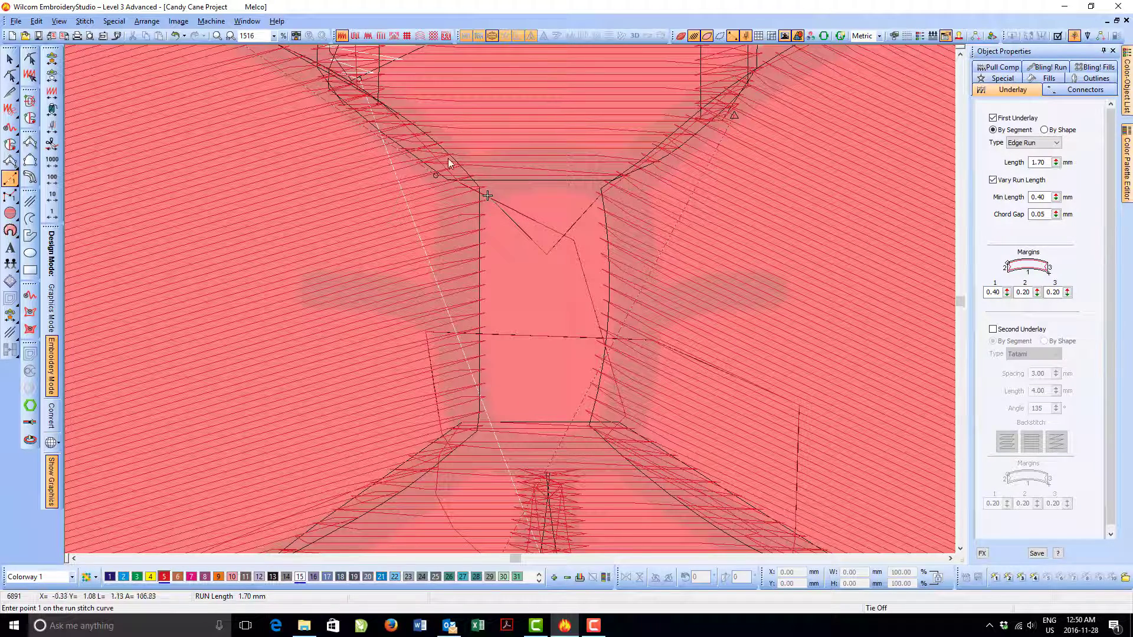
- Start a satin Column A shape over the bow's knot, pairing points on its left and right edges from the top to below mid-height
left_click(32, 145)
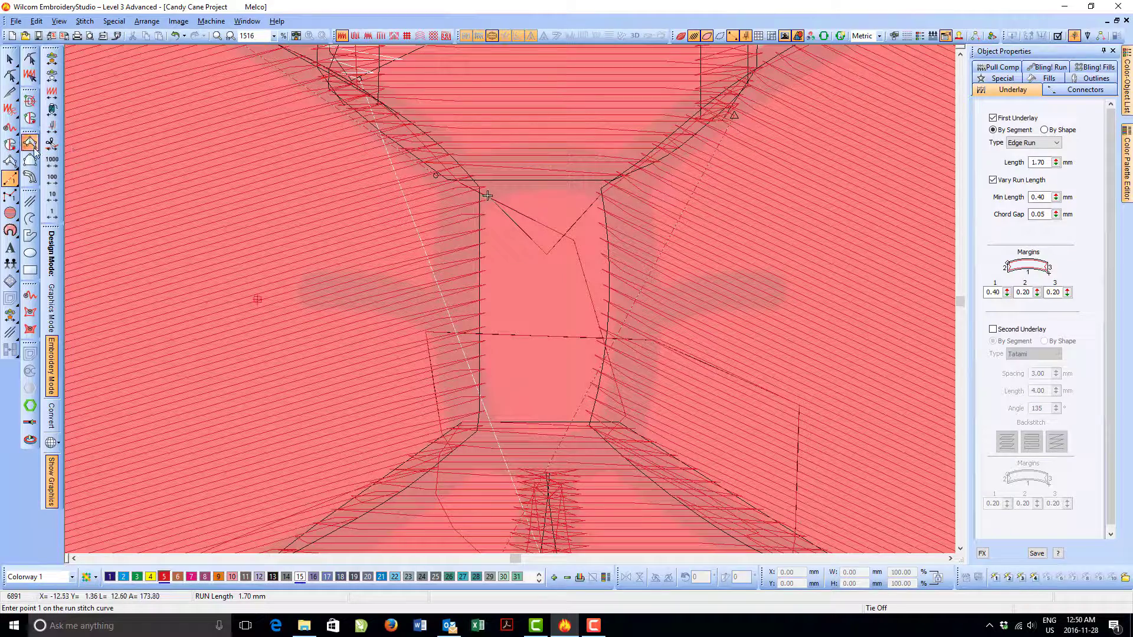
left_click(497, 183)
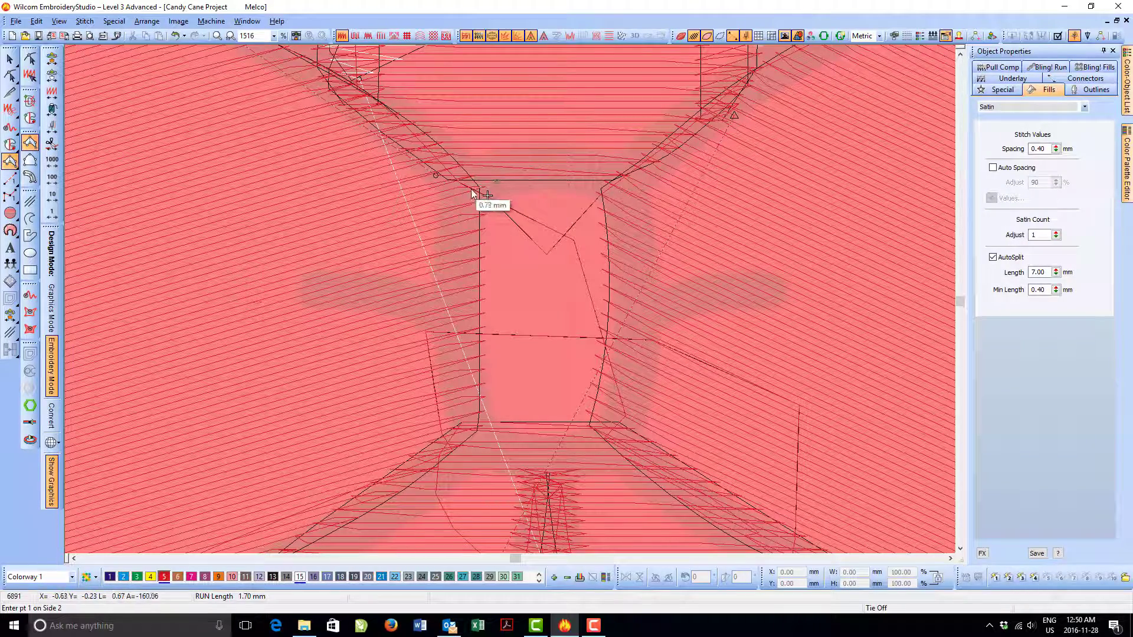
left_click(547, 177)
left_click(452, 217)
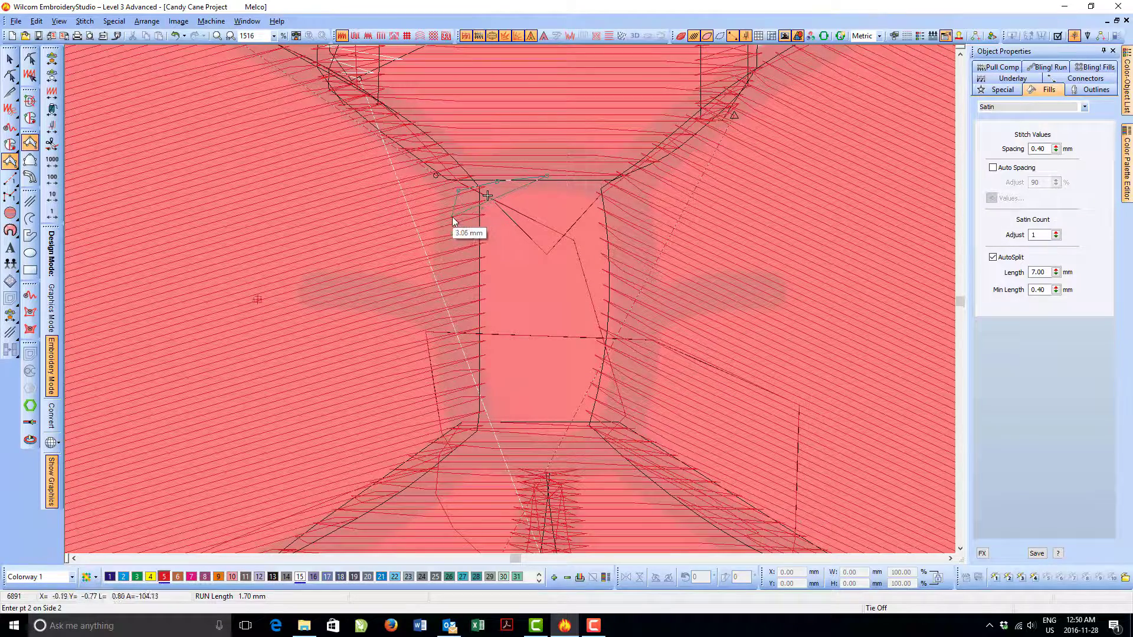
left_click(639, 182)
left_click(439, 251)
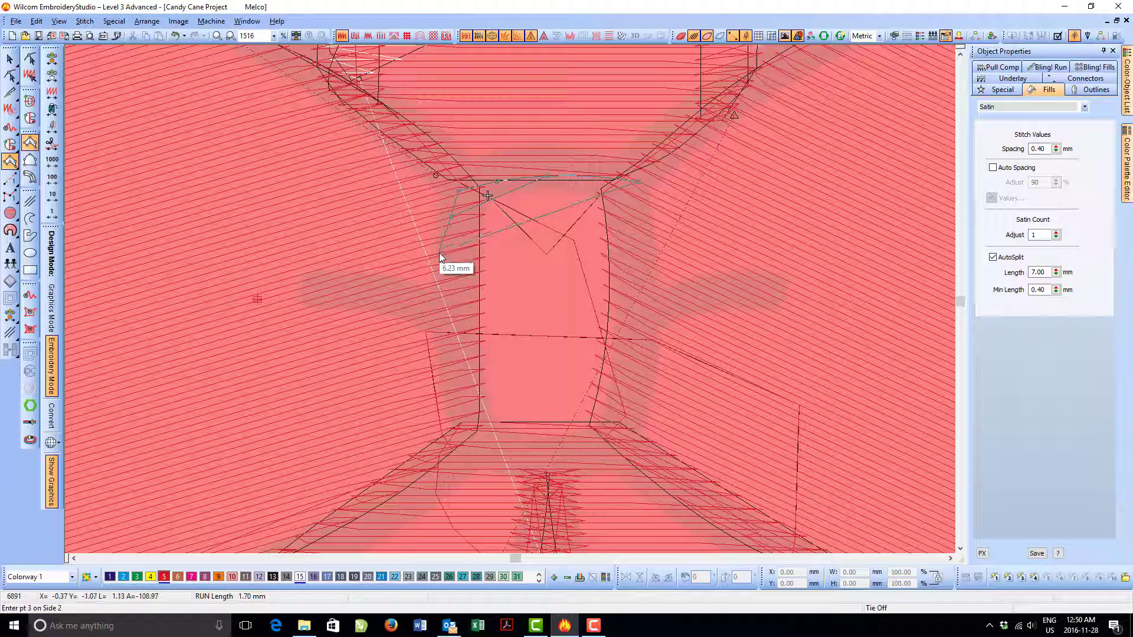
left_click(646, 221)
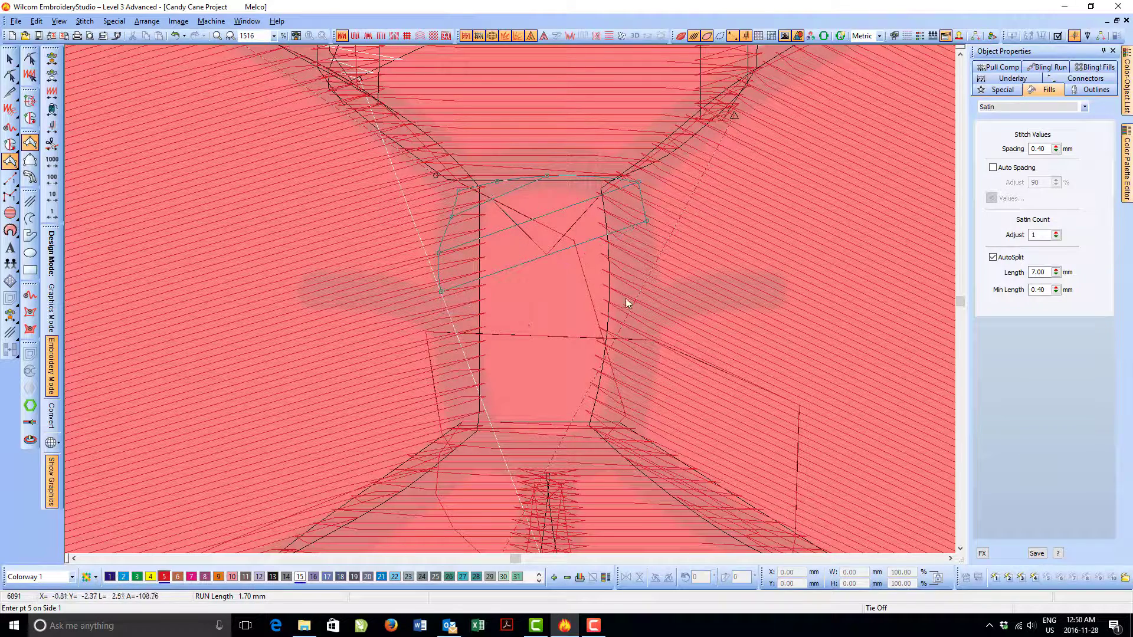
left_click(652, 288)
left_click(444, 355)
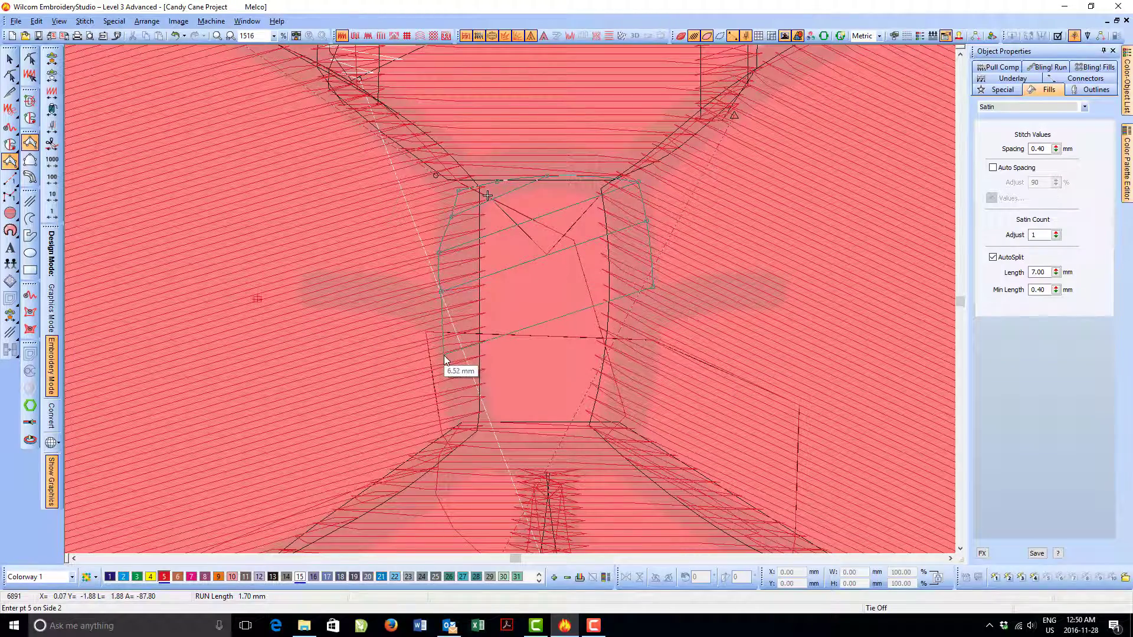
- Continue the knot's satin column around its lower corners and finish it at the middle of the bottom edge
left_click(648, 390)
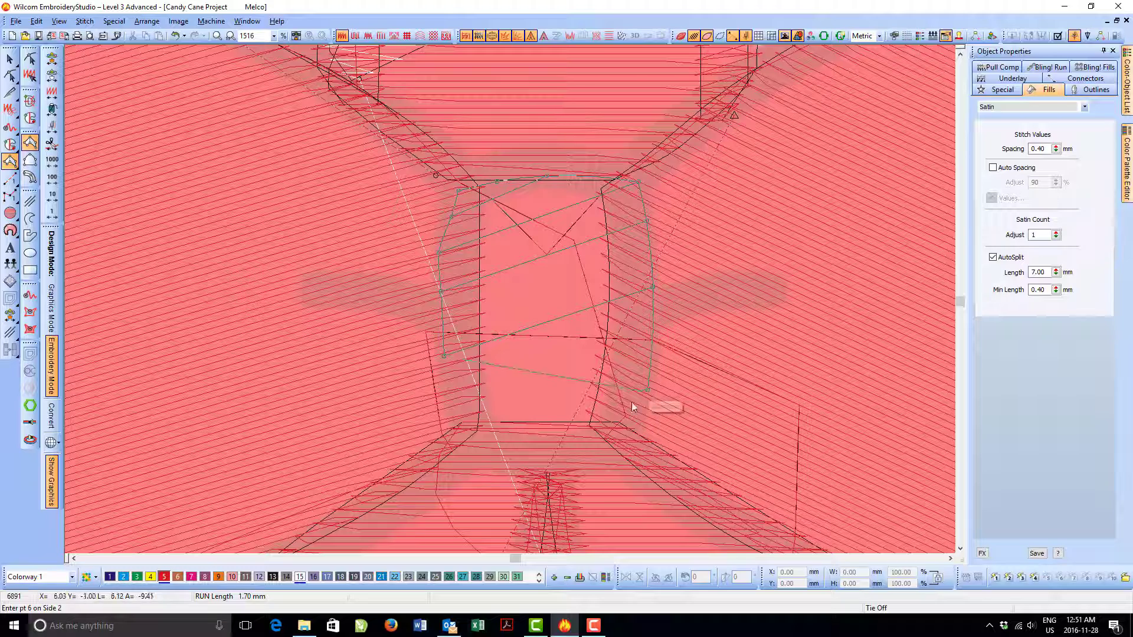
left_click(459, 426)
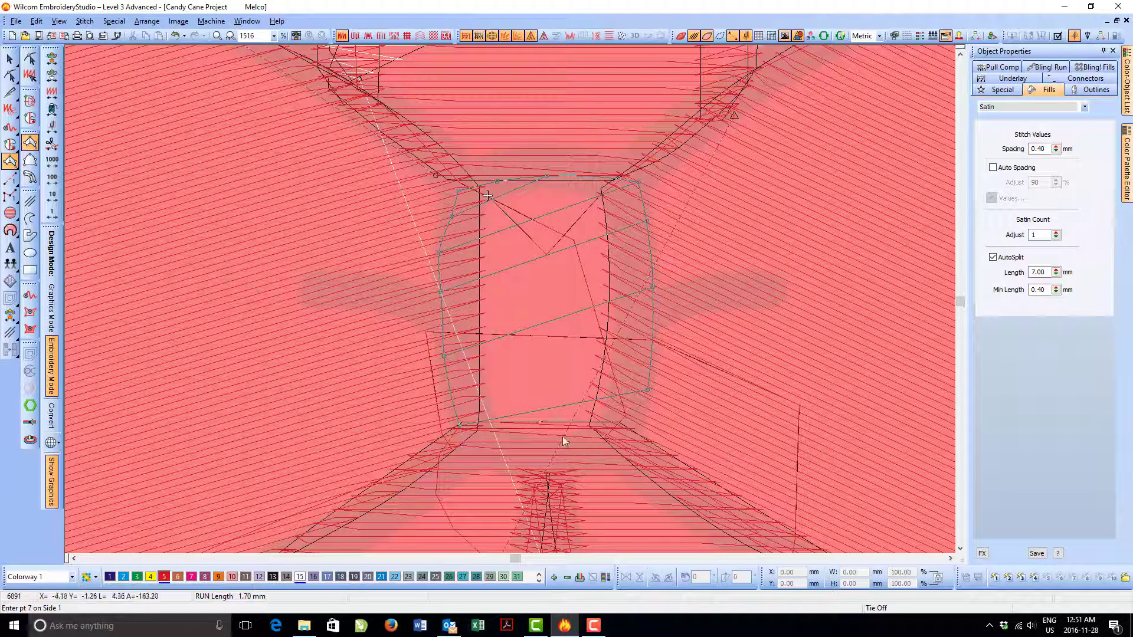
left_click(645, 415)
left_click(481, 442)
left_click(629, 436)
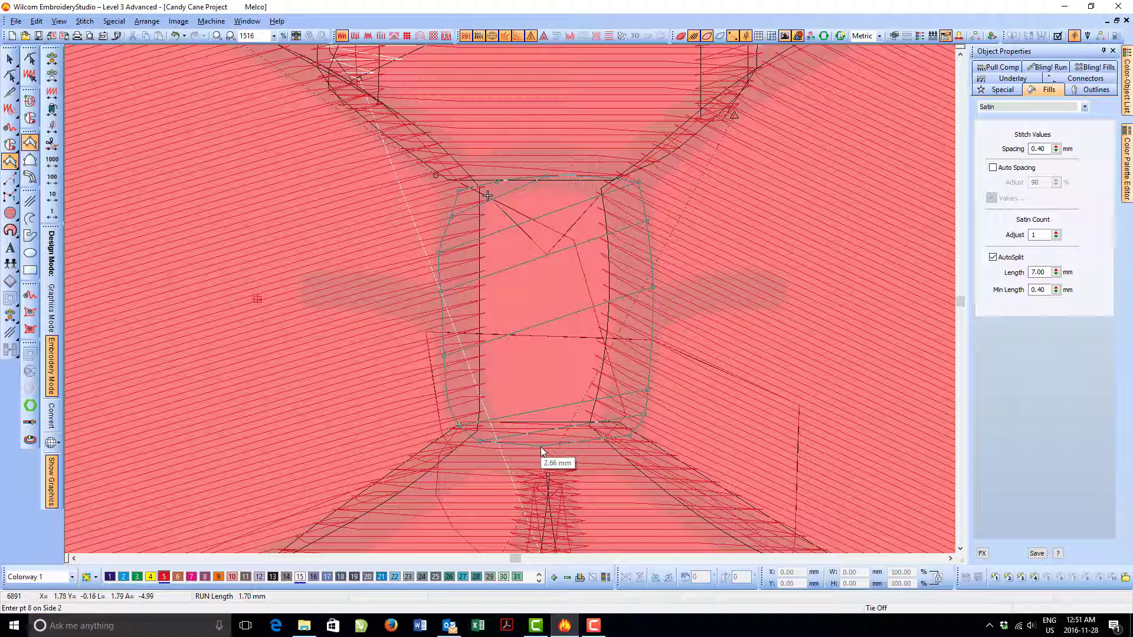
left_click(541, 447)
key("Return")
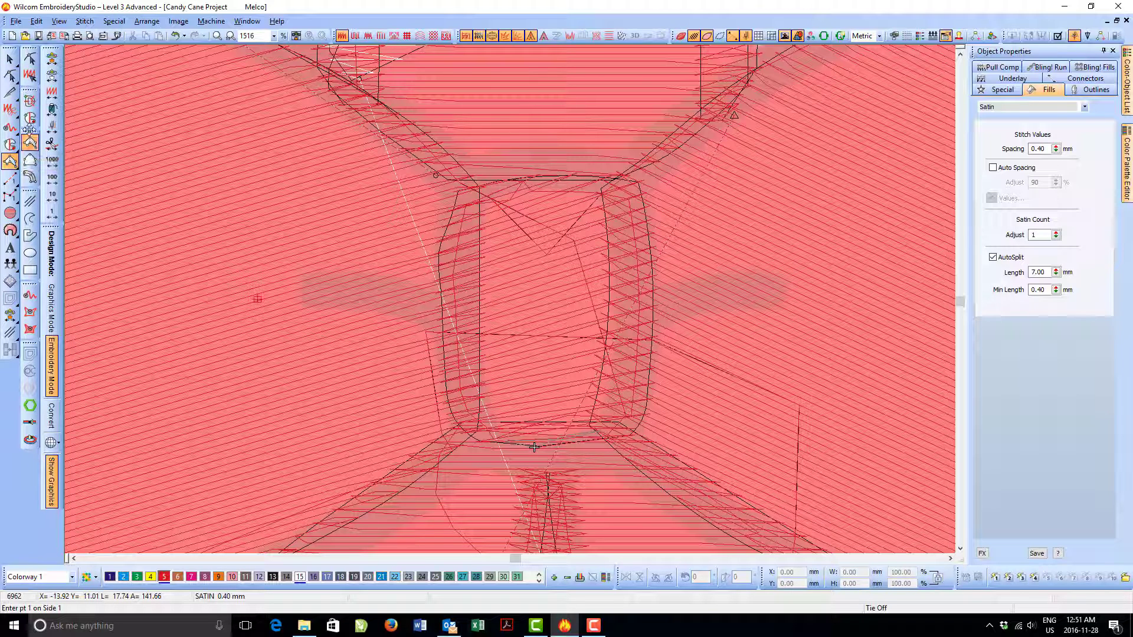
- Digitize a short connecting run along the knot's bottom edge from its middle to its lower-left corner
left_click(10, 178)
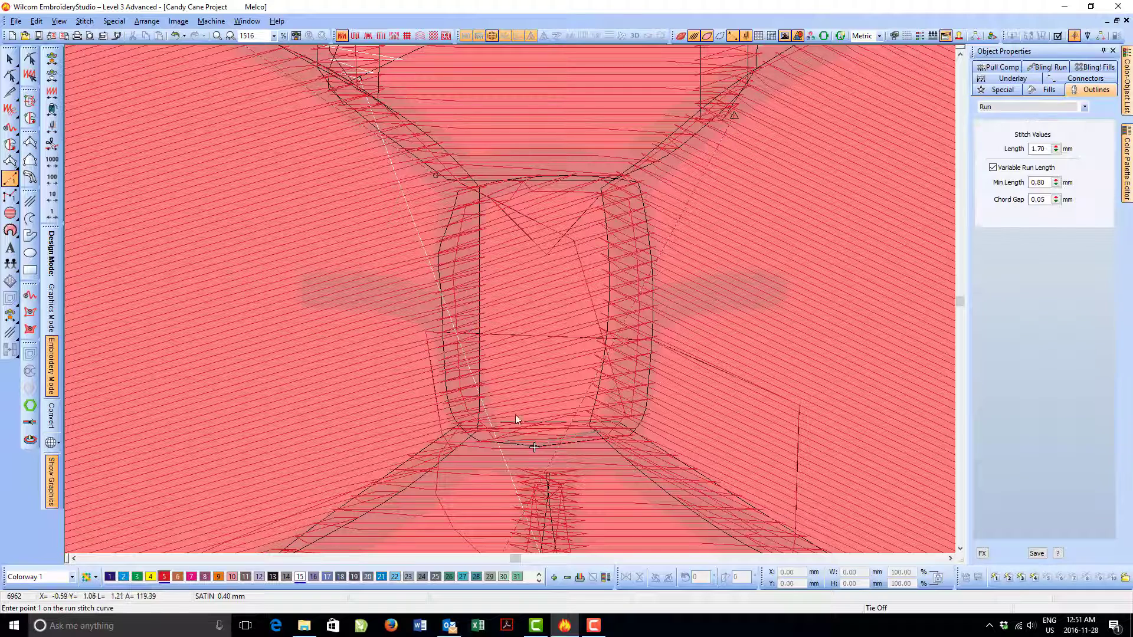
left_click(533, 447)
left_click(507, 449)
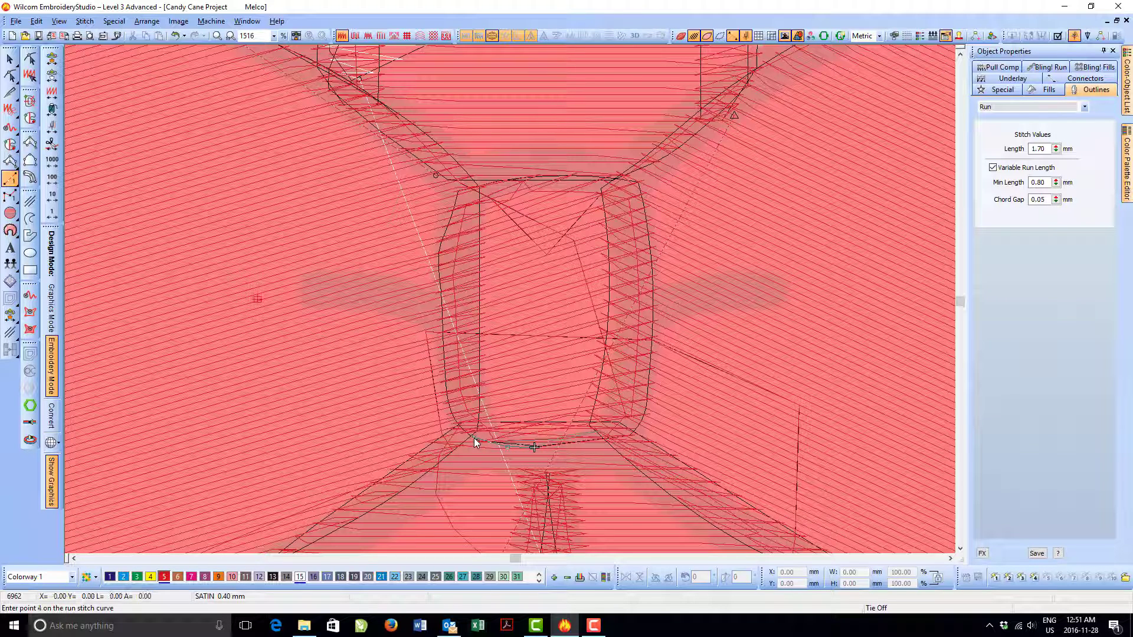
key("Return")
- Start a 1.50 mm wide Input C satin border at the knot's lower-left corner and trace the left loop's lower edge to its outer corner
left_click(30, 177)
key("0")
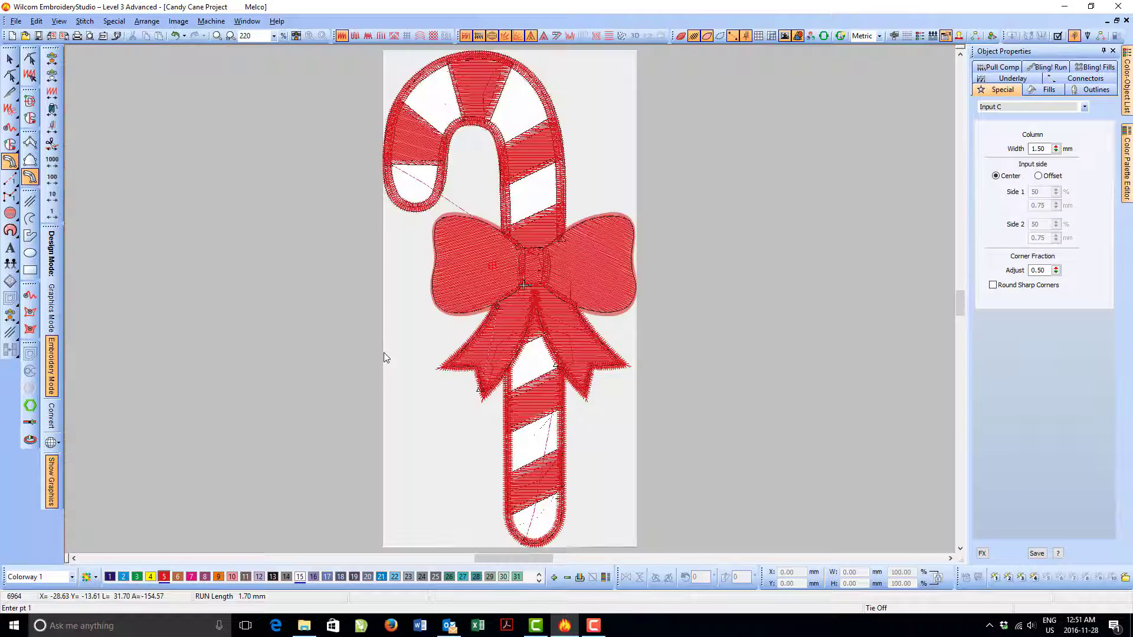
key("z")
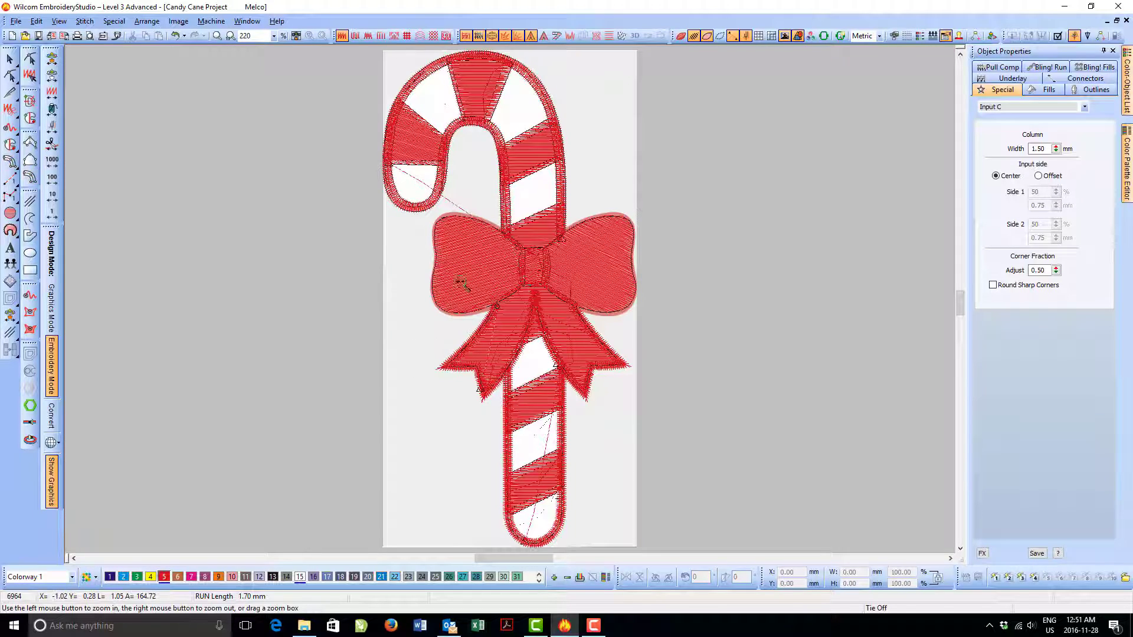
left_click_drag(652, 330, 404, 203)
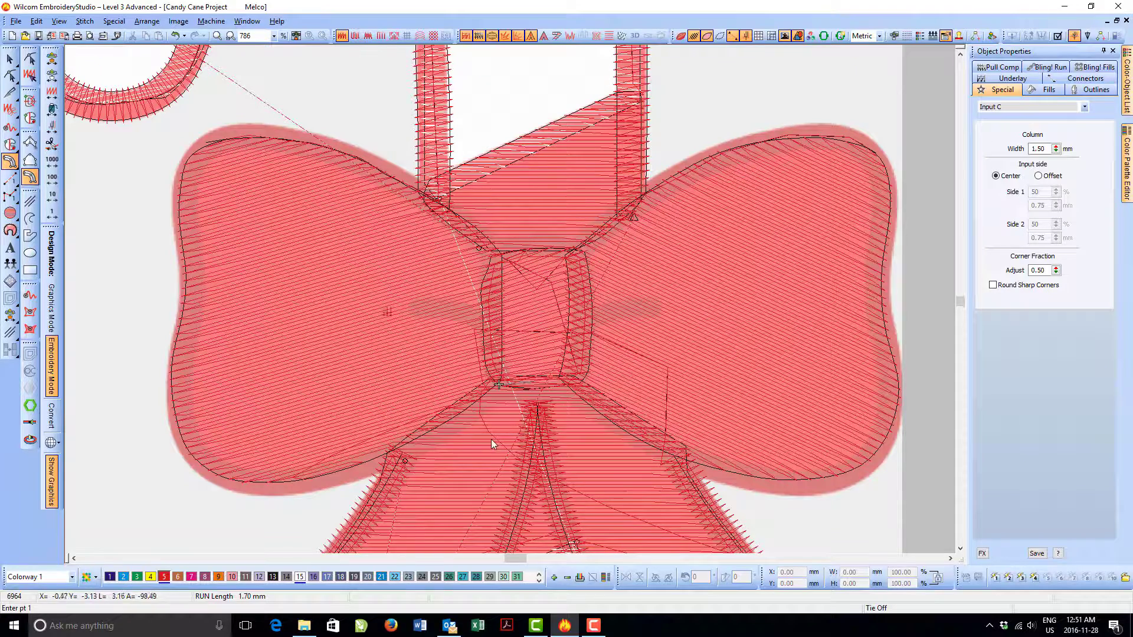
left_click(498, 384)
left_click(449, 422)
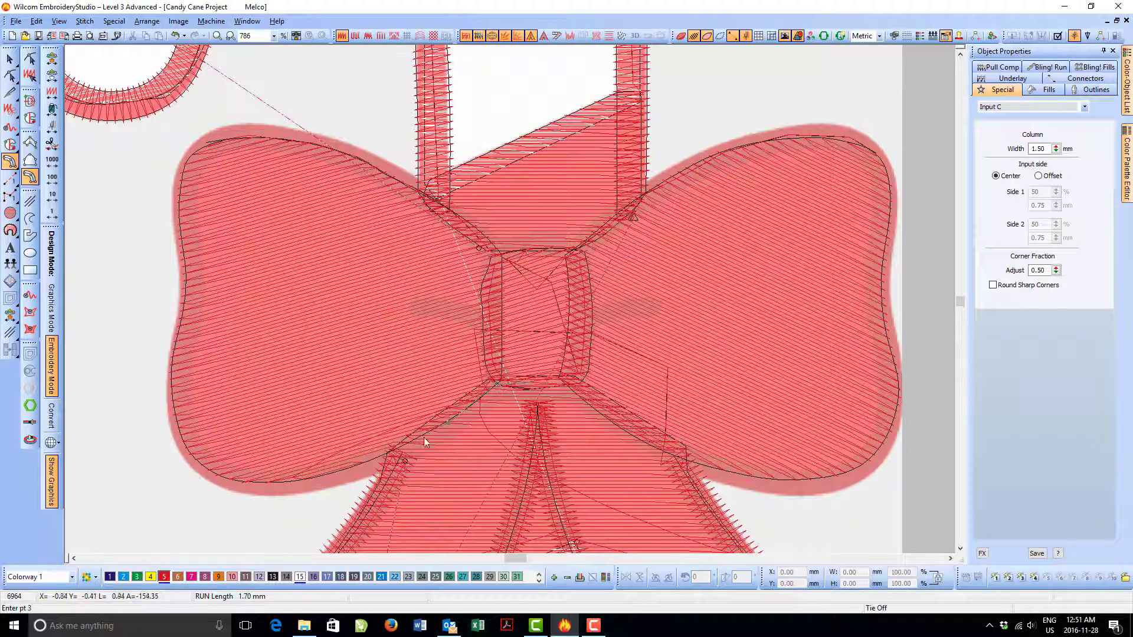
left_click(374, 462)
left_click(309, 479)
left_click(231, 479)
left_click(190, 446)
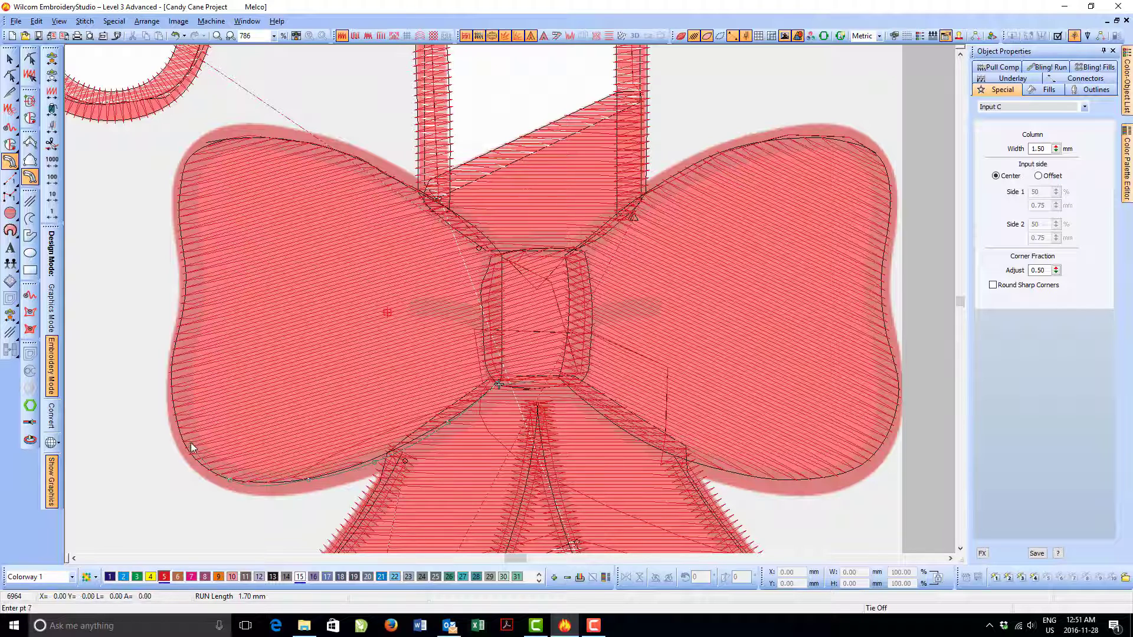
- Continue the satin border up the left loop's outer side and along its upper edge, finishing at the knot's upper-left corner
left_click(183, 354)
left_click(189, 270)
left_click(185, 222)
left_click(228, 140)
left_click(279, 139)
left_click(323, 146)
left_click(362, 160)
left_click(409, 187)
left_click(434, 200)
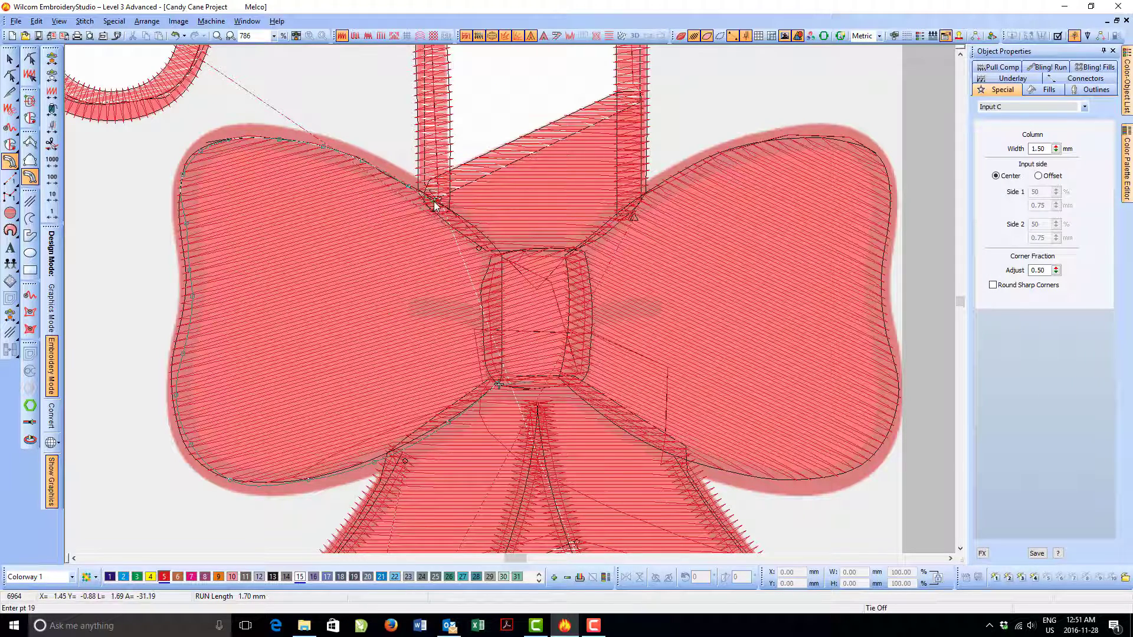
left_click(469, 224)
left_click(496, 251)
key("Return")
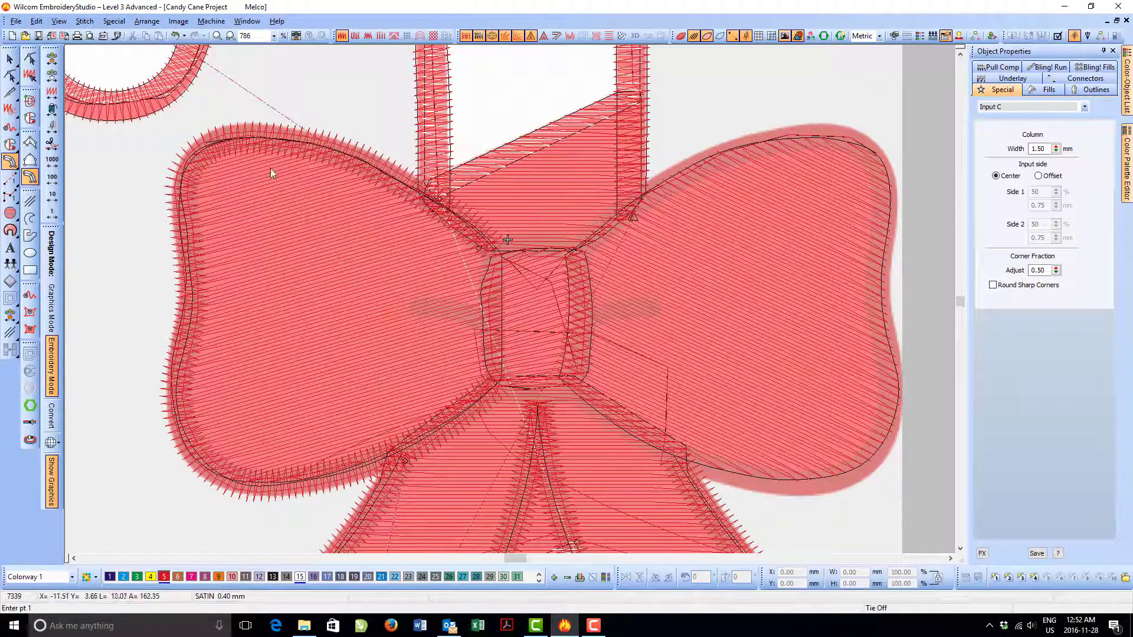
- Digitize a connecting run from the knot's upper-left corner down its left side and out along the left crease toward the crease's tip
left_click(11, 178)
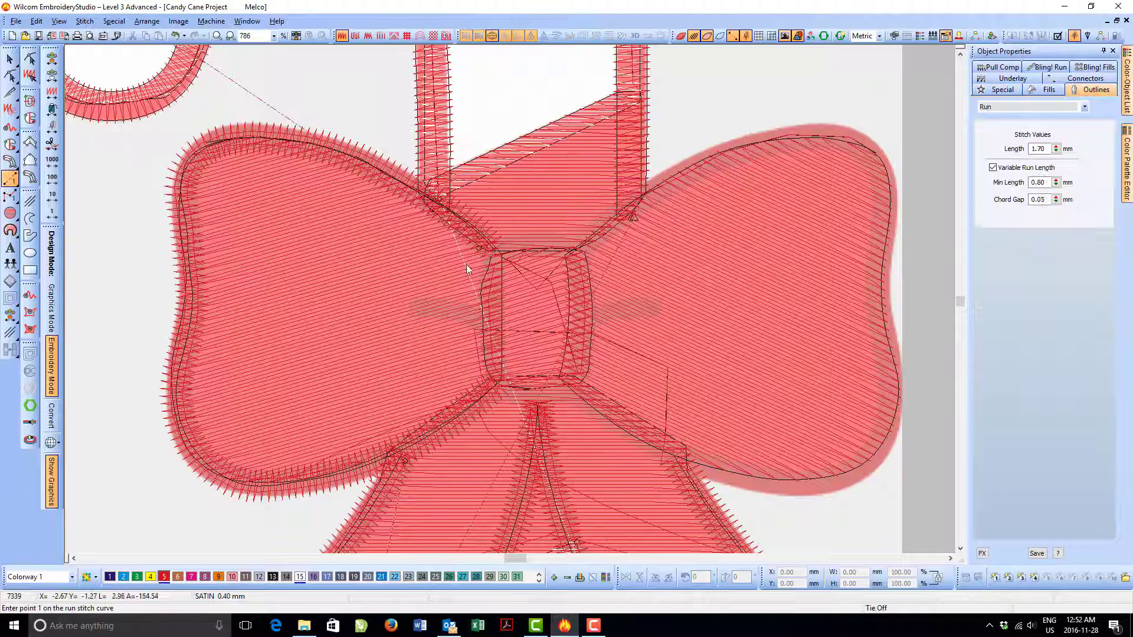
left_click(507, 241)
left_click(494, 260)
left_click(490, 282)
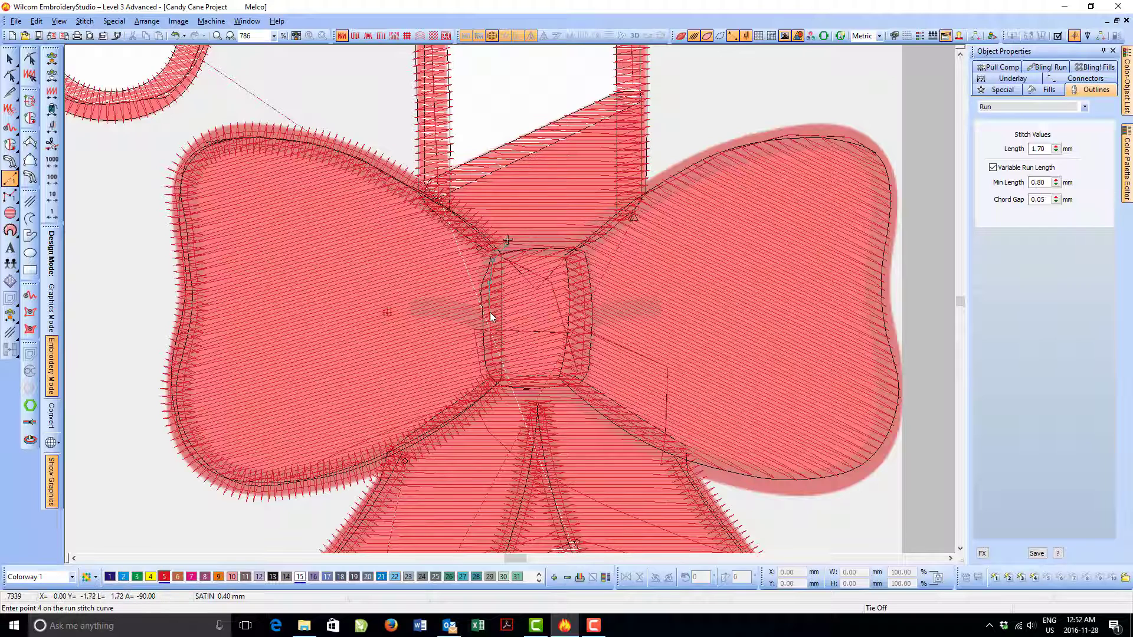
left_click(491, 320)
left_click(458, 312)
left_click(435, 309)
left_click(420, 309)
key("Return")
- Digitize a 1.50 mm wide Input C satin column along the left loop's crease, from its outer tip to the knot
left_click(30, 177)
left_click(407, 309)
left_click(423, 305)
left_click(434, 307)
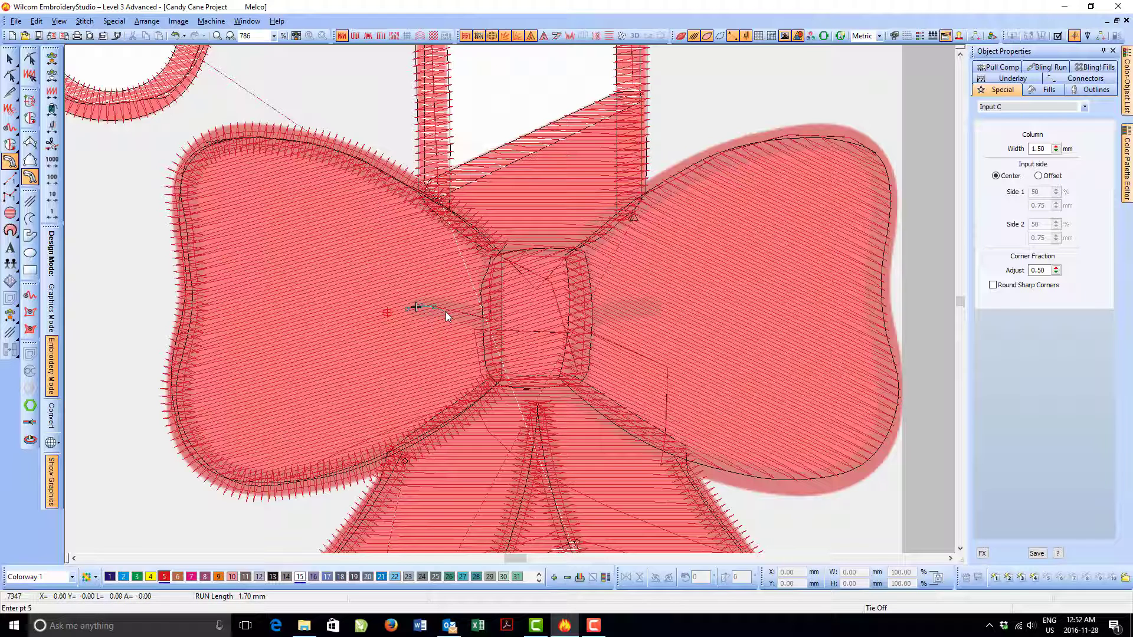
key("Return")
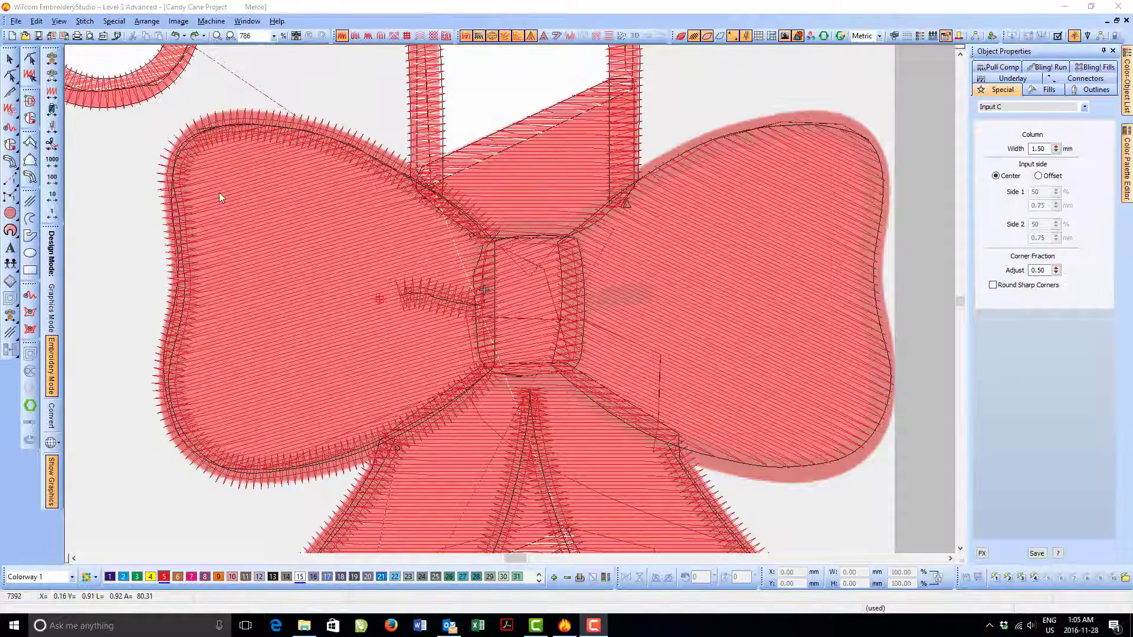
- Start a connecting run at the left crease, following the knot's left side down and across its bottom edge
left_click(10, 178)
left_click(484, 290)
left_click(484, 341)
left_click(494, 366)
left_click(505, 381)
left_click(526, 383)
left_click(548, 381)
- Continue the connecting run up the knot's right side and finish it at the outer tip of the right loop's crease
left_click(558, 369)
left_click(568, 364)
left_click(573, 349)
left_click(576, 328)
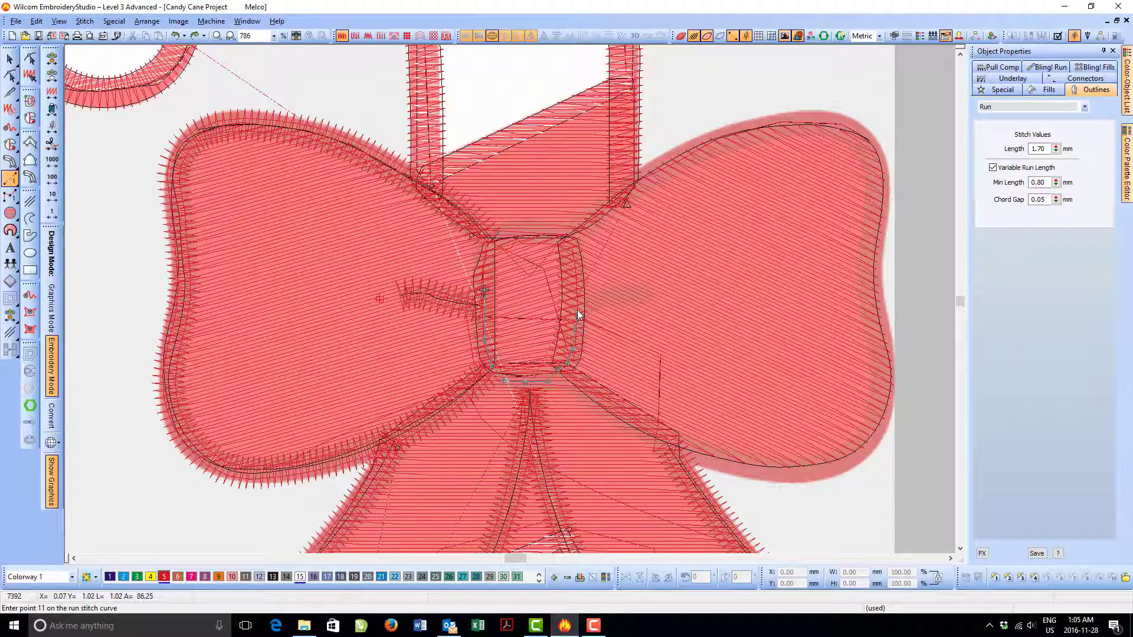
left_click(578, 308)
left_click(597, 300)
left_click(646, 293)
key("Return")
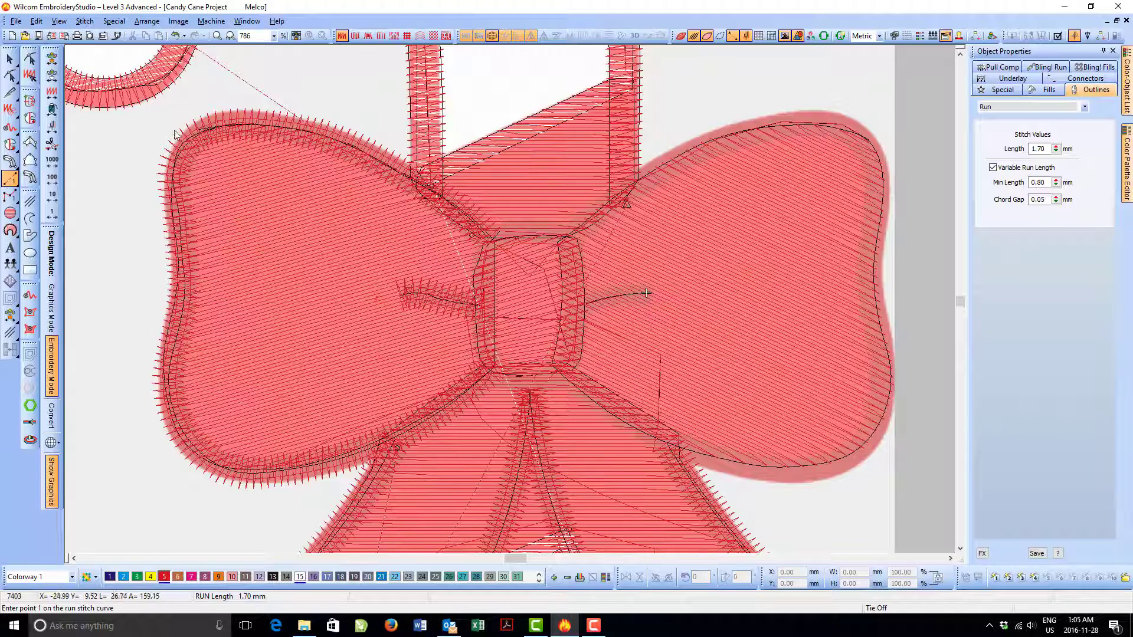
- Digitize a 1.50 mm wide Input C satin column along the right loop's crease, from its outer tip to the knot
left_click(31, 177)
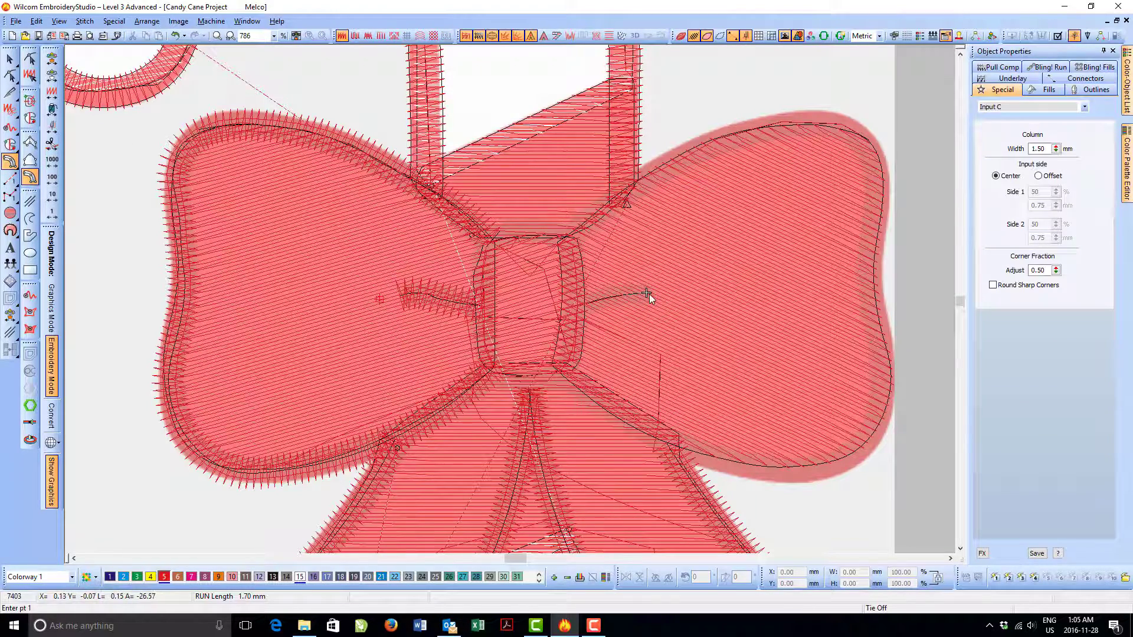
left_click(647, 293)
left_click(624, 295)
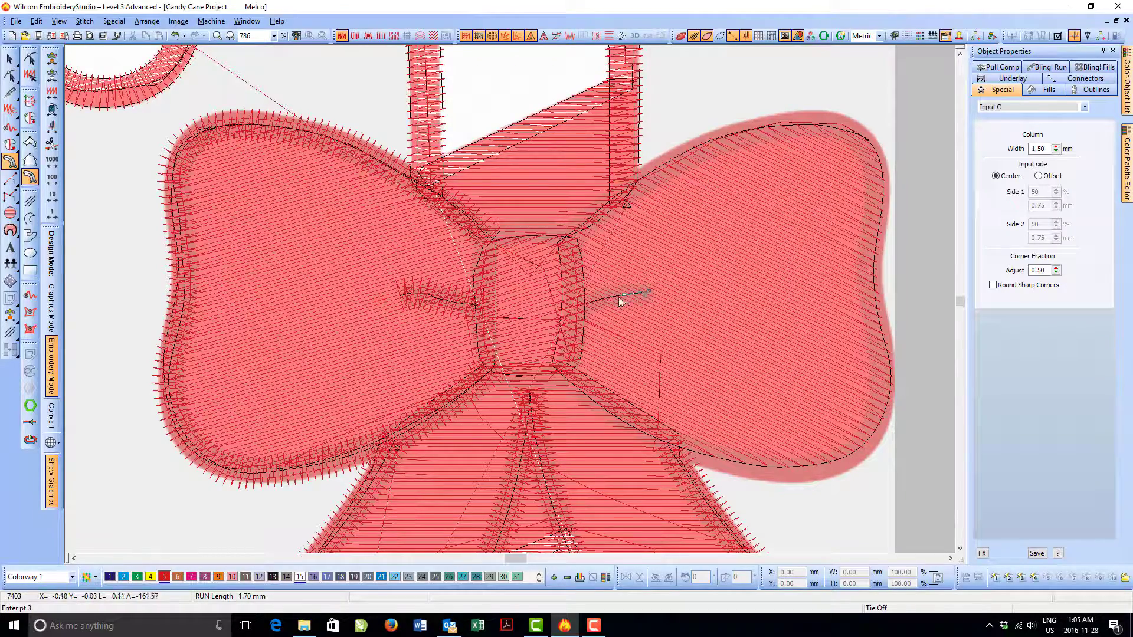
left_click(597, 300)
left_click(579, 306)
key("Return")
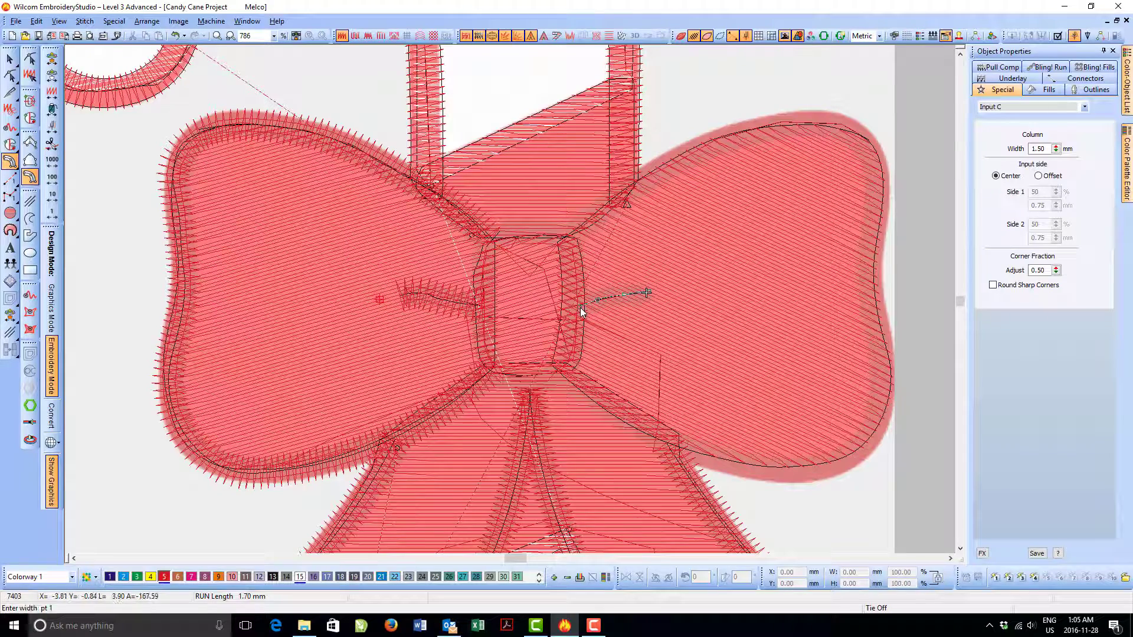
key("Return")
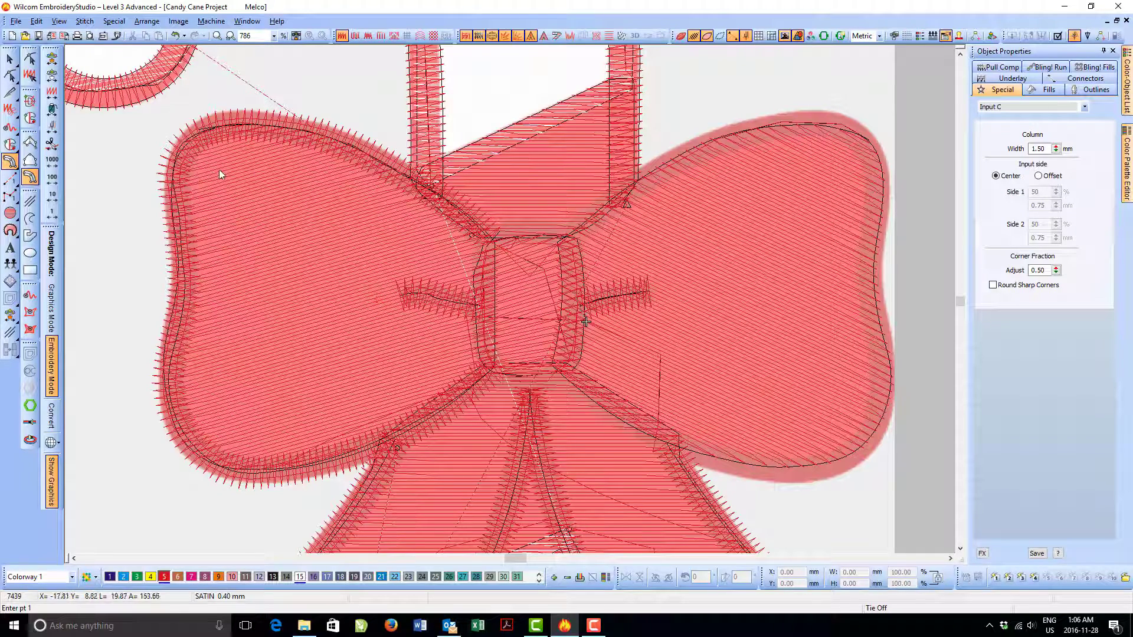
- Digitize a connecting run from the right crease down the knot's right side to its lower-right corner
left_click(9, 180)
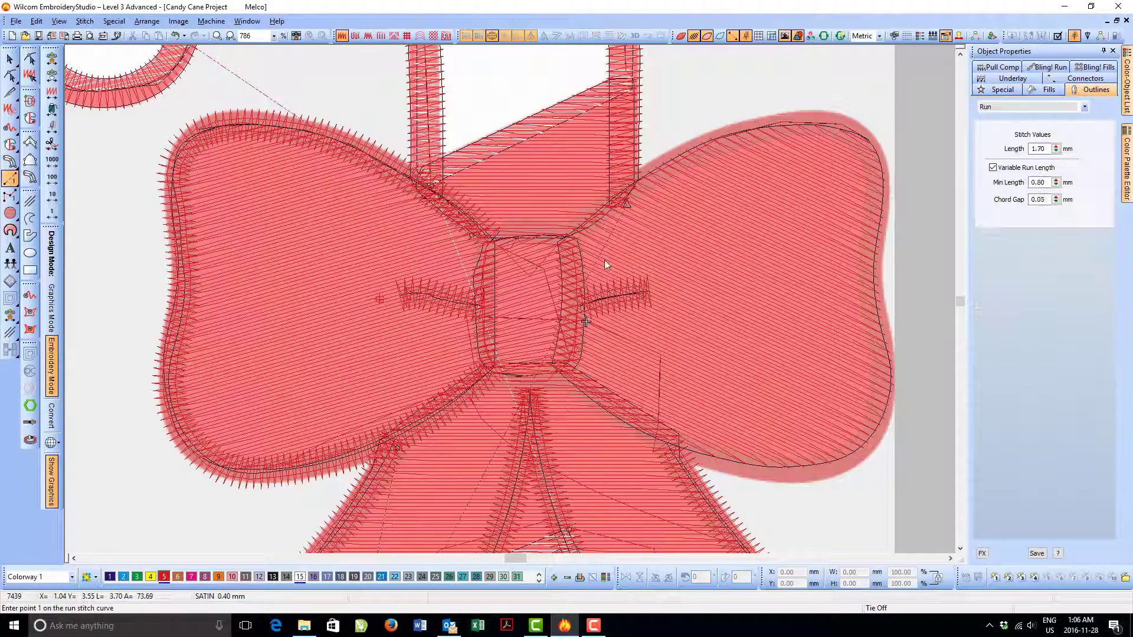
left_click(576, 314)
key("Return")
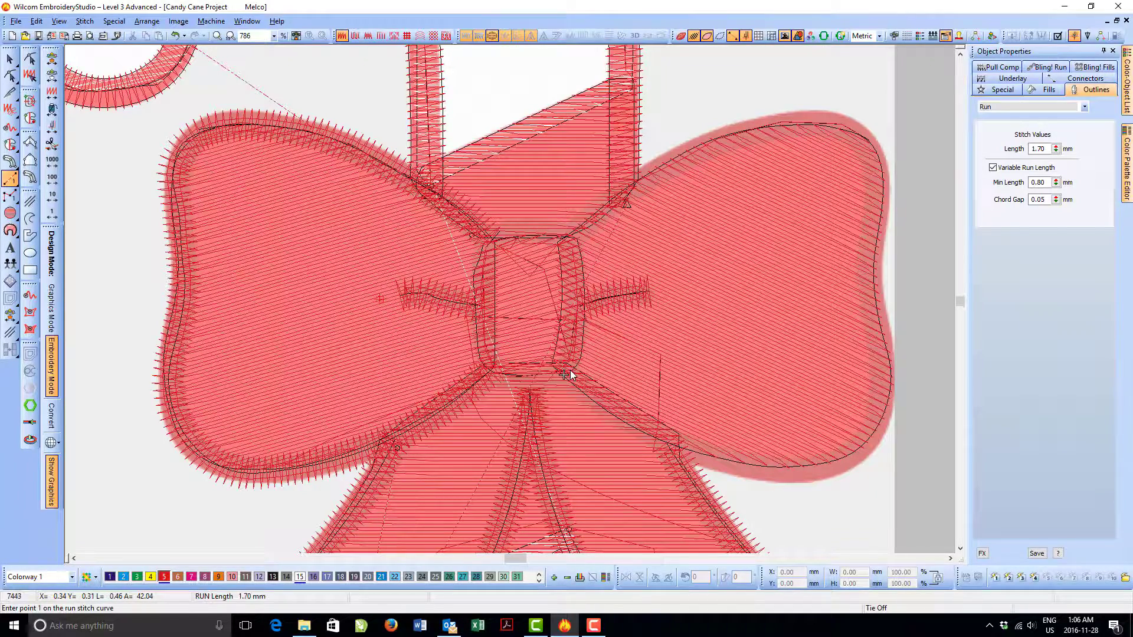
- Start a 1.50 mm wide Input C satin border at the knot's lower-right corner and trace the right loop's lower edge
left_click(30, 176)
left_click(565, 376)
left_click(604, 406)
left_click(673, 443)
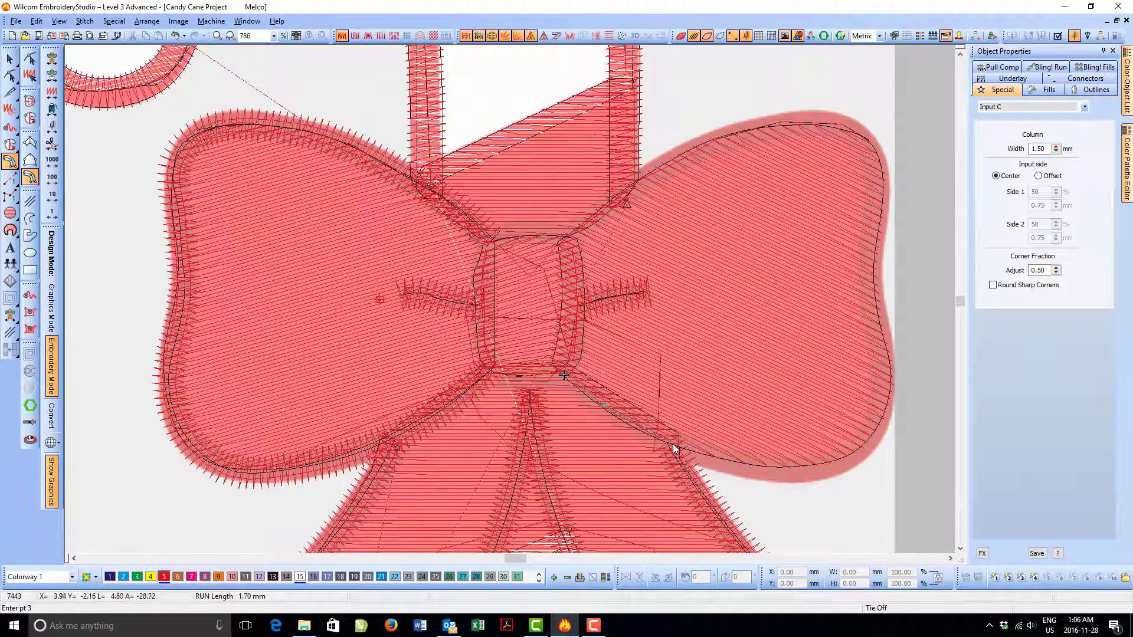
left_click(732, 461)
left_click(838, 462)
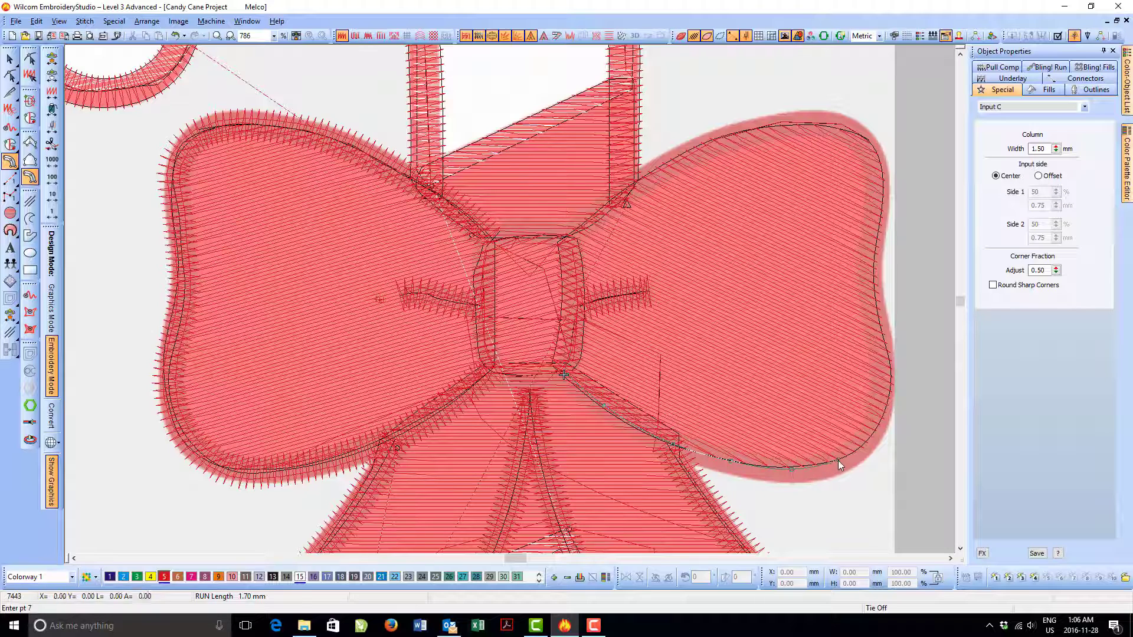
- Continue the satin border up the right loop's outer side and along its upper edge, finishing at the knot's upper-right corner
left_click(886, 400)
left_click(890, 371)
left_click(884, 331)
left_click(877, 304)
left_click(875, 280)
left_click(876, 233)
left_click(881, 180)
left_click(868, 141)
left_click(838, 127)
left_click(800, 122)
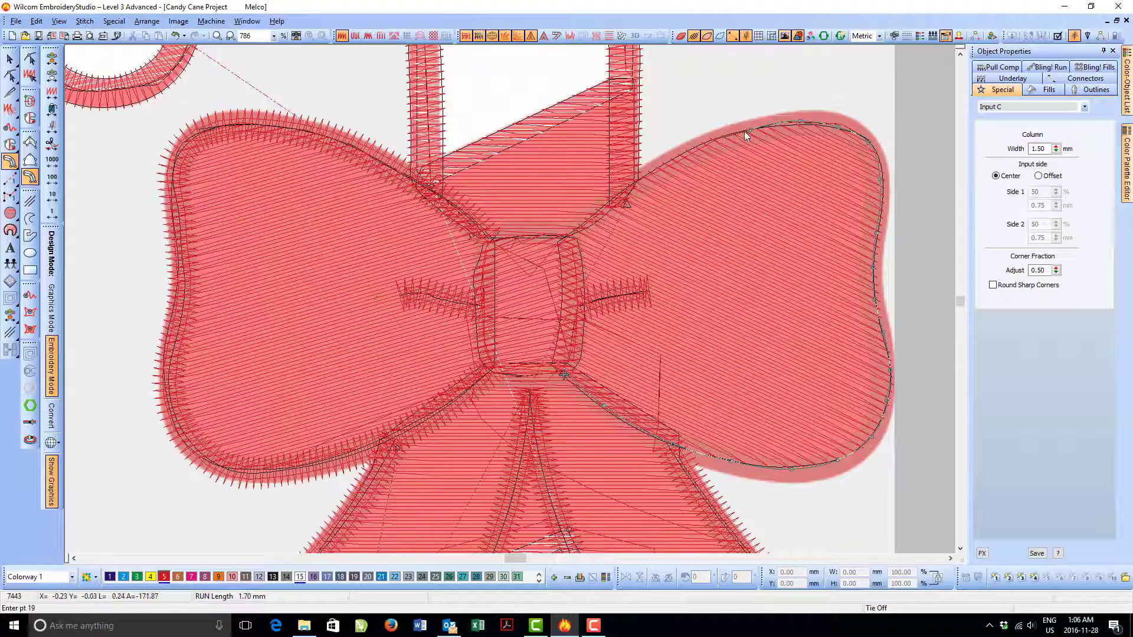
left_click(707, 144)
left_click(607, 207)
key("Return")
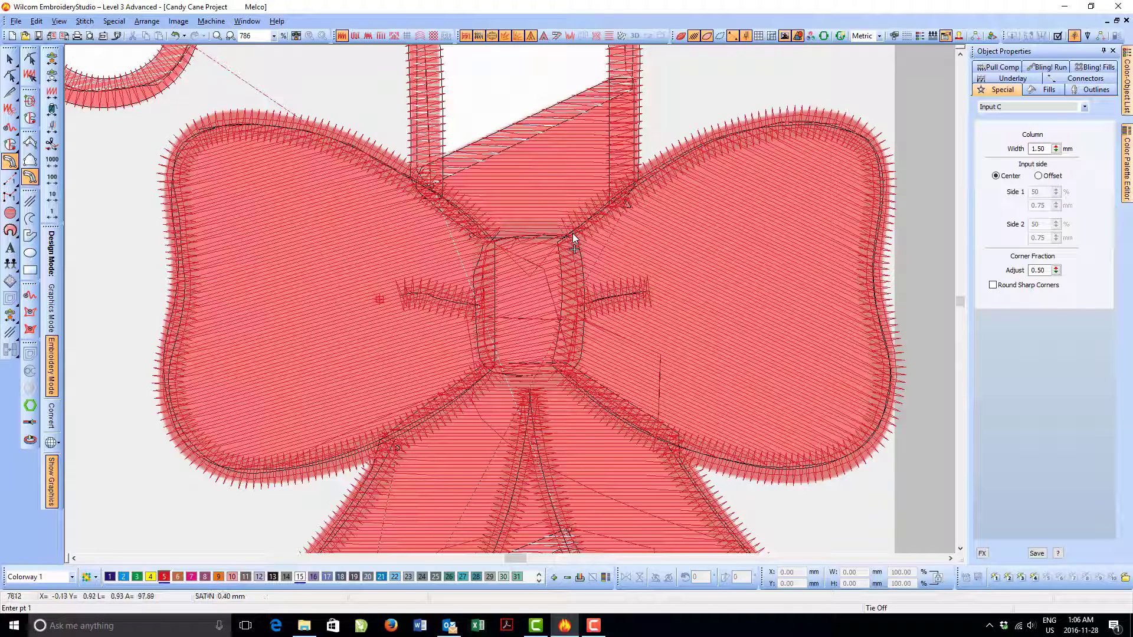
- Start a 1.50 mm wide Input C satin border at the knot's upper-right corner, tracing its right side and lower edge
key("0")
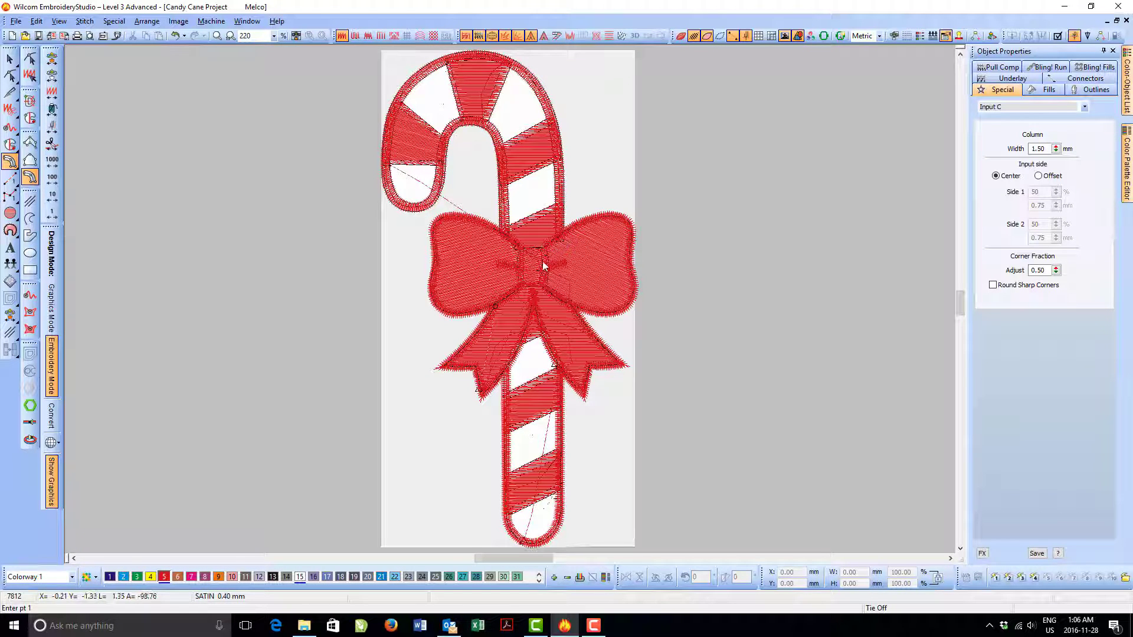
key("z")
left_click_drag(478, 232, 593, 311)
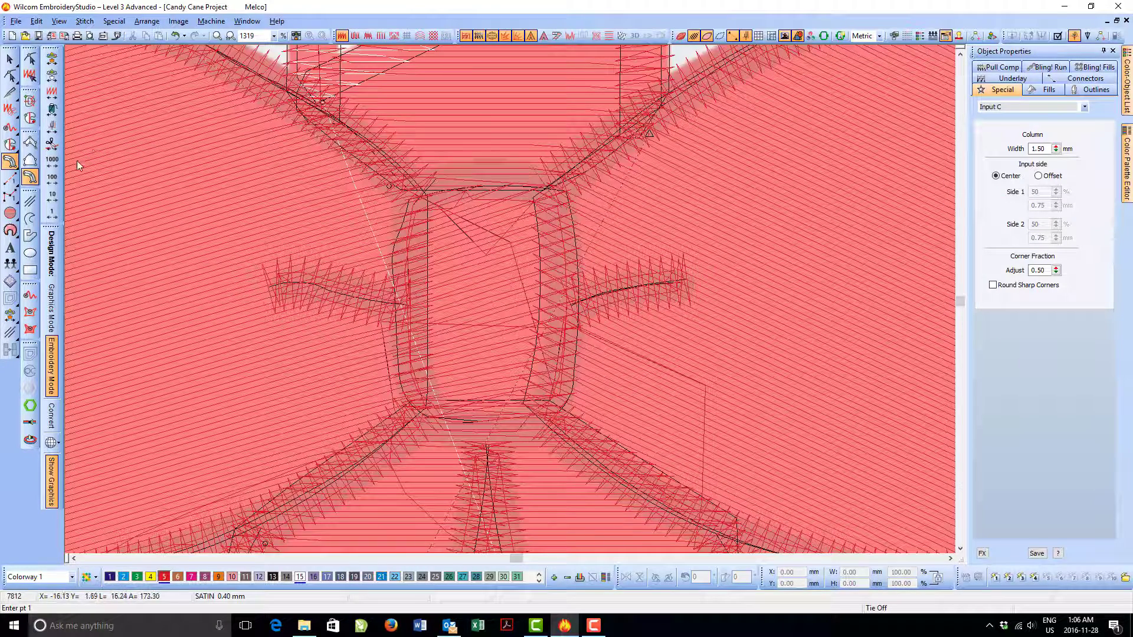
left_click(553, 204)
left_click(558, 227)
left_click(563, 293)
left_click(558, 394)
left_click(537, 417)
left_click(509, 426)
left_click(428, 414)
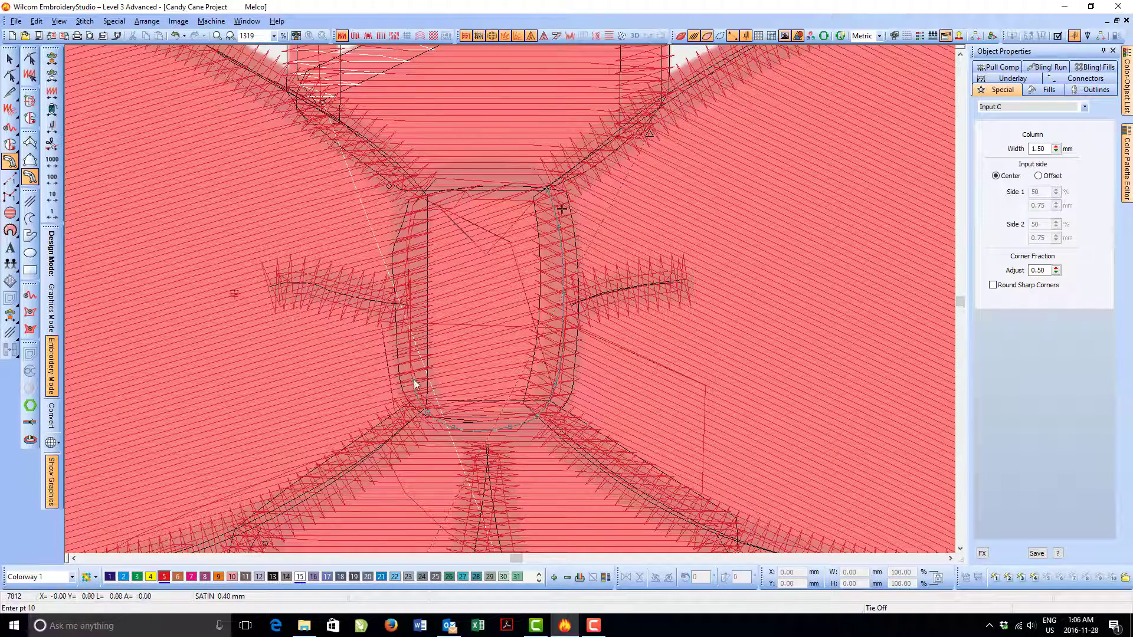
- Continue the satin border up the knot's left side and across its upper edge, finishing at the upper-right starting corner
left_click(411, 339)
left_click(407, 254)
left_click(437, 185)
left_click(486, 174)
left_click(520, 177)
left_click(549, 190)
key("Return")
key("Return")
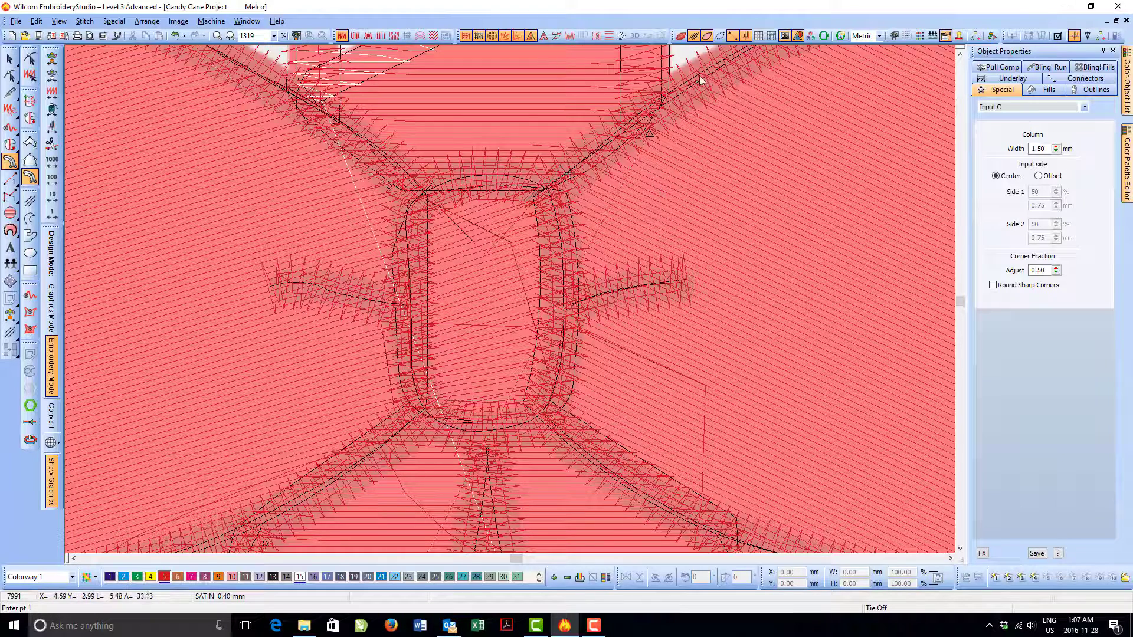
- Preview the knot and the full candy cane as realistic stitching, and return to the plain stitch view
left_click(680, 35)
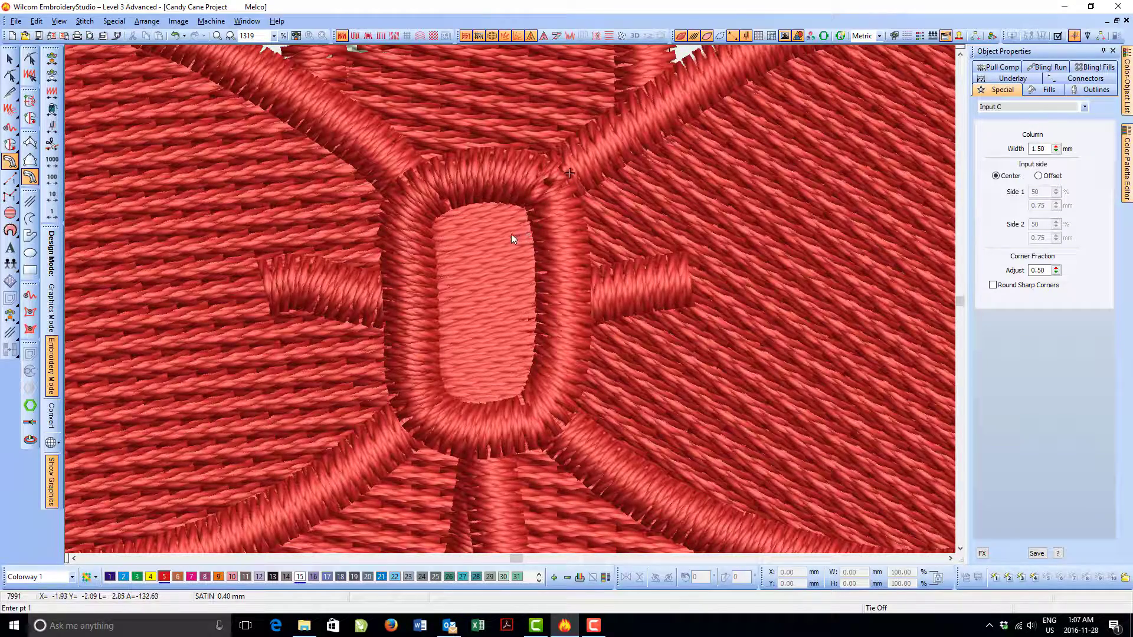
key("0")
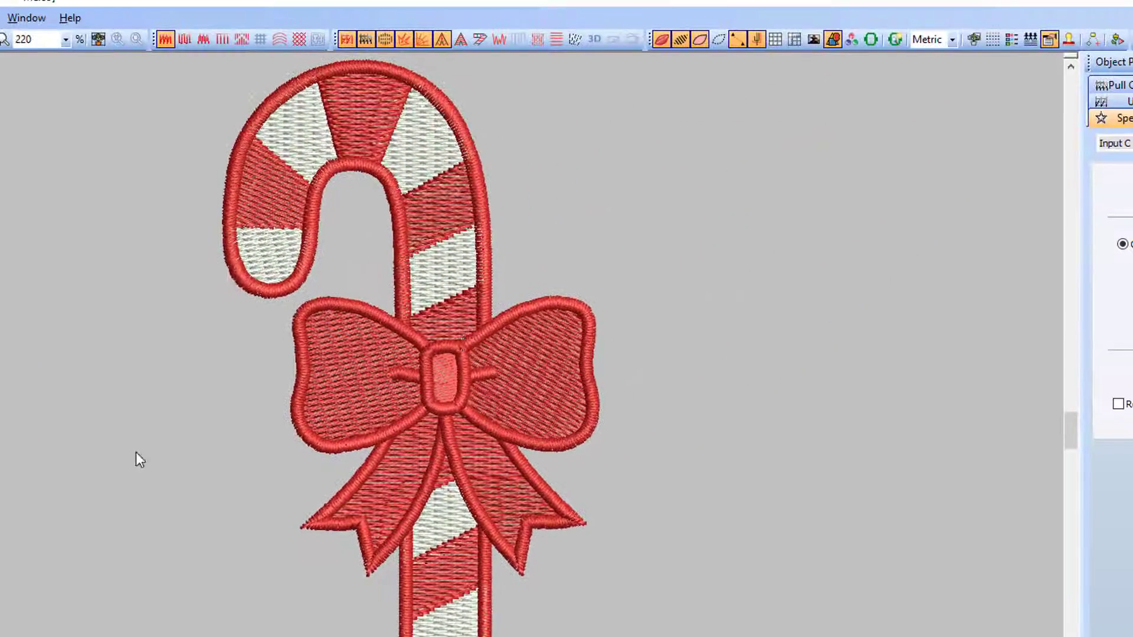
left_click(661, 39)
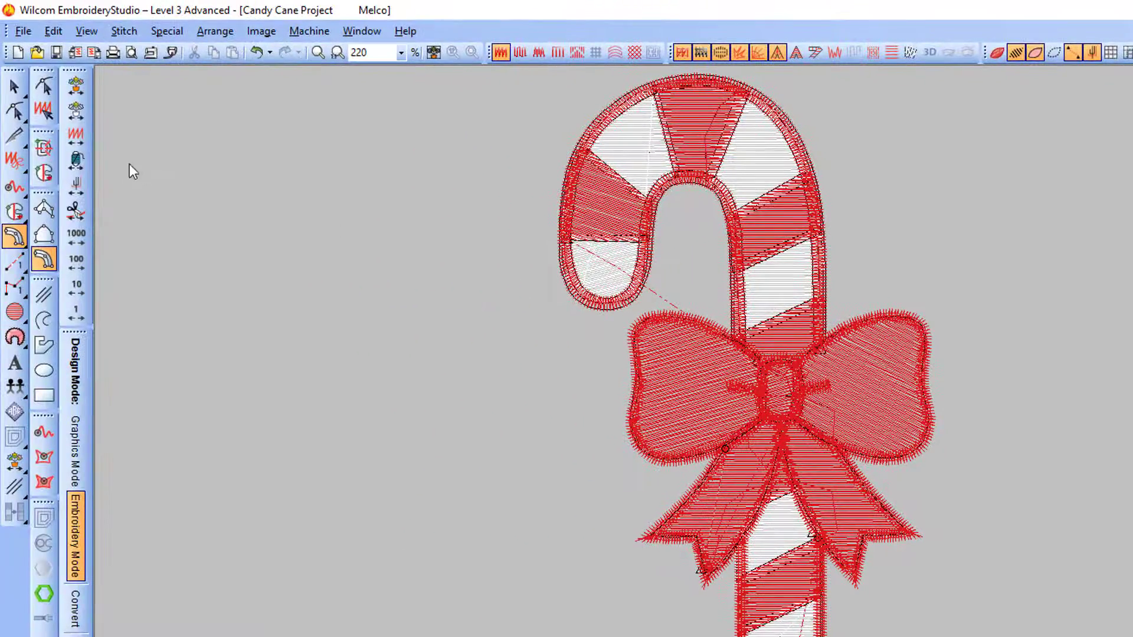
- Travel to the start of the stitching sequence and set up a Complex Fill as Tatami with 1.00 mm spacing
left_click(76, 86)
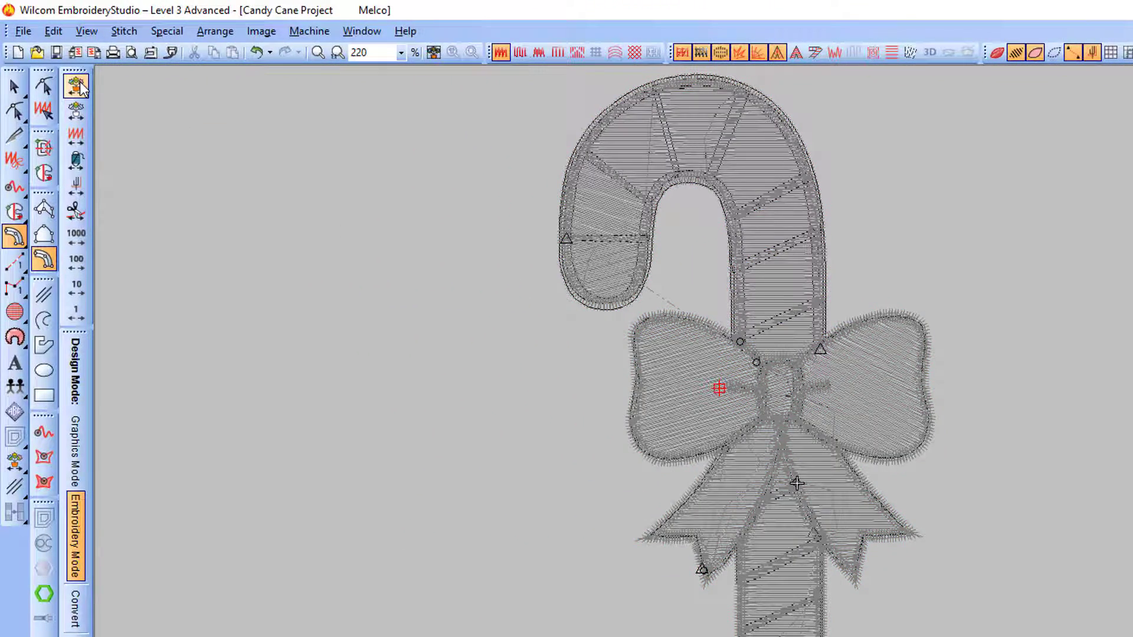
left_click(42, 179)
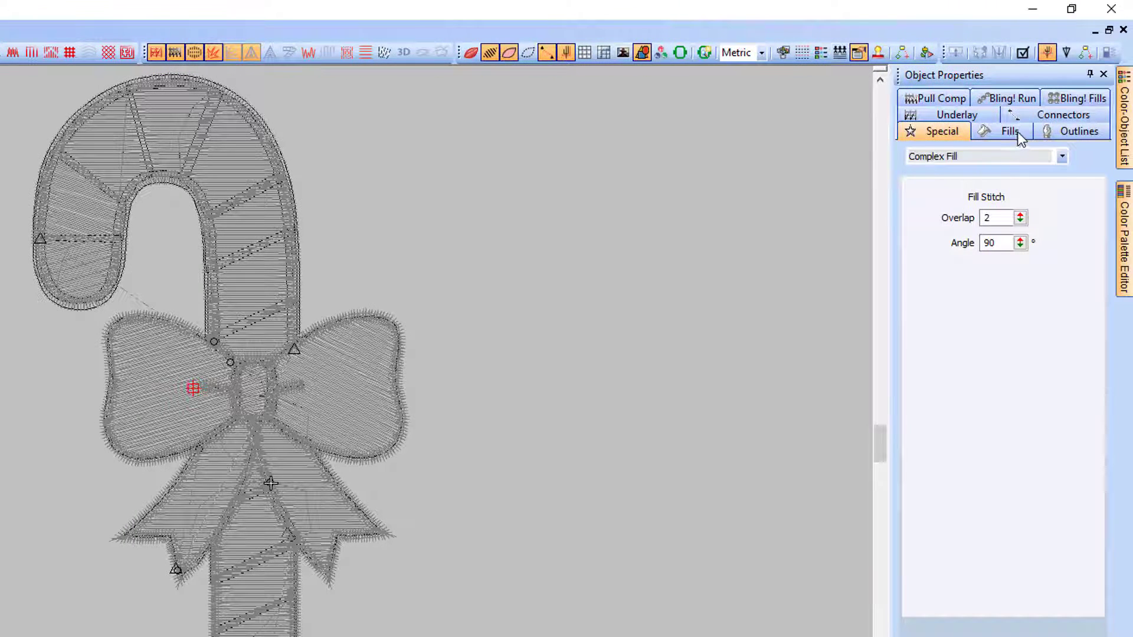
left_click(1009, 131)
left_click(991, 156)
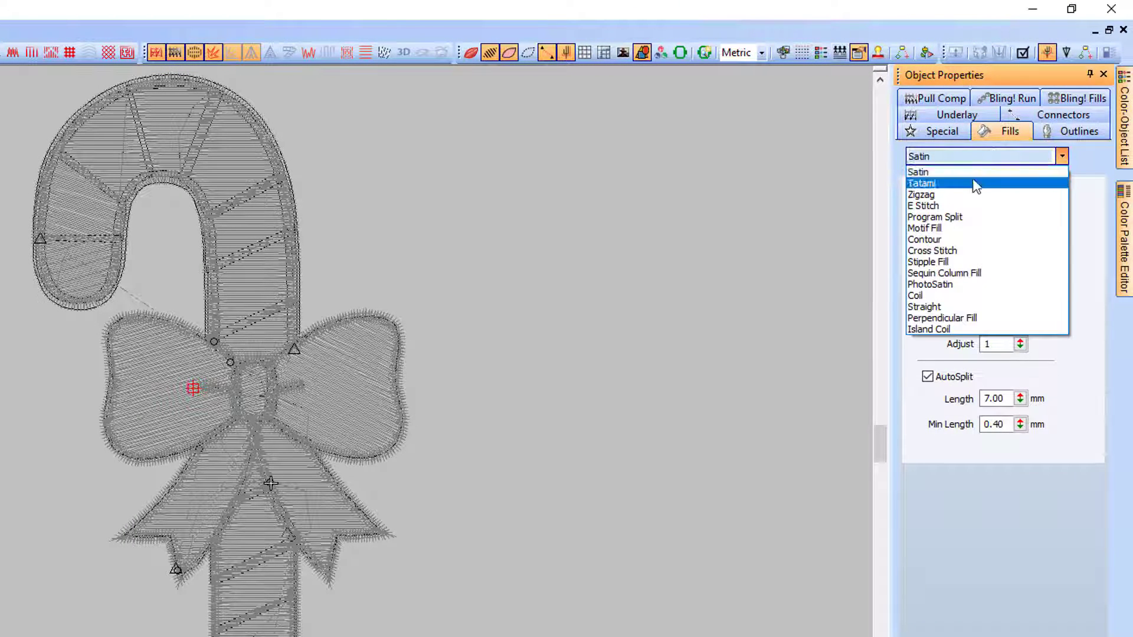
left_click(974, 183)
left_click_drag(1011, 218, 943, 227)
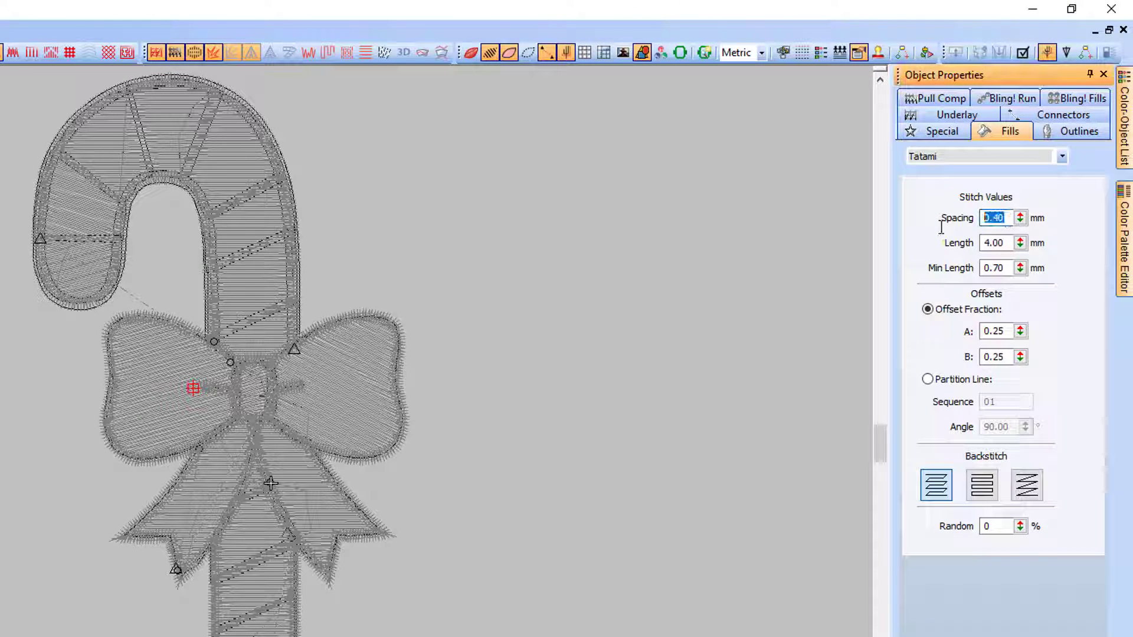
type("1")
key("Return")
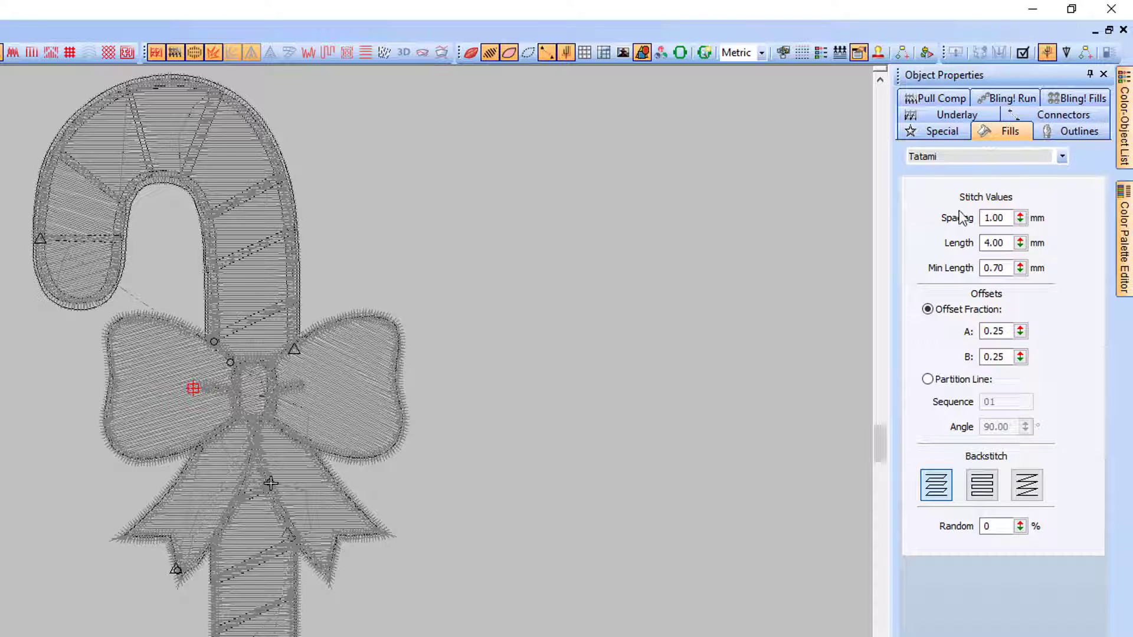
- Turn off the first underlay for the new Complex Fill and return to its fill settings
left_click(970, 116)
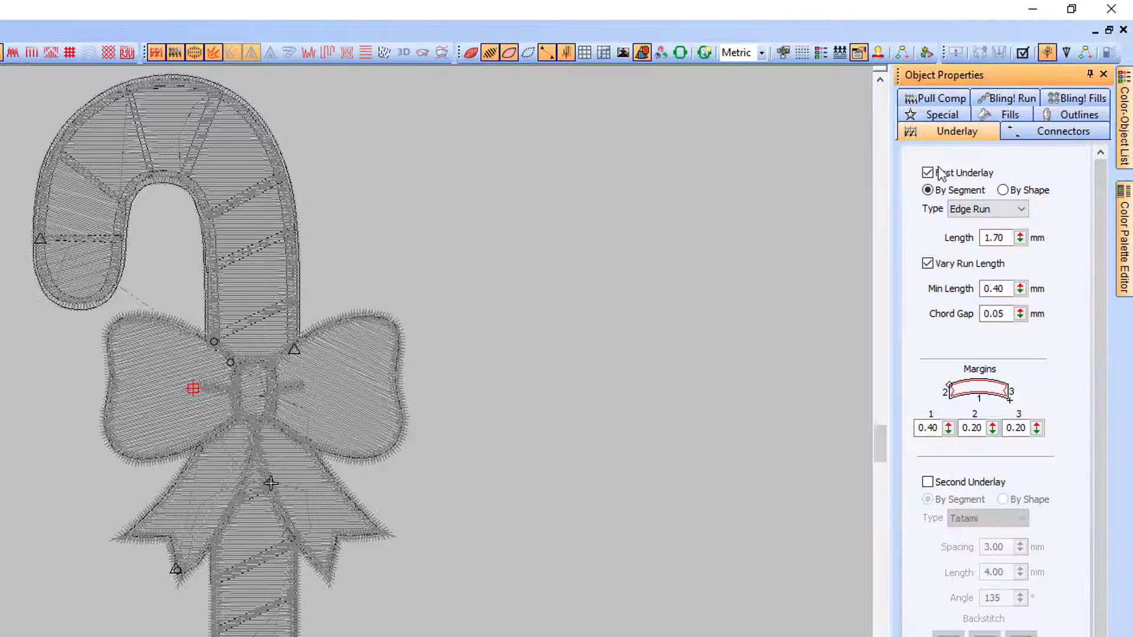
left_click(933, 172)
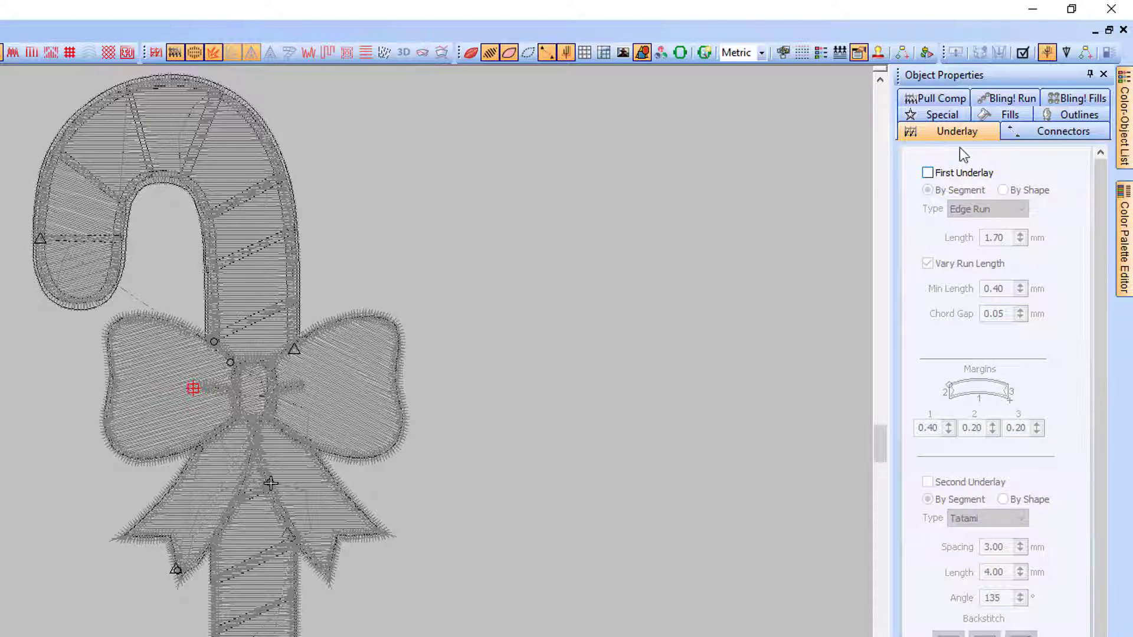
left_click(1002, 117)
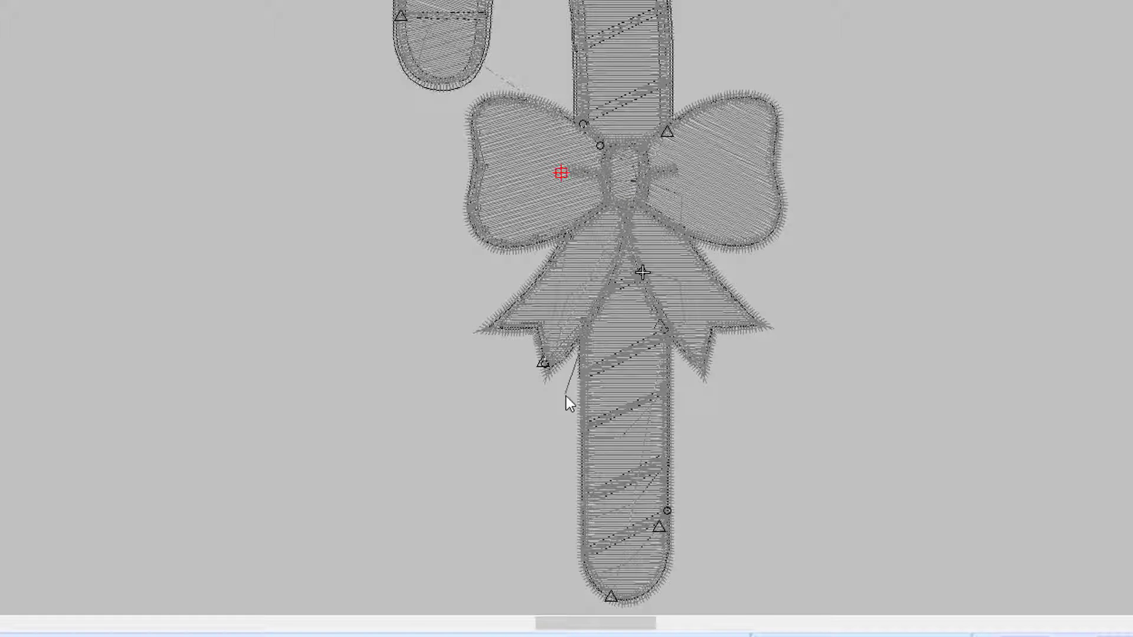
scroll(585, 555, "down", 3)
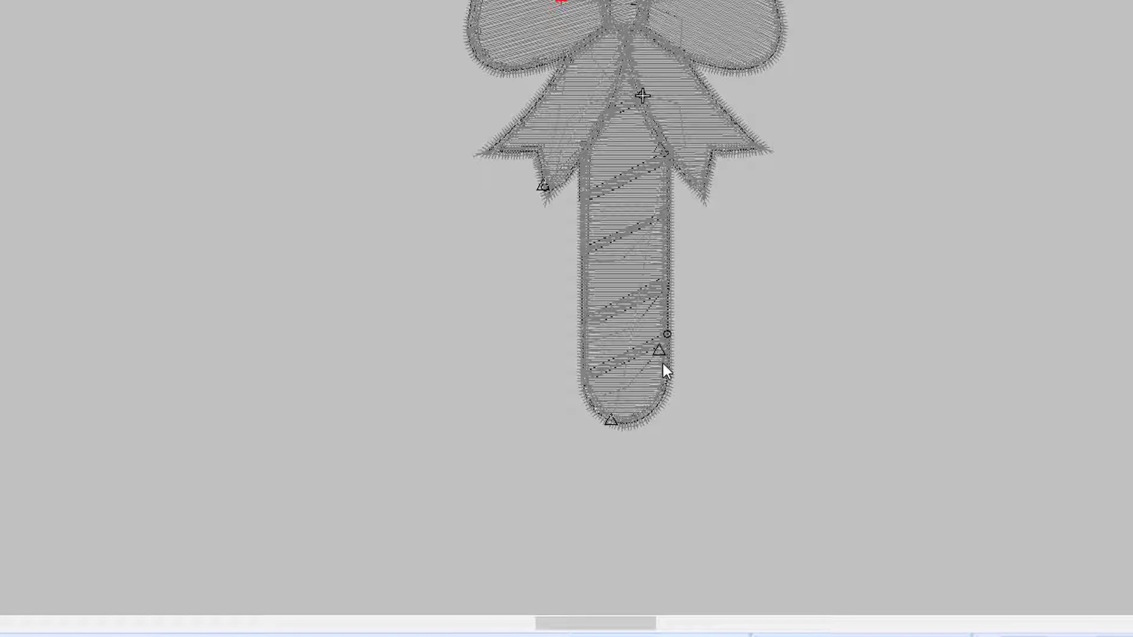
scroll(663, 363, "up", 3)
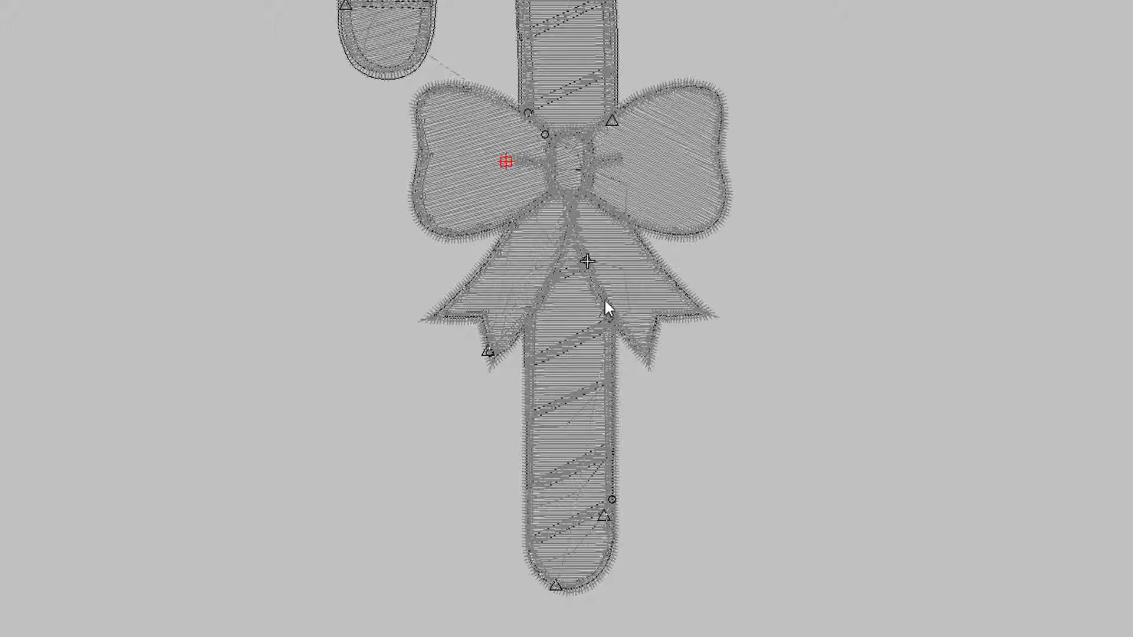